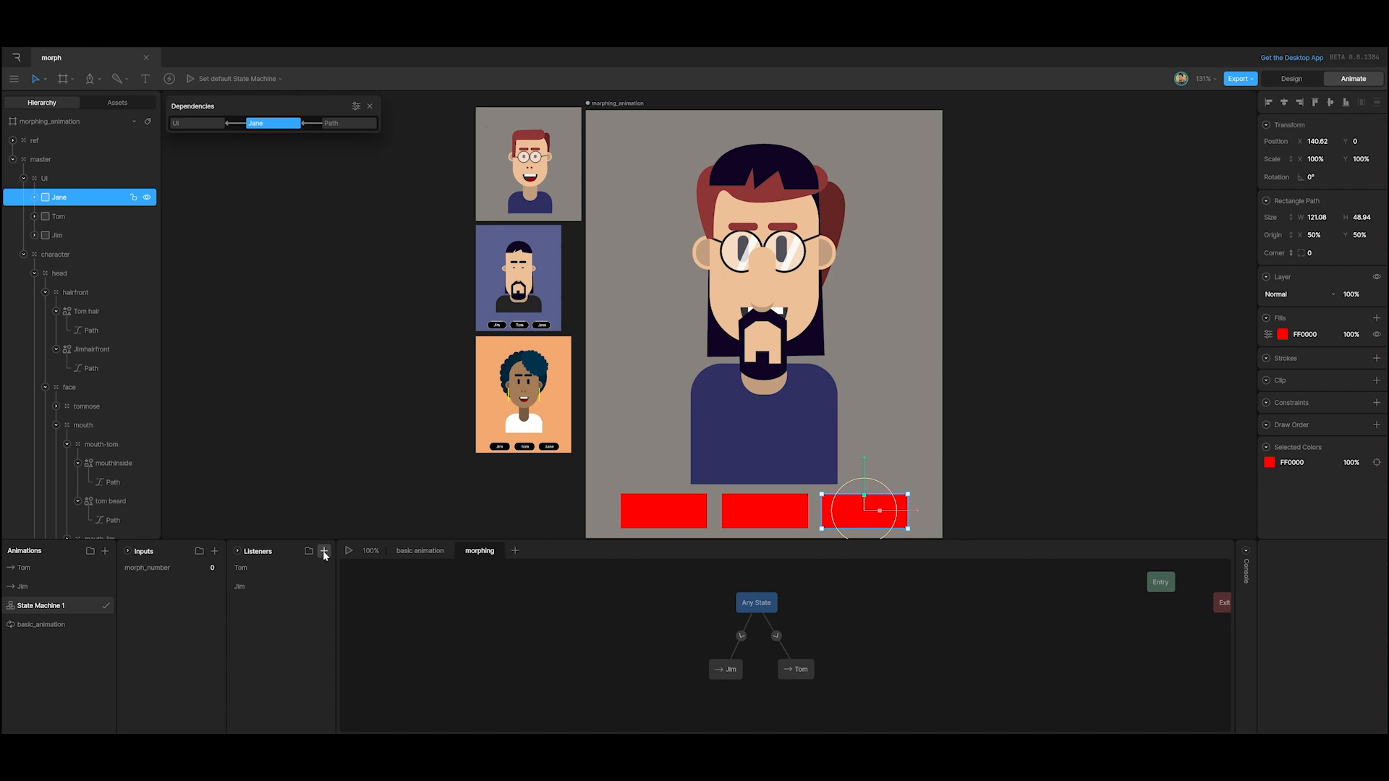
Add a listener for the Jane rectangle that sets morph_number to 2 on Pointer Down.
{"action": "left_click", "coordinate": [324, 551]}
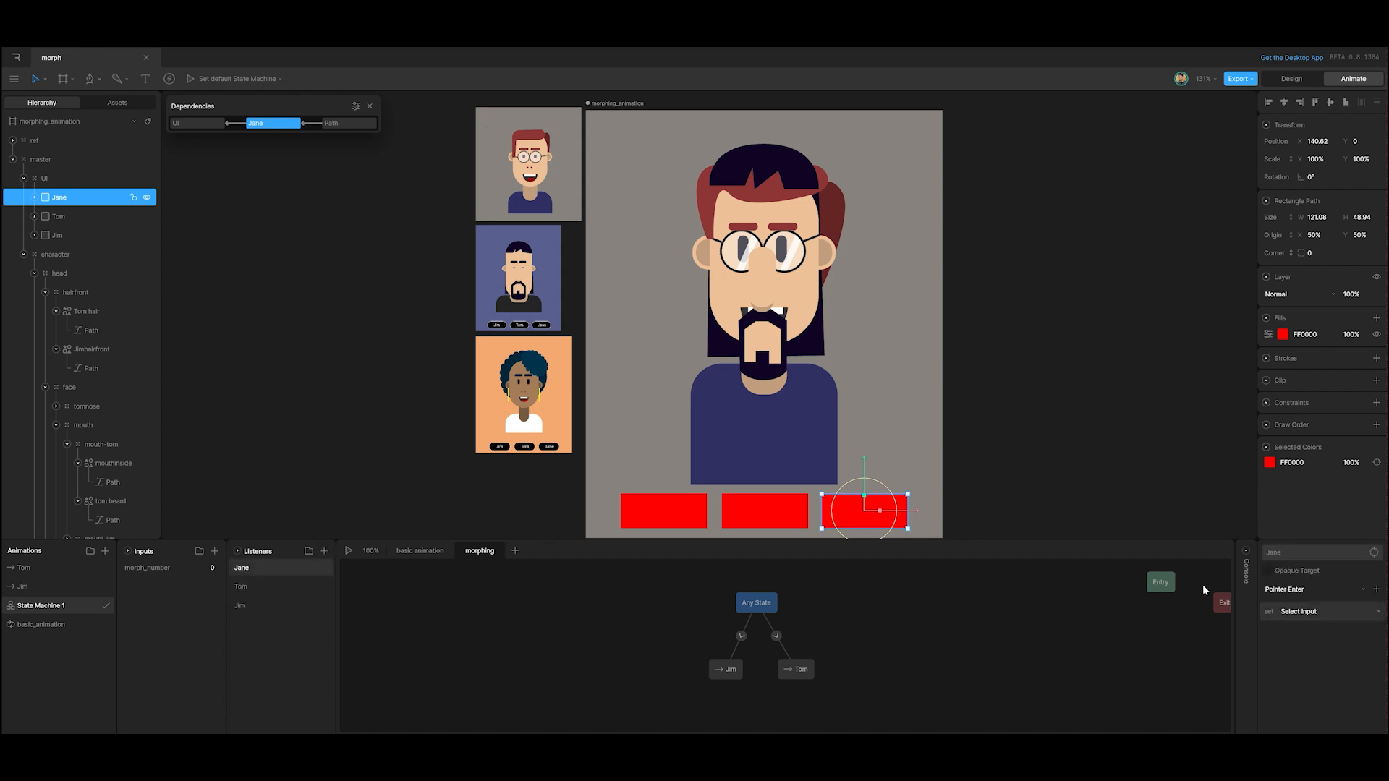
{"action": "left_click", "coordinate": [1363, 590]}
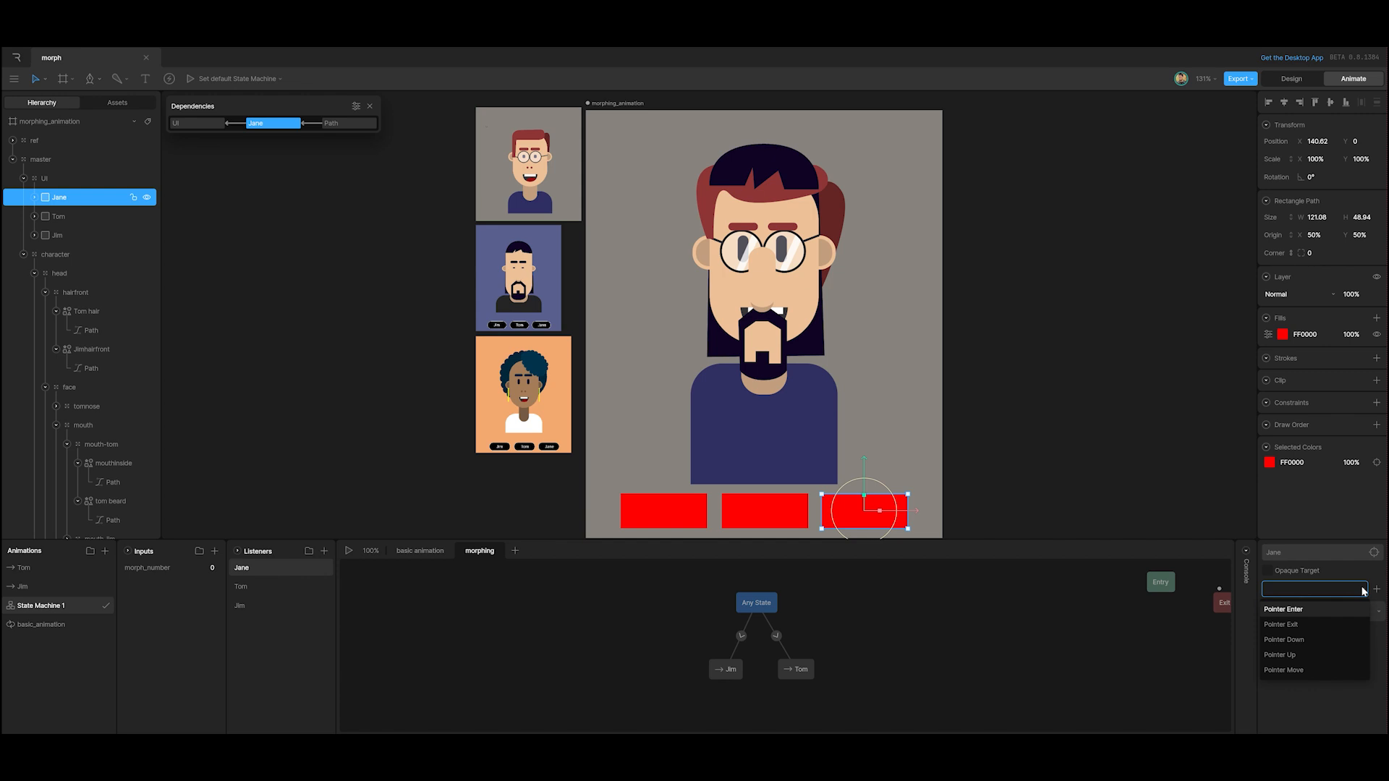
{"action": "left_click", "coordinate": [1325, 643]}
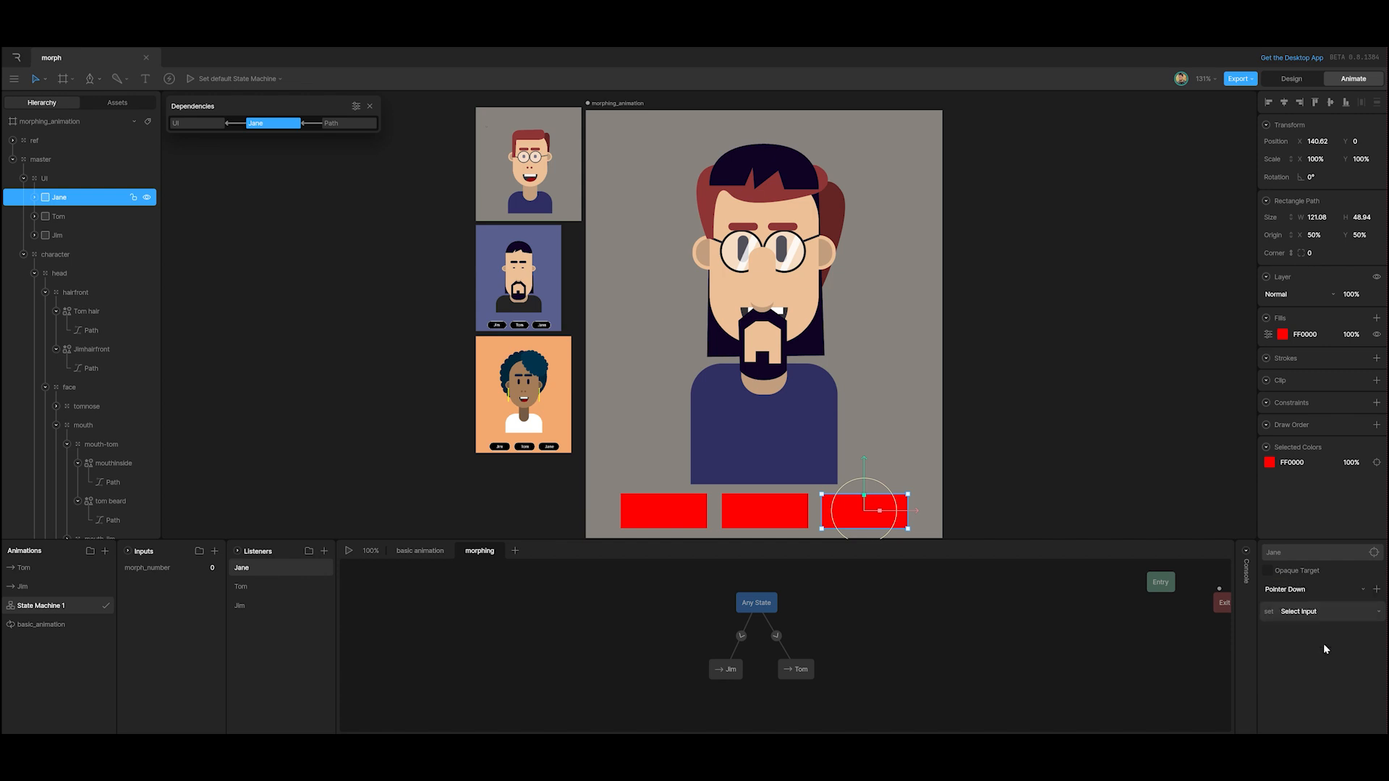
{"action": "left_click", "coordinate": [1369, 614]}
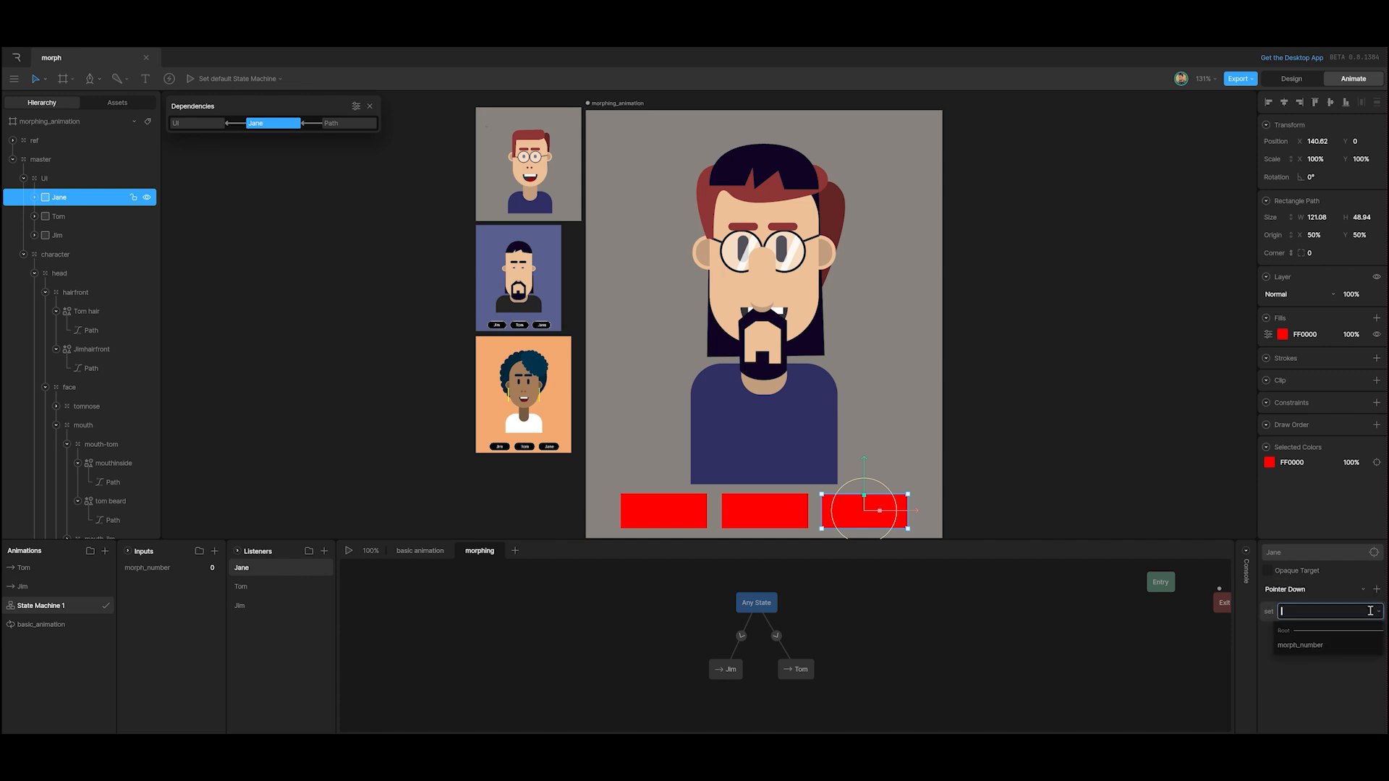
{"action": "left_click", "coordinate": [1328, 646]}
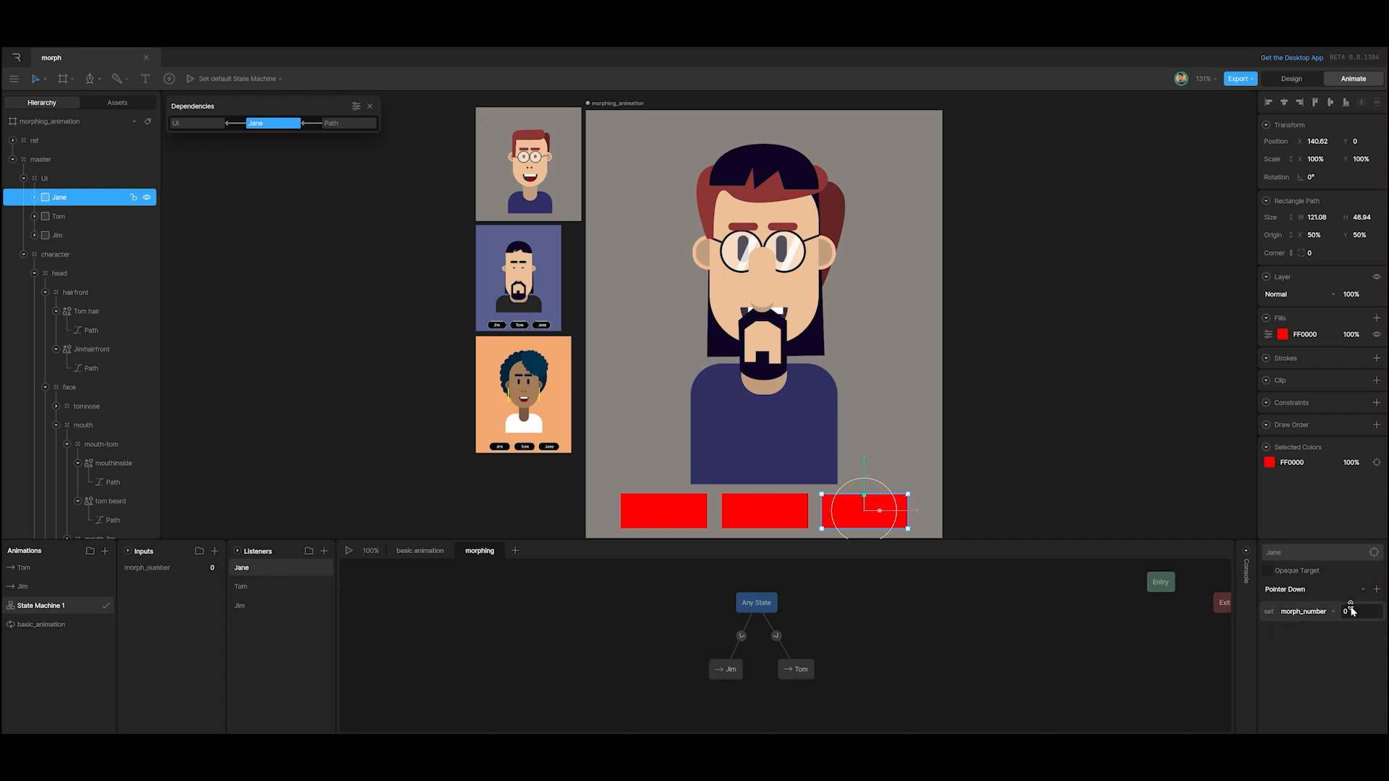
{"action": "left_click", "coordinate": [1351, 613]}
{"action": "type", "text": "2"}
{"action": "left_click", "coordinate": [1340, 664]}
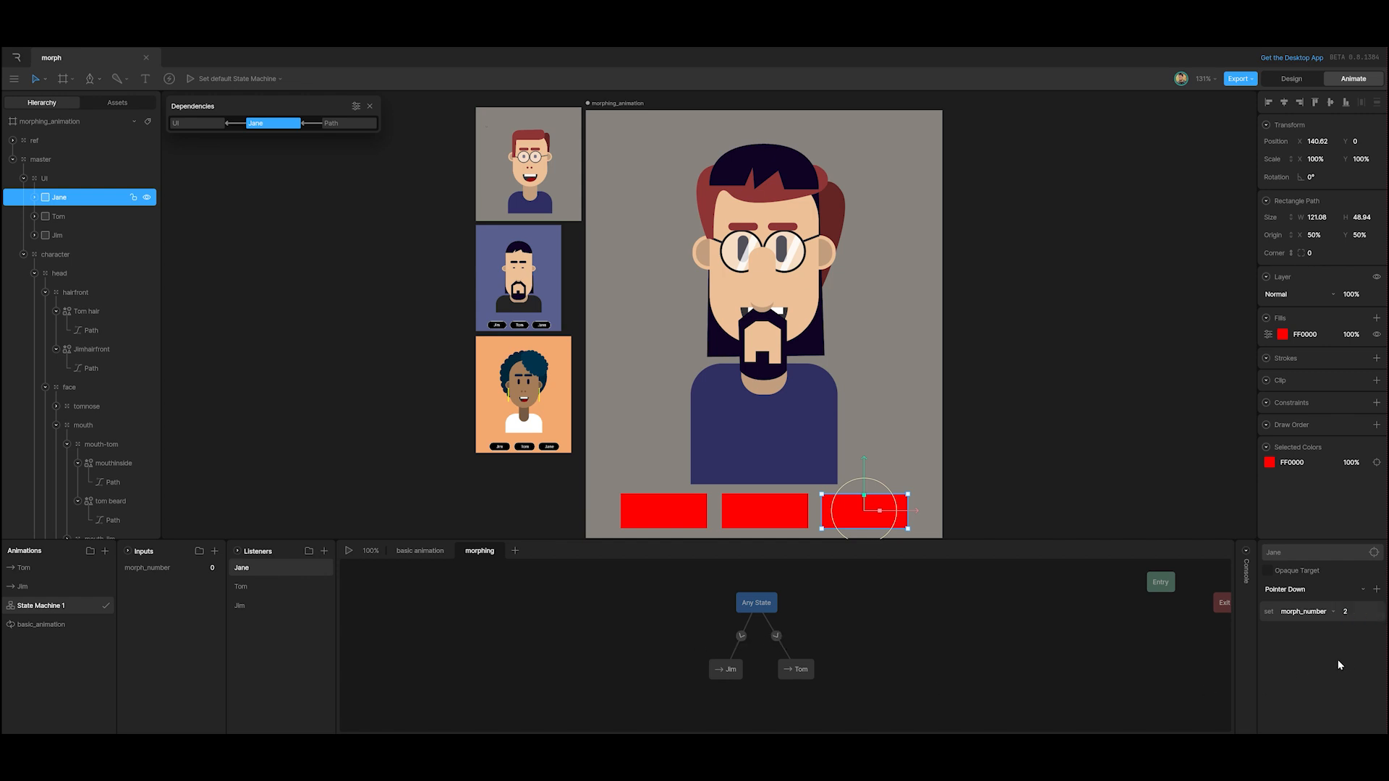
Duplicate the Jim animation and rename the copy as Jane.
{"action": "left_click", "coordinate": [29, 587]}
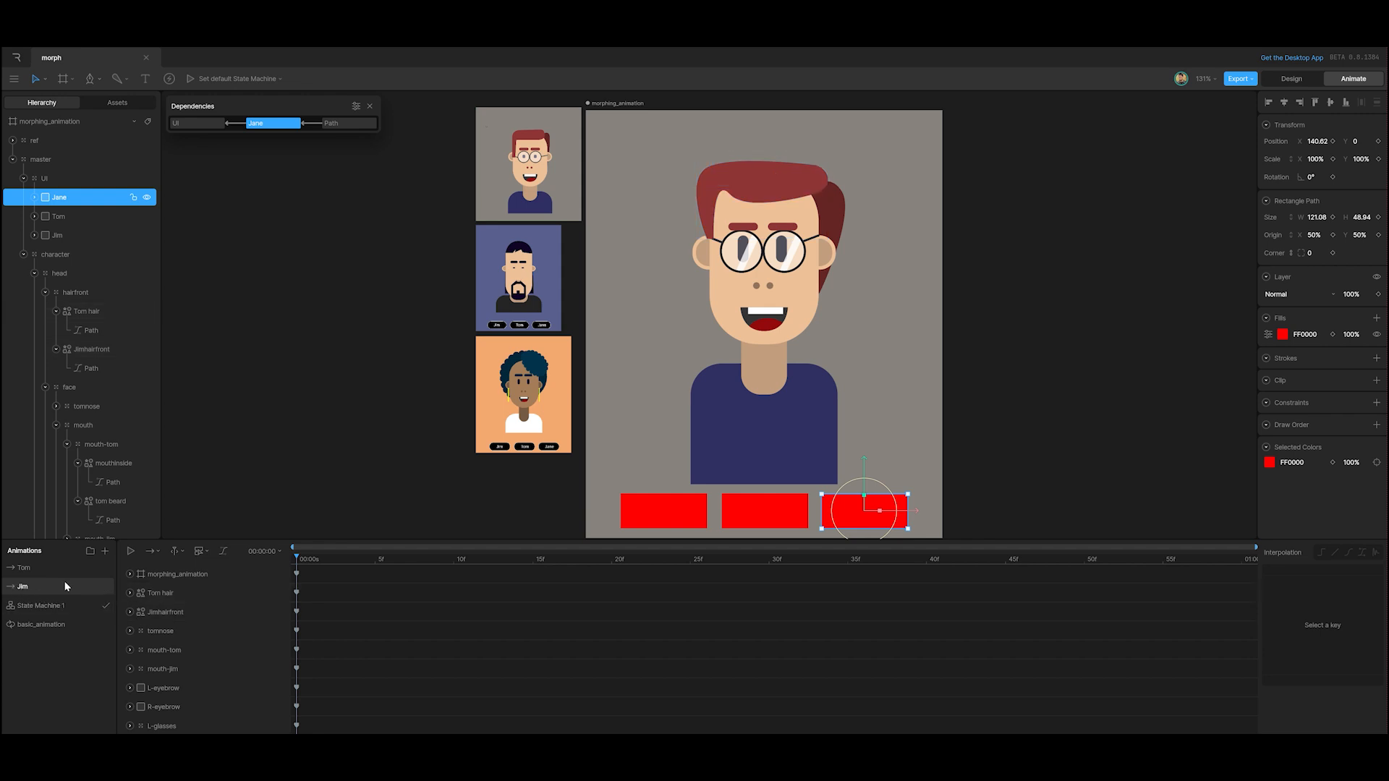
{"action": "right_click", "coordinate": [25, 592]}
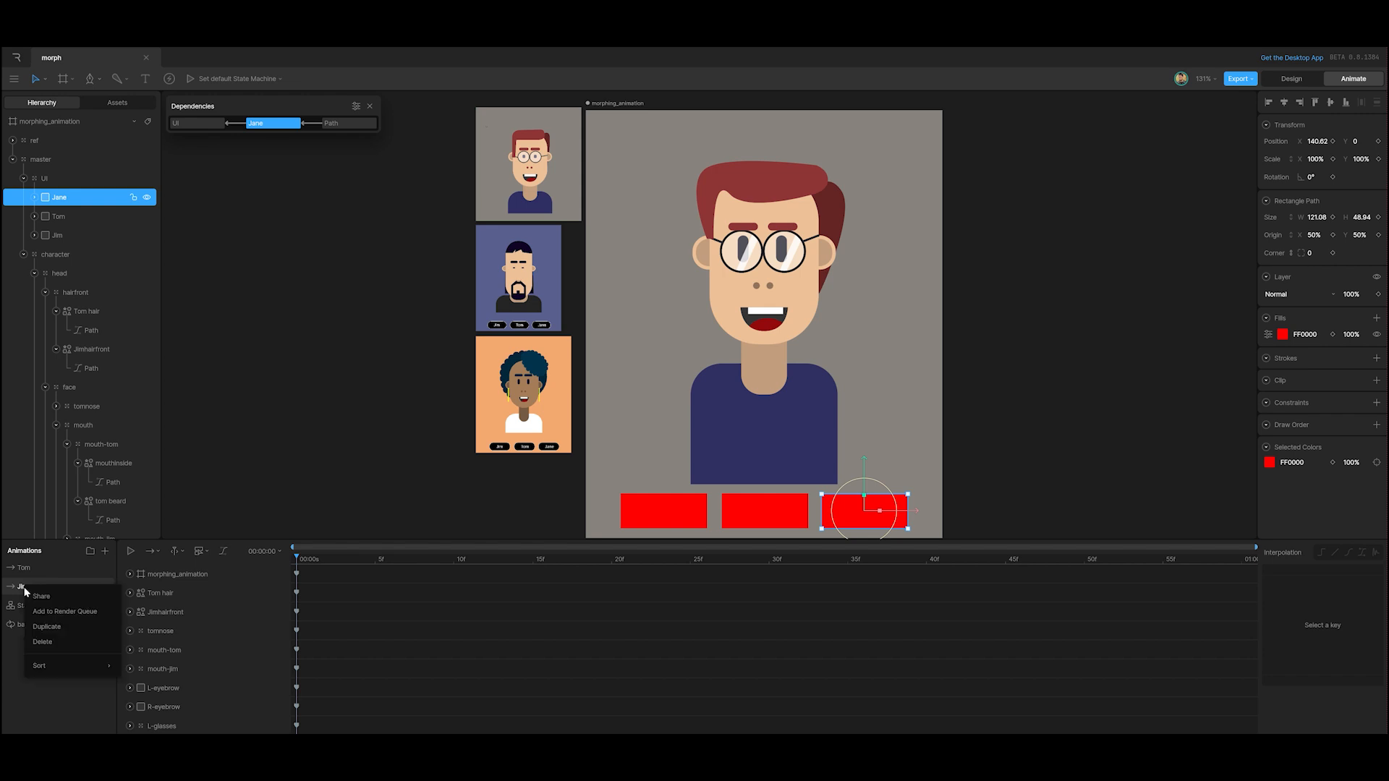
{"action": "left_click", "coordinate": [46, 627]}
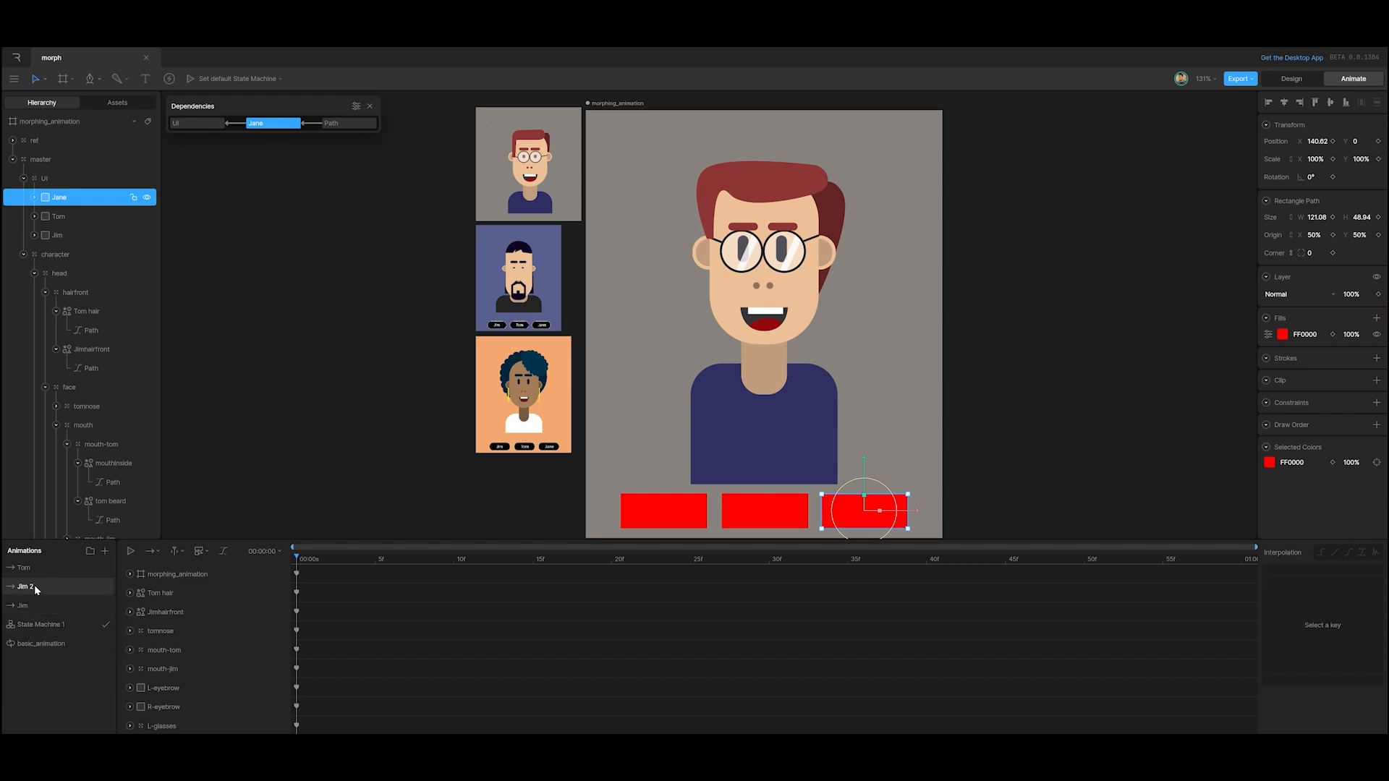
{"action": "double_click", "coordinate": [35, 588]}
{"action": "key", "text": "Return"}
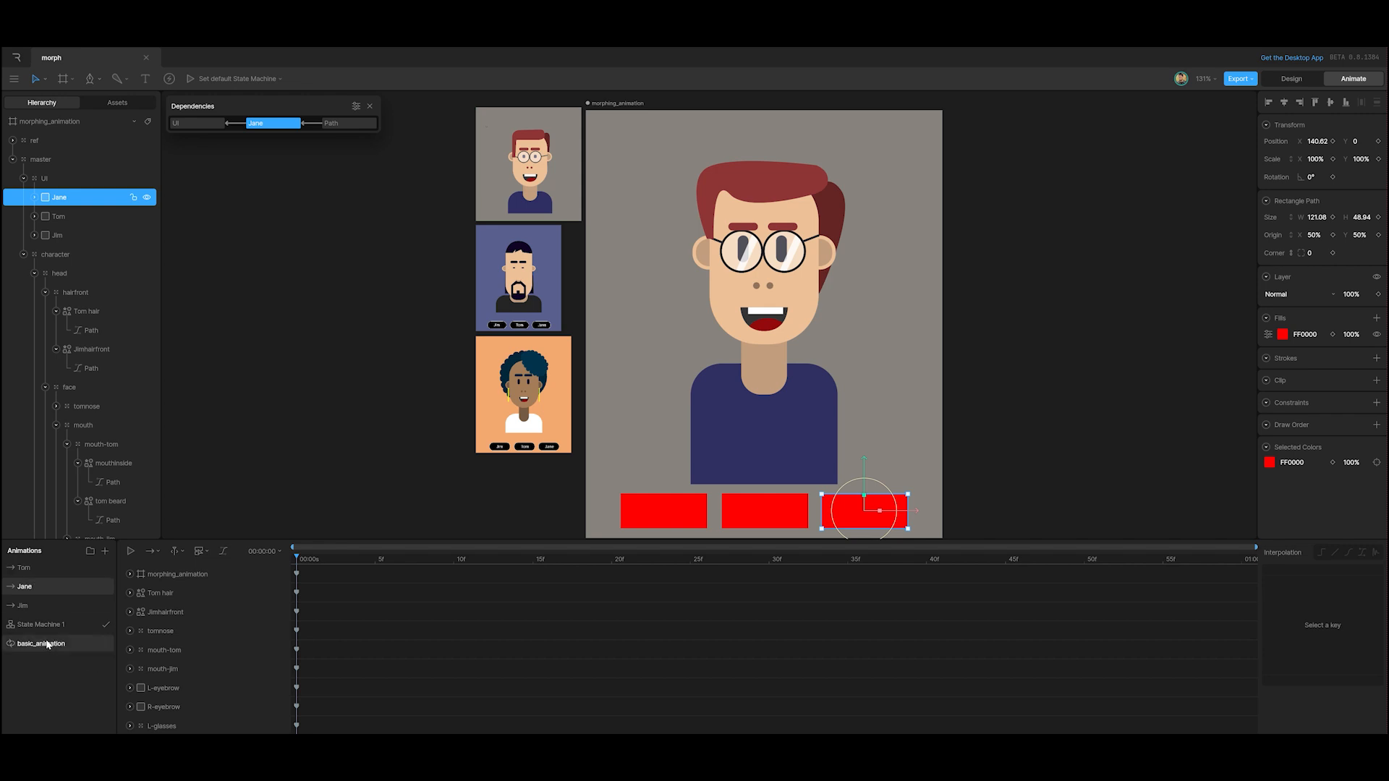
Place the Jane animation in State Machine 1's morphing layer and create a transition to it from Any State.
{"action": "left_click", "coordinate": [53, 628]}
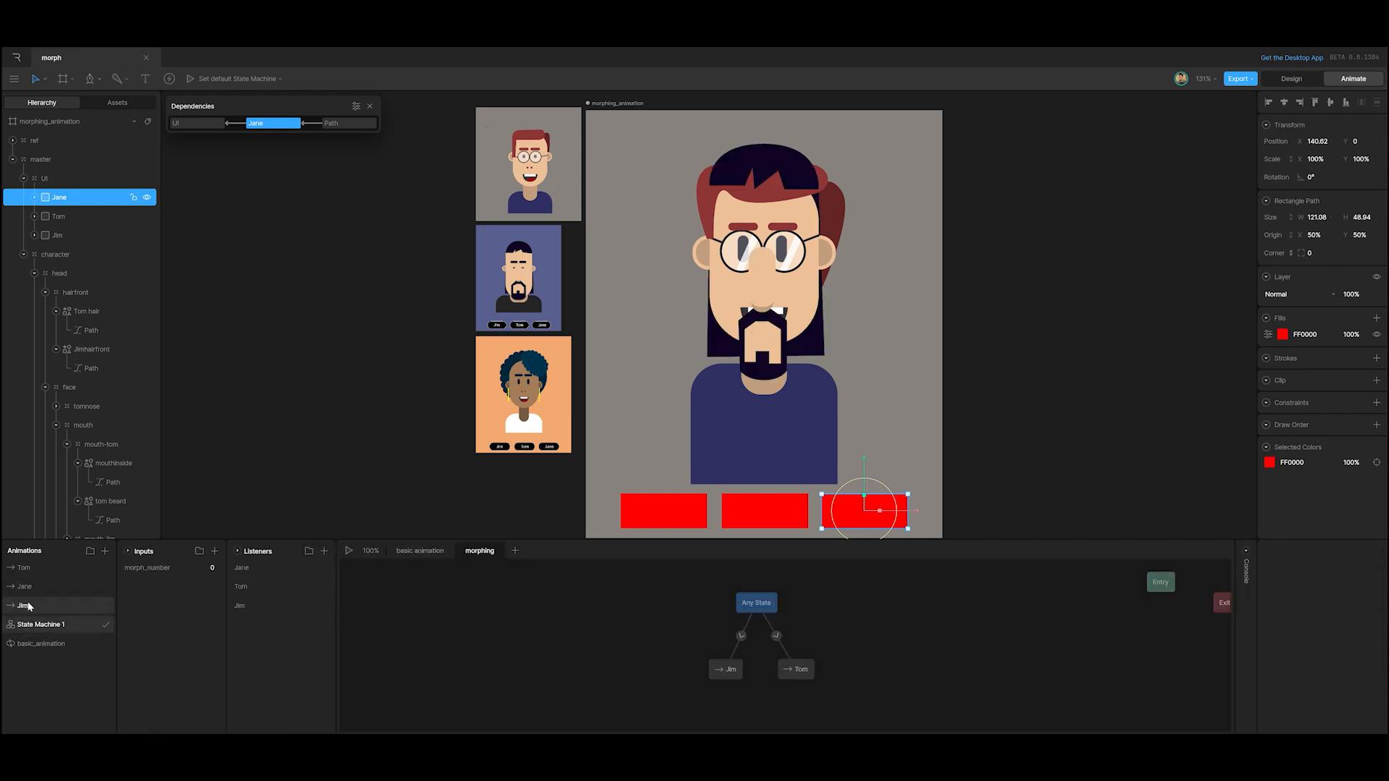
{"action": "left_click_drag", "start_coordinate": [25, 588], "coordinate": [860, 669]}
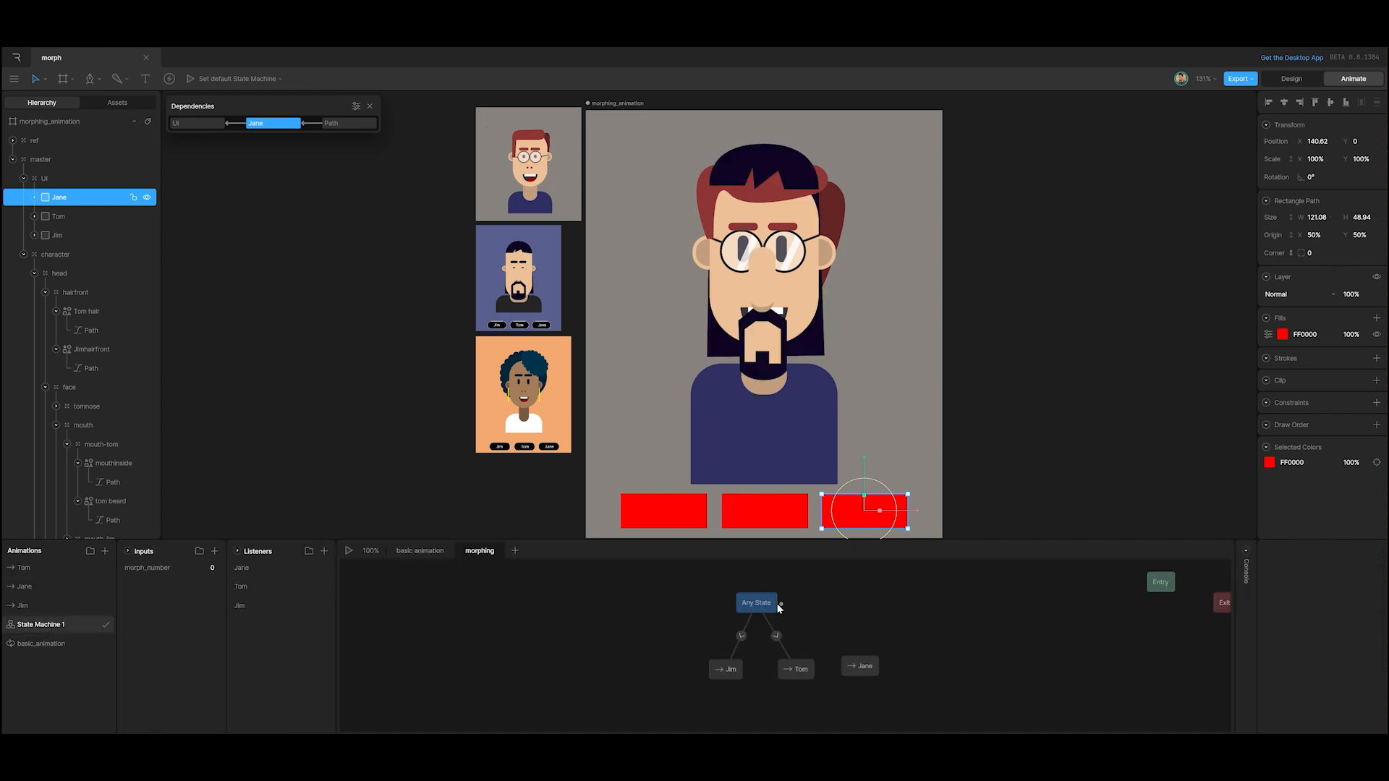
{"action": "left_click_drag", "start_coordinate": [774, 608], "coordinate": [867, 664]}
Add a condition to the Any State to Jane transition requiring morph_number == 2.
{"action": "left_click", "coordinate": [809, 636]}
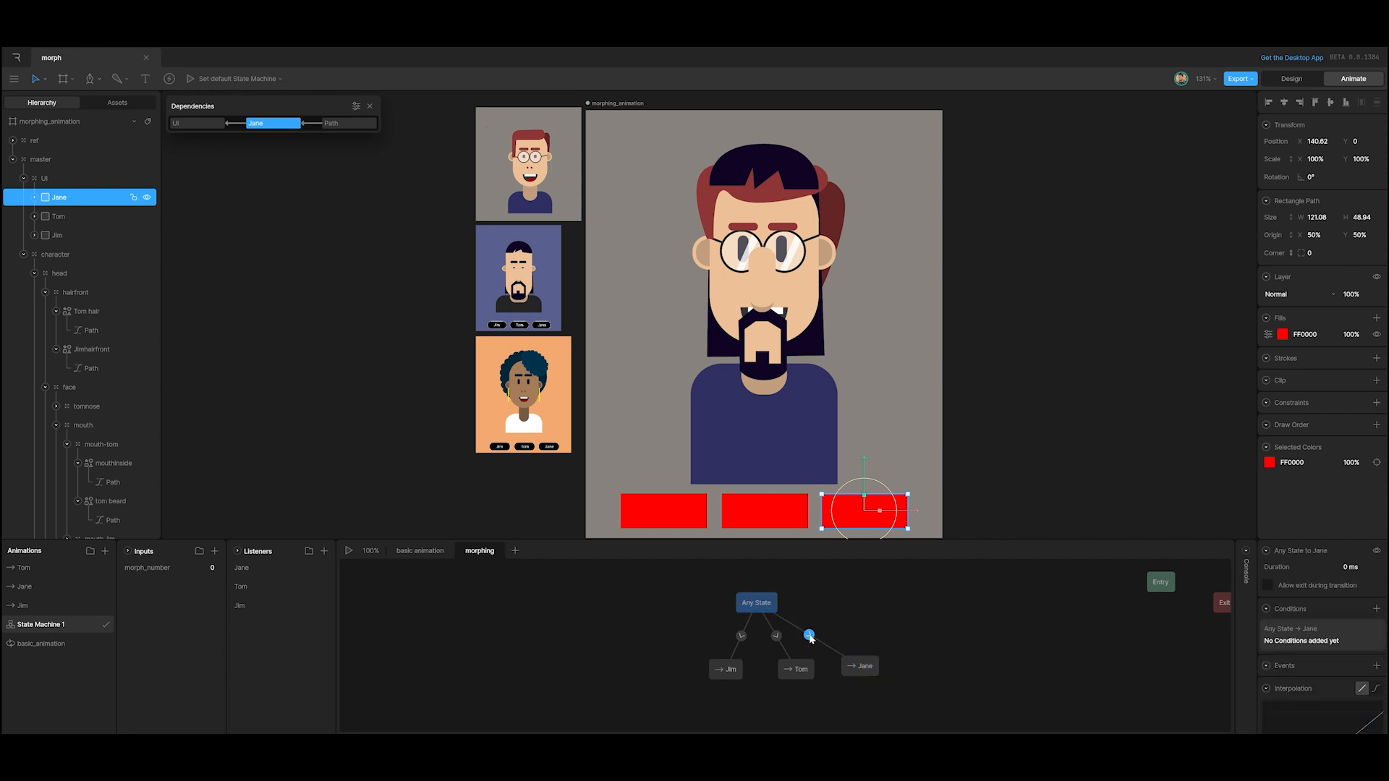
{"action": "left_click", "coordinate": [1376, 609]}
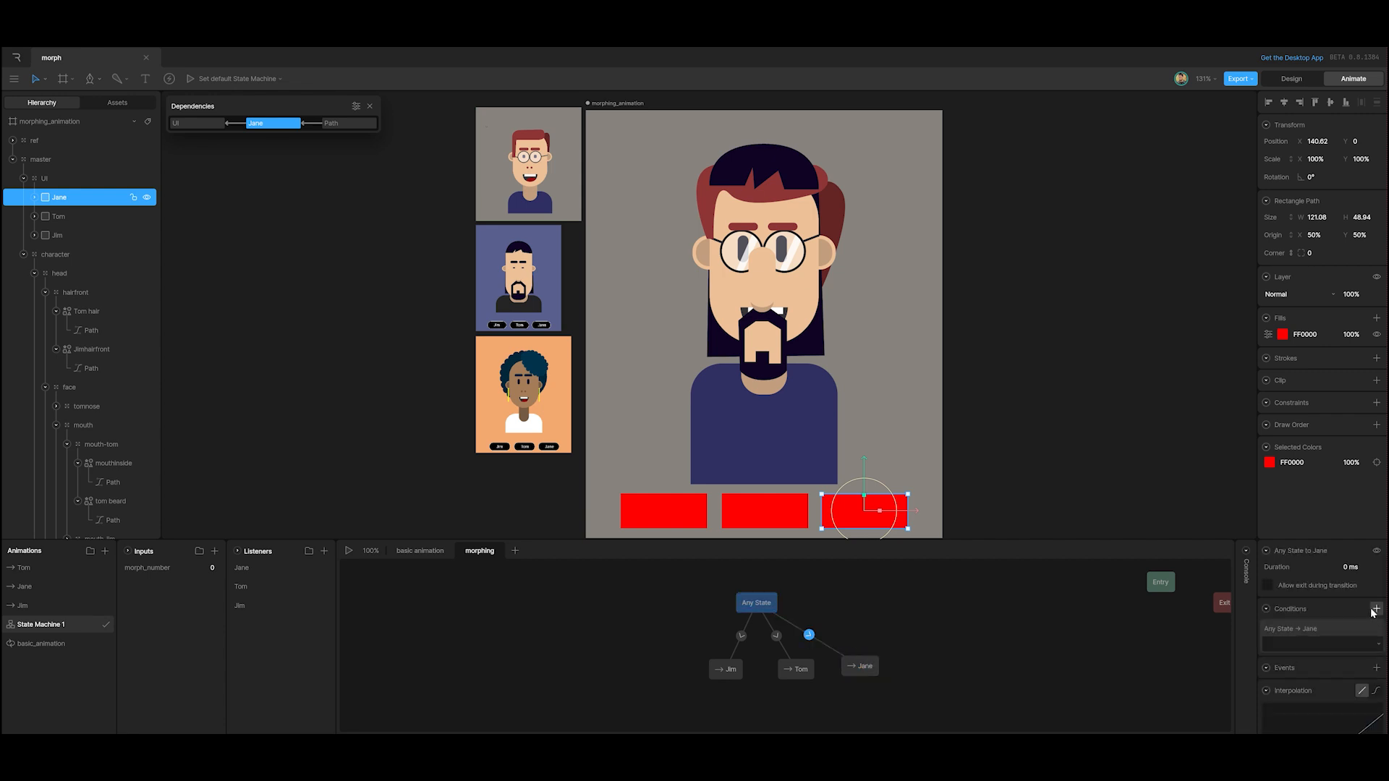
{"action": "left_click", "coordinate": [1306, 645]}
{"action": "left_click", "coordinate": [1295, 667]}
{"action": "left_click", "coordinate": [1360, 643]}
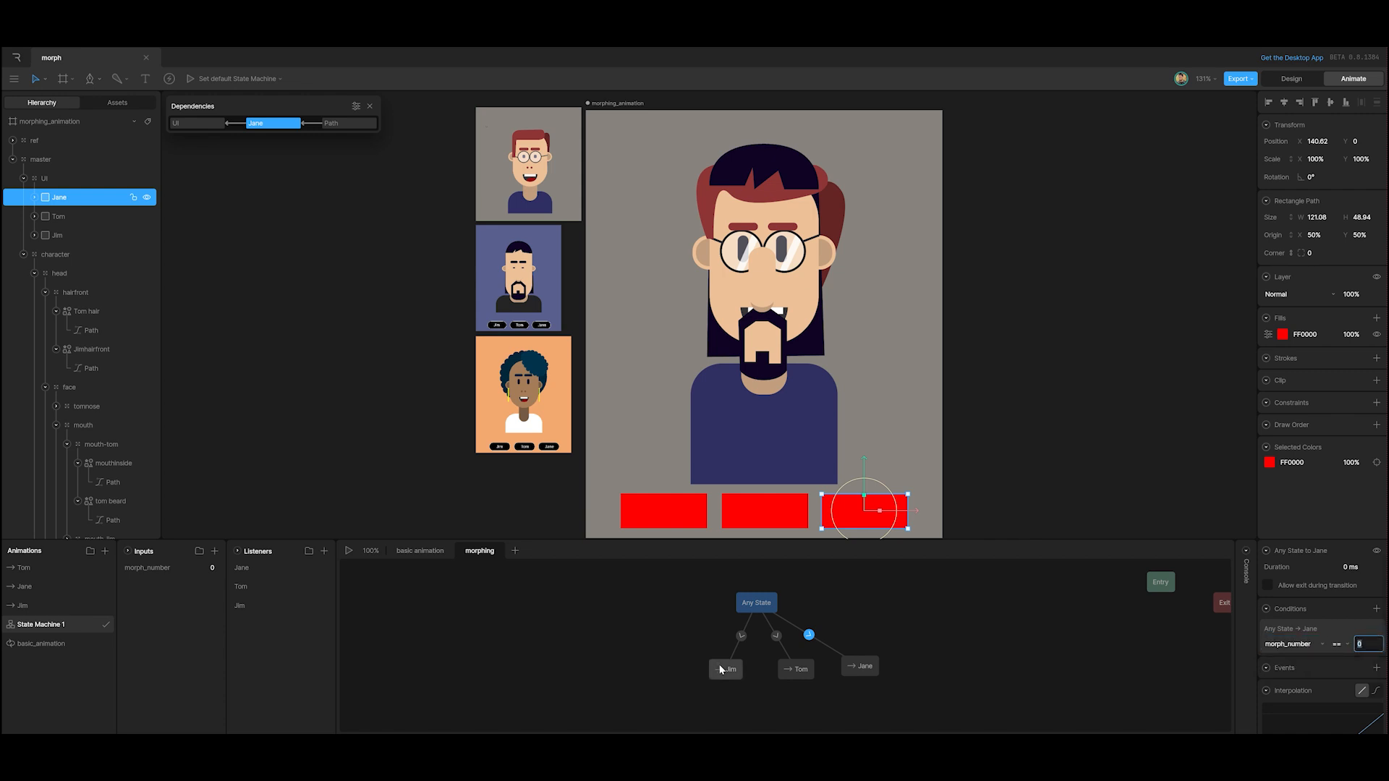
{"action": "type", "text": "2"}
{"action": "left_click", "coordinate": [939, 627]}
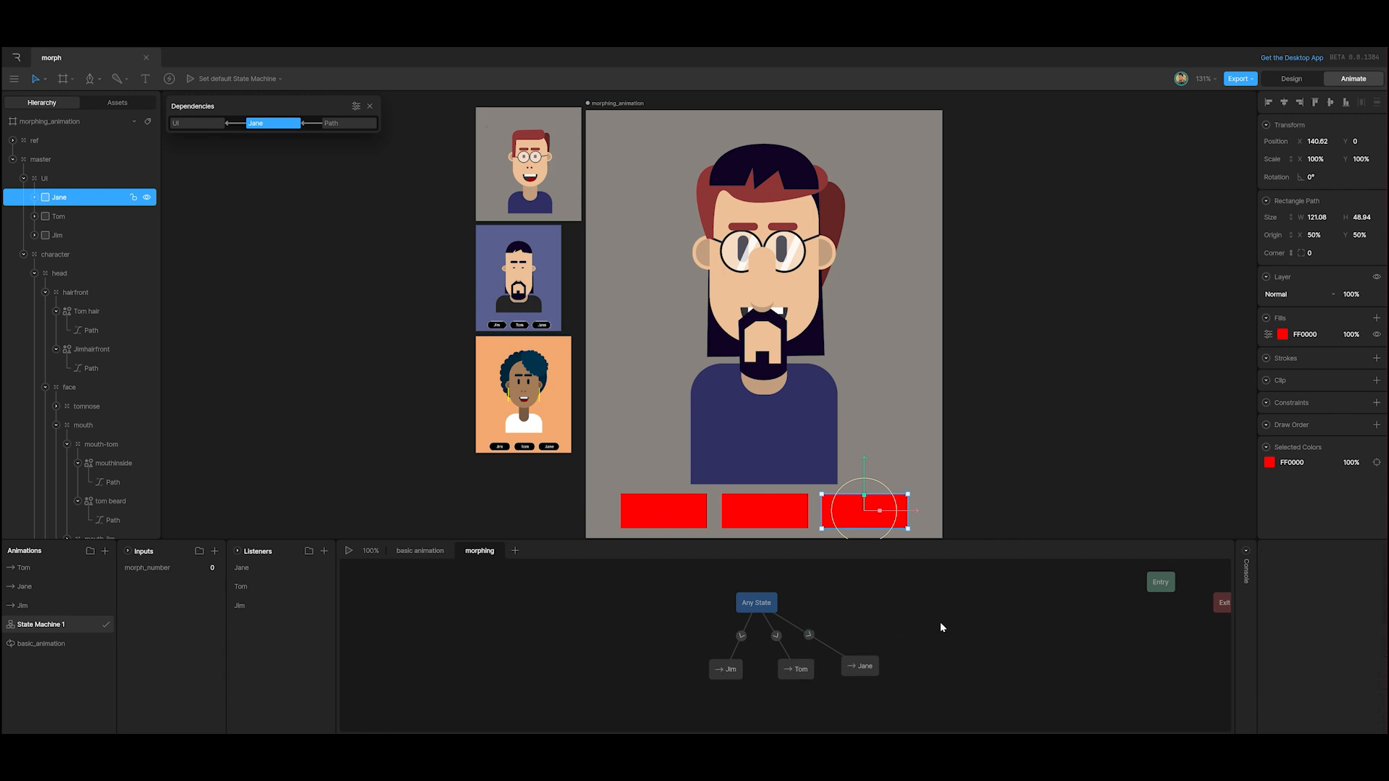
In the Jane animation, recolour the artboard's fill to F4A96F by sampling the orange reference background.
{"action": "left_click", "coordinate": [28, 592]}
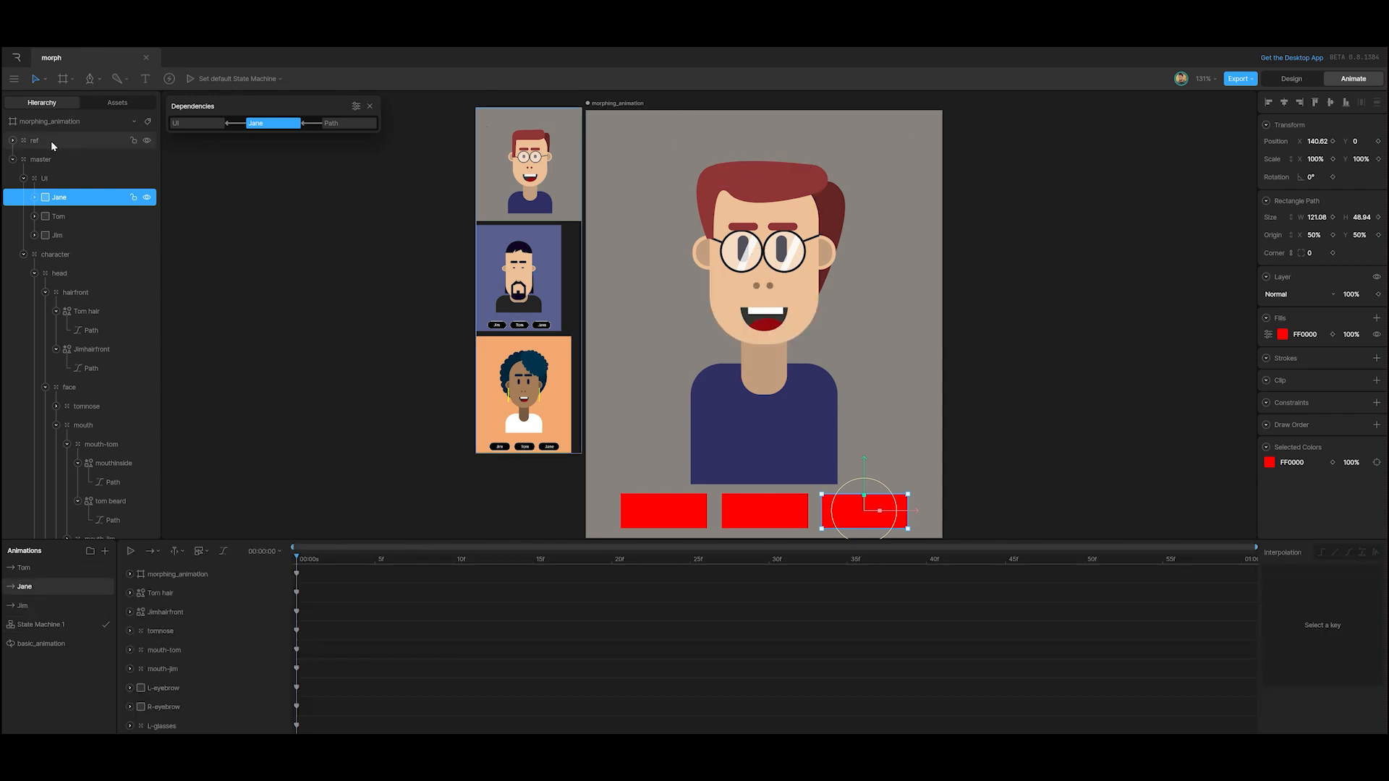
{"action": "left_click", "coordinate": [59, 123]}
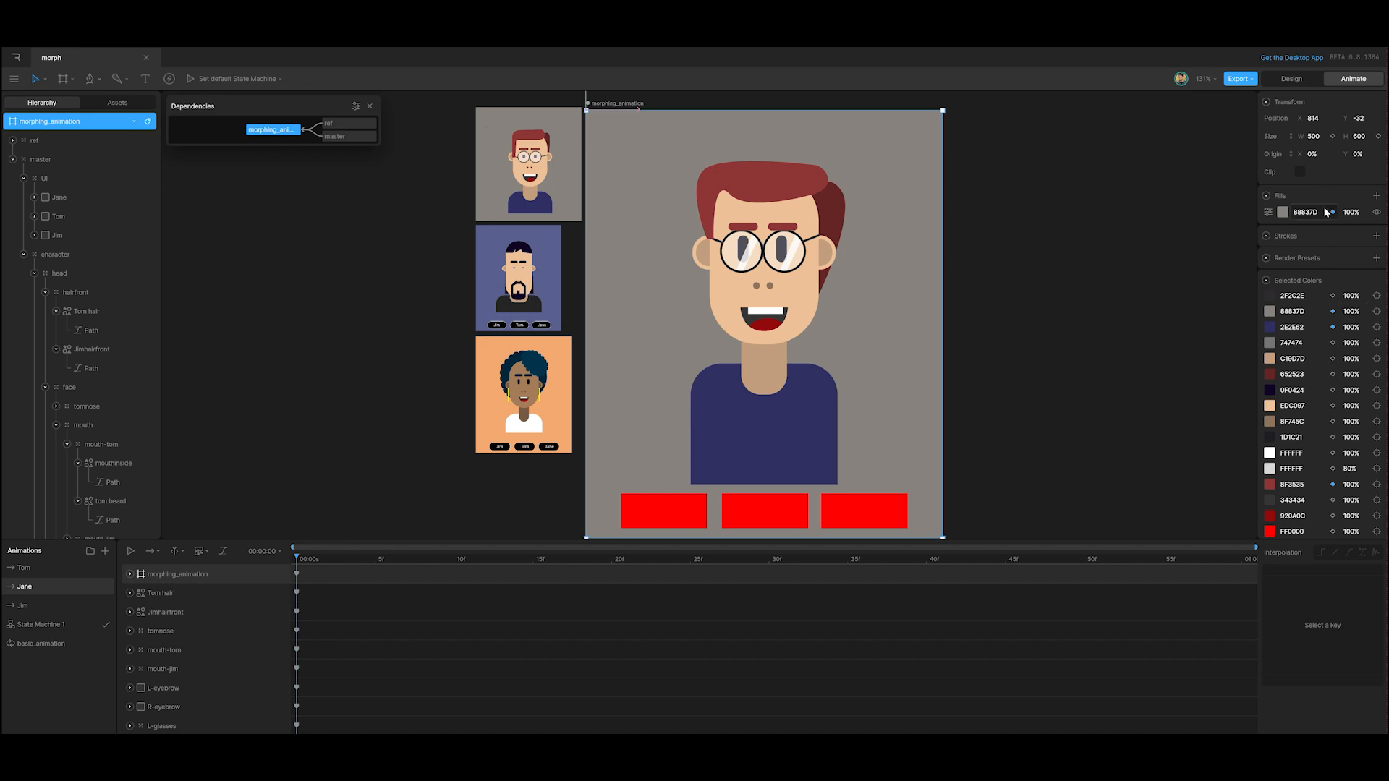
{"action": "left_click", "coordinate": [1283, 211]}
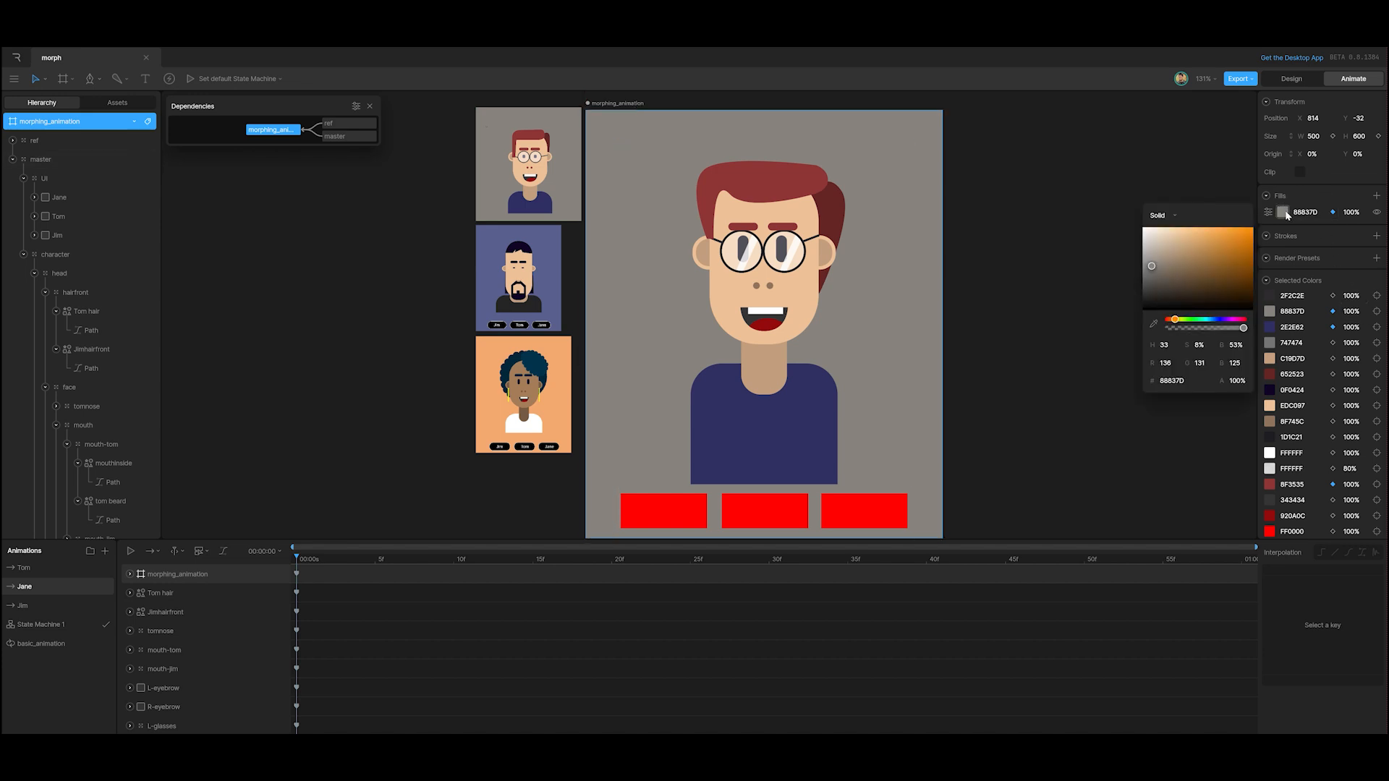
{"action": "left_click", "coordinate": [1153, 323]}
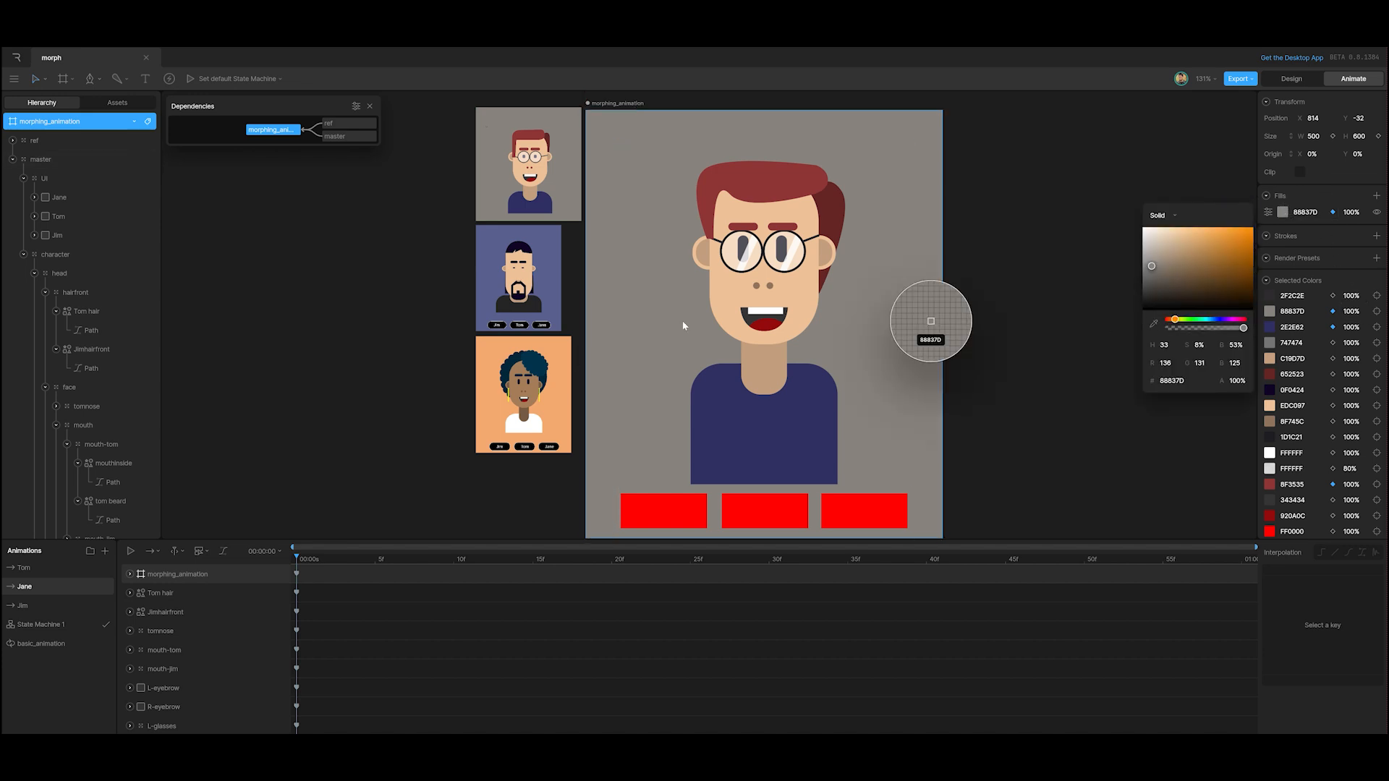
{"action": "left_click", "coordinate": [485, 357]}
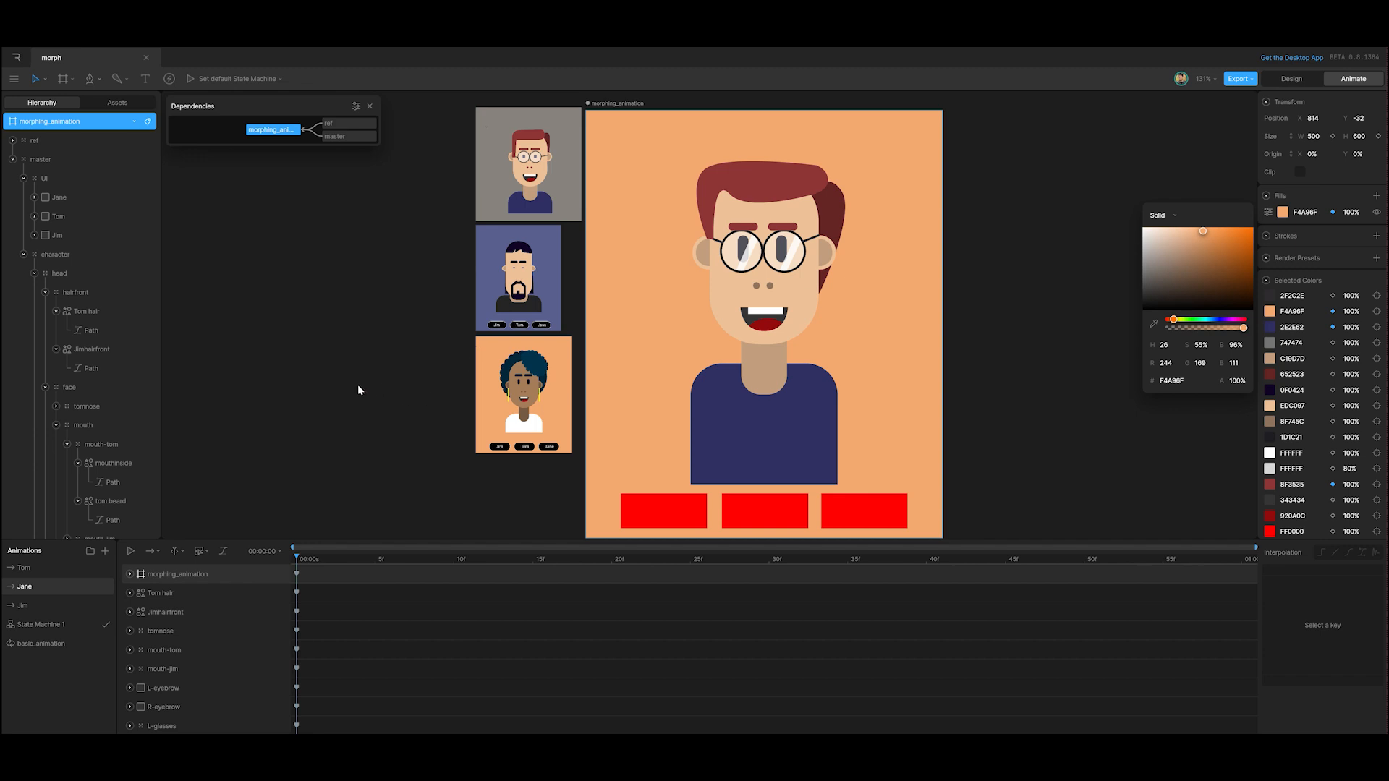
Play State Machine 1, trigger the Jane, Tom and Jim rectangles to test the state switching, and stop playback.
{"action": "left_click", "coordinate": [44, 626]}
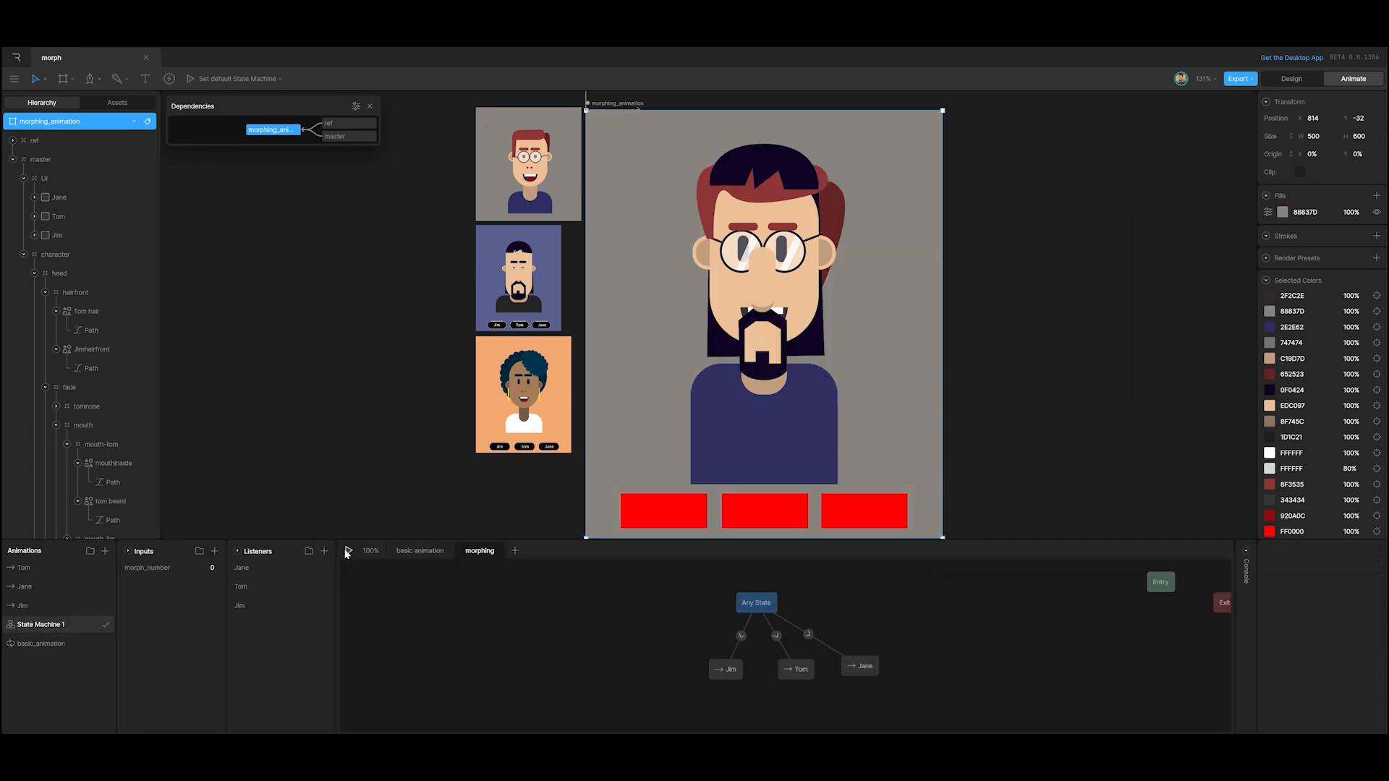
{"action": "left_click", "coordinate": [348, 551]}
{"action": "left_click", "coordinate": [847, 525]}
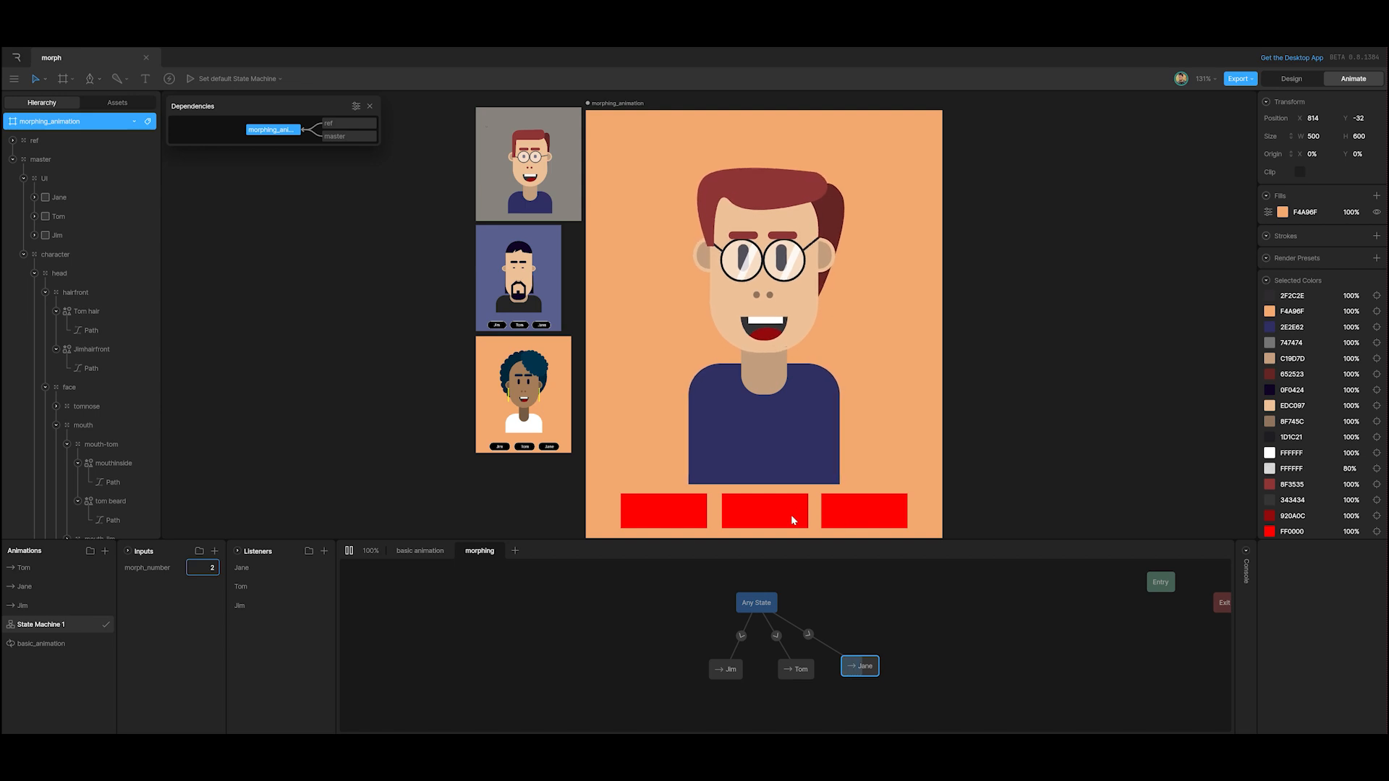
{"action": "left_click", "coordinate": [772, 518]}
{"action": "left_click", "coordinate": [670, 518]}
{"action": "left_click", "coordinate": [856, 518]}
{"action": "left_click", "coordinate": [349, 551]}
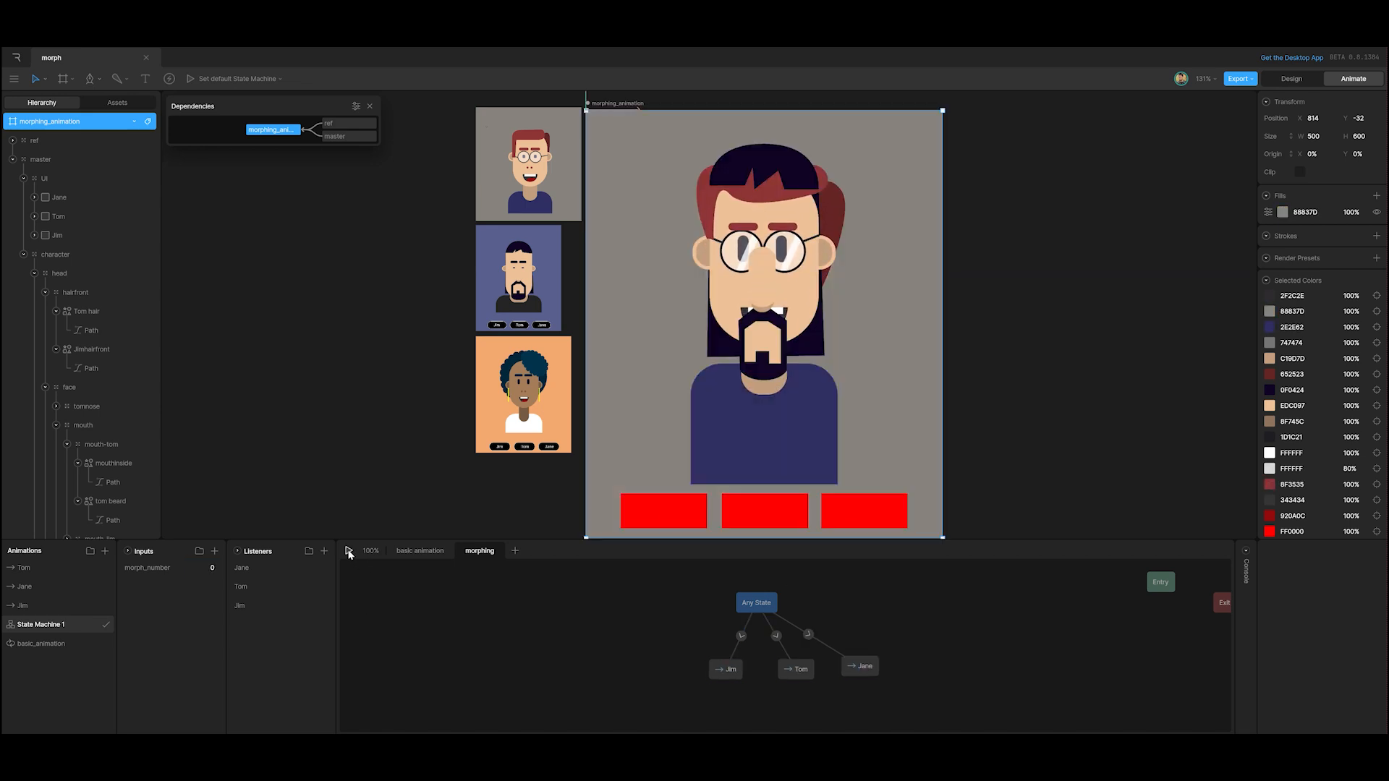
Set the Any State to Jane transition's duration to 200 ms and allow exit during transition.
{"action": "left_click", "coordinate": [808, 634]}
{"action": "left_click", "coordinate": [1350, 568]}
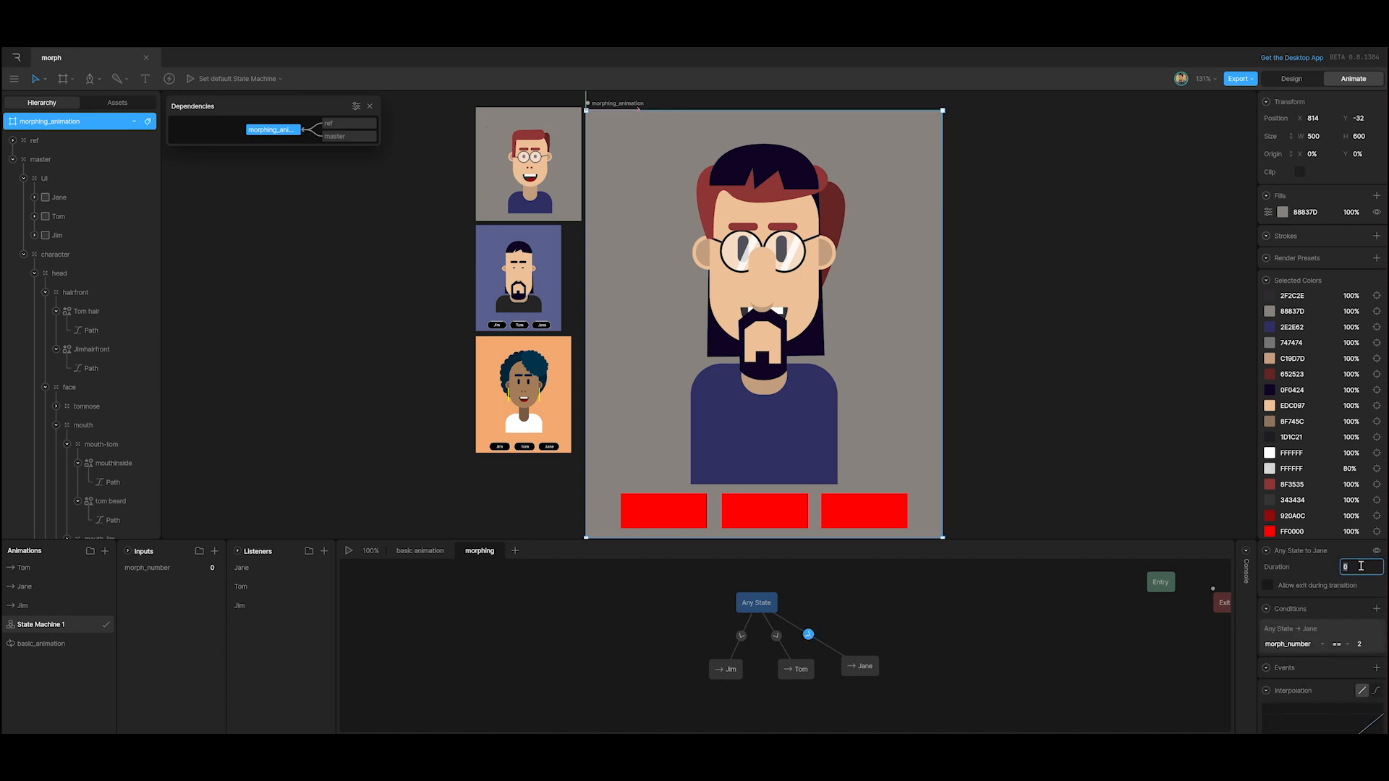
{"action": "type", "text": "200"}
{"action": "left_click", "coordinate": [1373, 592]}
{"action": "left_click", "coordinate": [1267, 585]}
Switch the Any State to Jane transition to cubic interpolation and shape its curve to about 0, .76, .58, 1.
{"action": "left_click", "coordinate": [1376, 690]}
{"action": "scroll", "coordinate": [1324, 650], "scroll_direction": "down", "scroll_amount": 2}
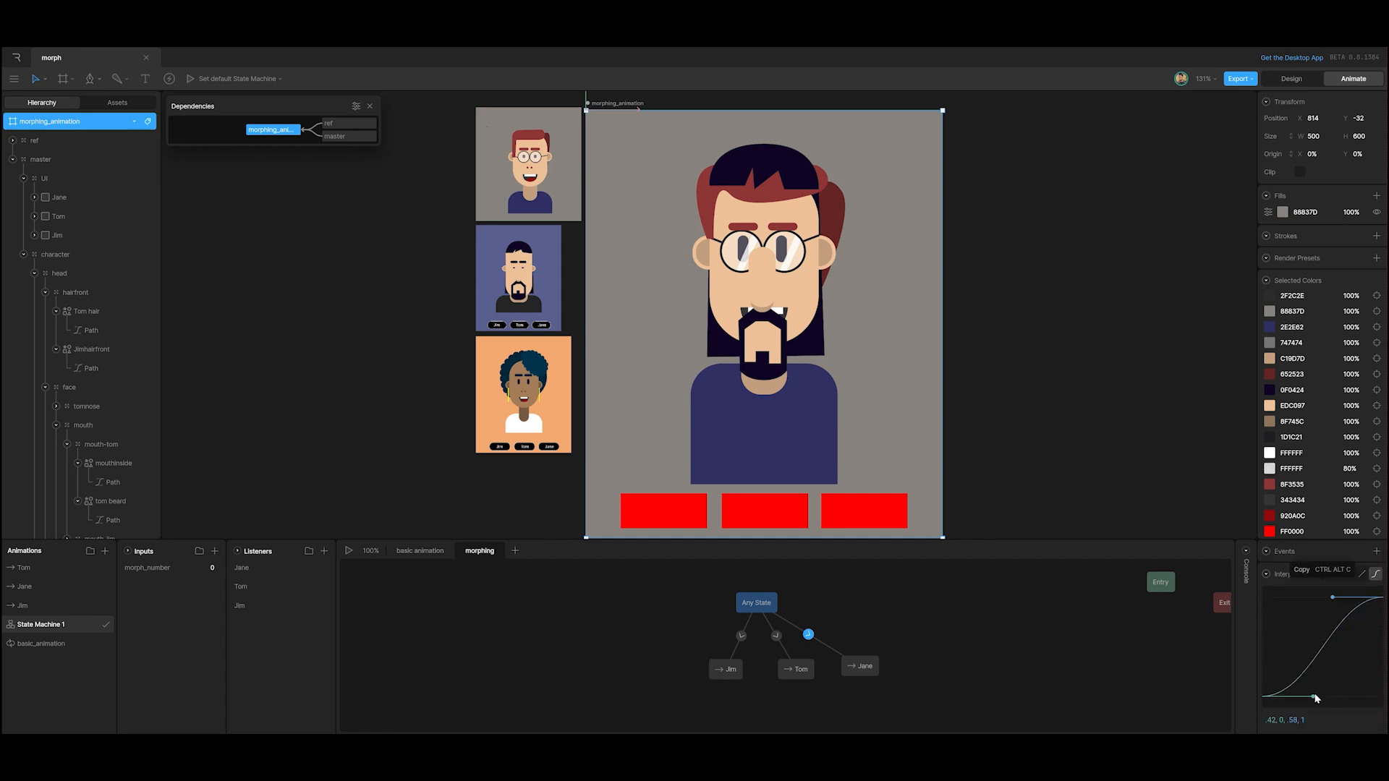
{"action": "left_click_drag", "start_coordinate": [1315, 698], "coordinate": [1263, 625]}
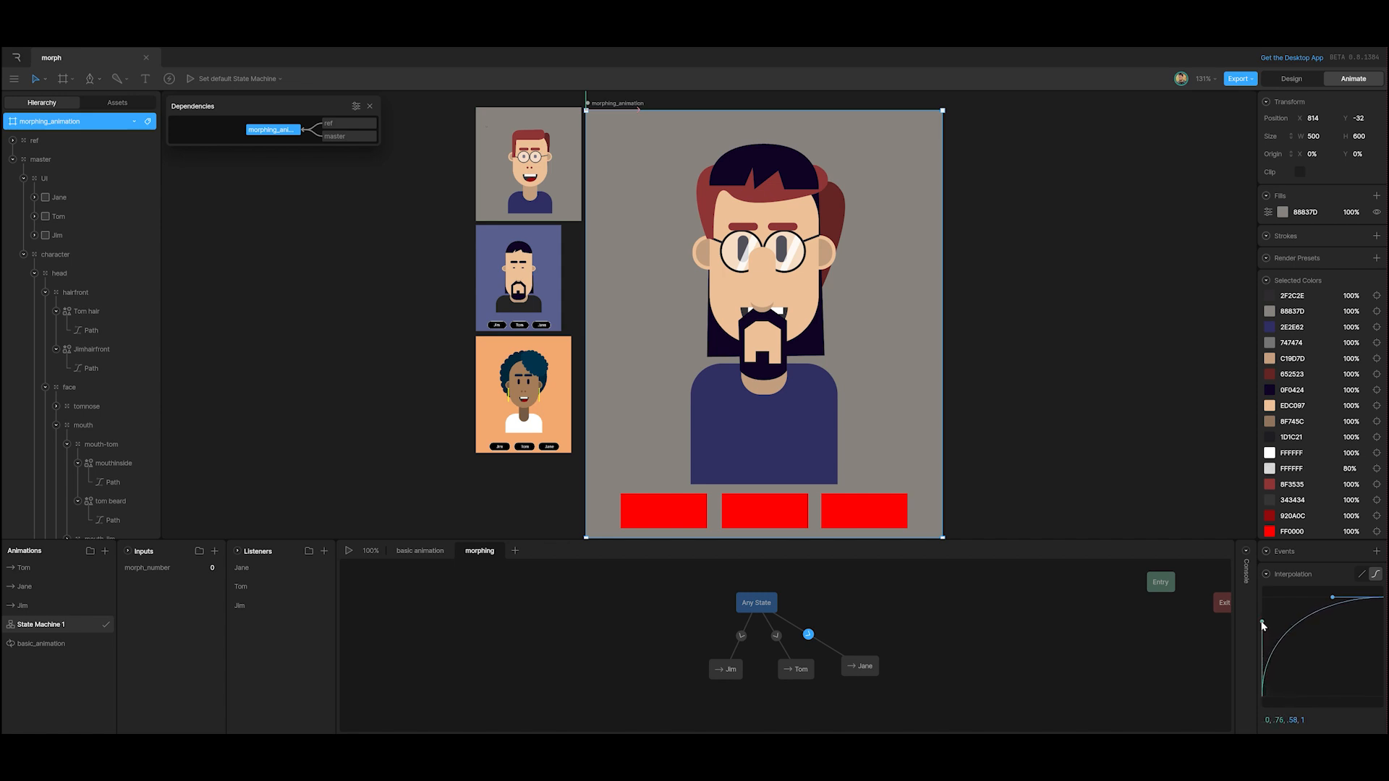
Preview the eased transition to Jane by playing the state machine and triggering all three red rectangles, ending with playback stopped.
{"action": "left_click", "coordinate": [350, 552]}
{"action": "left_click", "coordinate": [837, 511]}
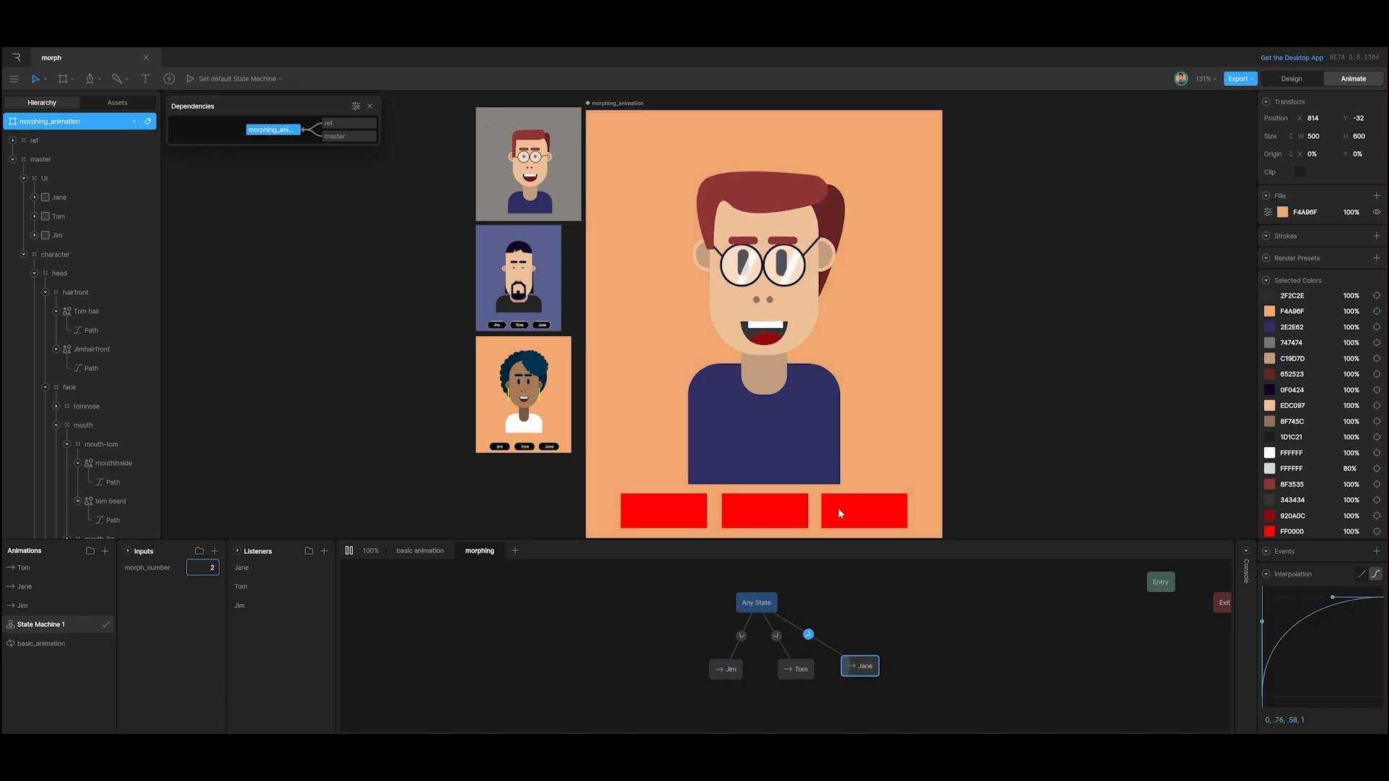
{"action": "left_click", "coordinate": [767, 515]}
{"action": "left_click", "coordinate": [689, 517]}
{"action": "left_click", "coordinate": [839, 518]}
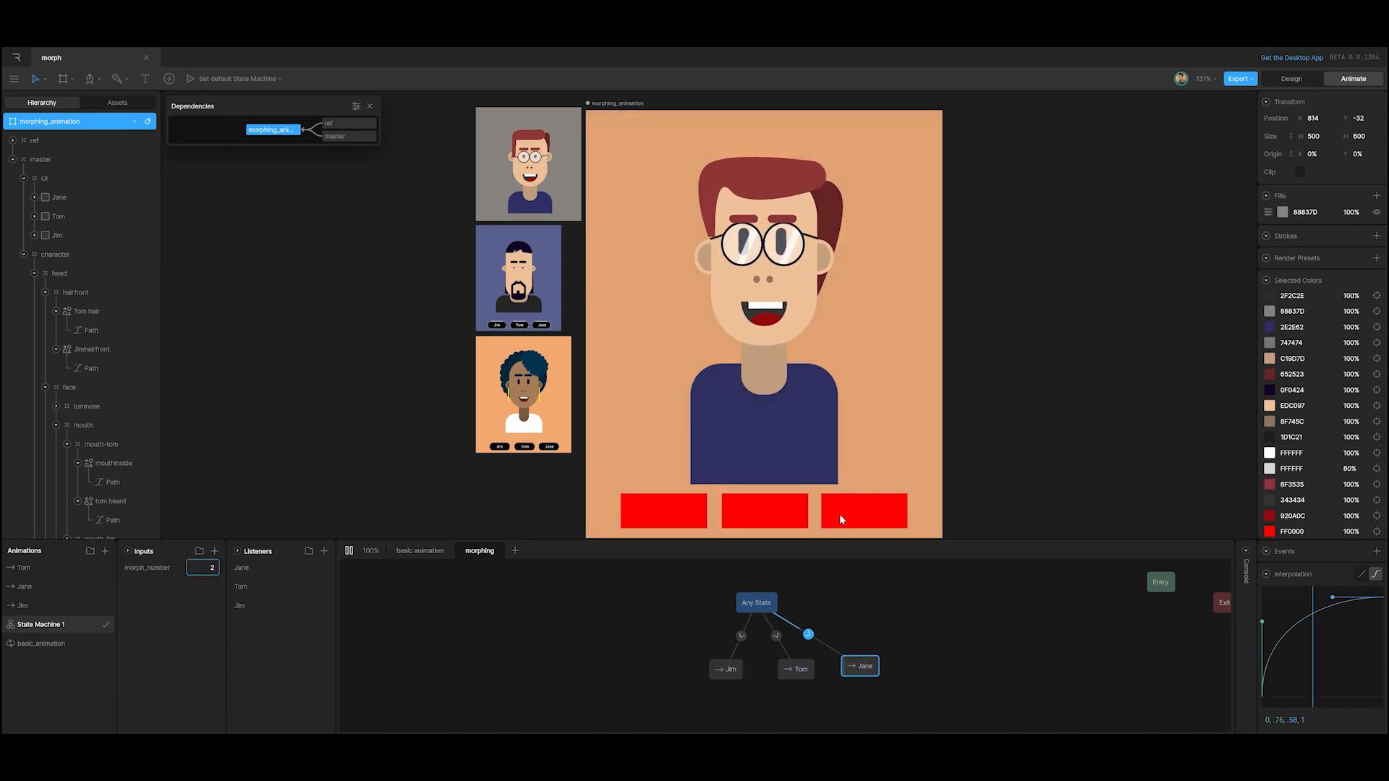
{"action": "left_click", "coordinate": [351, 551]}
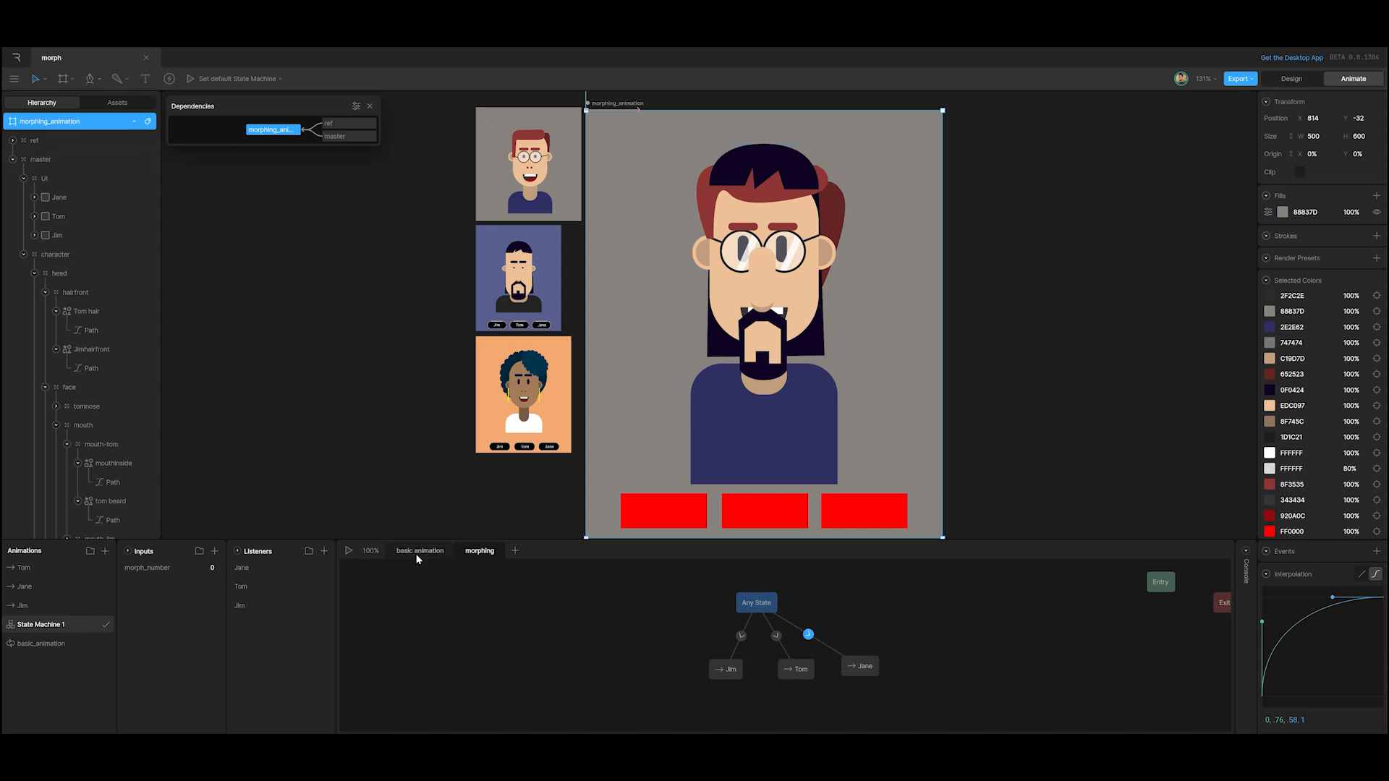
In the Jane animation, narrow the body rectangle to a width of about 166.
{"action": "left_click", "coordinate": [26, 588]}
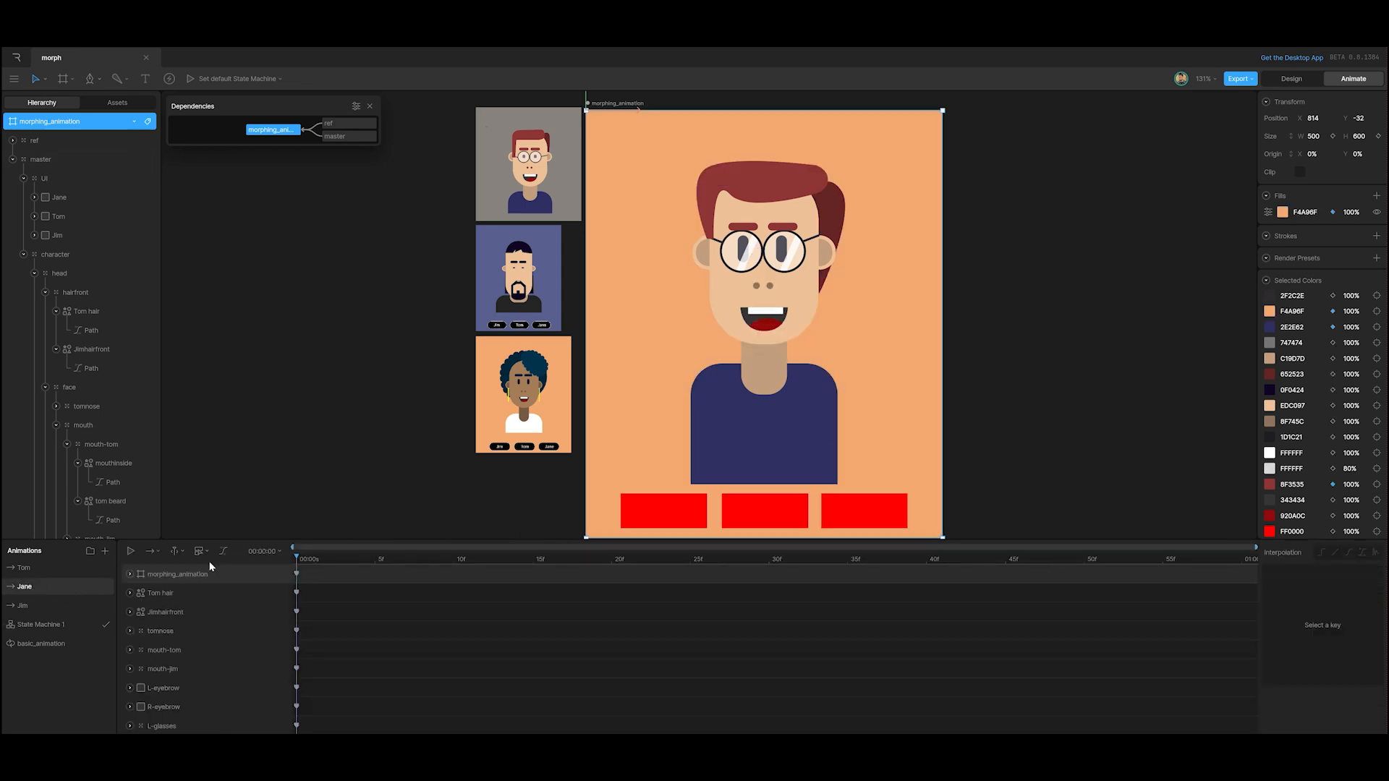
{"action": "left_click", "coordinate": [1133, 377]}
{"action": "left_click", "coordinate": [793, 422]}
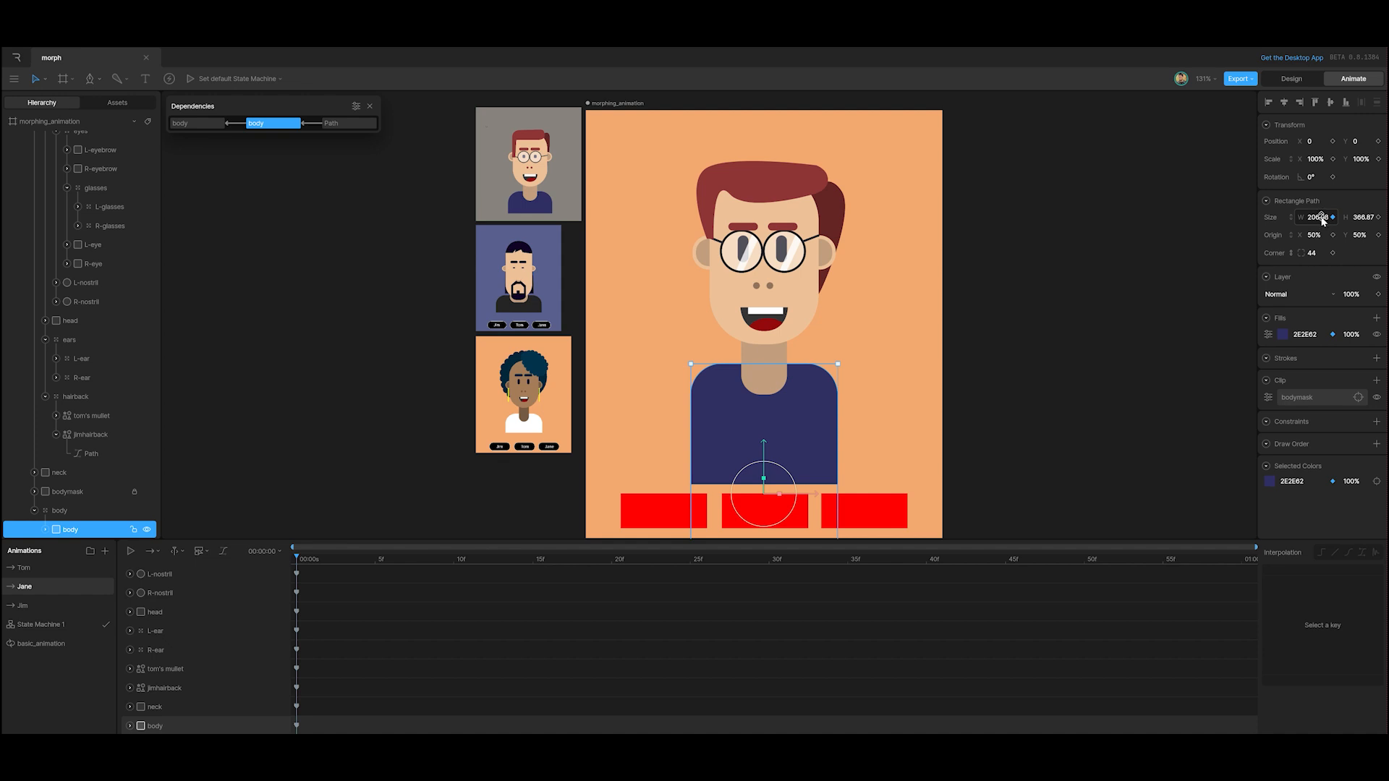
{"action": "left_click_drag", "start_coordinate": [1320, 221], "coordinate": [1300, 245]}
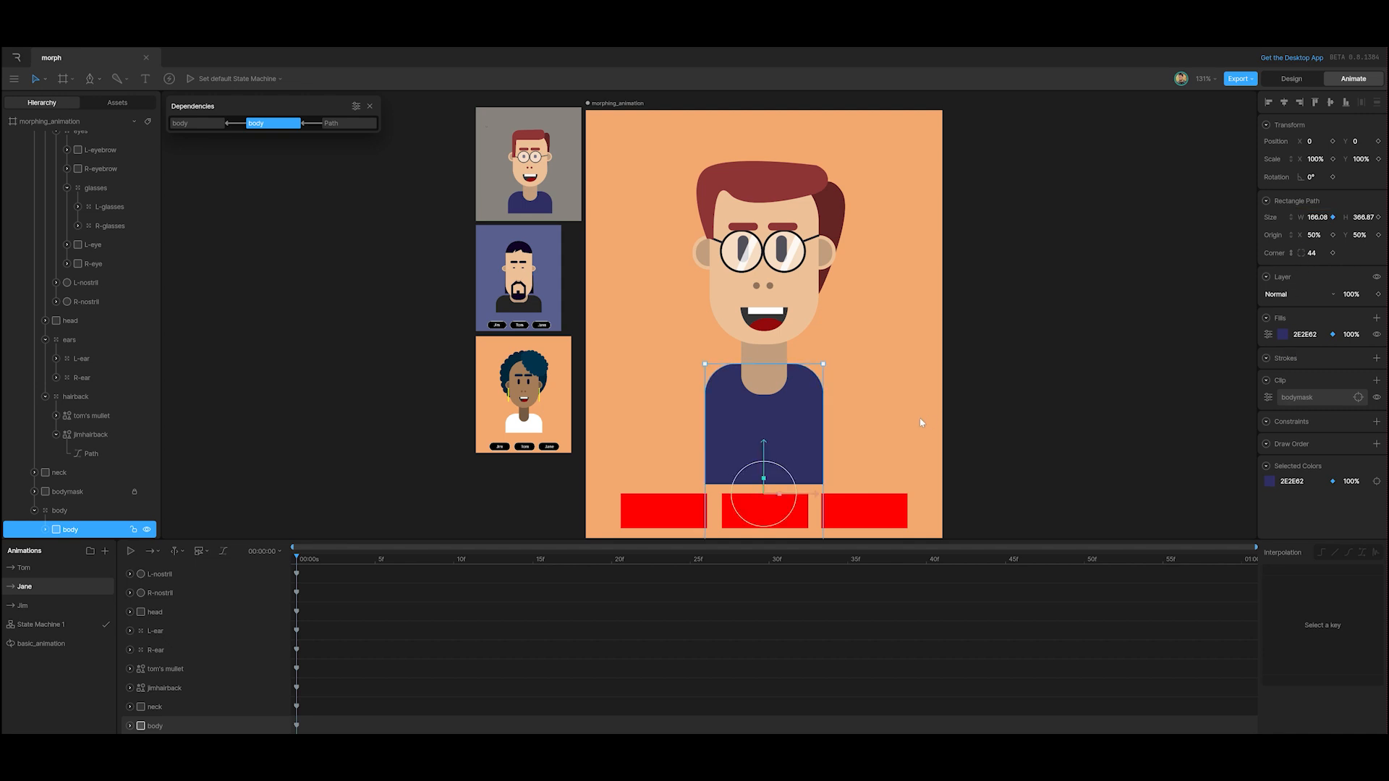
Recolour the body's fill to FFFFFF by sampling the white shirt in the orange reference picture.
{"action": "left_click", "coordinate": [1282, 334]}
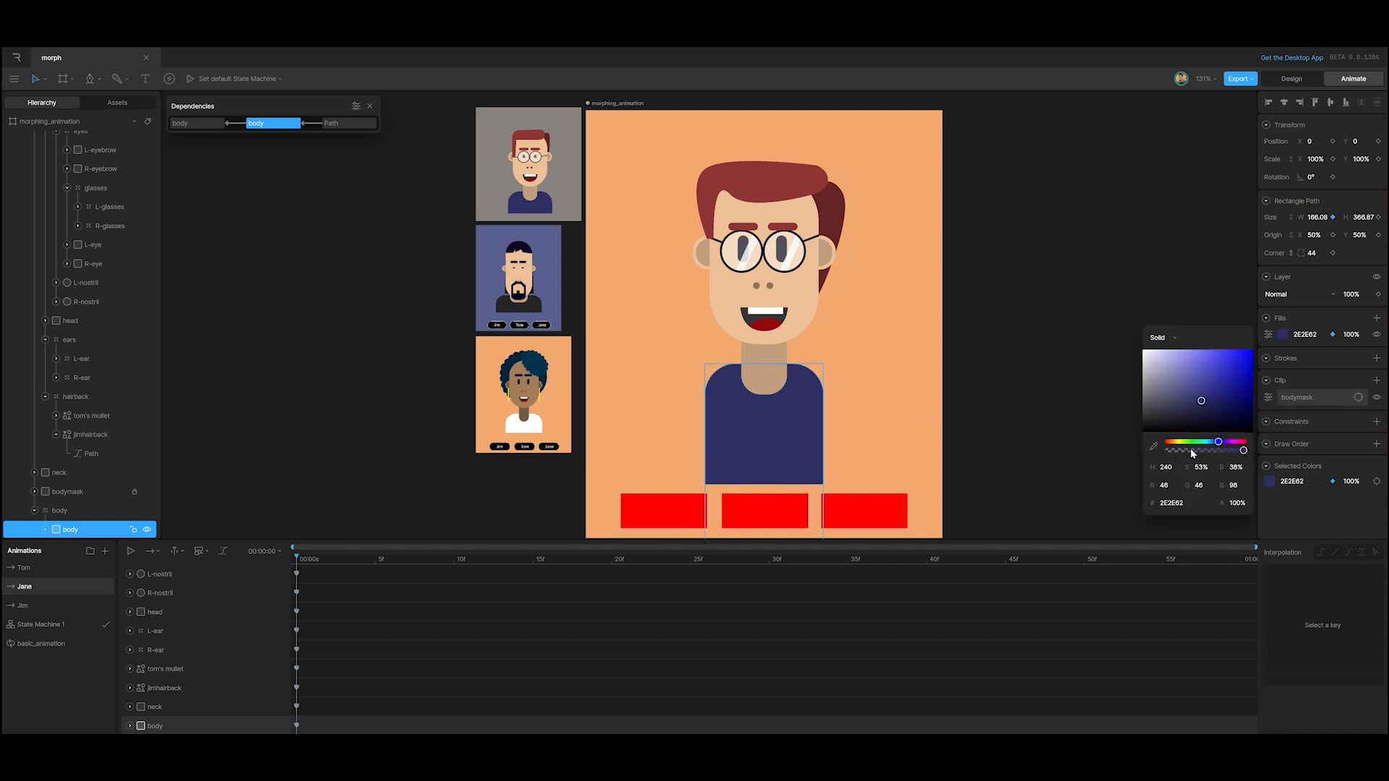
{"action": "left_click", "coordinate": [1153, 446]}
{"action": "left_click", "coordinate": [534, 433]}
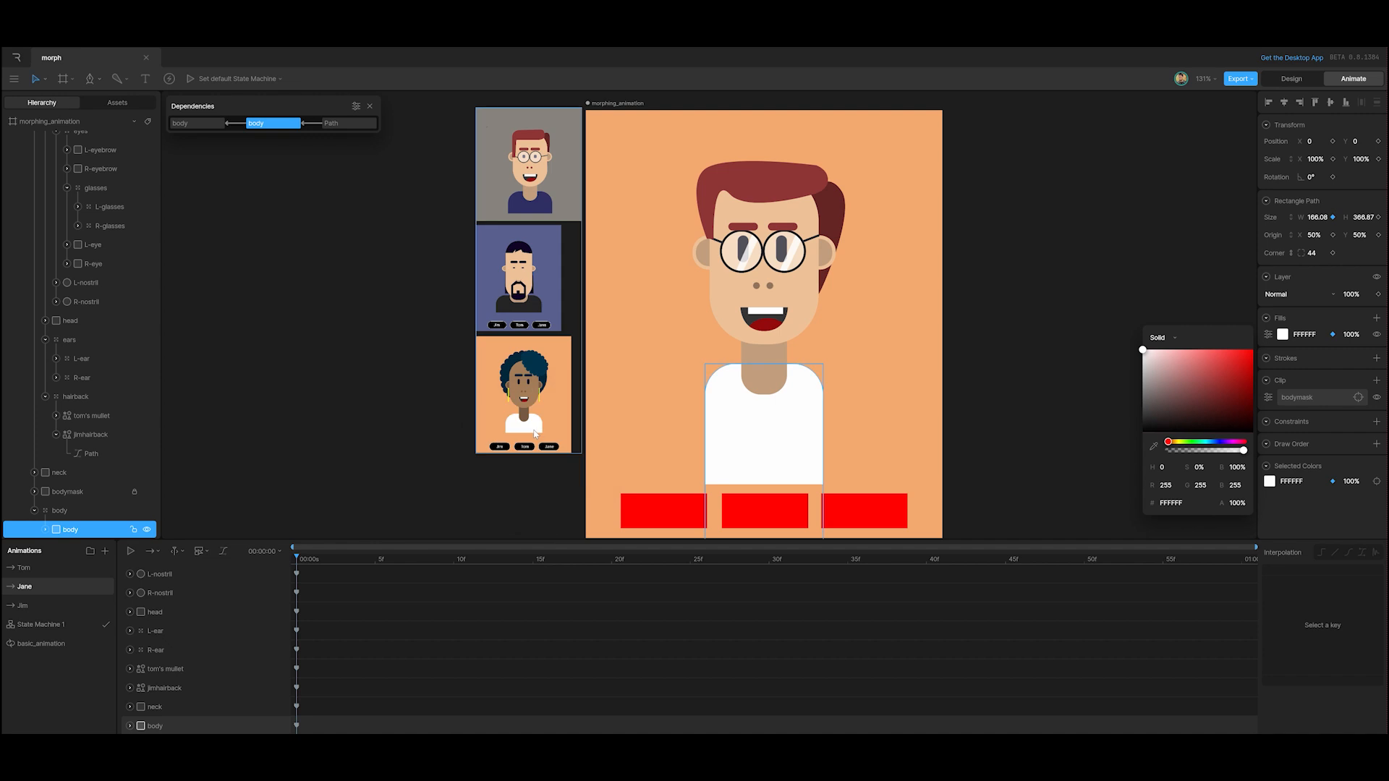
Narrow Jane's neck rectangle to a width of about 47 and key the neck's fill colour C19D7D in the Jane, Jim and Tom animations.
{"action": "left_click", "coordinate": [762, 378]}
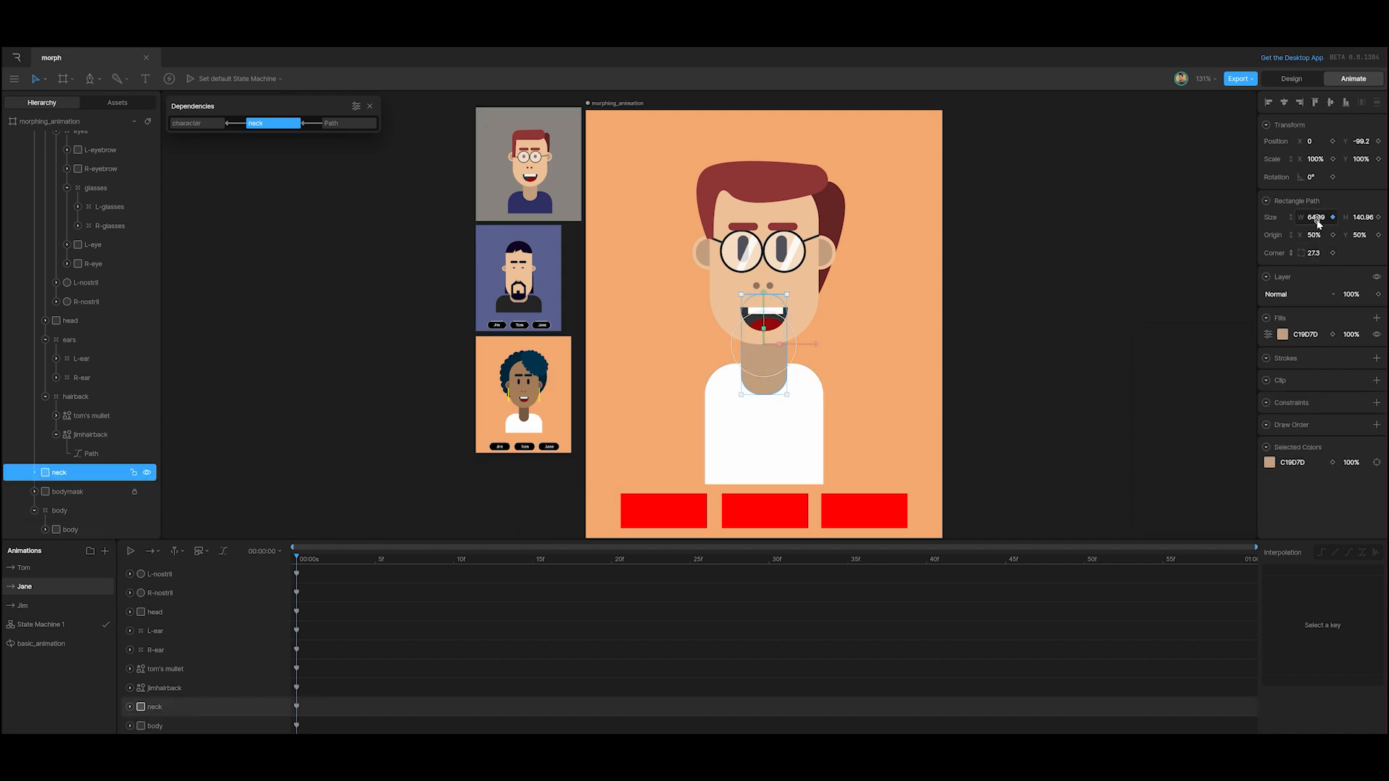
{"action": "left_click_drag", "start_coordinate": [1317, 221], "coordinate": [1302, 233]}
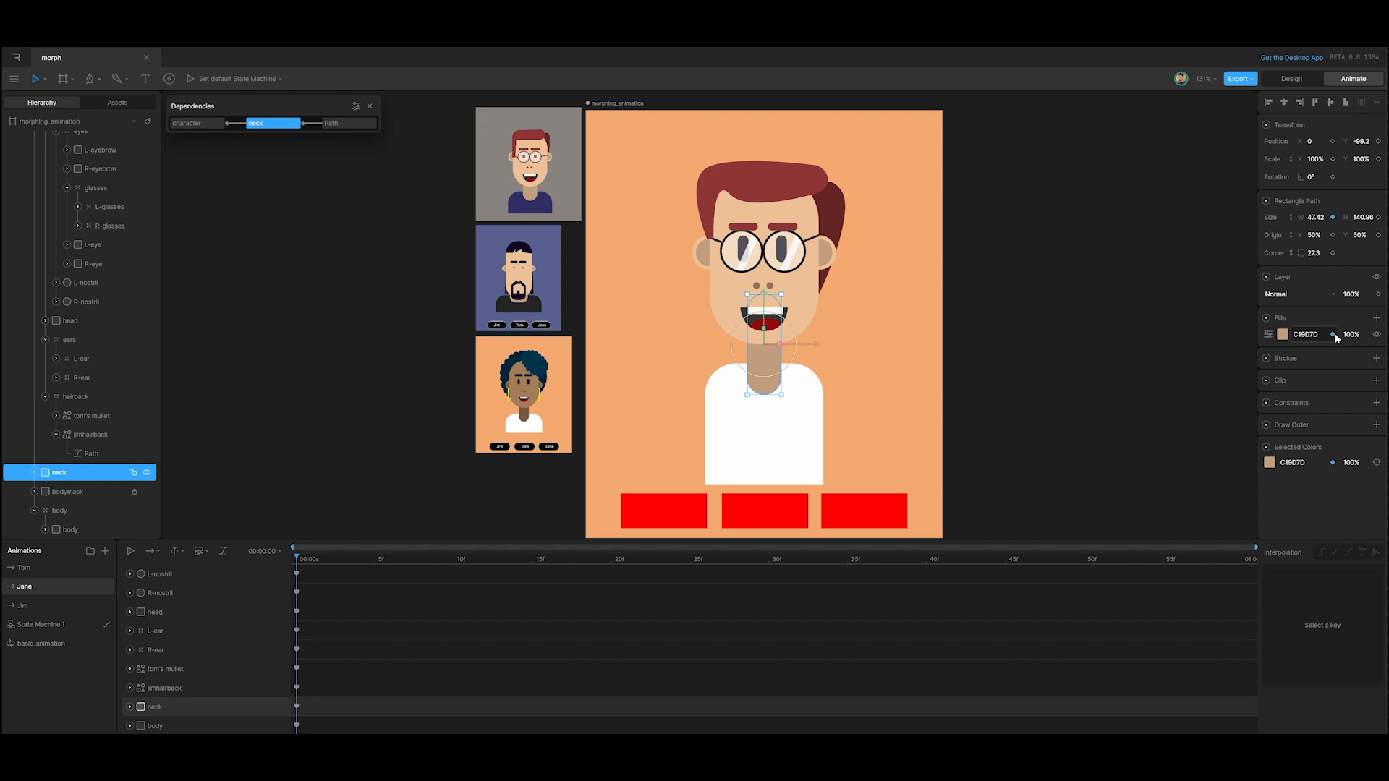
{"action": "left_click", "coordinate": [29, 610]}
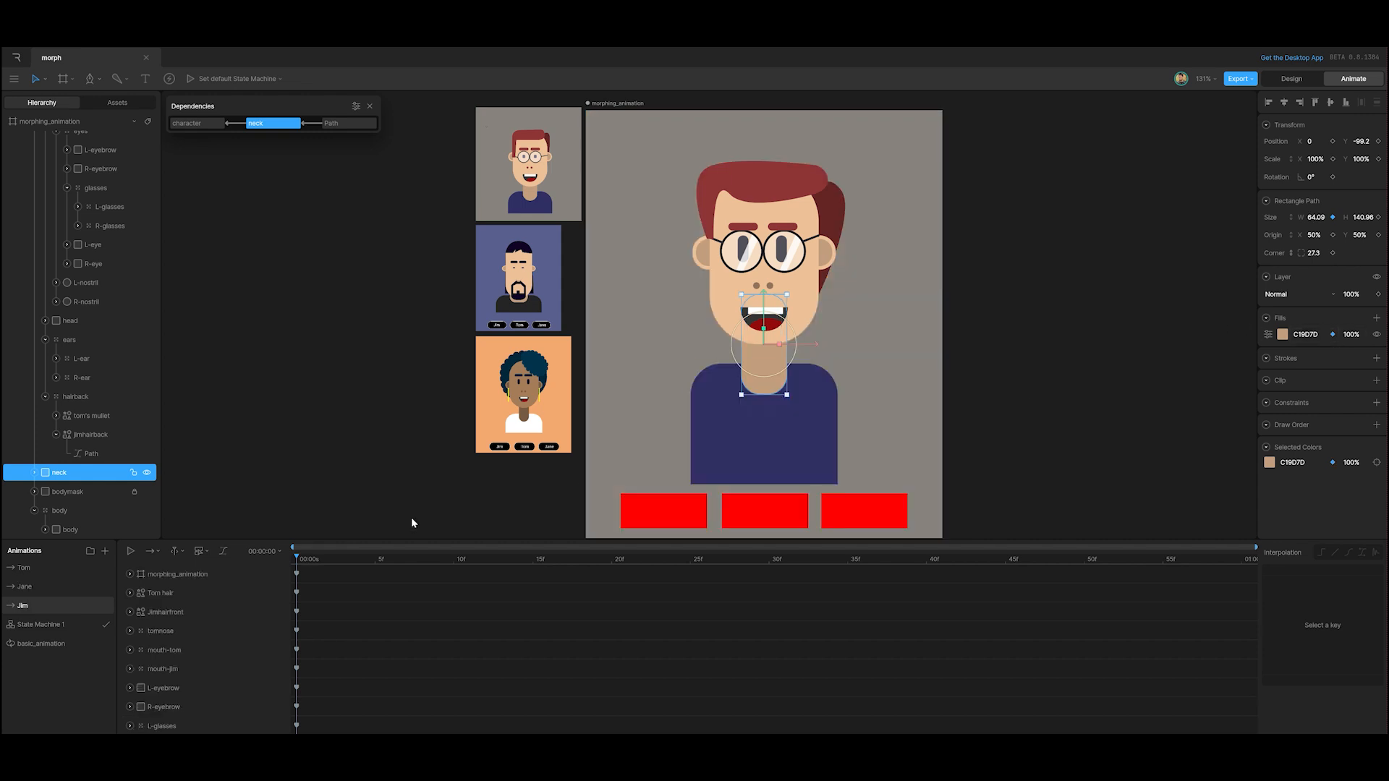
{"action": "left_click", "coordinate": [29, 567]}
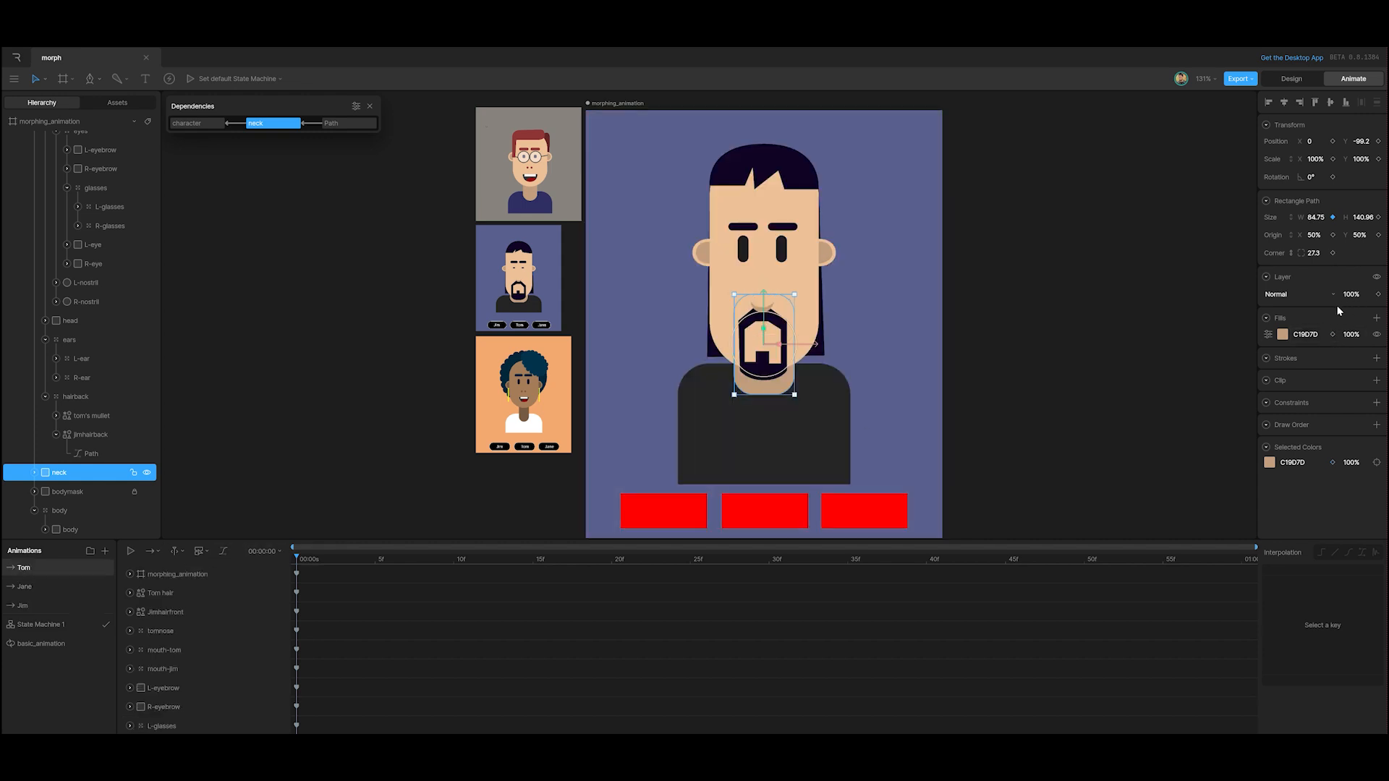
{"action": "left_click", "coordinate": [26, 589]}
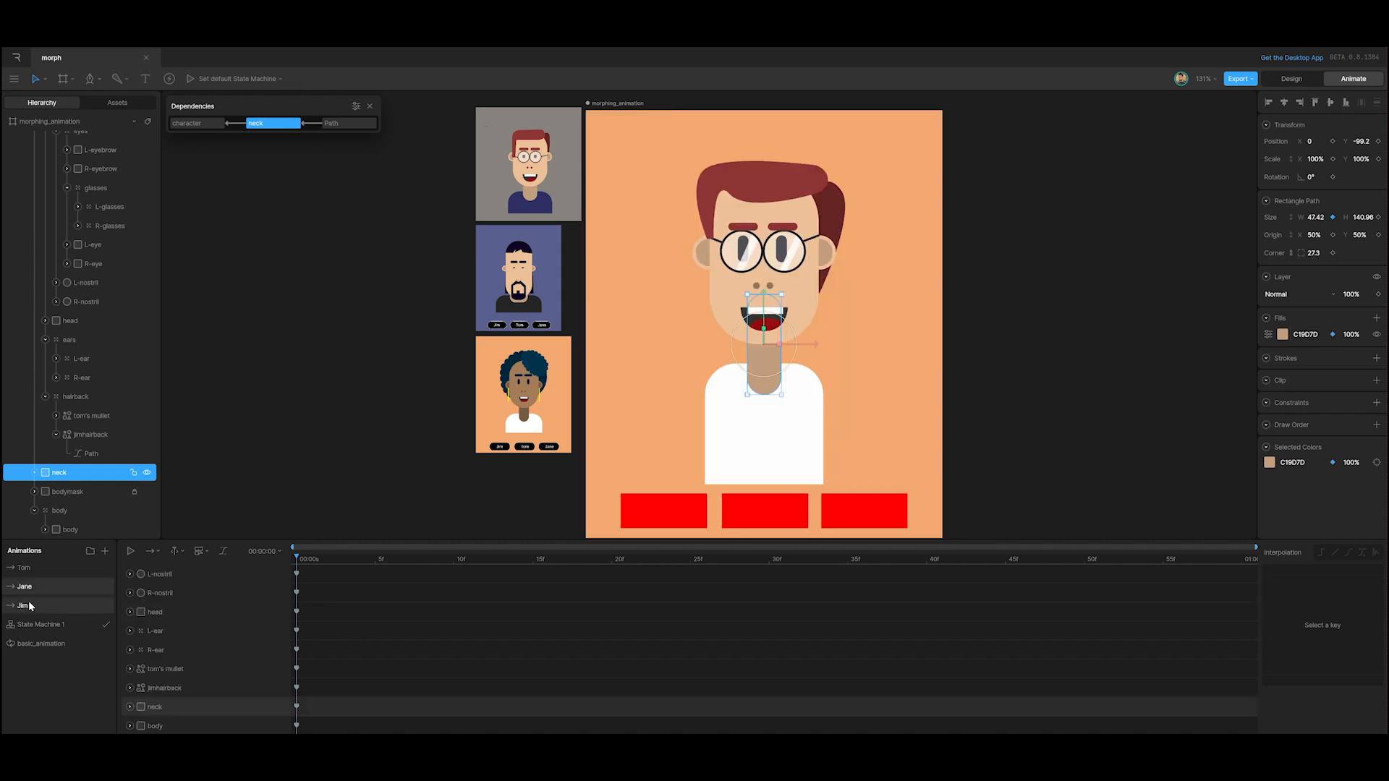
In the Jane animation, recolour the neck's fill to 765A42 by sampling the neck in the orange reference picture.
{"action": "left_click", "coordinate": [1283, 334]}
{"action": "left_click", "coordinate": [1153, 446]}
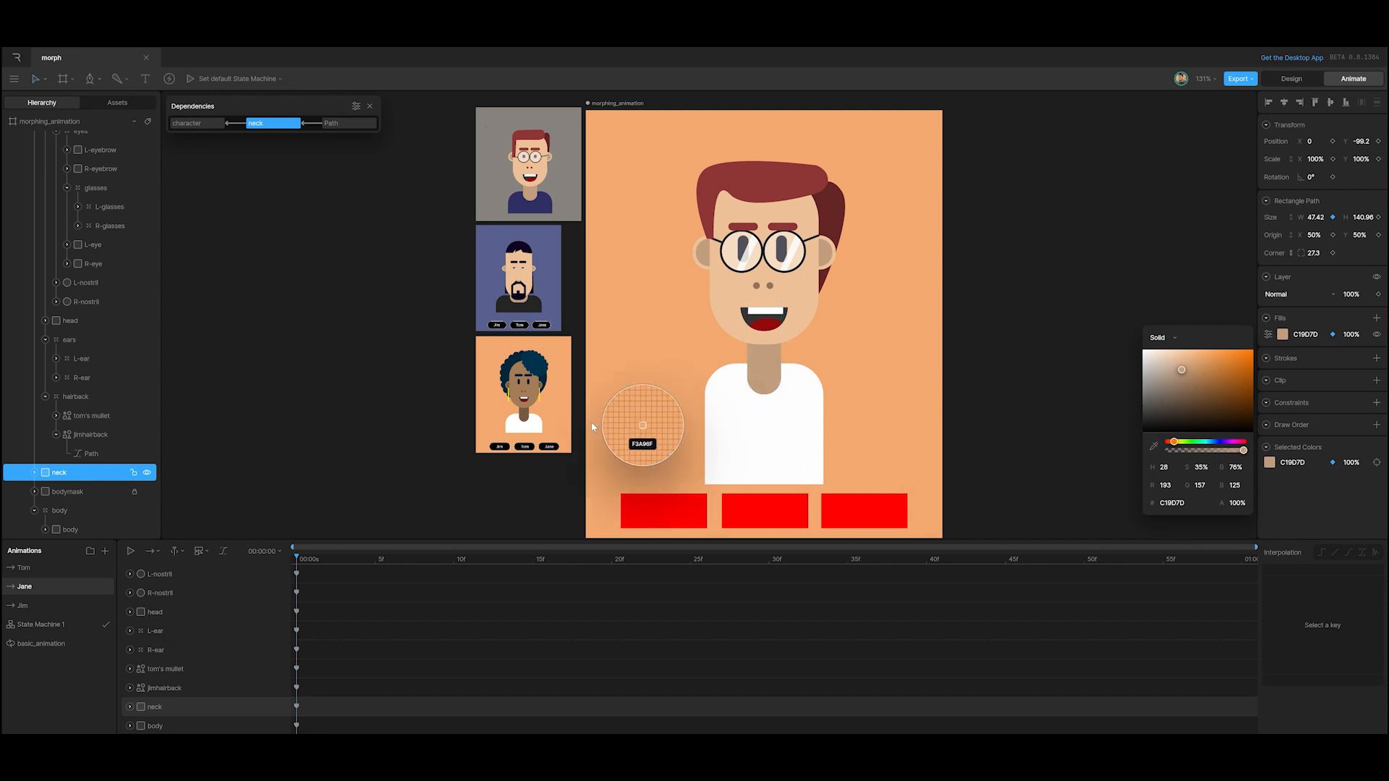
{"action": "left_click", "coordinate": [523, 415]}
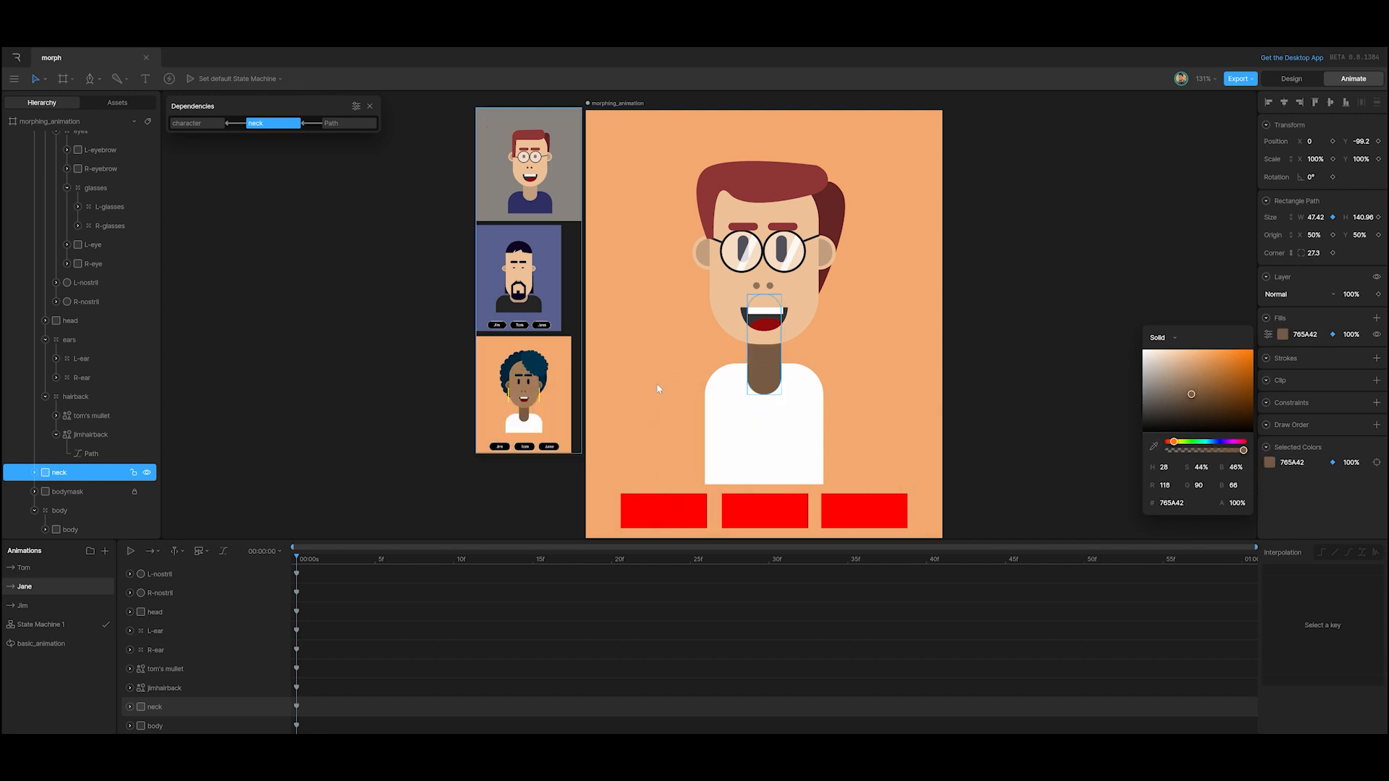
{"action": "left_click", "coordinate": [1027, 271]}
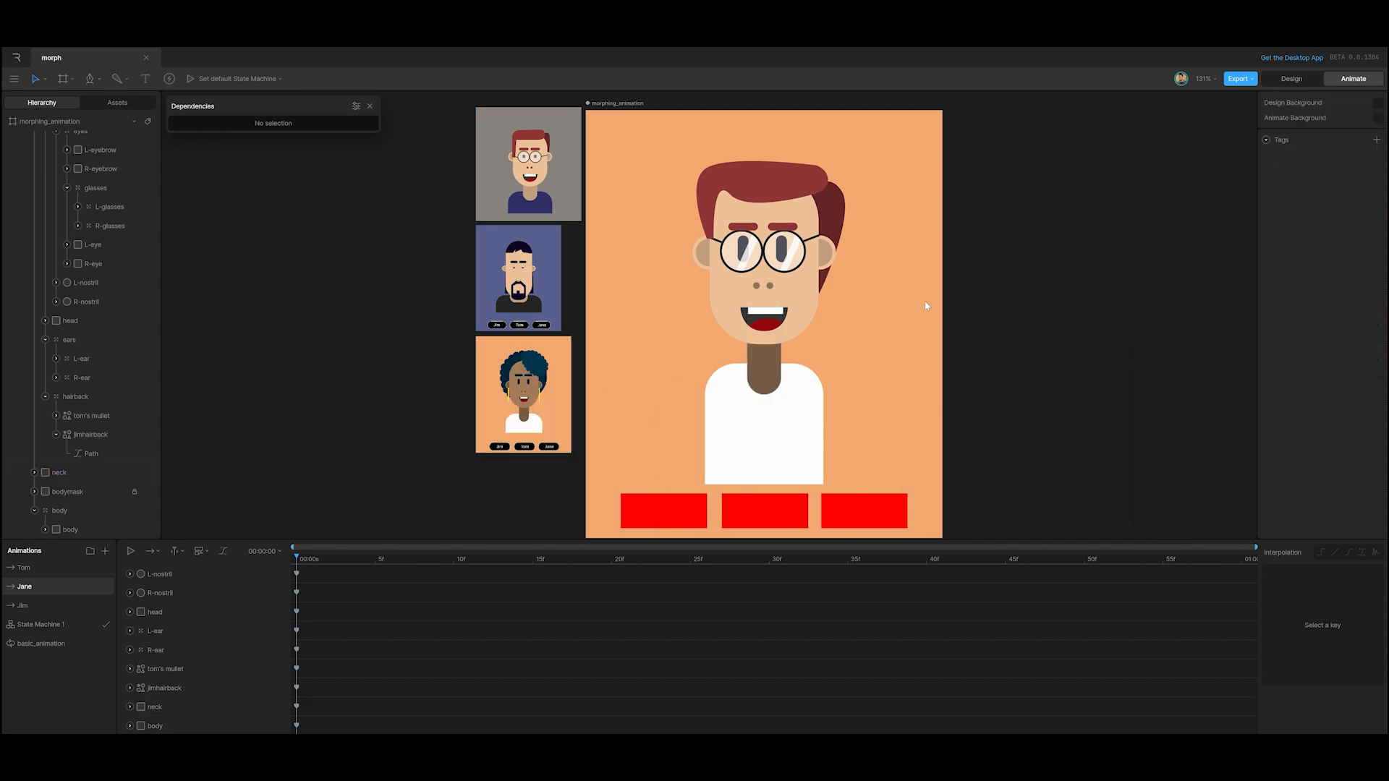
Shorten Jane's head rectangle to a height of about 224 and recolour its fill to A47C58 by sampling the orange reference picture's face.
{"action": "left_click", "coordinate": [805, 315]}
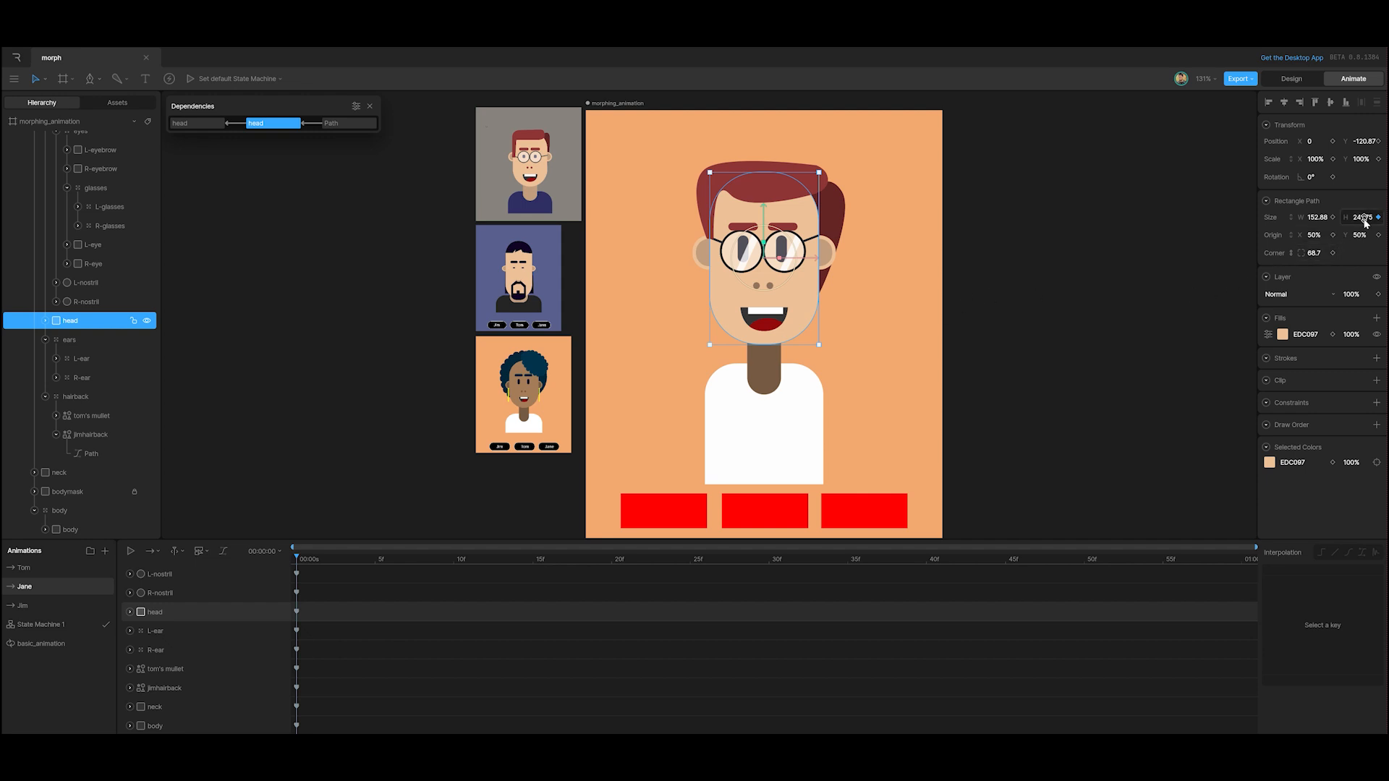
{"action": "left_click_drag", "start_coordinate": [1365, 220], "coordinate": [1365, 235]}
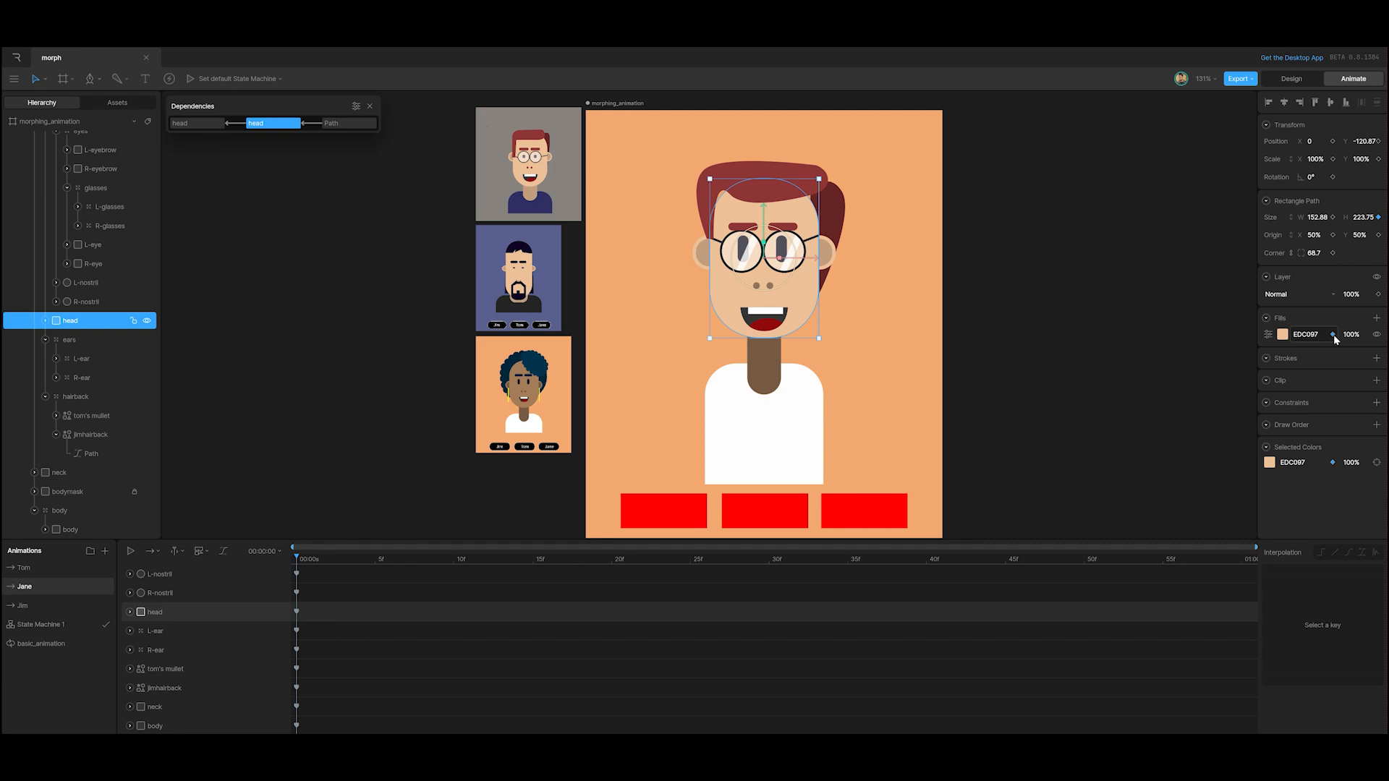
{"action": "left_click", "coordinate": [1284, 336]}
{"action": "left_click", "coordinate": [1154, 446]}
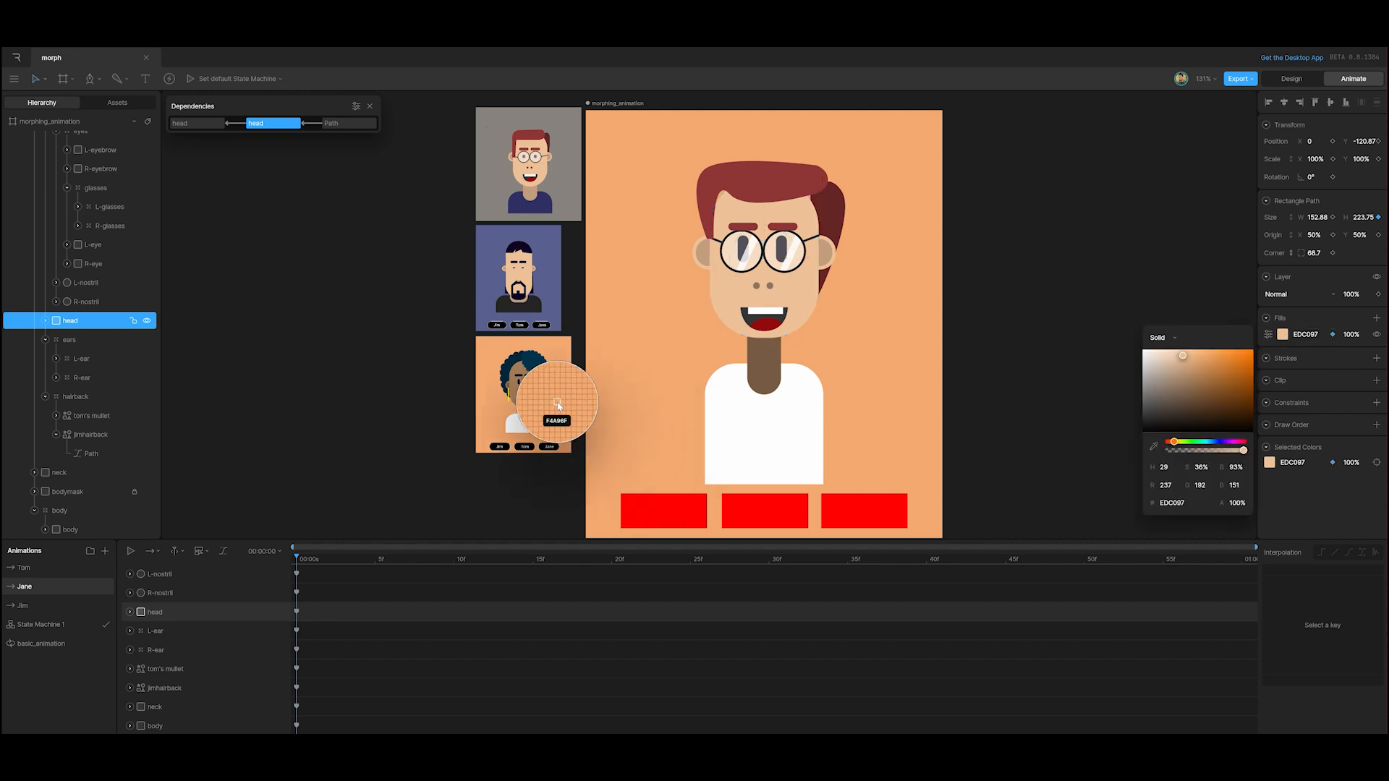
{"action": "left_click", "coordinate": [529, 397]}
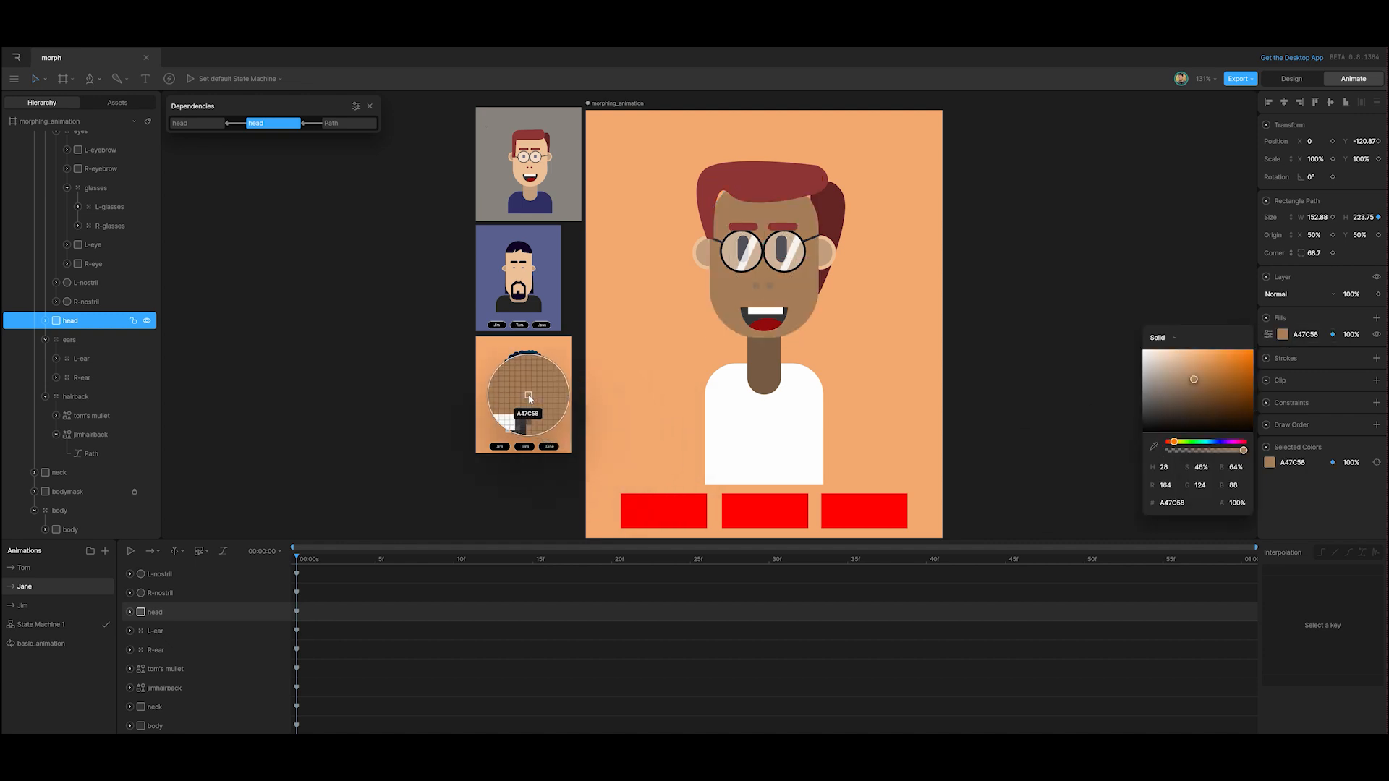
Key the head's fill colour in the Tom and Jim animations.
{"action": "left_click", "coordinate": [36, 567]}
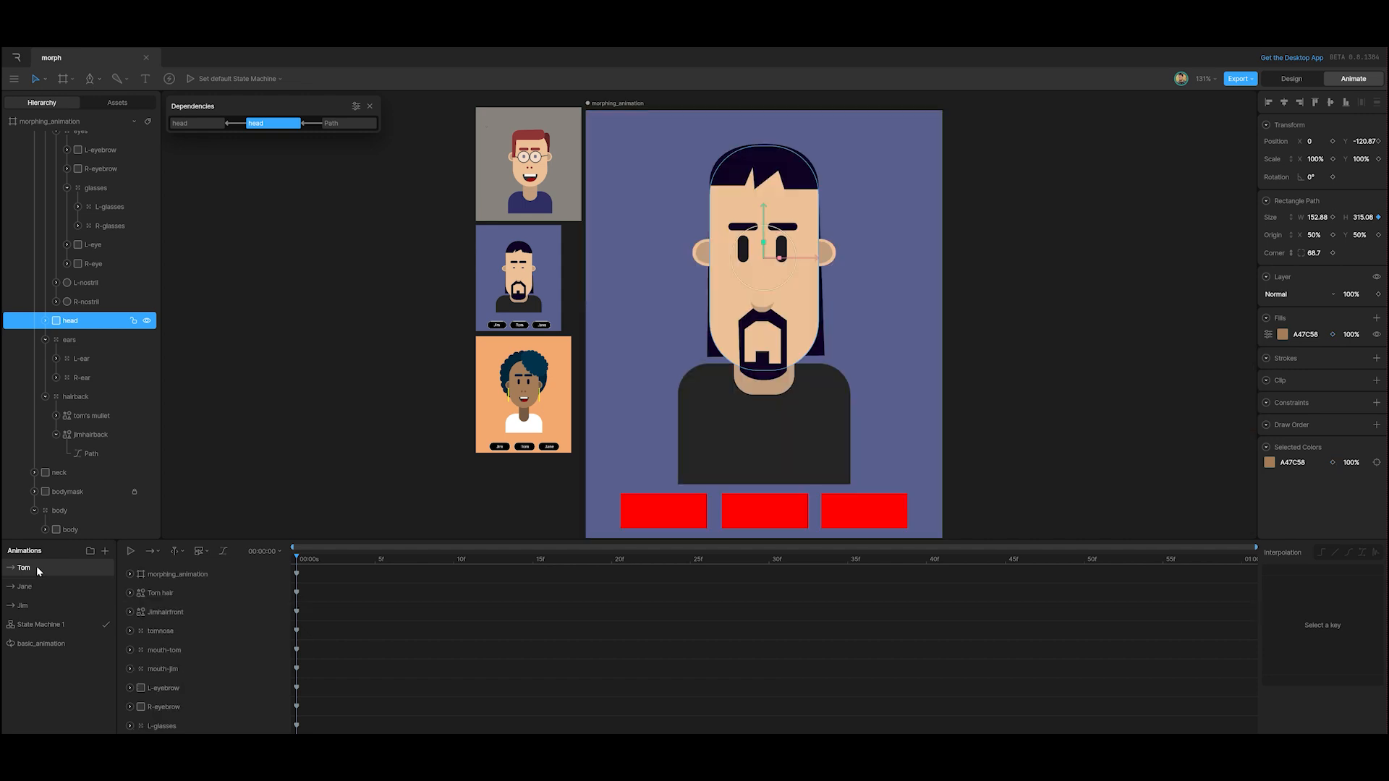
{"action": "left_click", "coordinate": [1333, 335]}
{"action": "left_click", "coordinate": [73, 607]}
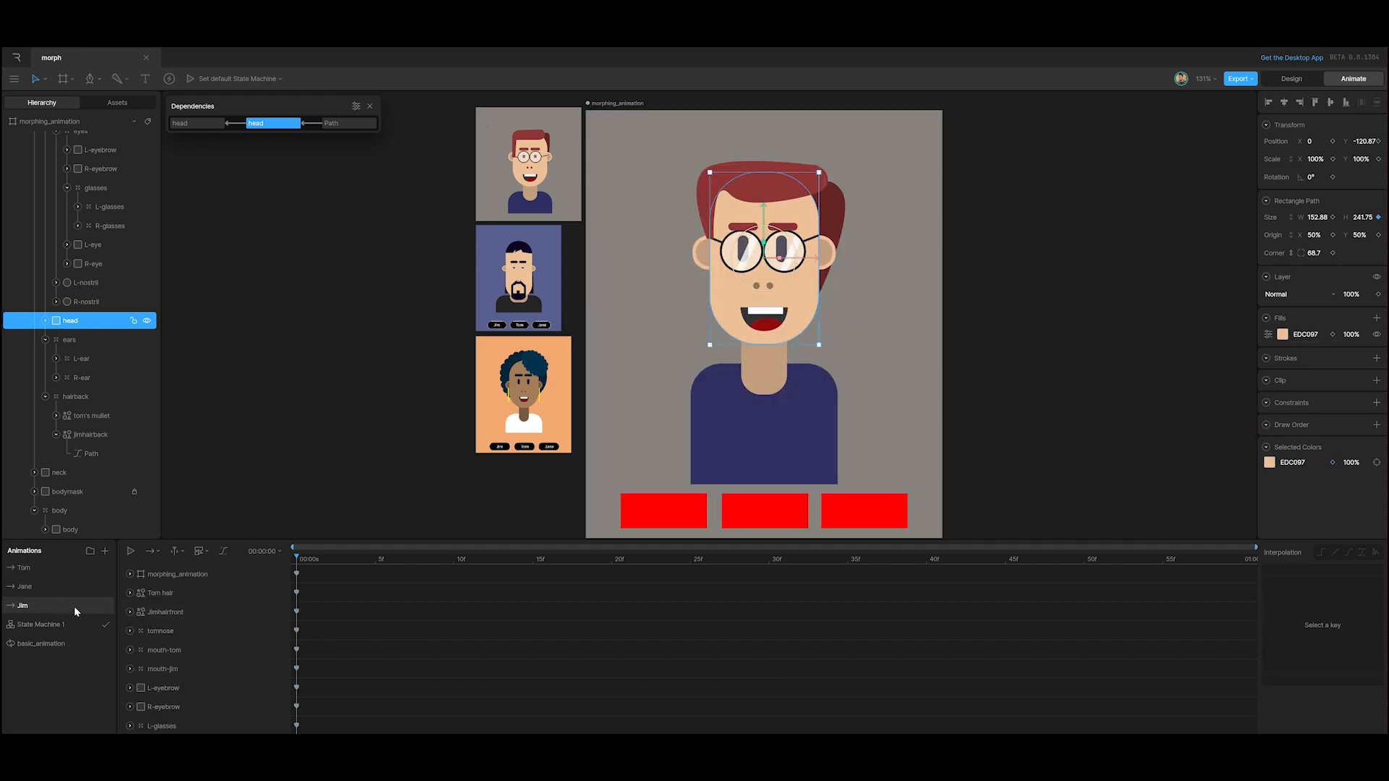
{"action": "left_click", "coordinate": [1333, 334]}
Preview the head and neck colour changes by playing the state machine and repeatedly triggering the three red rectangles.
{"action": "left_click", "coordinate": [46, 626]}
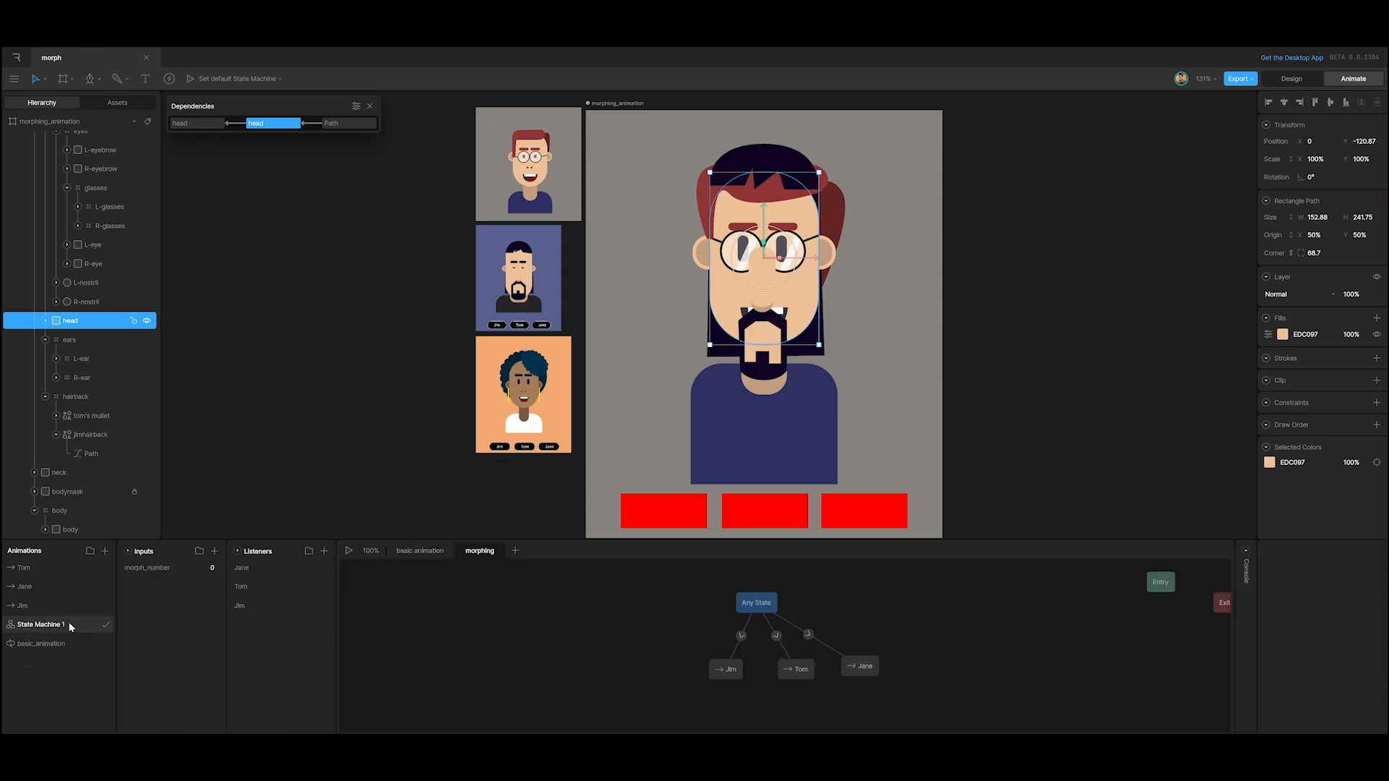
{"action": "left_click", "coordinate": [349, 552]}
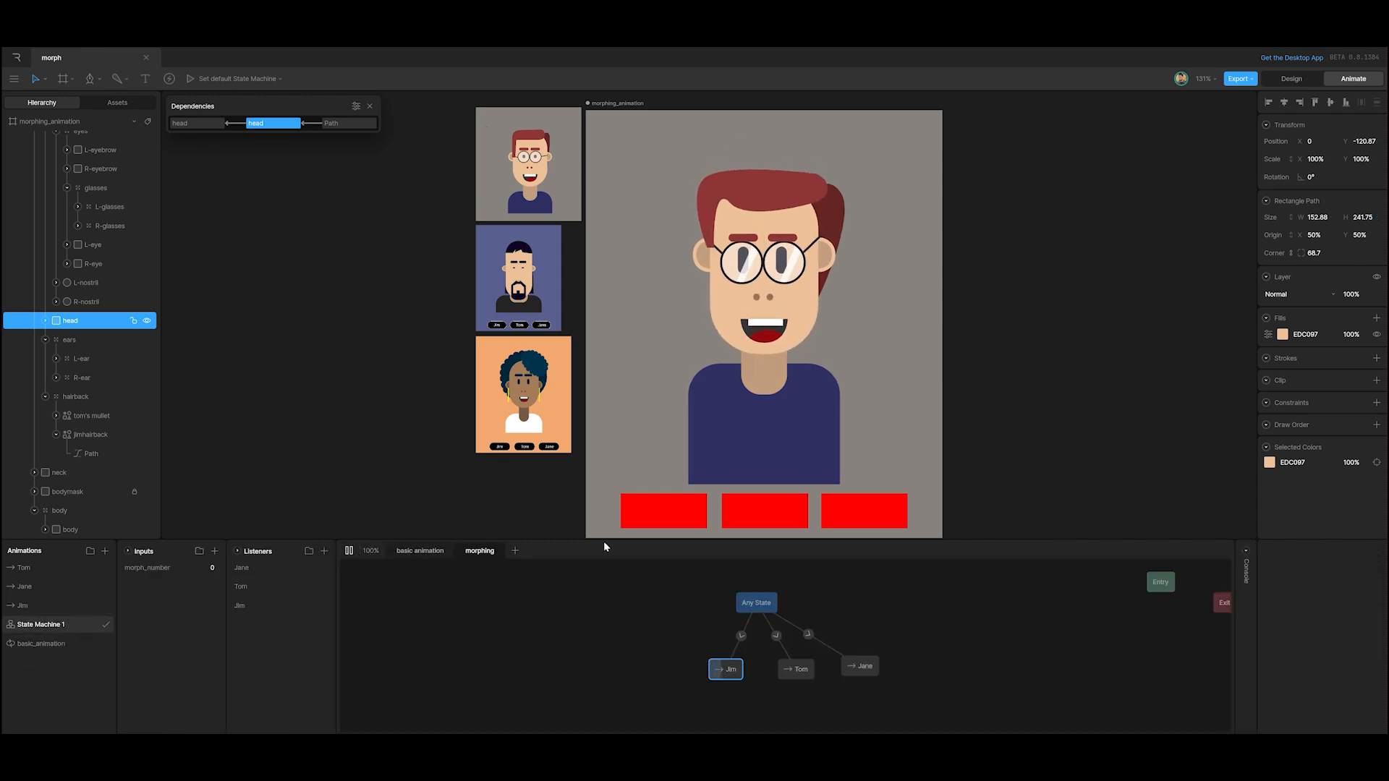
{"action": "left_click", "coordinate": [836, 510]}
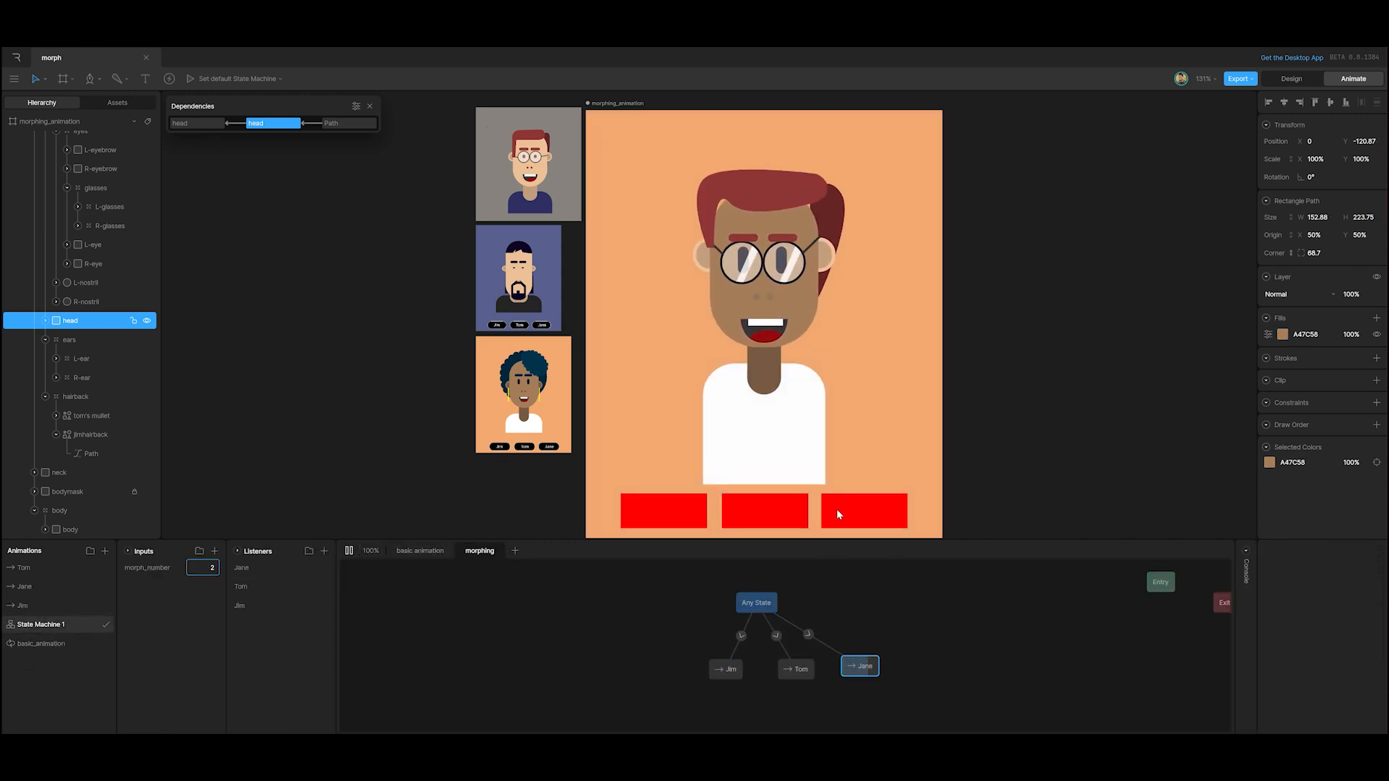
{"action": "left_click", "coordinate": [773, 513]}
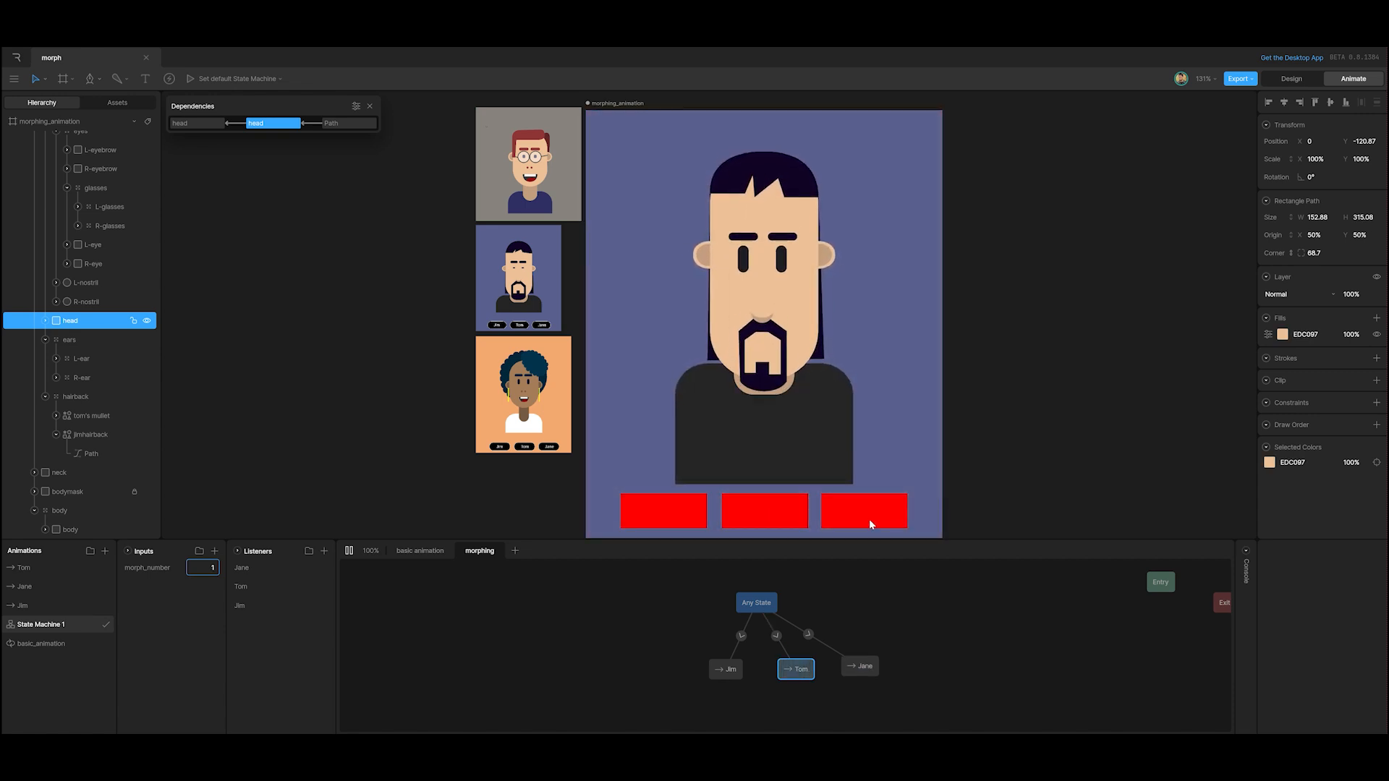
{"action": "left_click", "coordinate": [832, 515]}
{"action": "left_click", "coordinate": [725, 512]}
{"action": "left_click", "coordinate": [680, 515]}
{"action": "left_click", "coordinate": [769, 518]}
{"action": "left_click", "coordinate": [839, 512]}
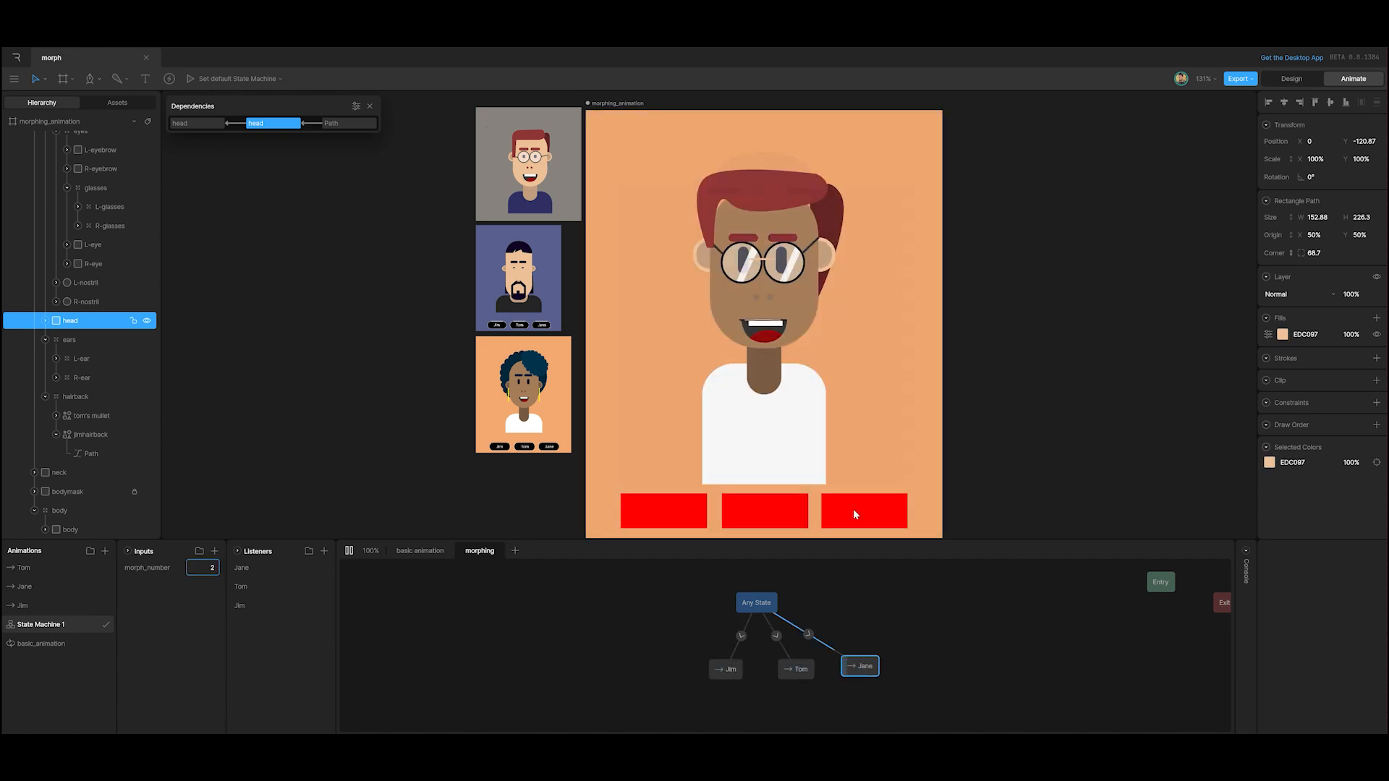
{"action": "left_click", "coordinate": [767, 513]}
{"action": "left_click", "coordinate": [846, 513]}
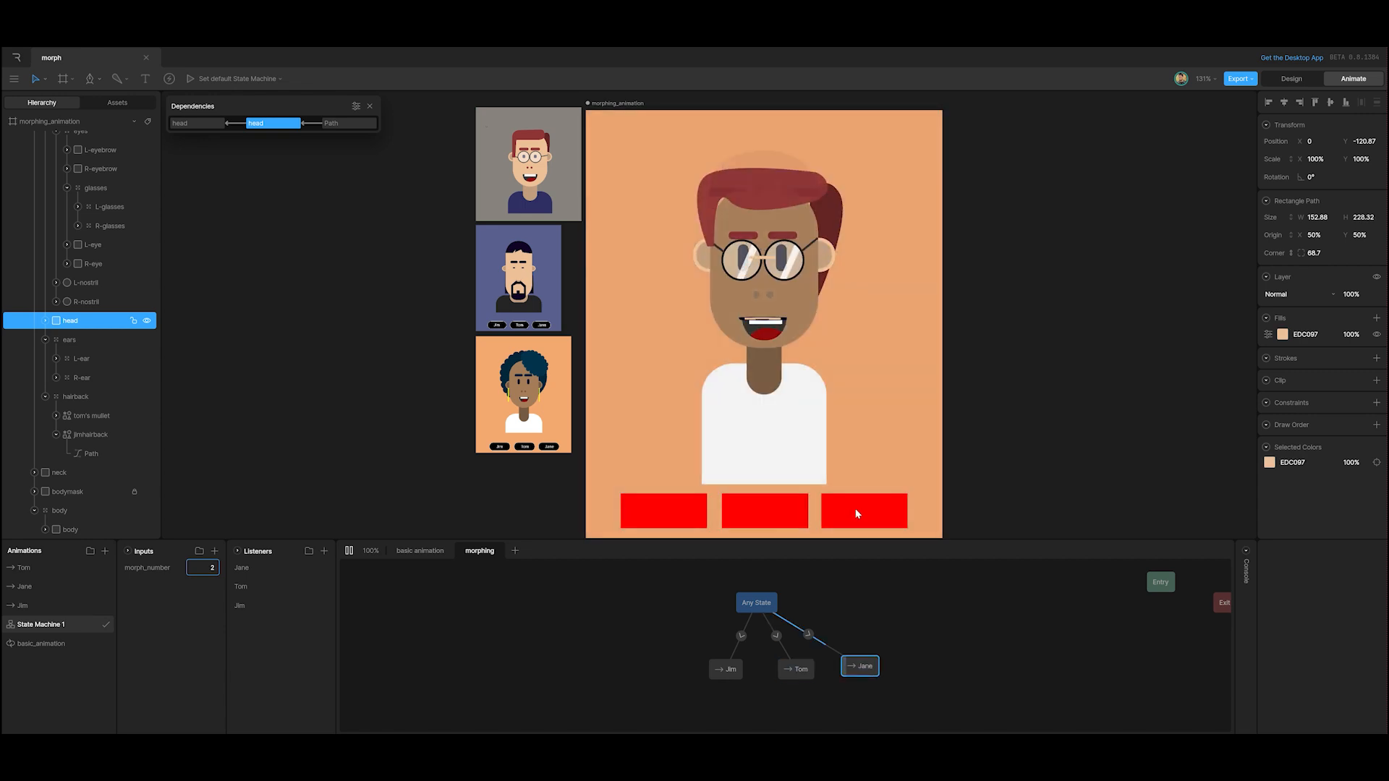
{"action": "left_click", "coordinate": [659, 513]}
{"action": "left_click", "coordinate": [740, 513]}
{"action": "left_click", "coordinate": [868, 515]}
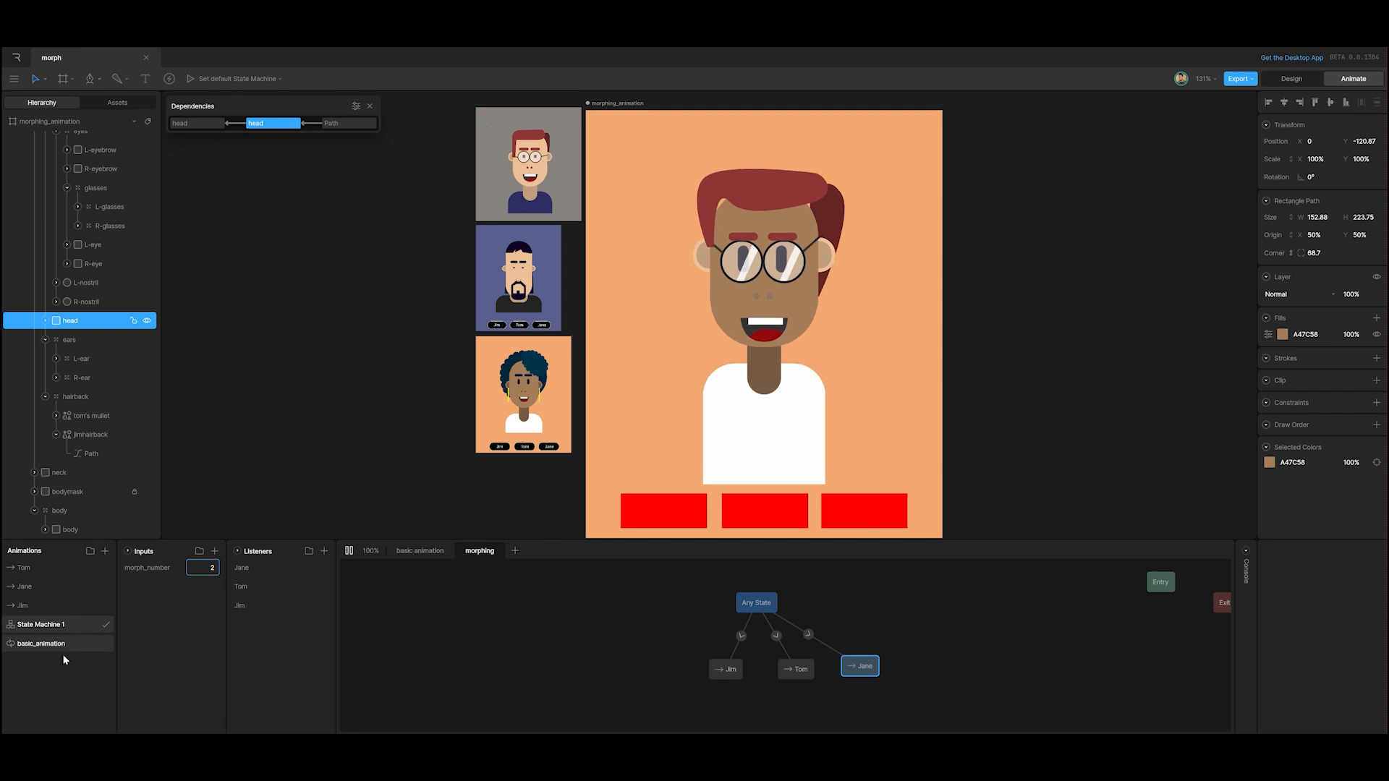
Return to the Jane animation and collapse the hairback and mouth-tom groups in the hierarchy.
{"action": "left_click", "coordinate": [24, 587]}
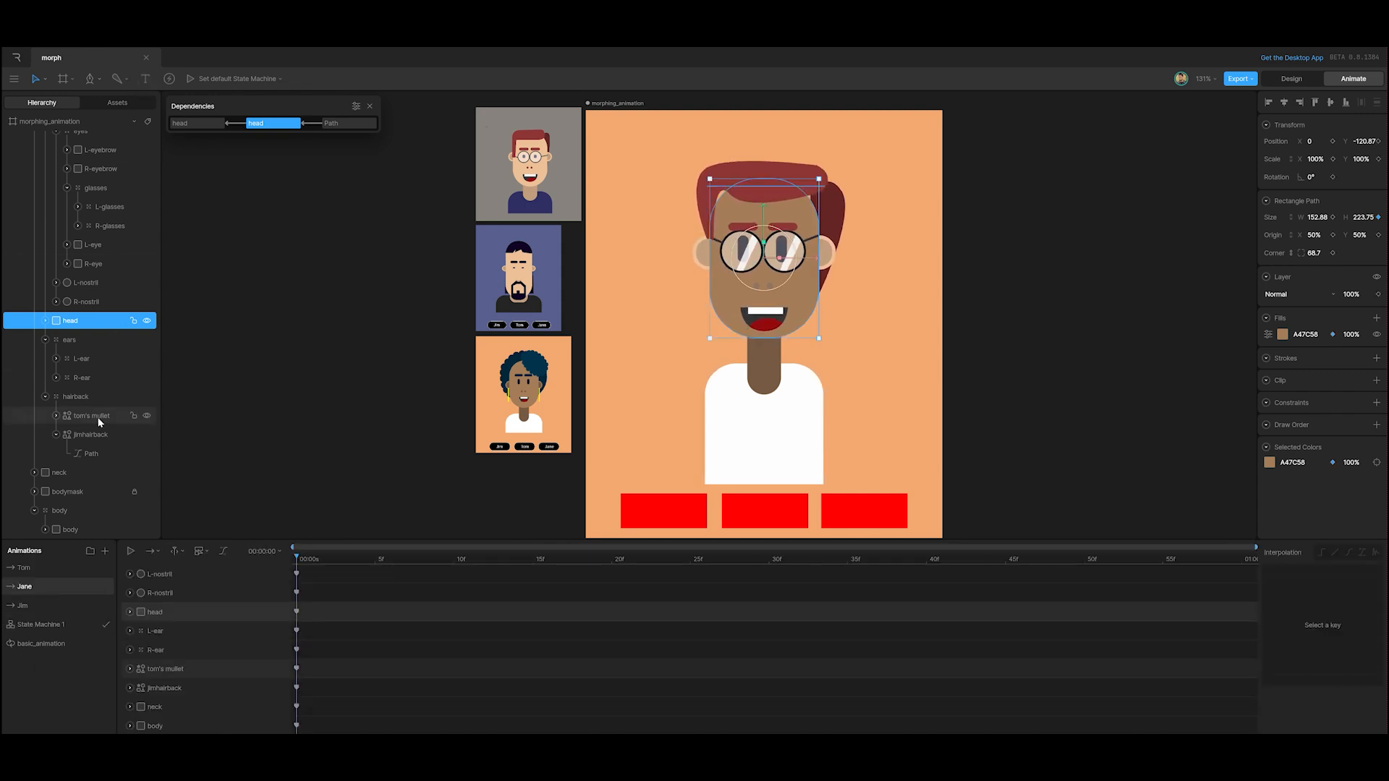
{"action": "left_click", "coordinate": [45, 397]}
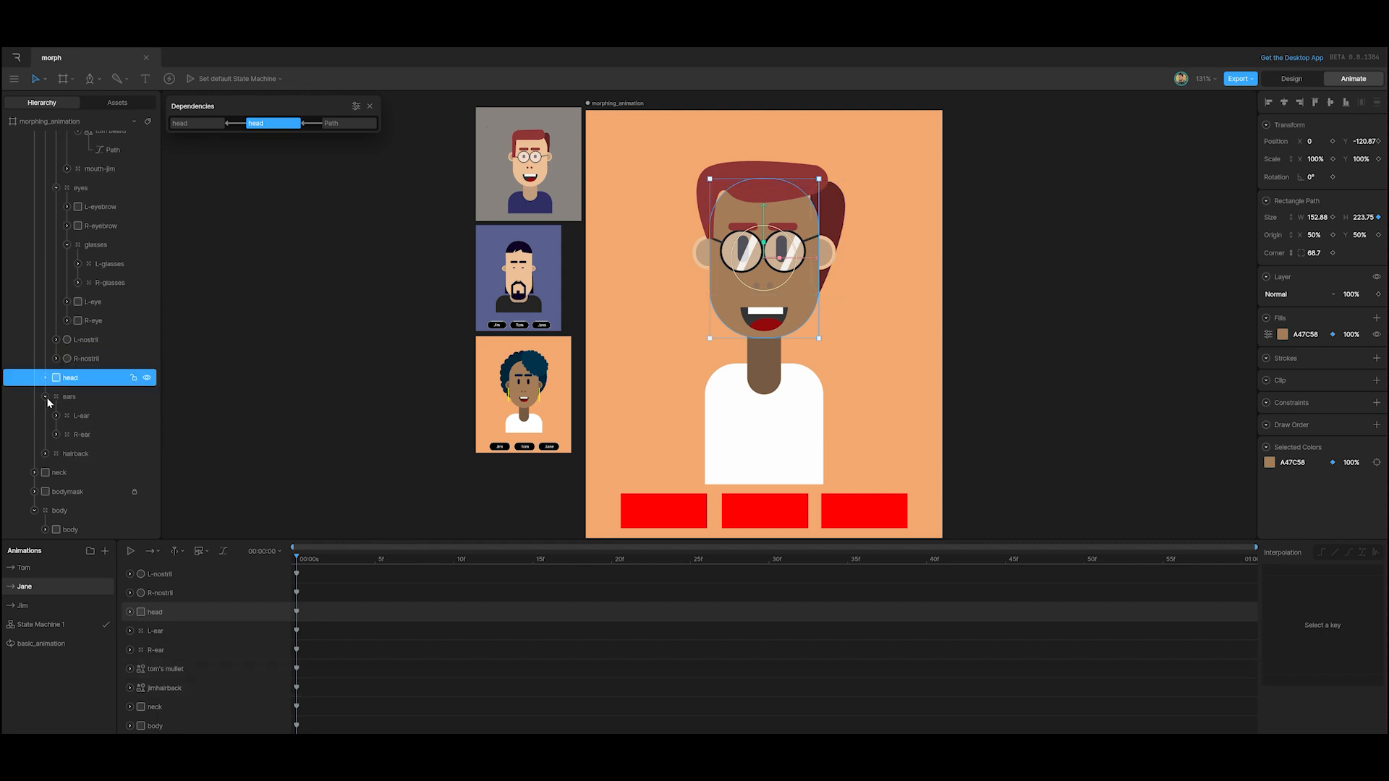
{"action": "scroll", "coordinate": [90, 311], "scroll_direction": "up", "scroll_amount": 5}
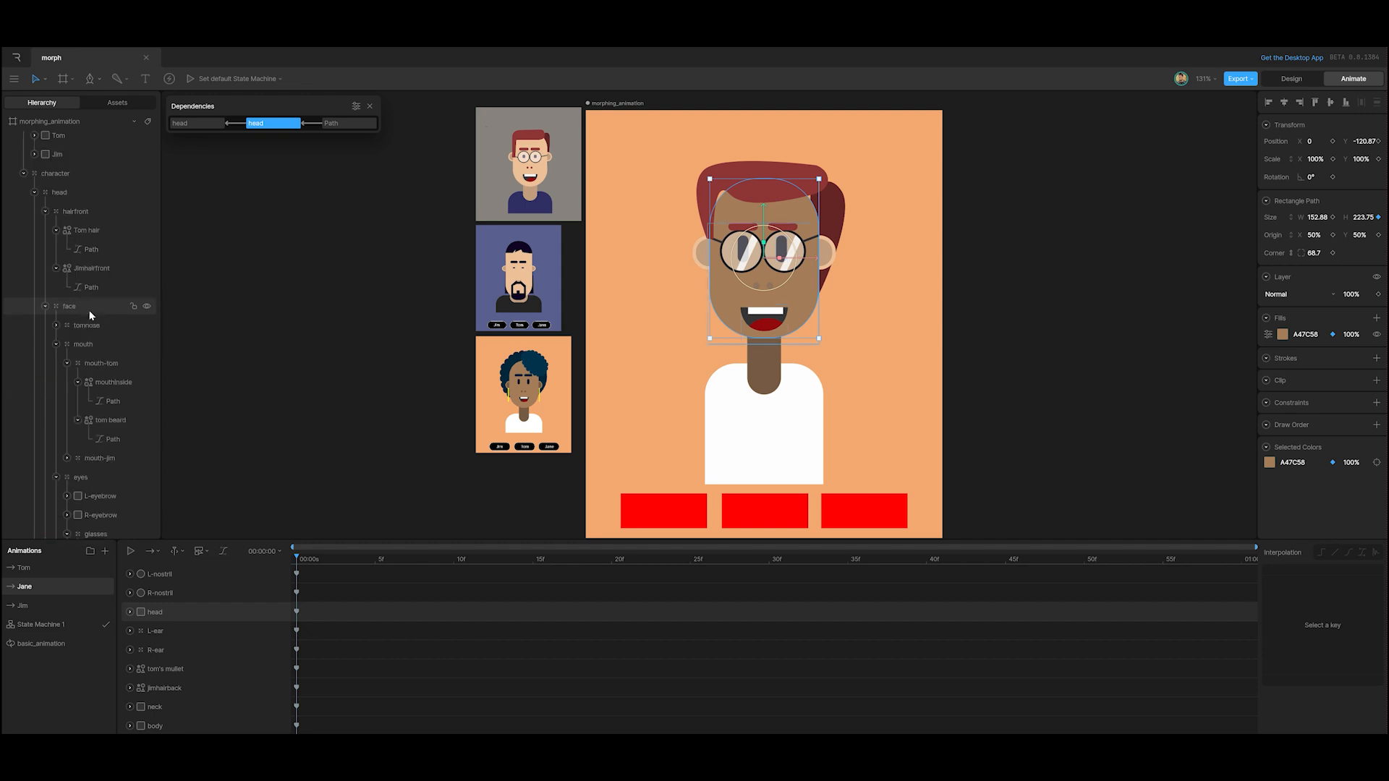
{"action": "left_click", "coordinate": [102, 365]}
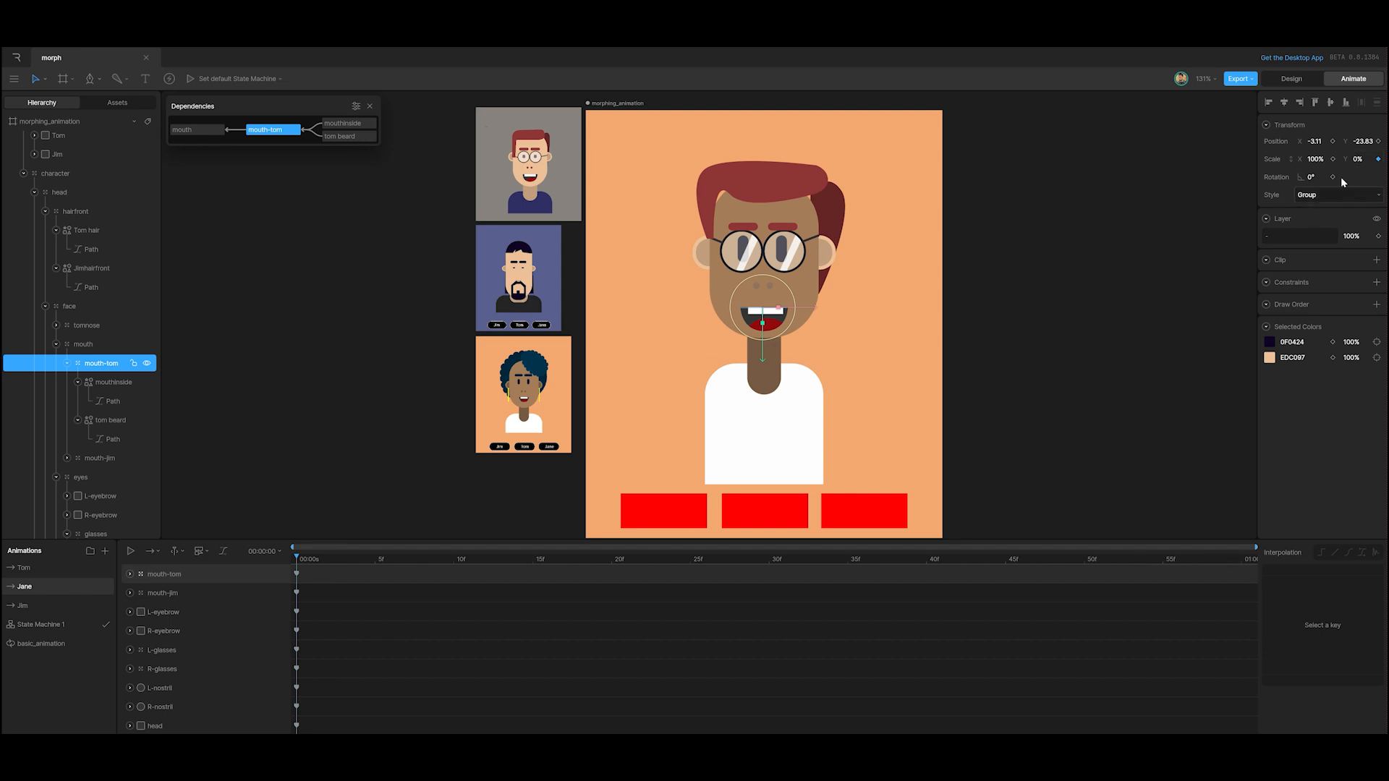
{"action": "left_click", "coordinate": [67, 364]}
{"action": "left_click", "coordinate": [67, 364]}
{"action": "left_click", "coordinate": [67, 364]}
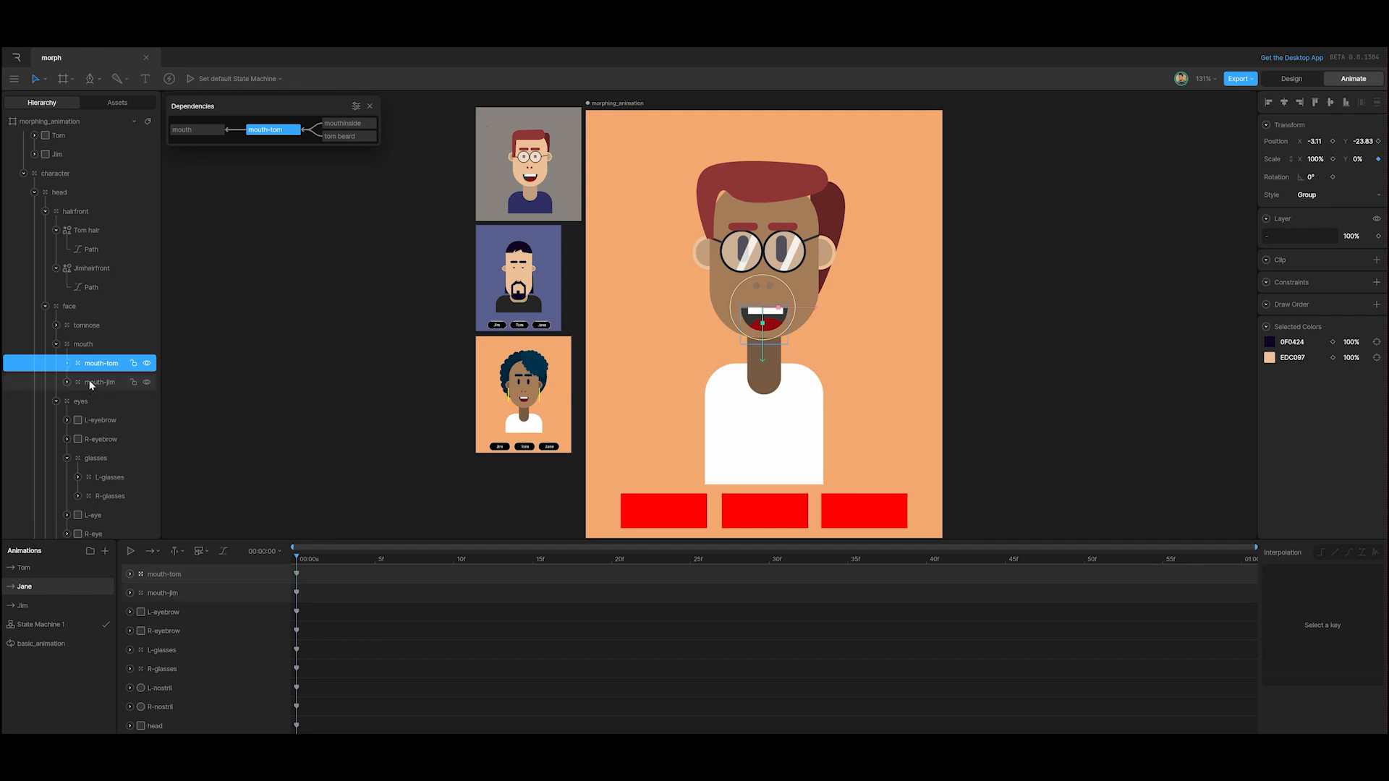
Scale the mouth-jim group to 70% on both axes and raise it to a Y position of about -9.
{"action": "left_click", "coordinate": [93, 383]}
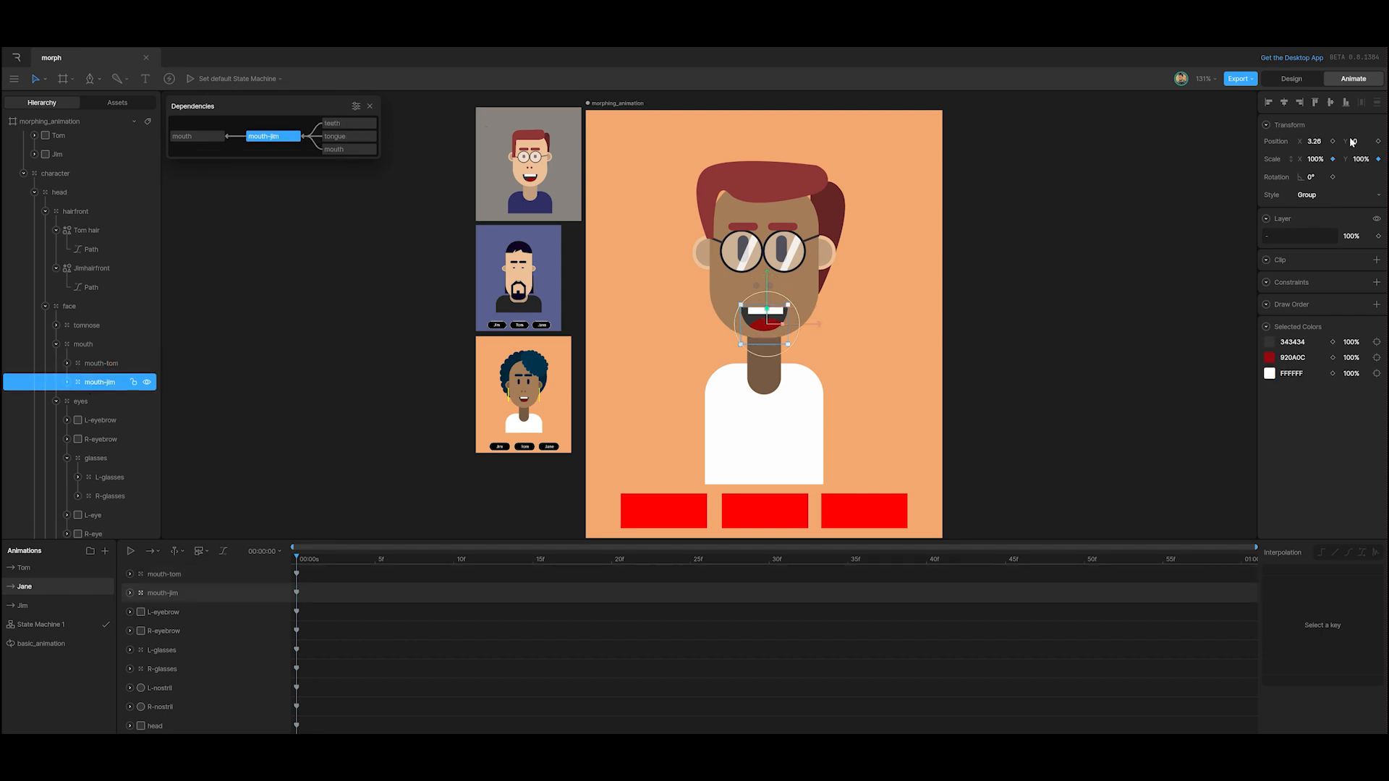
{"action": "left_click", "coordinate": [1319, 159]}
{"action": "type", "text": "70"}
{"action": "left_click", "coordinate": [1363, 160]}
{"action": "type", "text": "7"}
{"action": "key", "text": "Return"}
{"action": "left_click_drag", "start_coordinate": [768, 282], "coordinate": [765, 269]}
Key the mouth-jim group's vertical position at 0 in the Jim and Tom animations.
{"action": "left_click", "coordinate": [25, 606]}
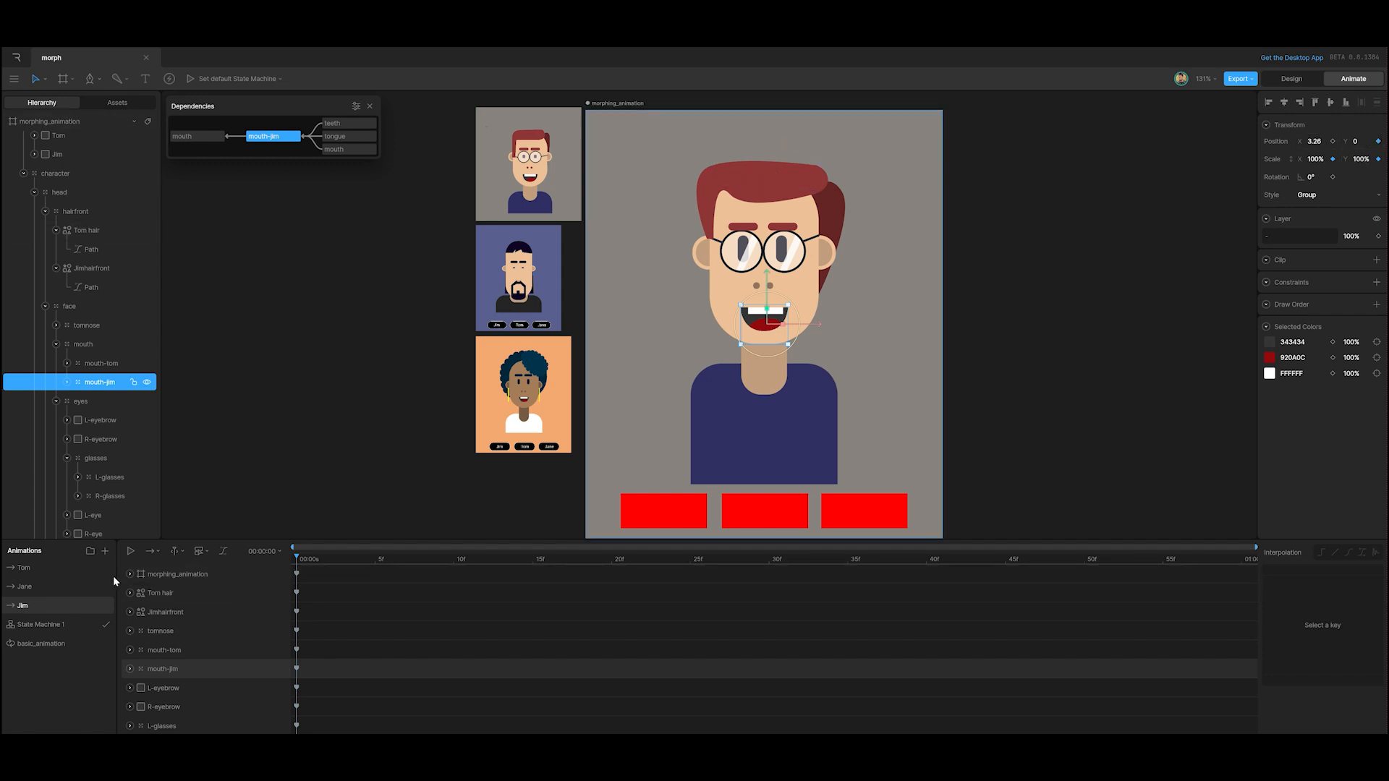
{"action": "left_click", "coordinate": [36, 567]}
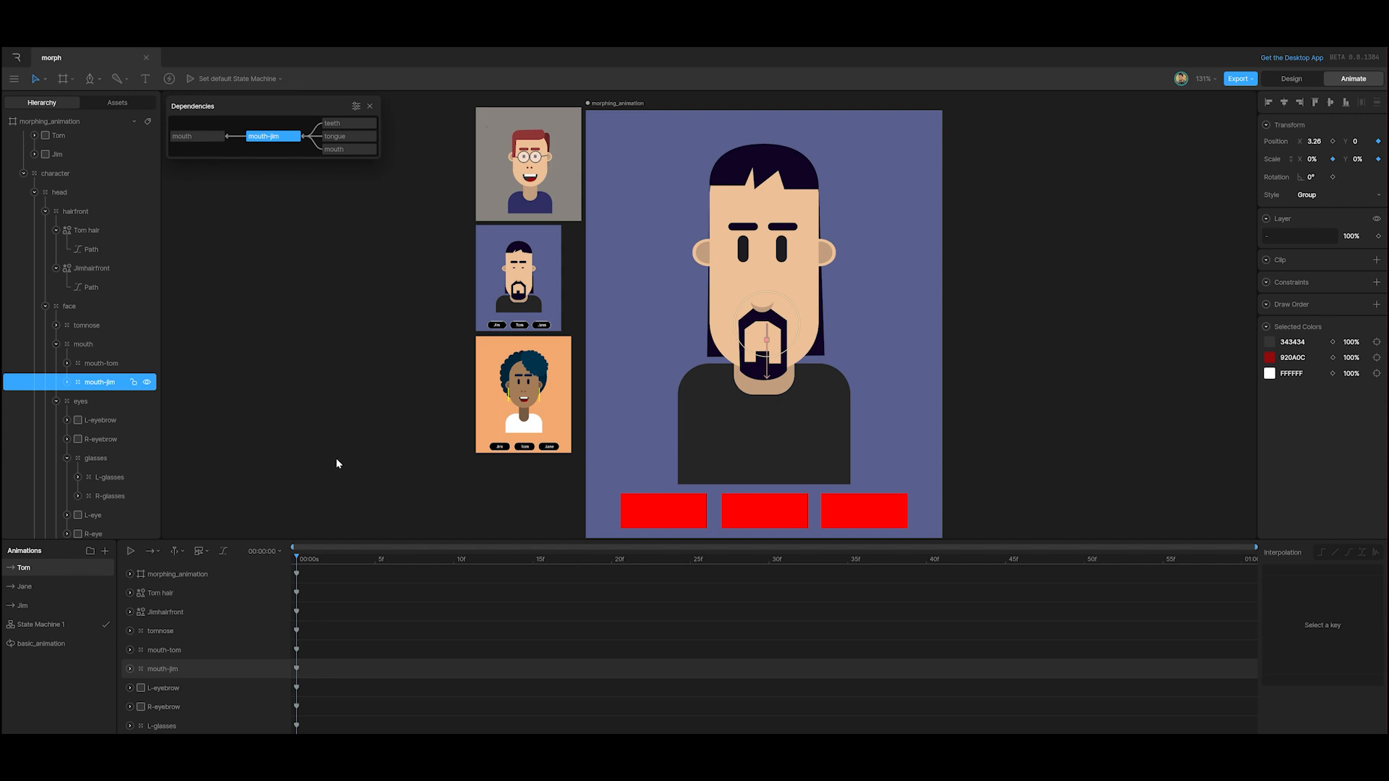
Preview the smaller mouth by playing the state machine and triggering all three red rectangles, and reopen the Jane animation.
{"action": "left_click", "coordinate": [25, 625]}
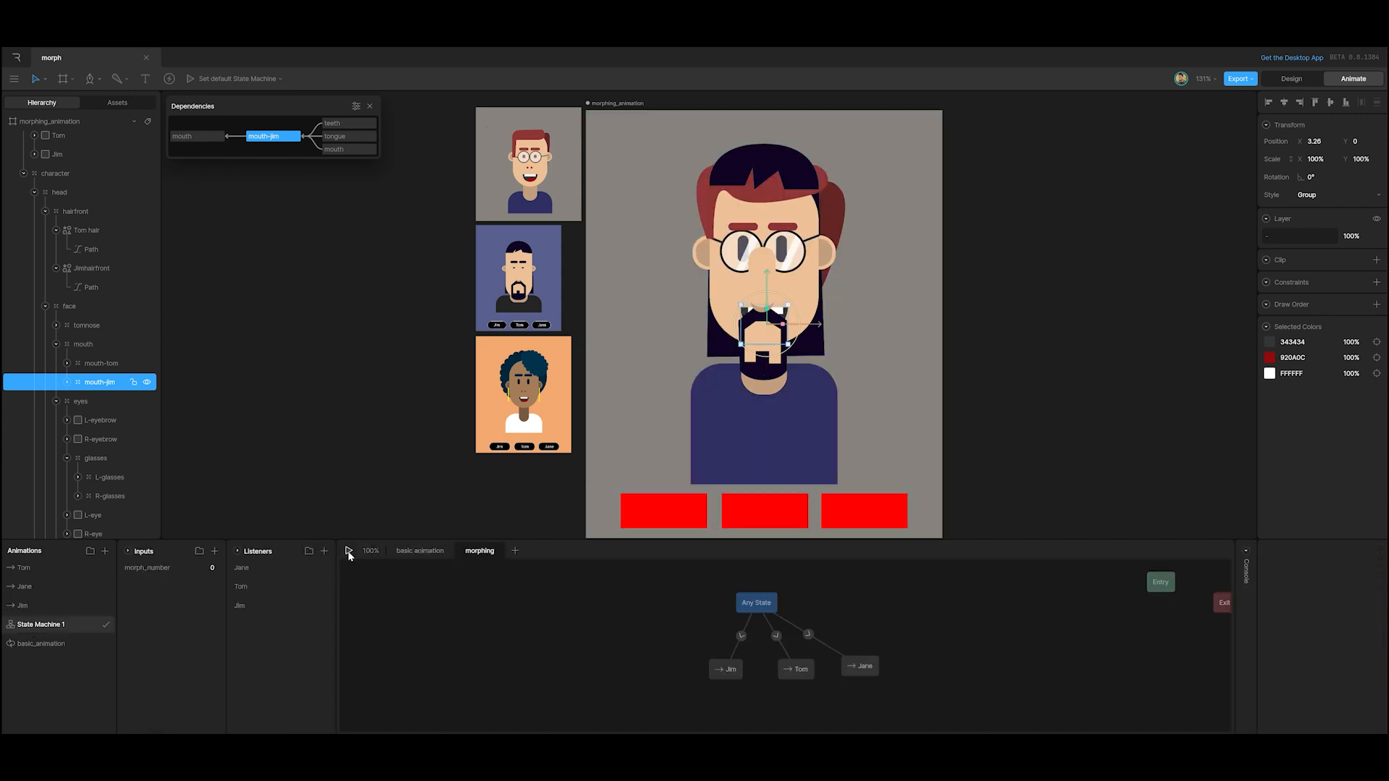
{"action": "left_click", "coordinate": [349, 550]}
{"action": "left_click", "coordinate": [861, 517]}
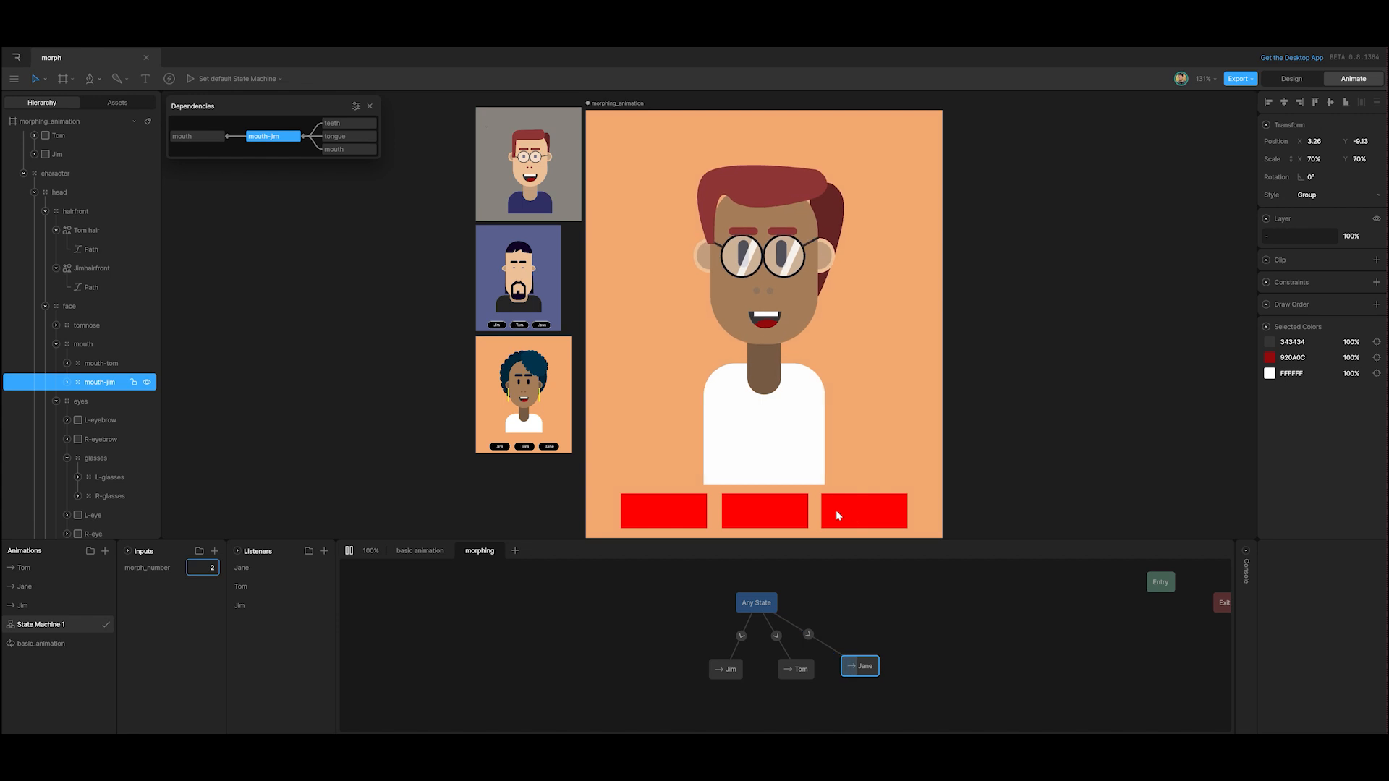
{"action": "left_click", "coordinate": [785, 513]}
{"action": "left_click", "coordinate": [870, 518]}
{"action": "left_click", "coordinate": [675, 518]}
{"action": "left_click", "coordinate": [834, 518]}
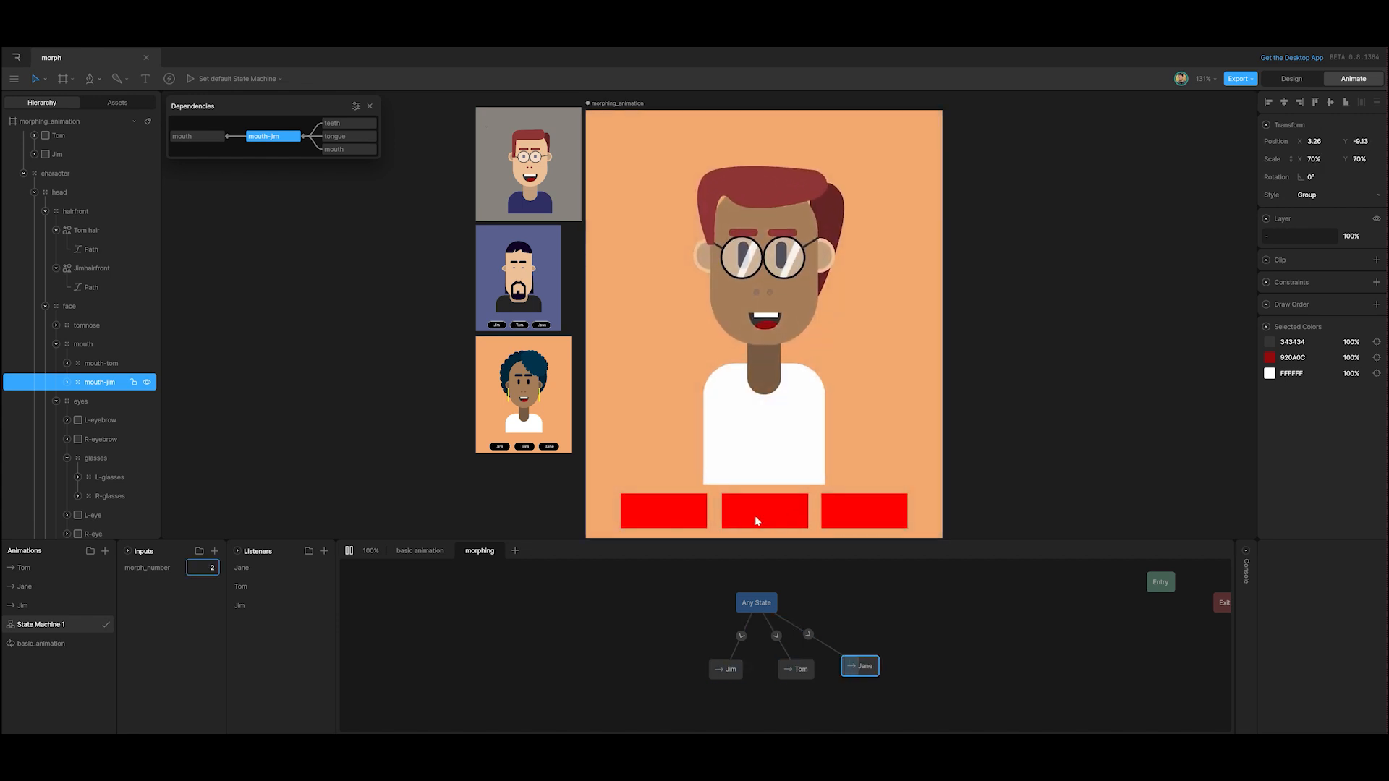
{"action": "left_click", "coordinate": [763, 518]}
{"action": "left_click", "coordinate": [699, 518]}
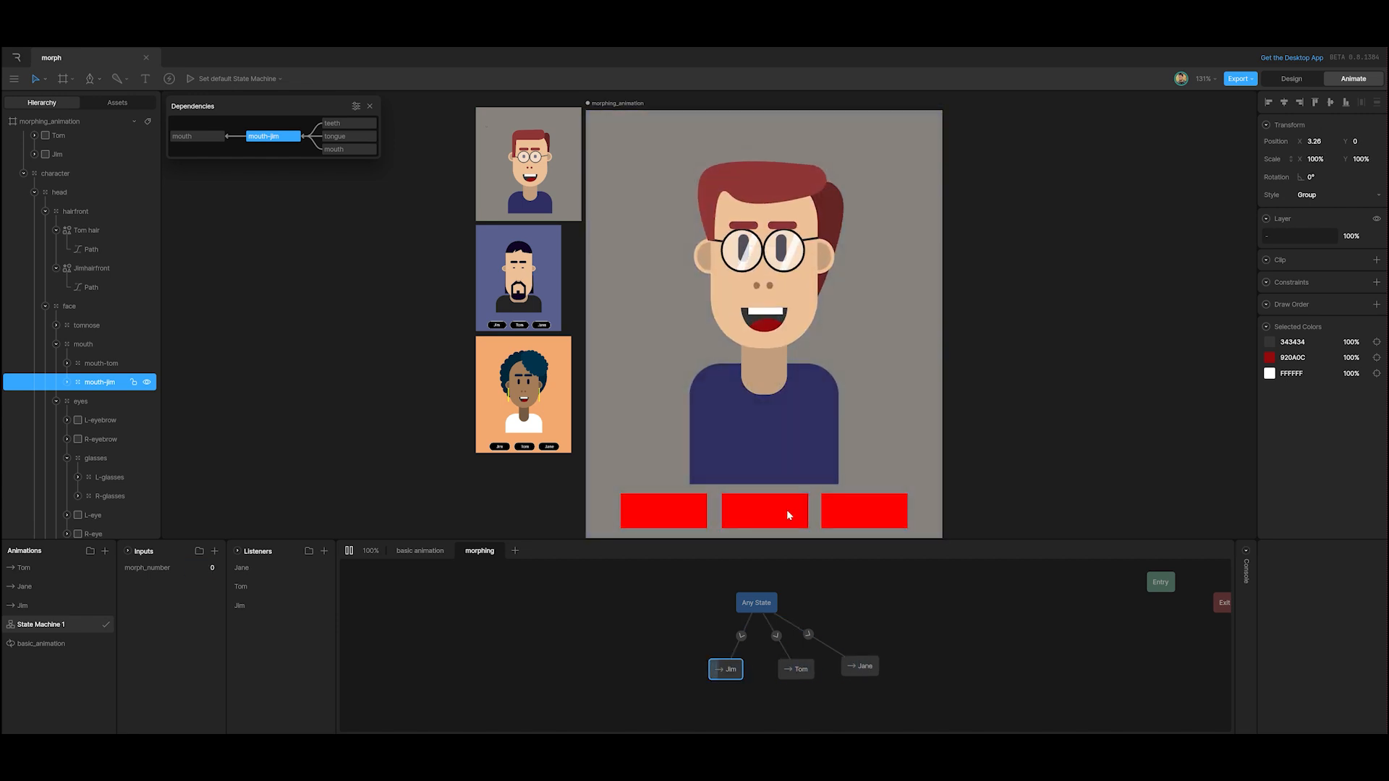
{"action": "left_click", "coordinate": [843, 511]}
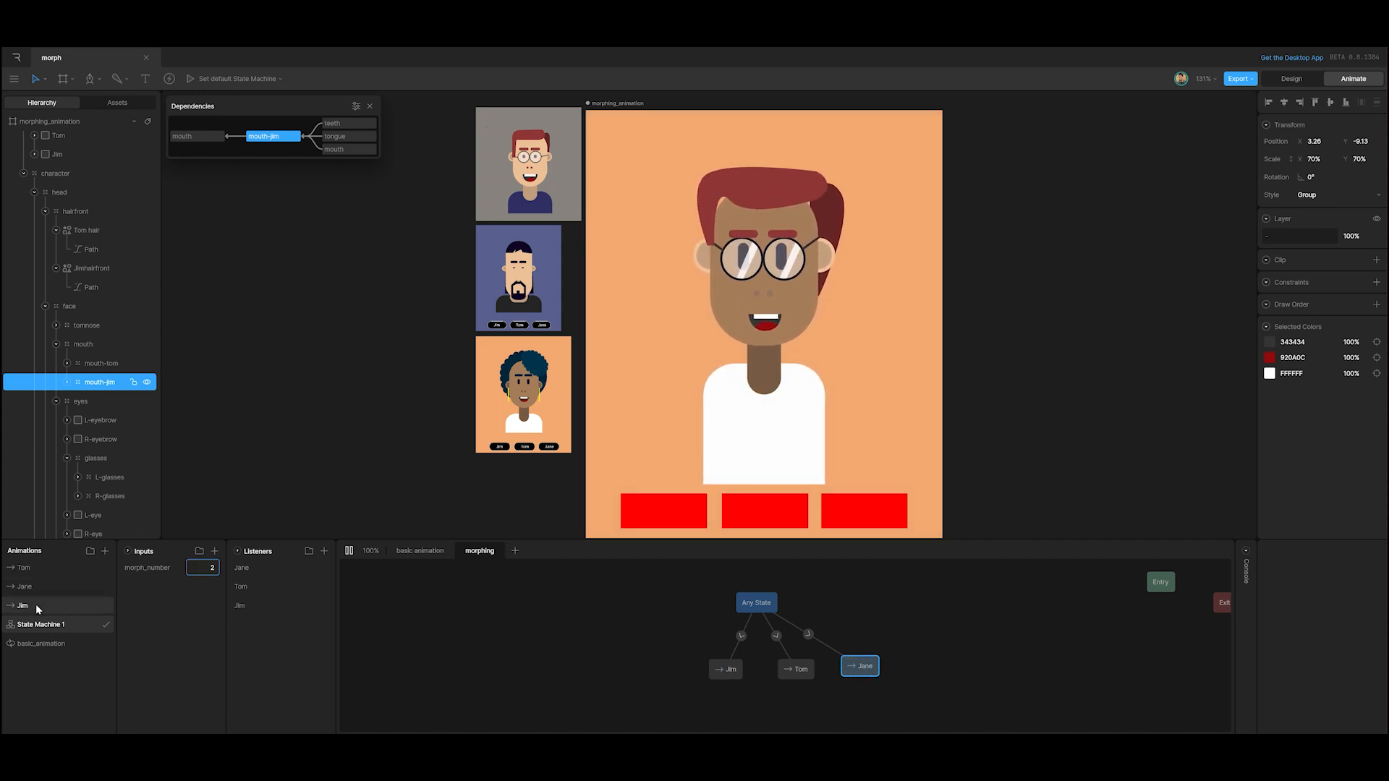
{"action": "left_click", "coordinate": [38, 606]}
{"action": "left_click", "coordinate": [29, 588]}
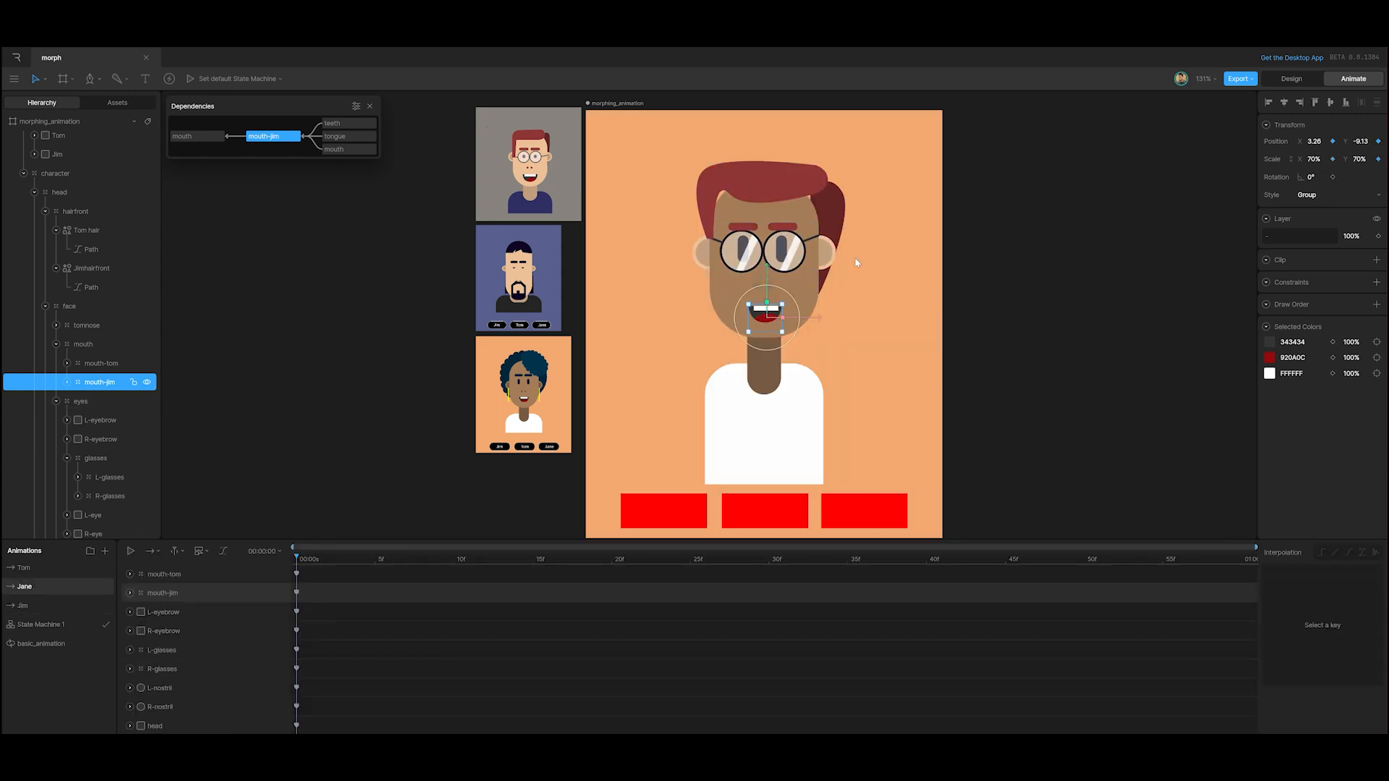
Expand the ears and L-ear groups in the hierarchy and select the smaller inner rectangle of L-ear.
{"action": "left_click", "coordinate": [827, 264]}
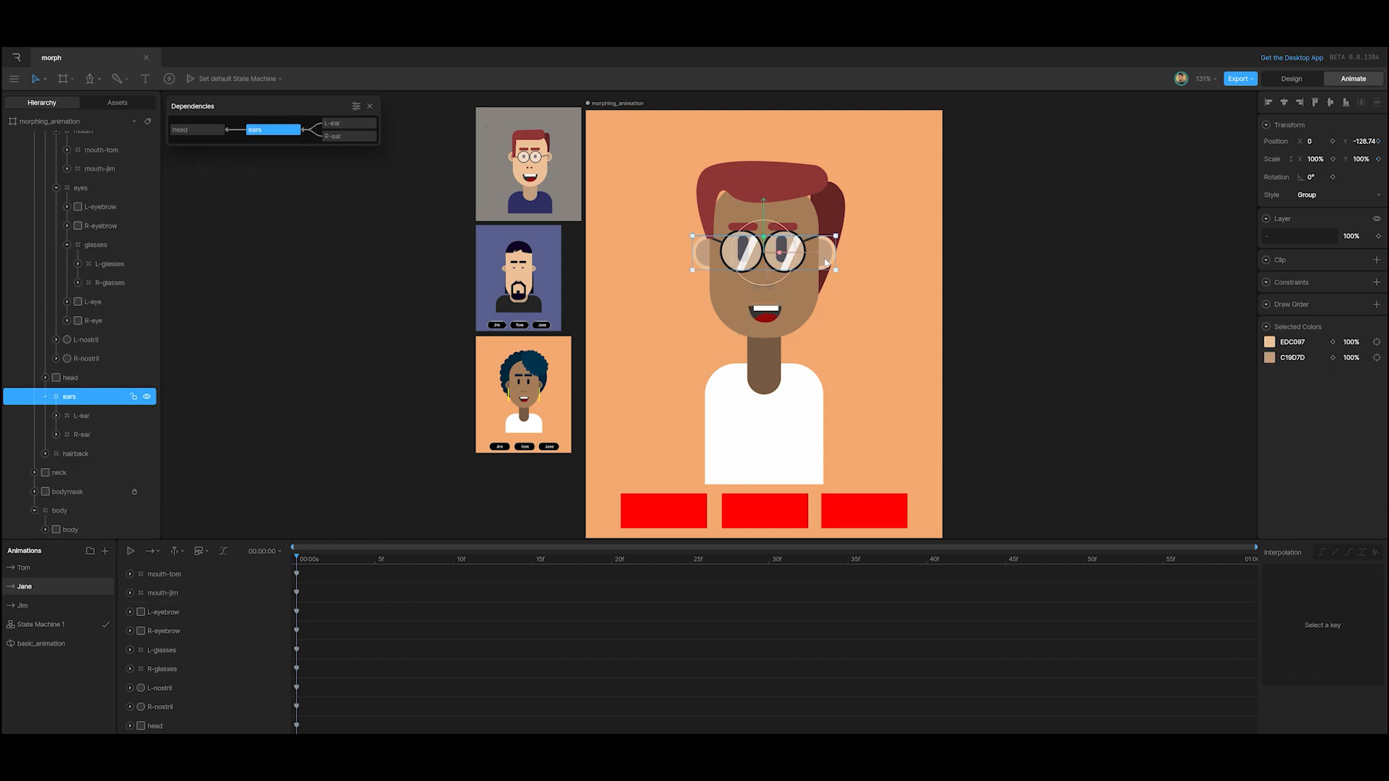
{"action": "left_click", "coordinate": [46, 396]}
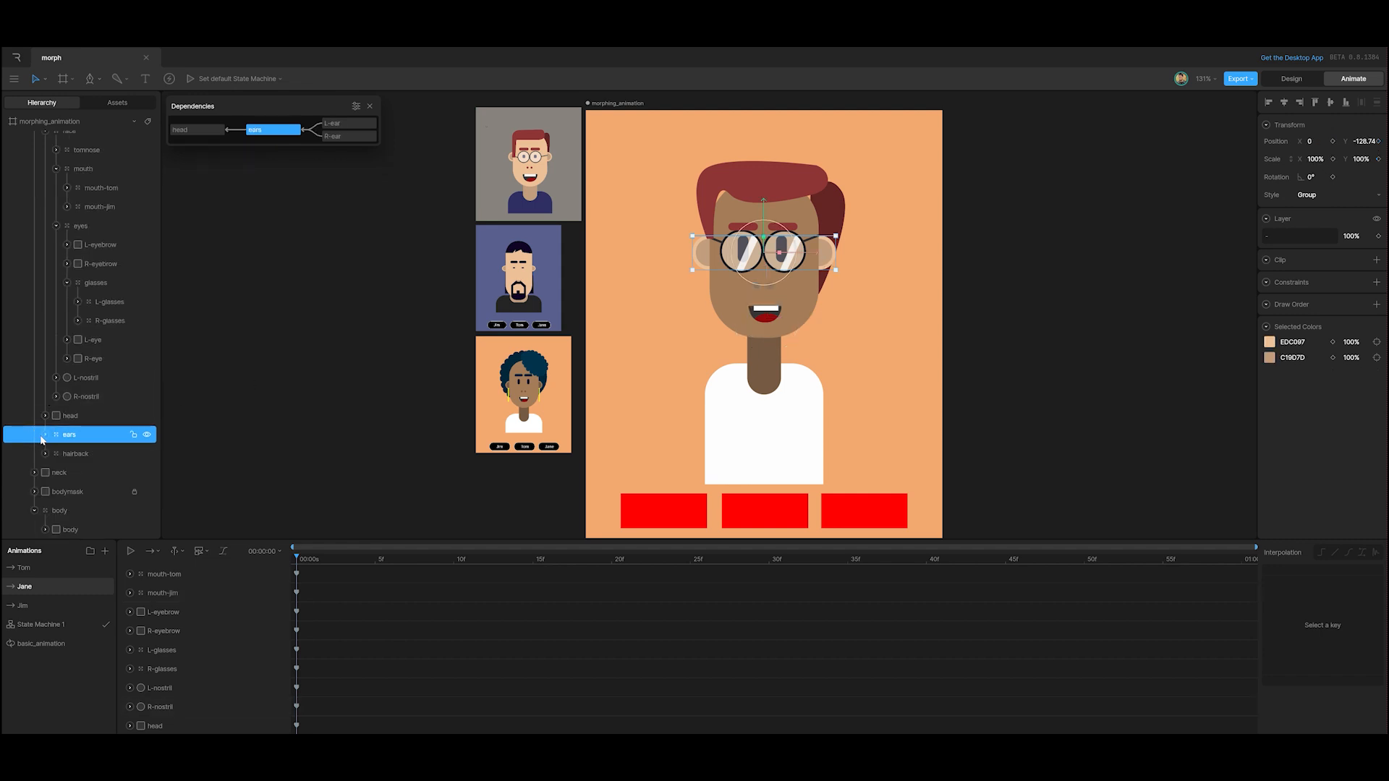
{"action": "left_click", "coordinate": [45, 435]}
{"action": "left_click", "coordinate": [61, 416]}
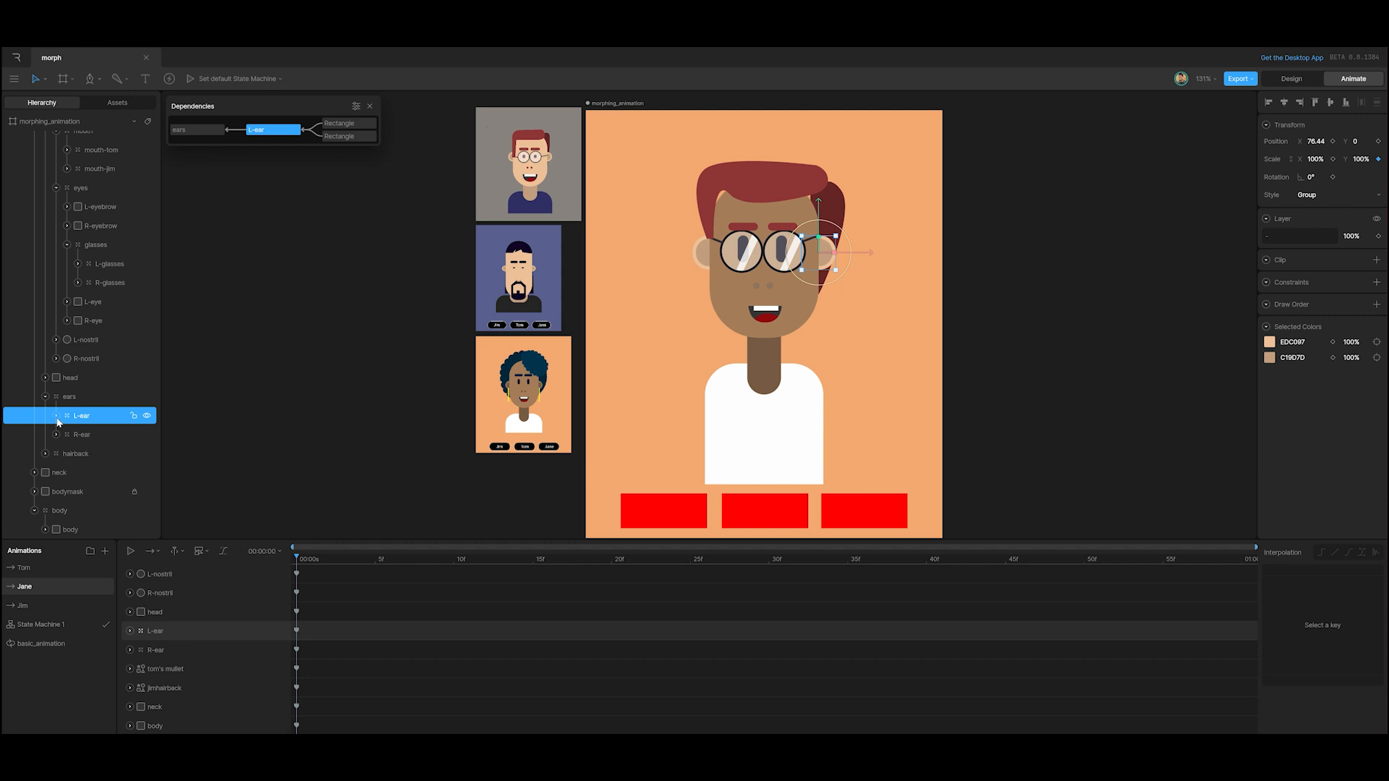
{"action": "left_click", "coordinate": [56, 416]}
{"action": "left_click", "coordinate": [87, 436]}
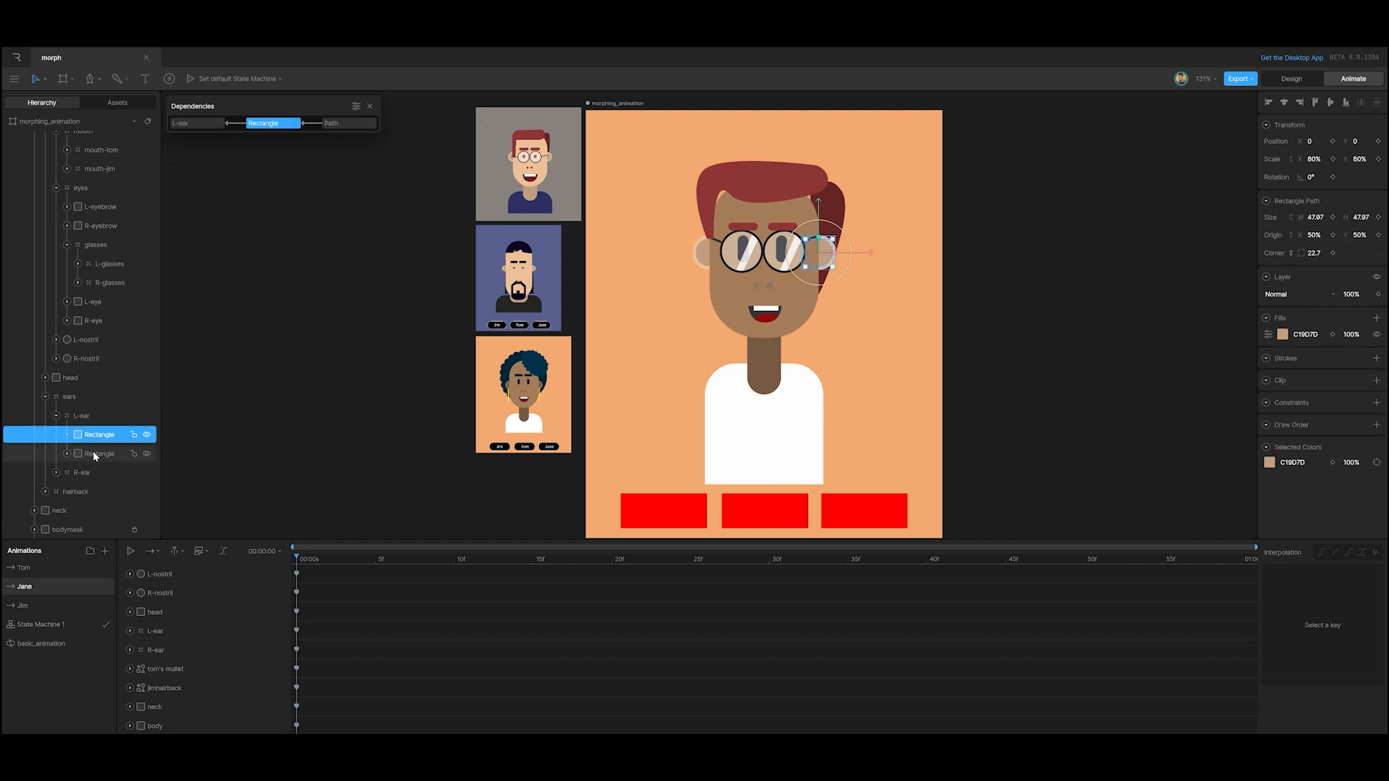
Key the L-ear inner rectangle's fill in the Jane animation with the neck's brown, 765A42, sampled from the artboard.
{"action": "left_click", "coordinate": [1333, 334]}
{"action": "left_click", "coordinate": [1283, 334]}
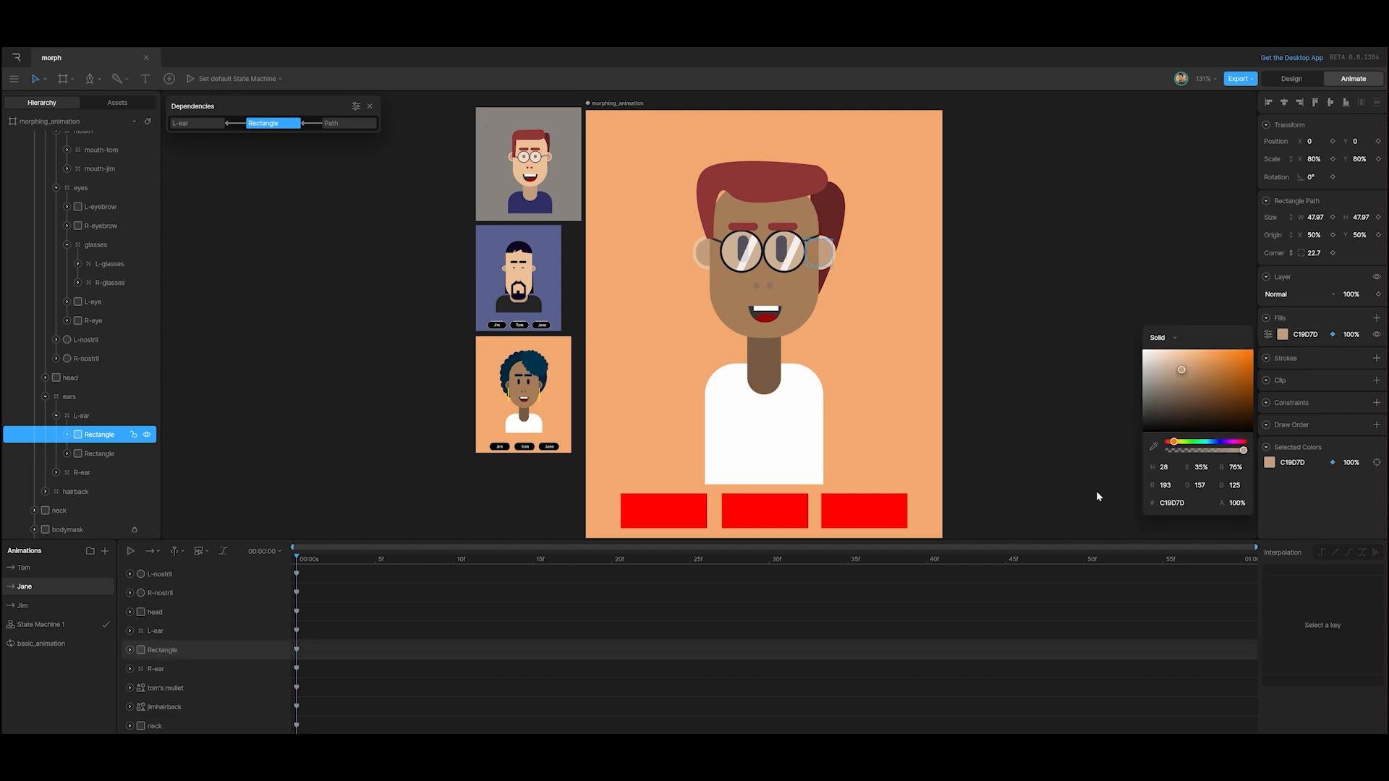
{"action": "left_click", "coordinate": [1156, 446]}
{"action": "left_click", "coordinate": [809, 296]}
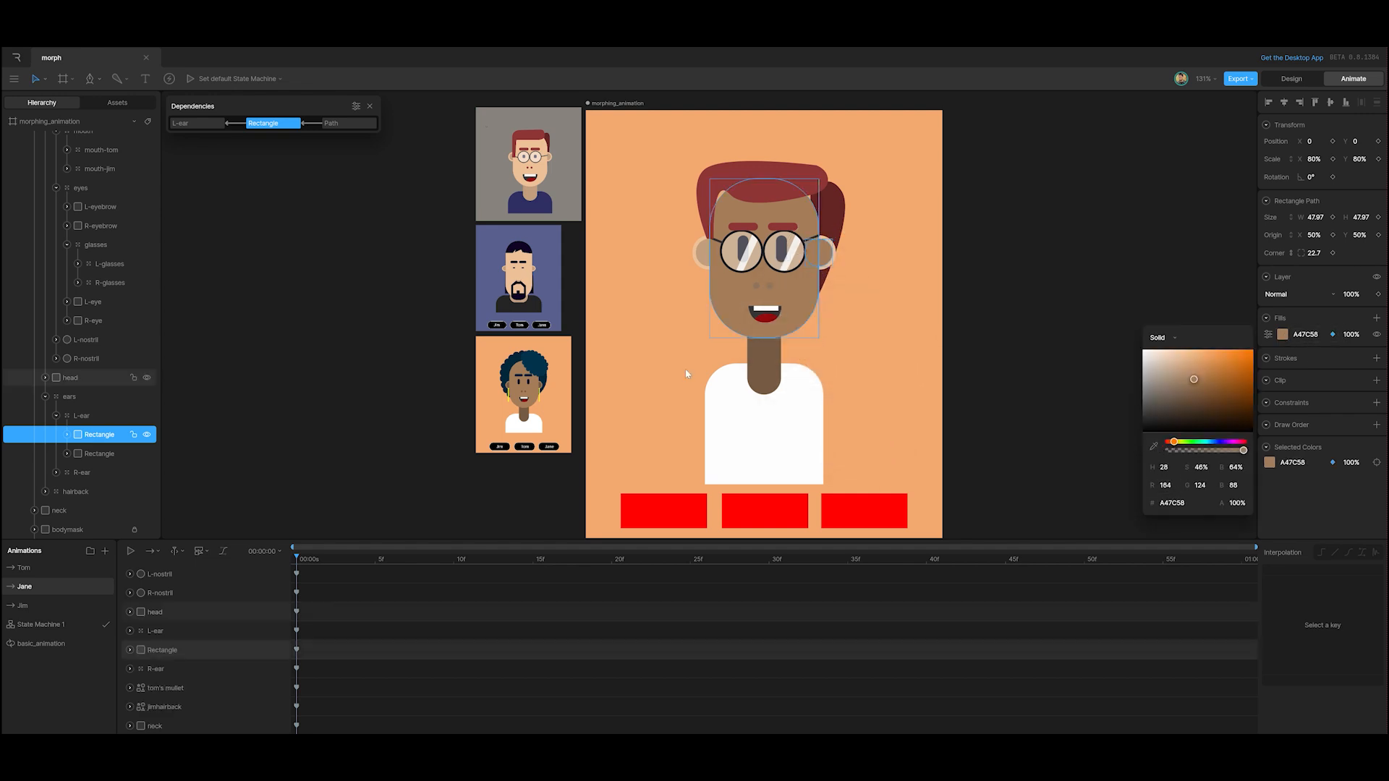
{"action": "left_click", "coordinate": [1153, 447]}
{"action": "left_click", "coordinate": [787, 365]}
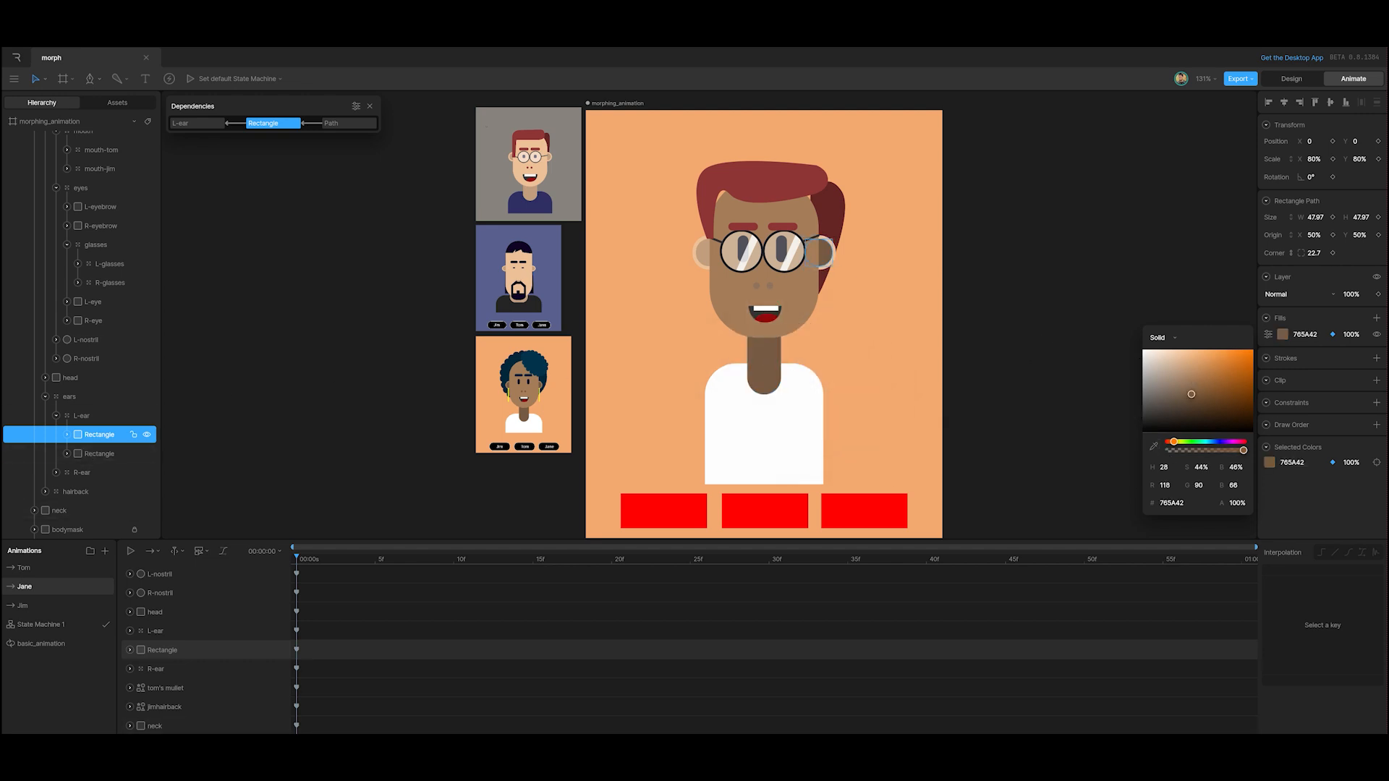
Key the L-ear inner rectangle's fill as C19D7D in the Jim and Tom animations and return to Jane.
{"action": "left_click", "coordinate": [23, 606]}
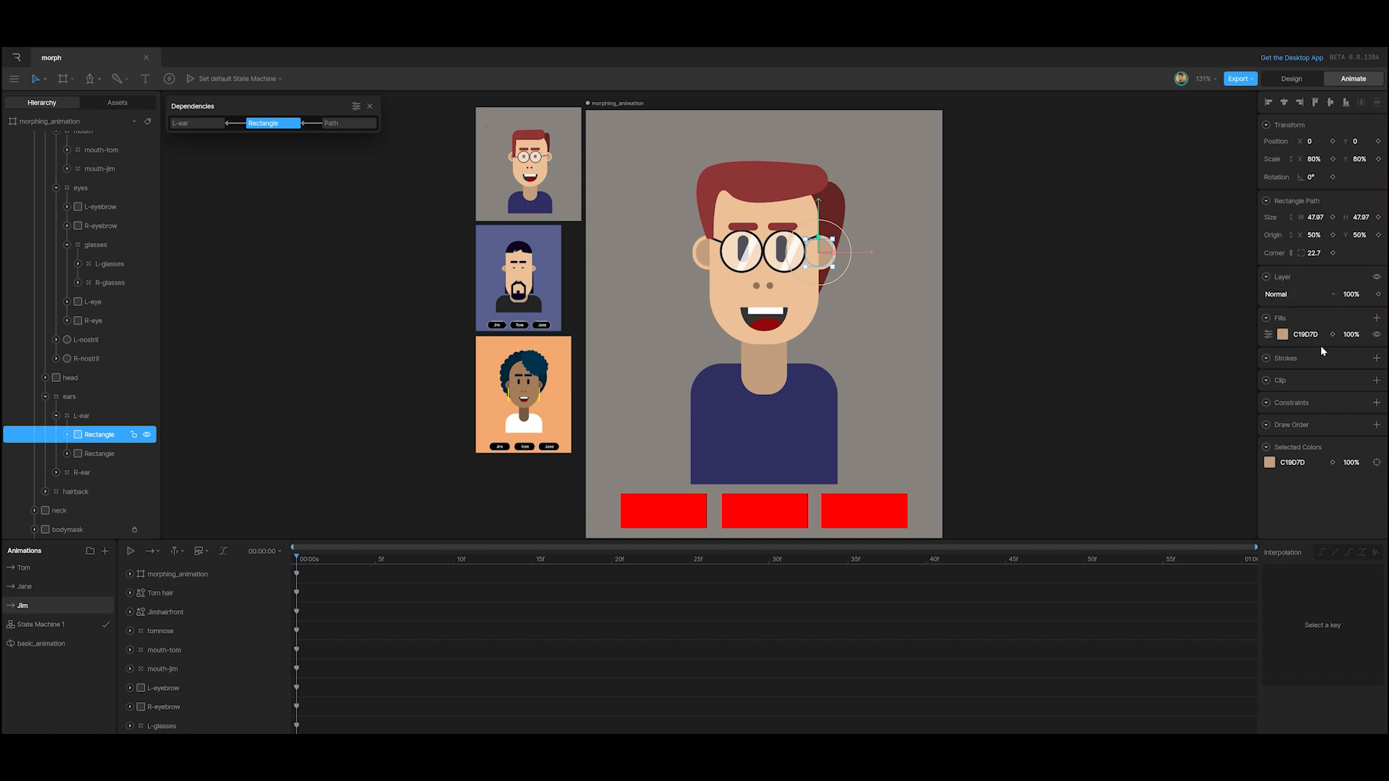
{"action": "left_click", "coordinate": [27, 568]}
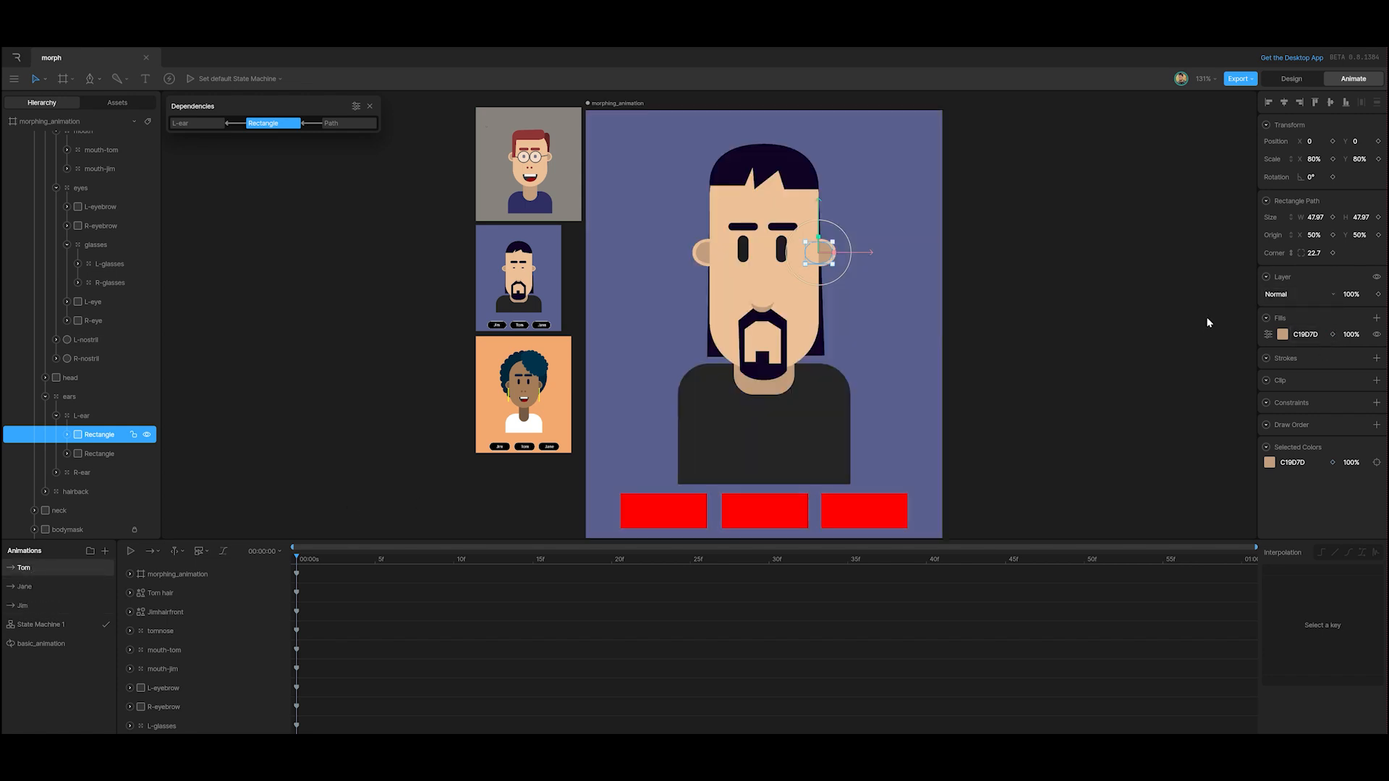
{"action": "left_click", "coordinate": [1332, 334]}
{"action": "left_click", "coordinate": [23, 587]}
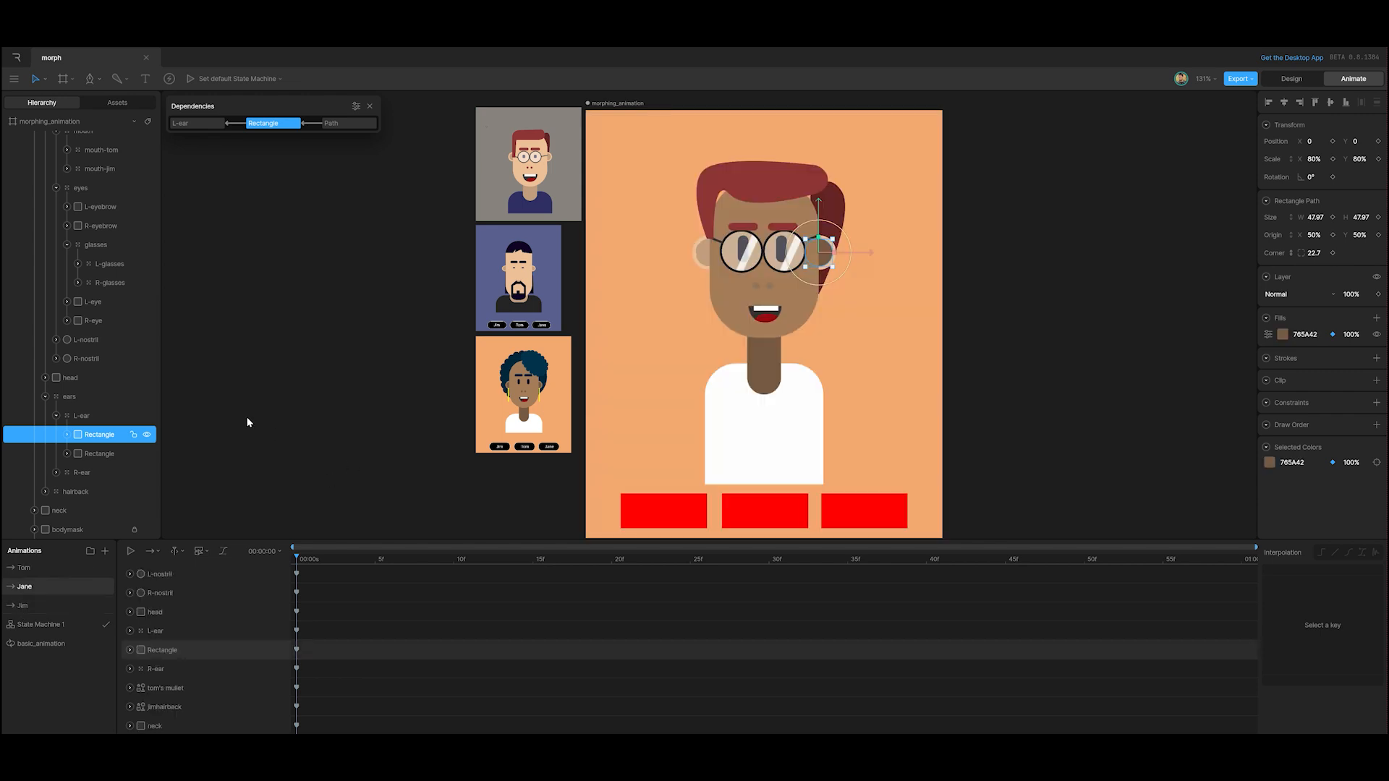
Recolor the L-ear outer rectangle for Jane with the face color A47C58, sampled from the artboard.
{"action": "left_click", "coordinate": [100, 454]}
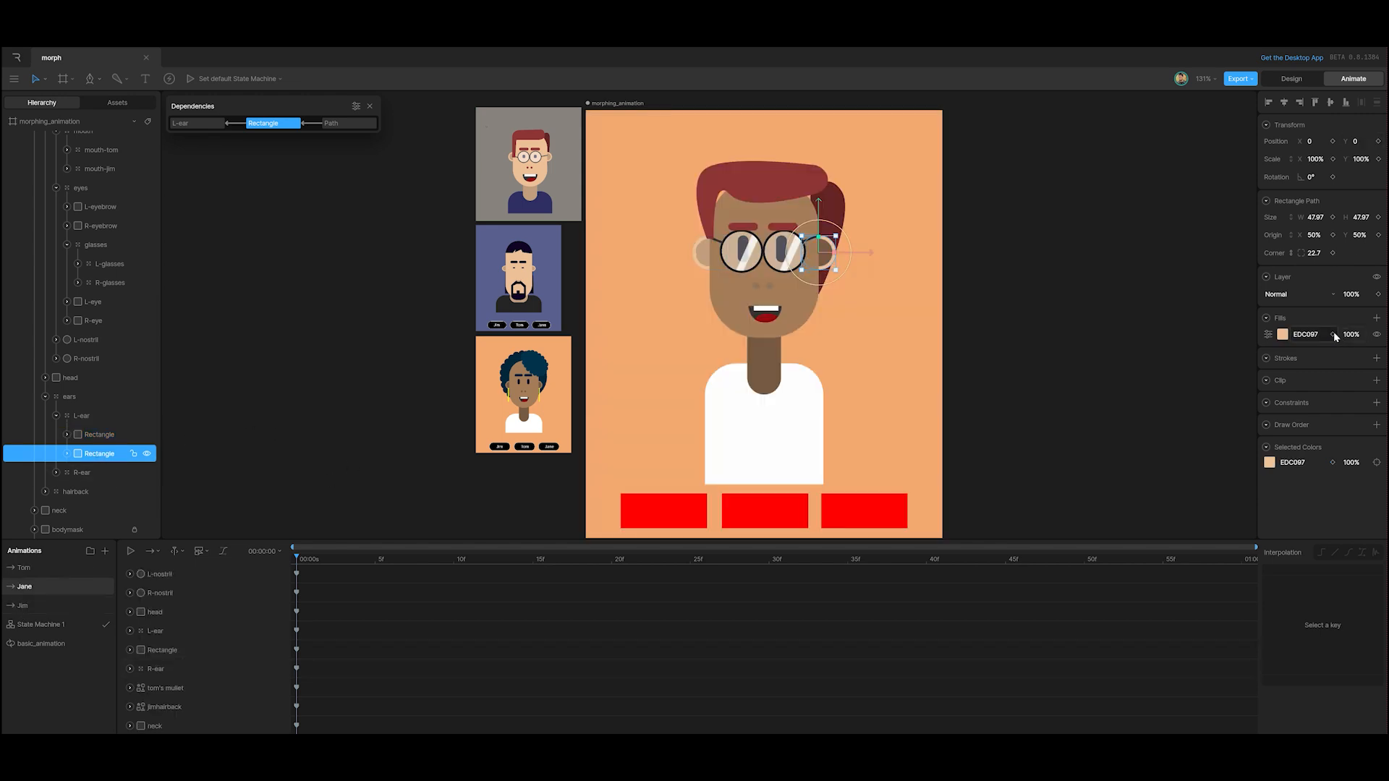
{"action": "left_click", "coordinate": [1283, 334]}
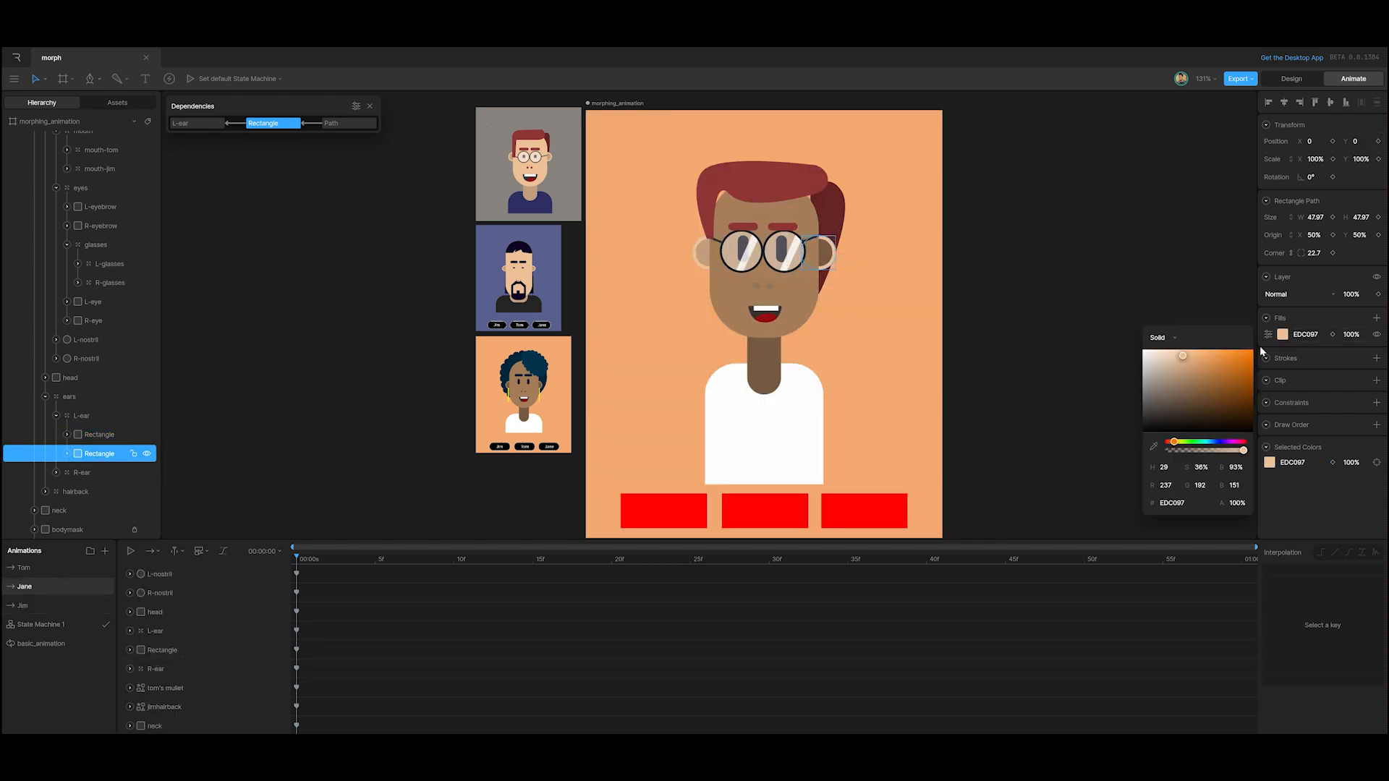
{"action": "left_click", "coordinate": [1155, 448]}
{"action": "left_click", "coordinate": [800, 310]}
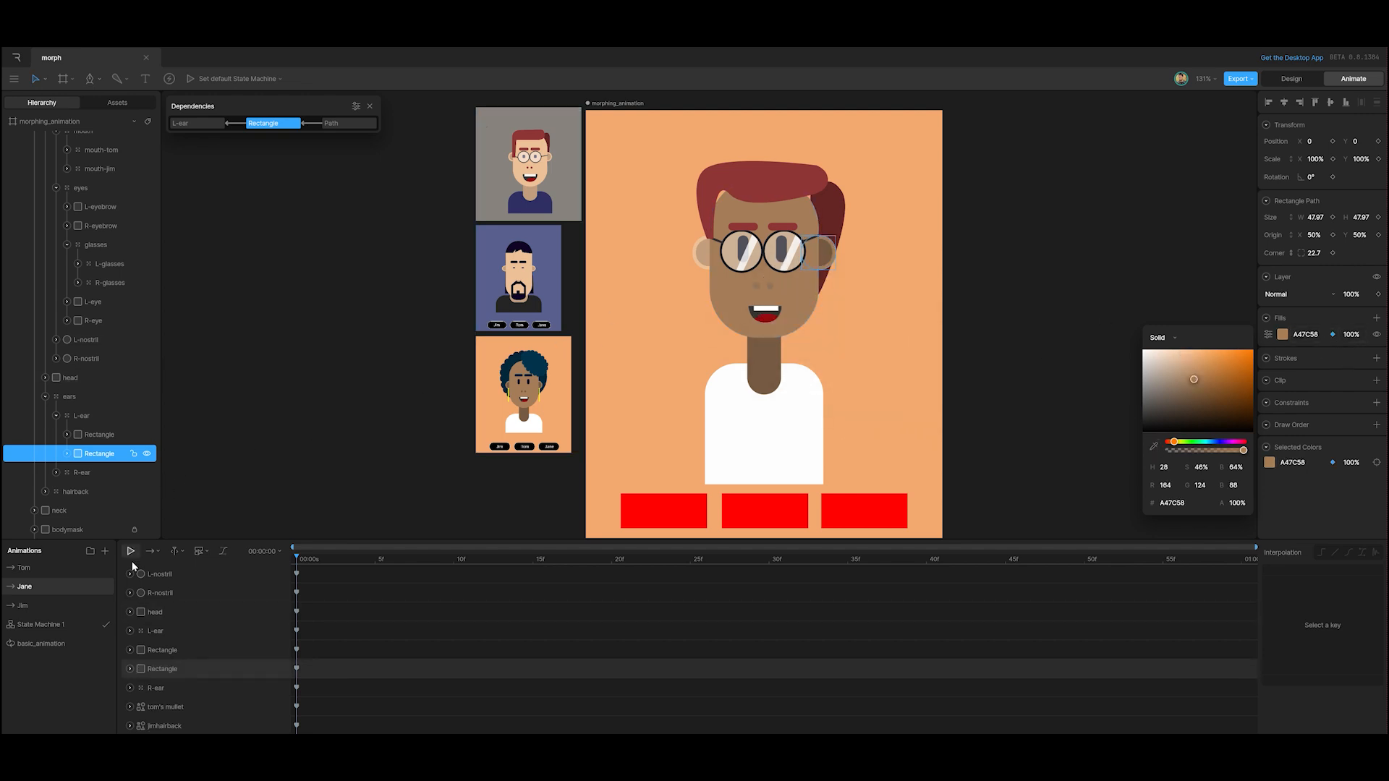
Key the L-ear outer rectangle's fill as EDC097 in the Jim and Tom animations and reopen Jane.
{"action": "left_click", "coordinate": [26, 605]}
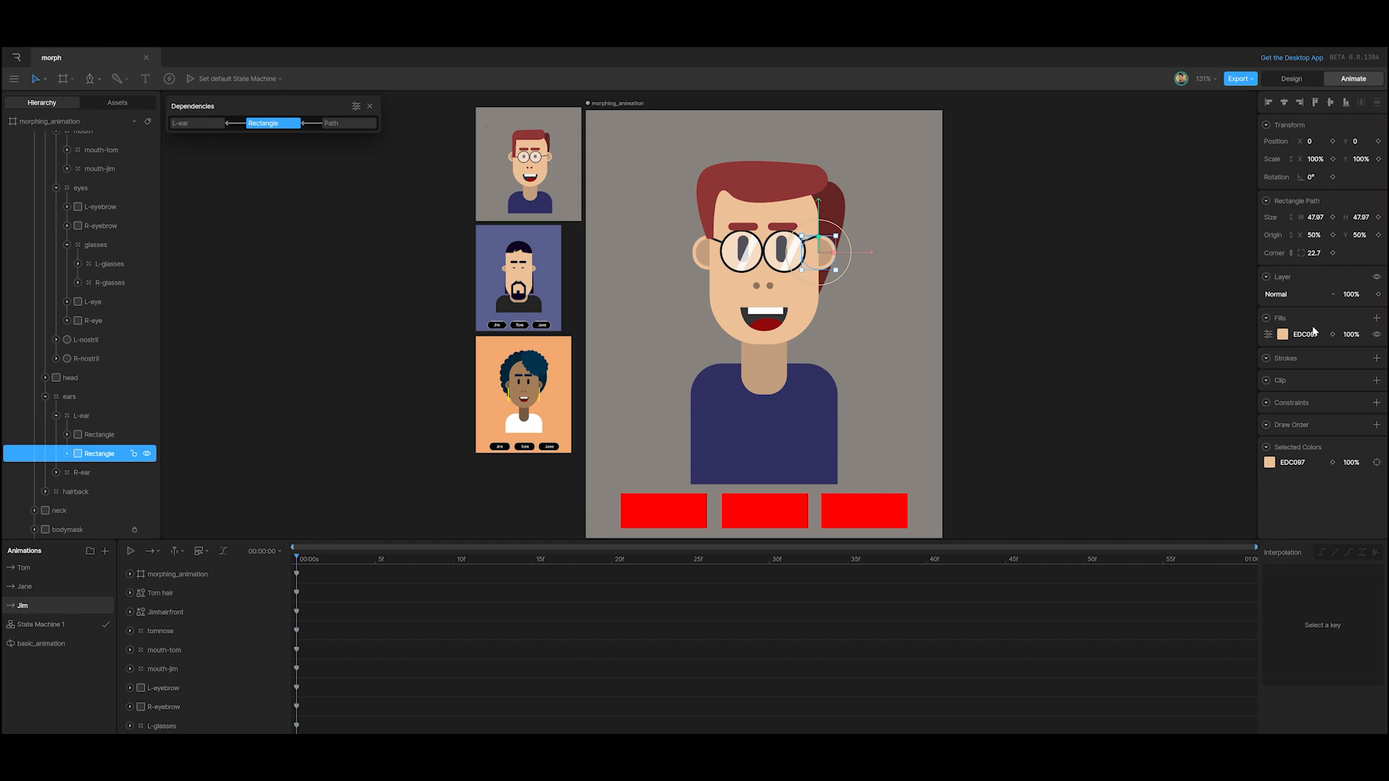
{"action": "left_click", "coordinate": [21, 569]}
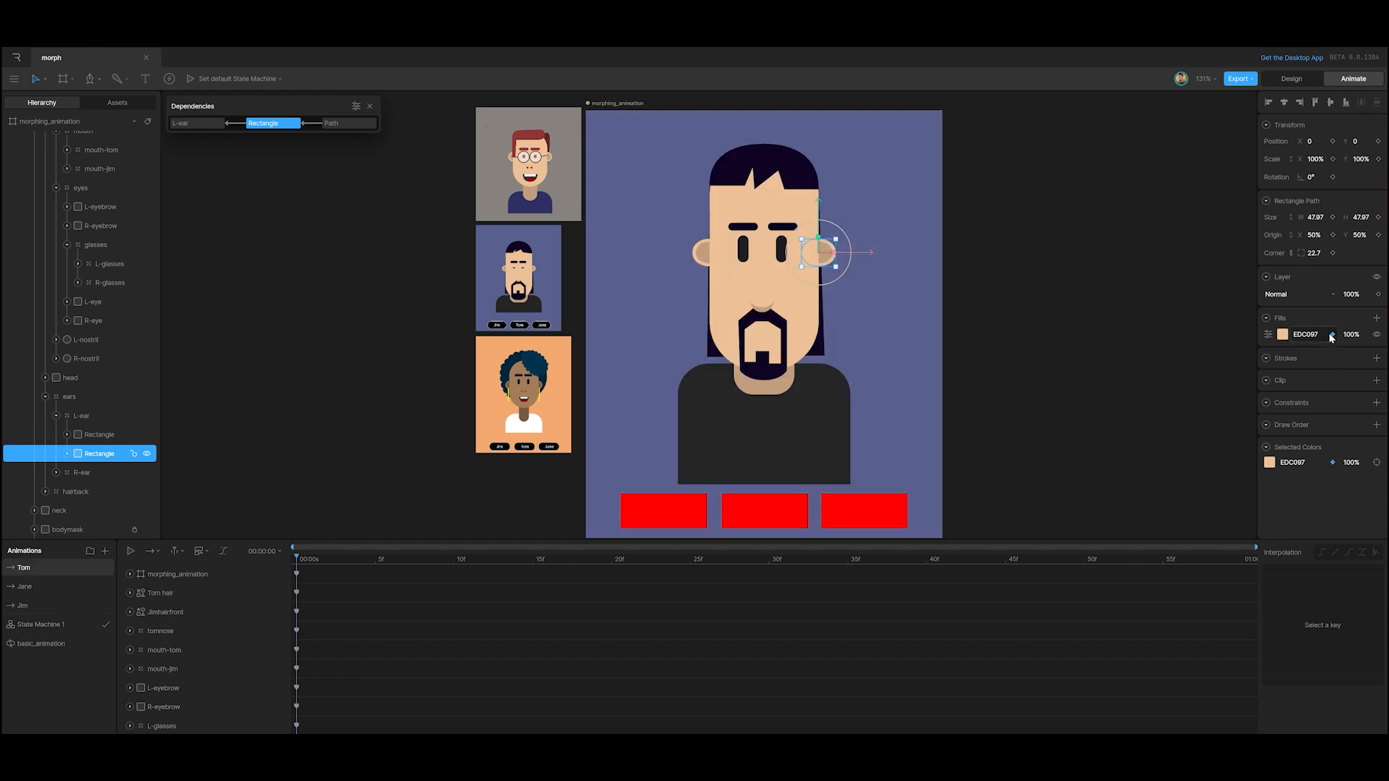
{"action": "left_click", "coordinate": [22, 586]}
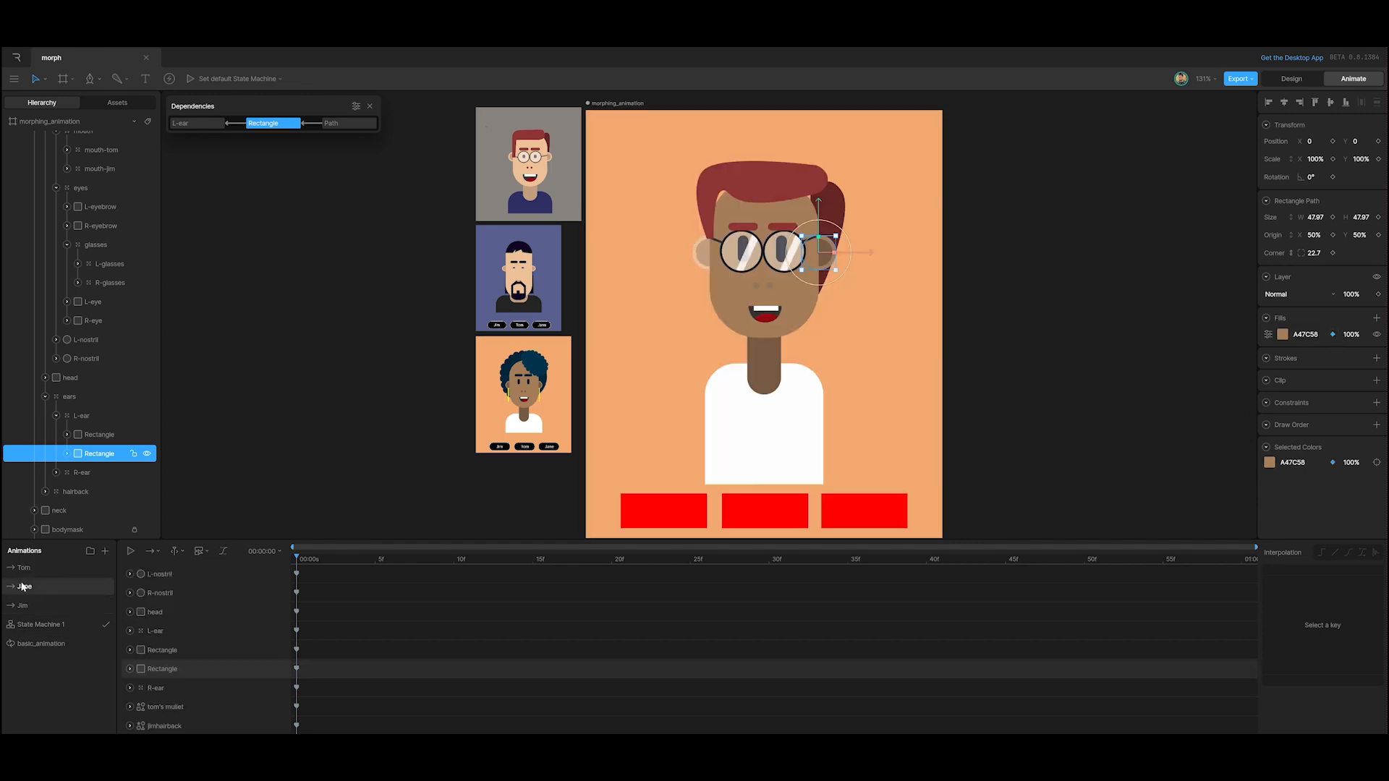
Expand R-ear and recolor its inner rectangle for Jane with the 765A42 brown sampled from the opposite ear.
{"action": "left_click", "coordinate": [56, 474]}
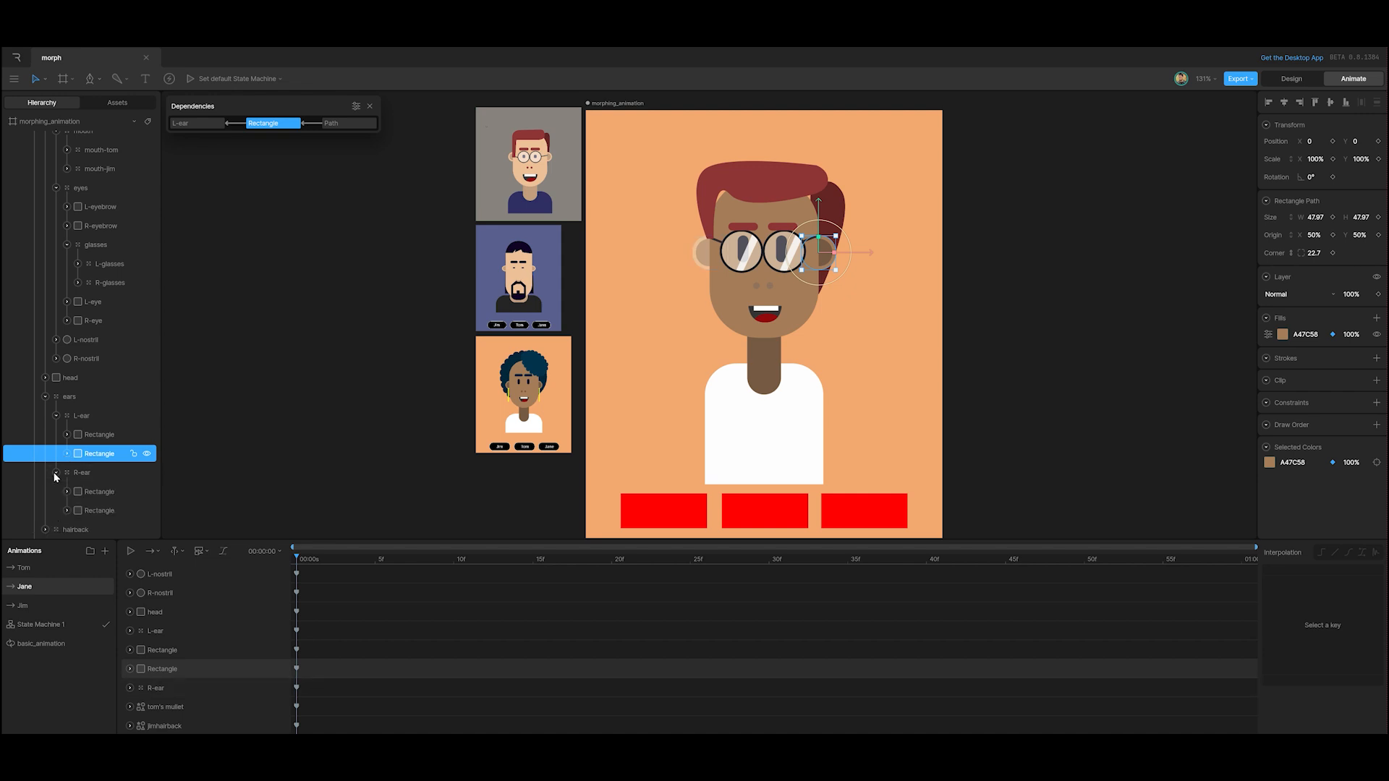
{"action": "left_click", "coordinate": [94, 491]}
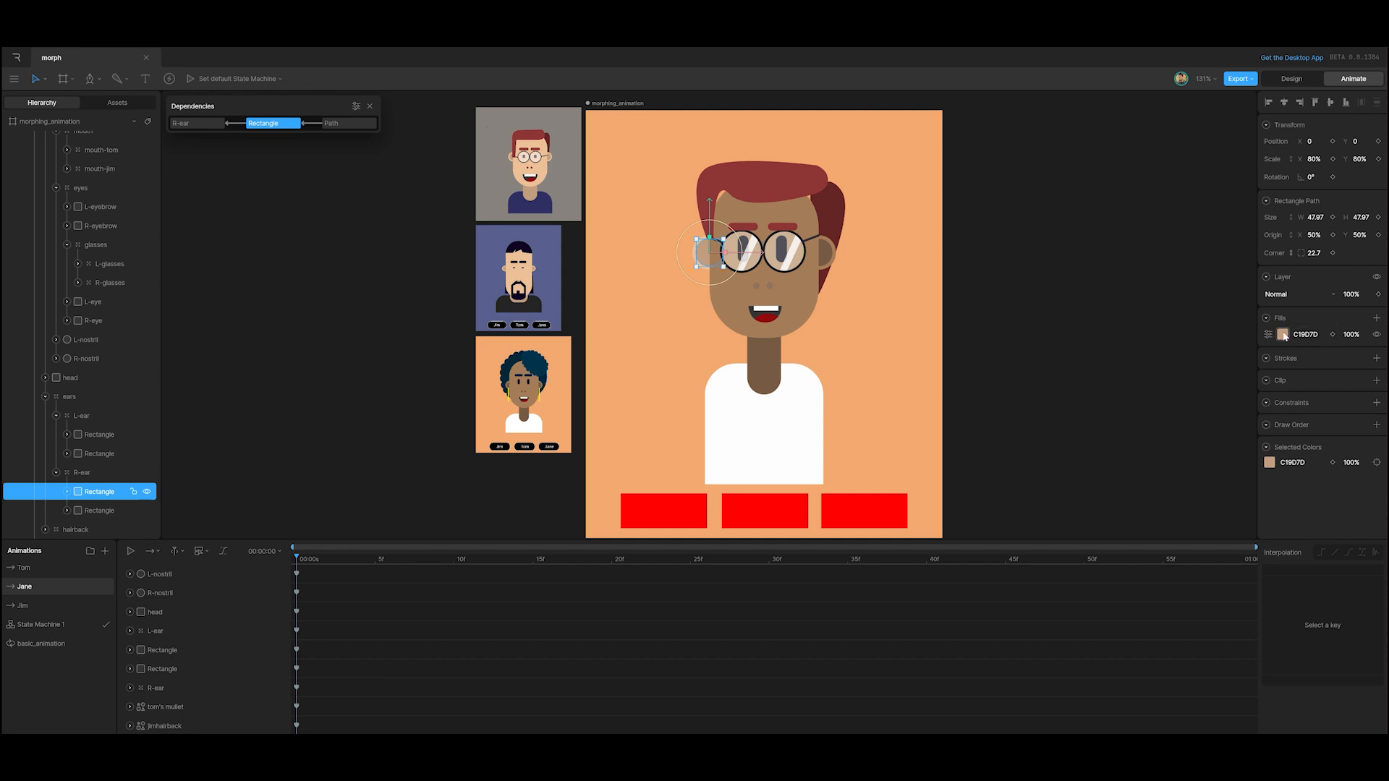
{"action": "left_click", "coordinate": [1282, 334]}
{"action": "left_click", "coordinate": [1154, 446]}
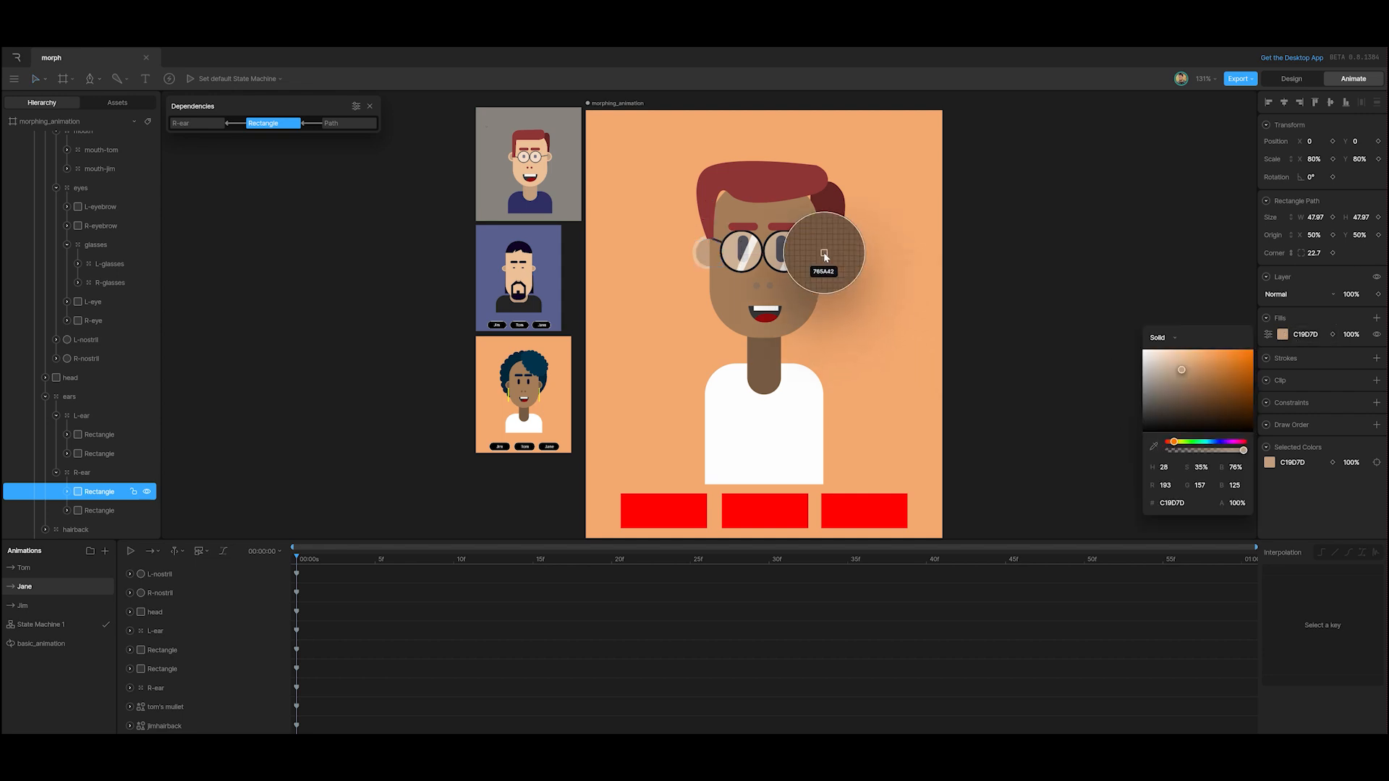
{"action": "left_click", "coordinate": [821, 258]}
Key the R-ear inner rectangle's fill as C19D7D in the Jim and Tom animations and go back to Jane.
{"action": "left_click", "coordinate": [20, 607]}
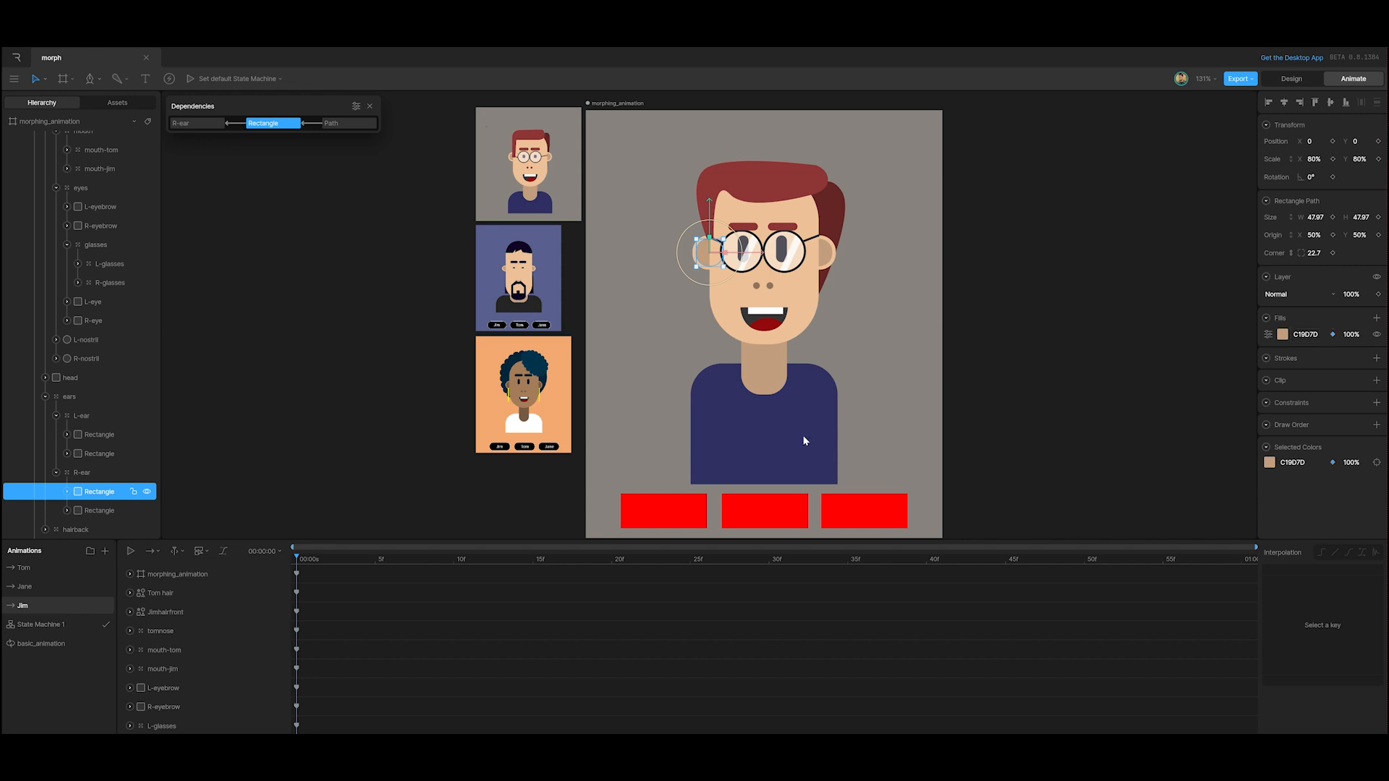
{"action": "left_click", "coordinate": [24, 568]}
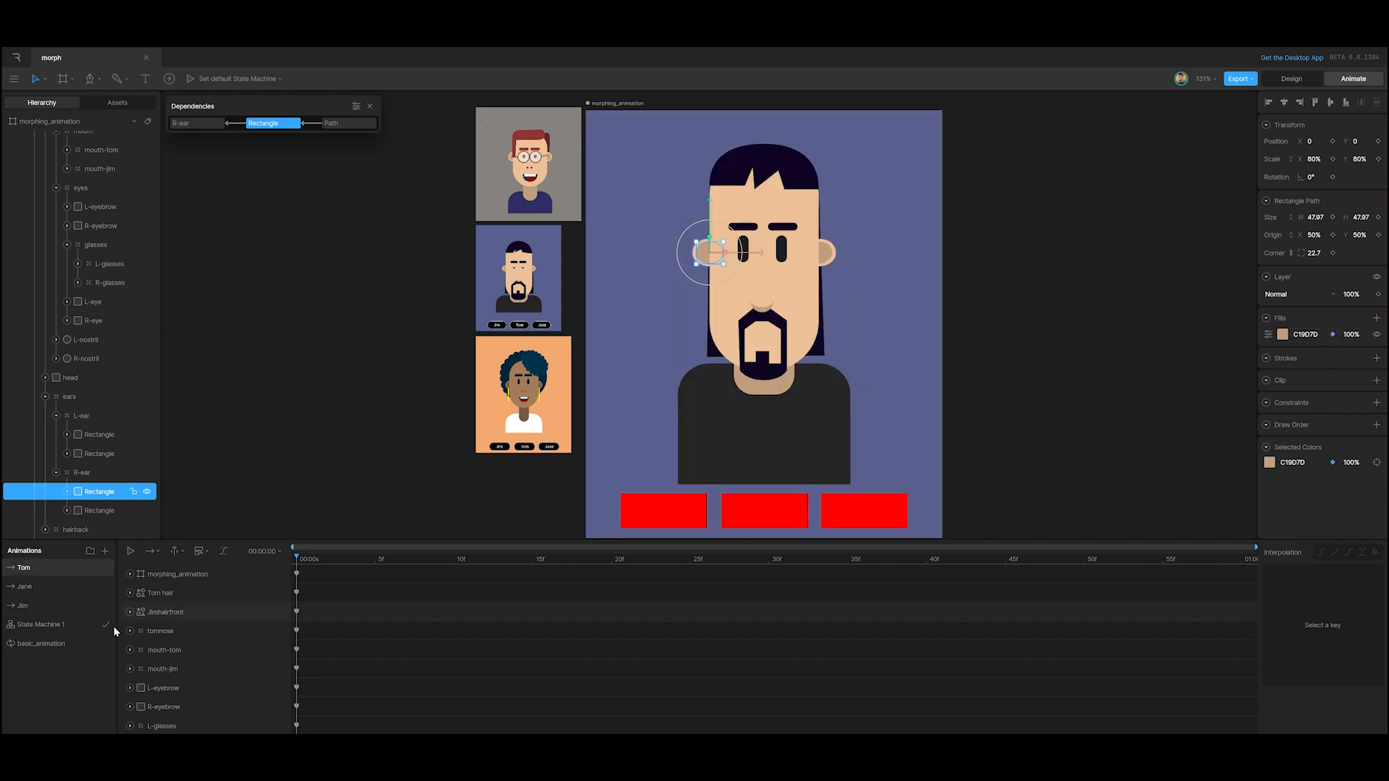
{"action": "left_click", "coordinate": [28, 588]}
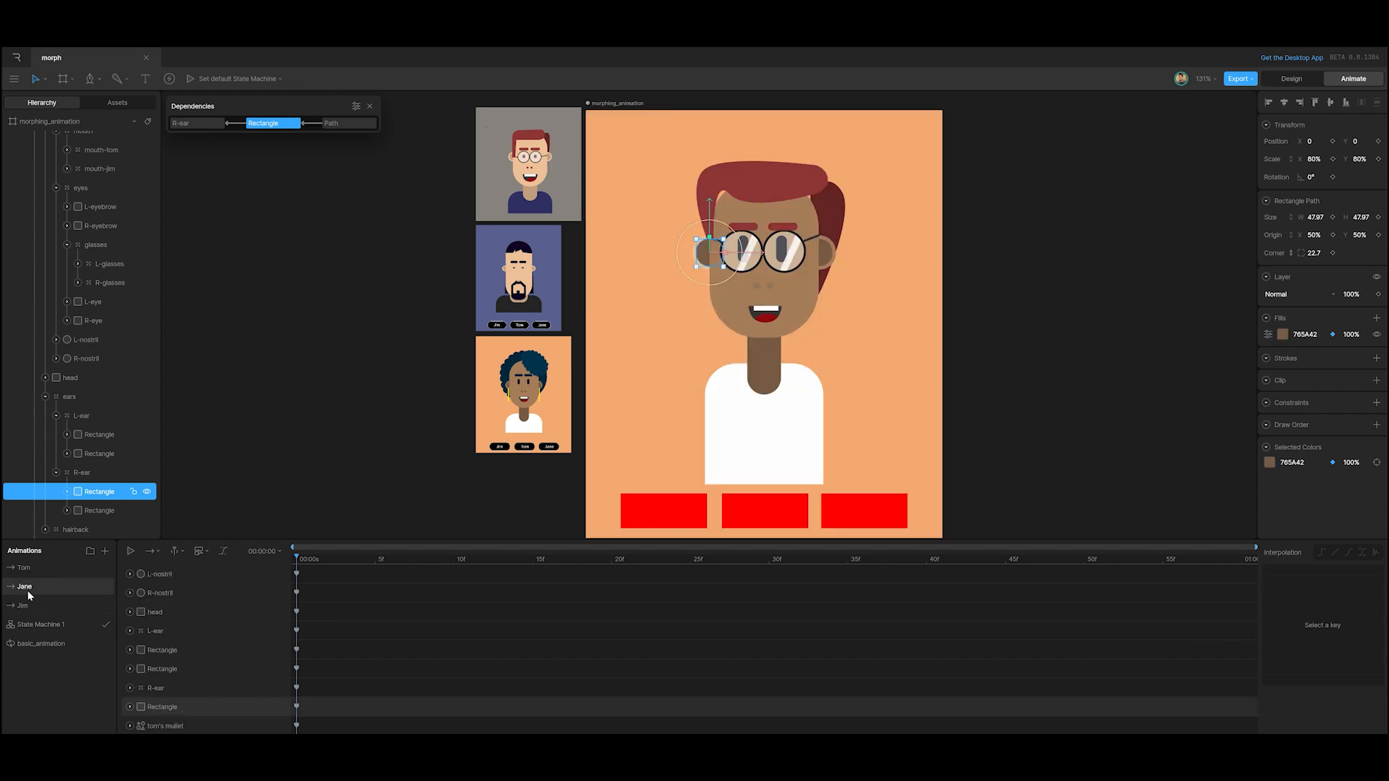
Fill the R-ear outer rectangle in the Jane animation with A47C58, sampled from the face.
{"action": "left_click", "coordinate": [106, 510]}
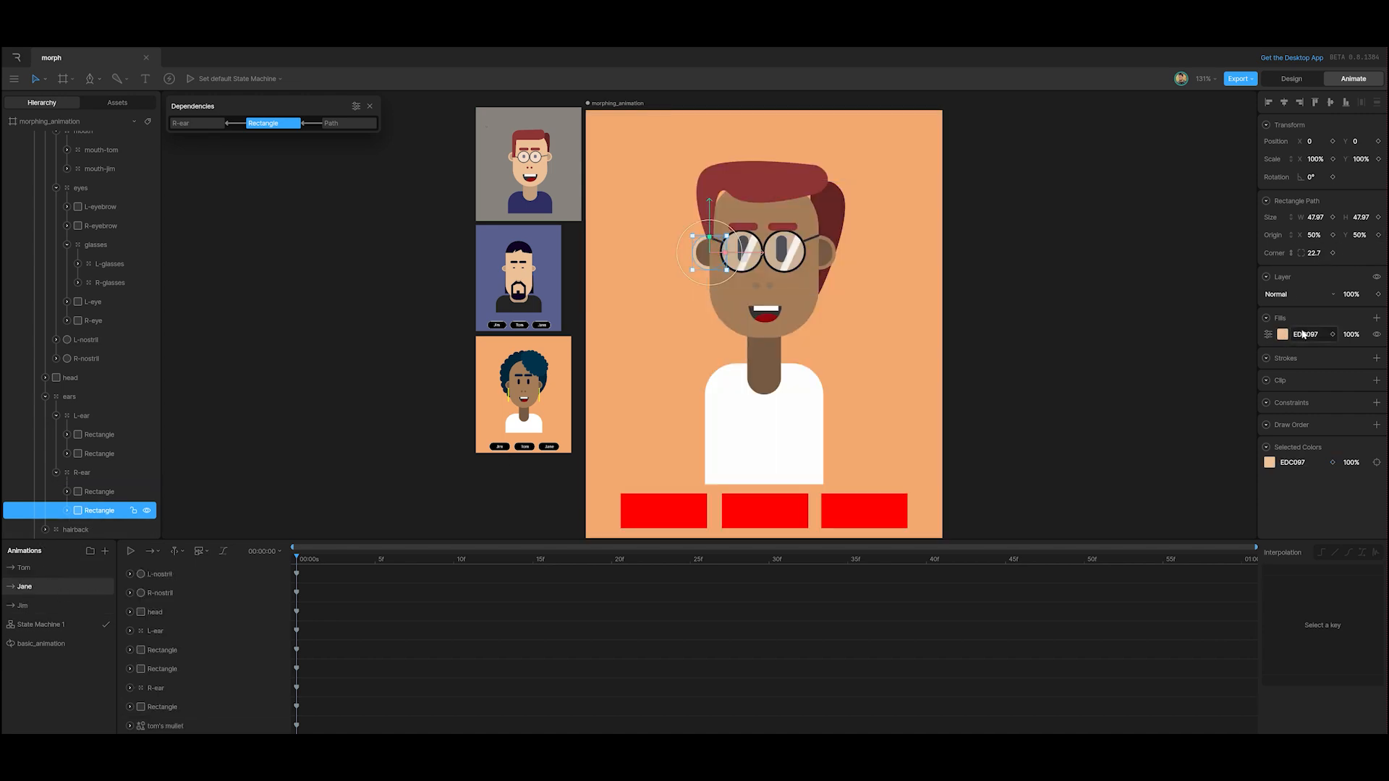
{"action": "left_click", "coordinate": [1283, 334]}
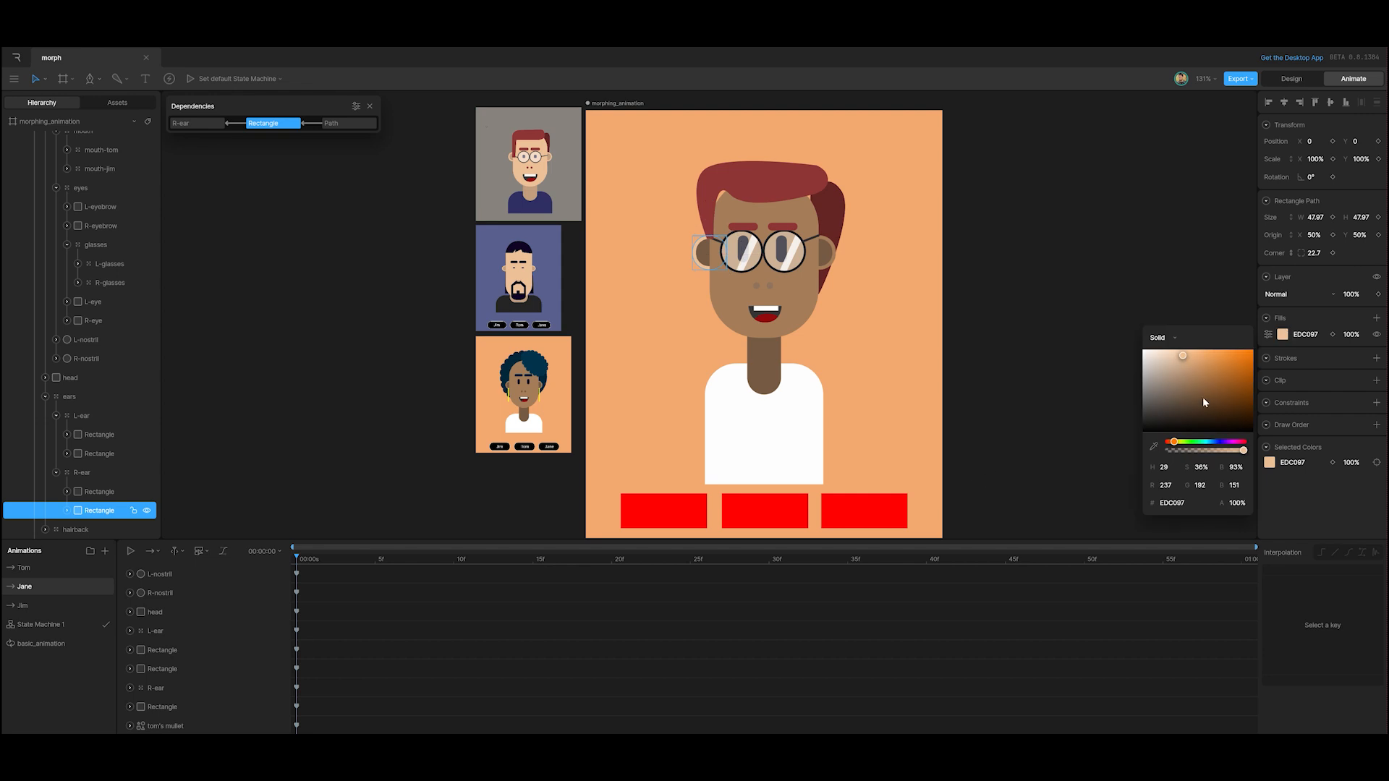
{"action": "left_click", "coordinate": [1153, 445]}
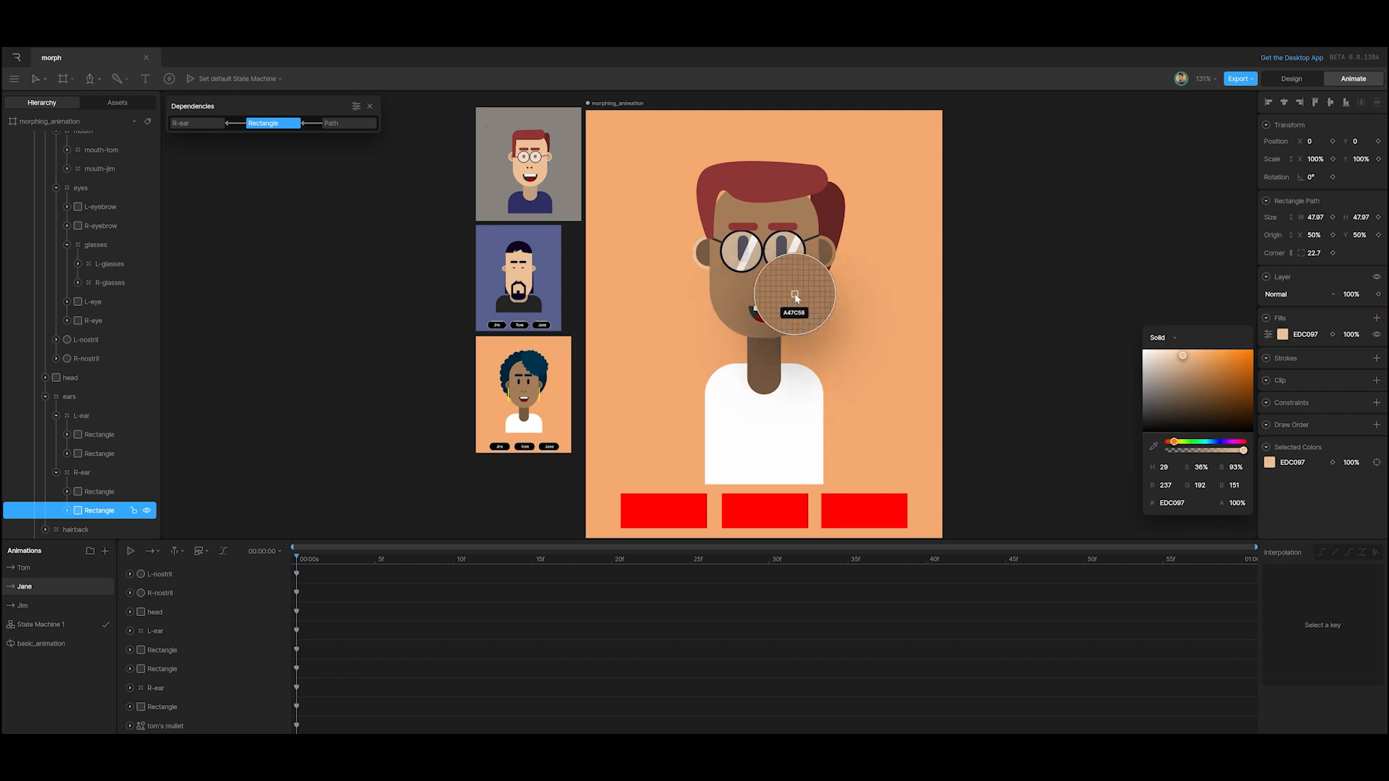
{"action": "left_click", "coordinate": [773, 297]}
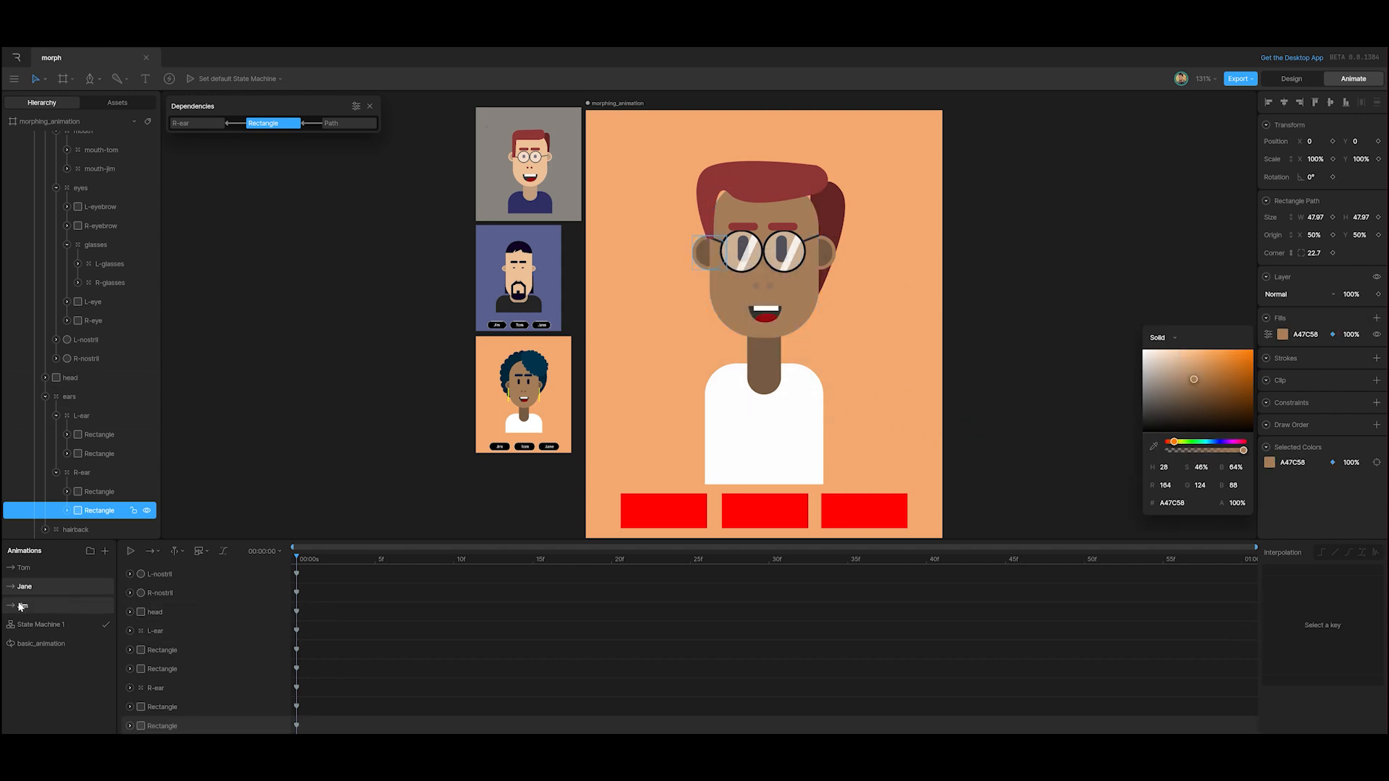
Key the R-ear outer rectangle's fill as EDC097 in the Tom and Jim animations.
{"action": "left_click", "coordinate": [24, 572]}
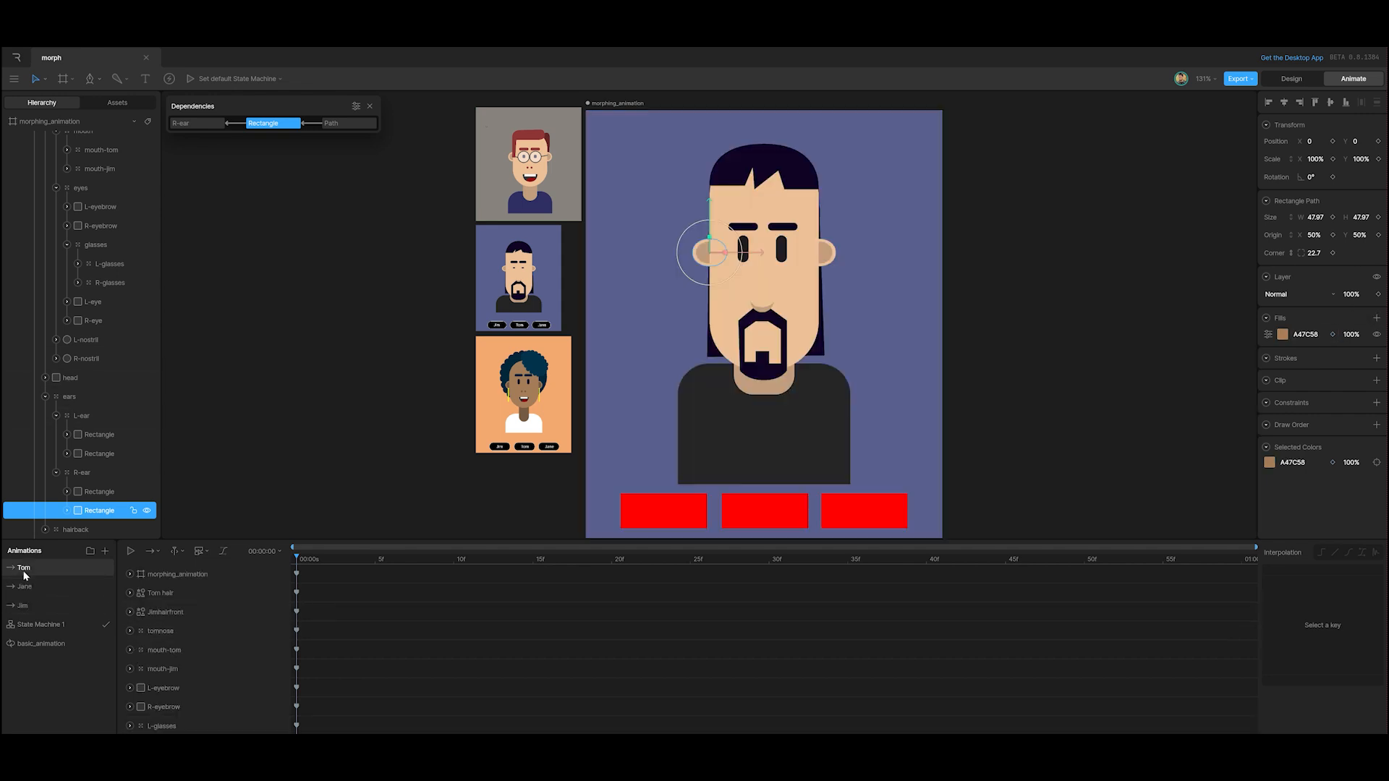
{"action": "left_click", "coordinate": [1332, 335]}
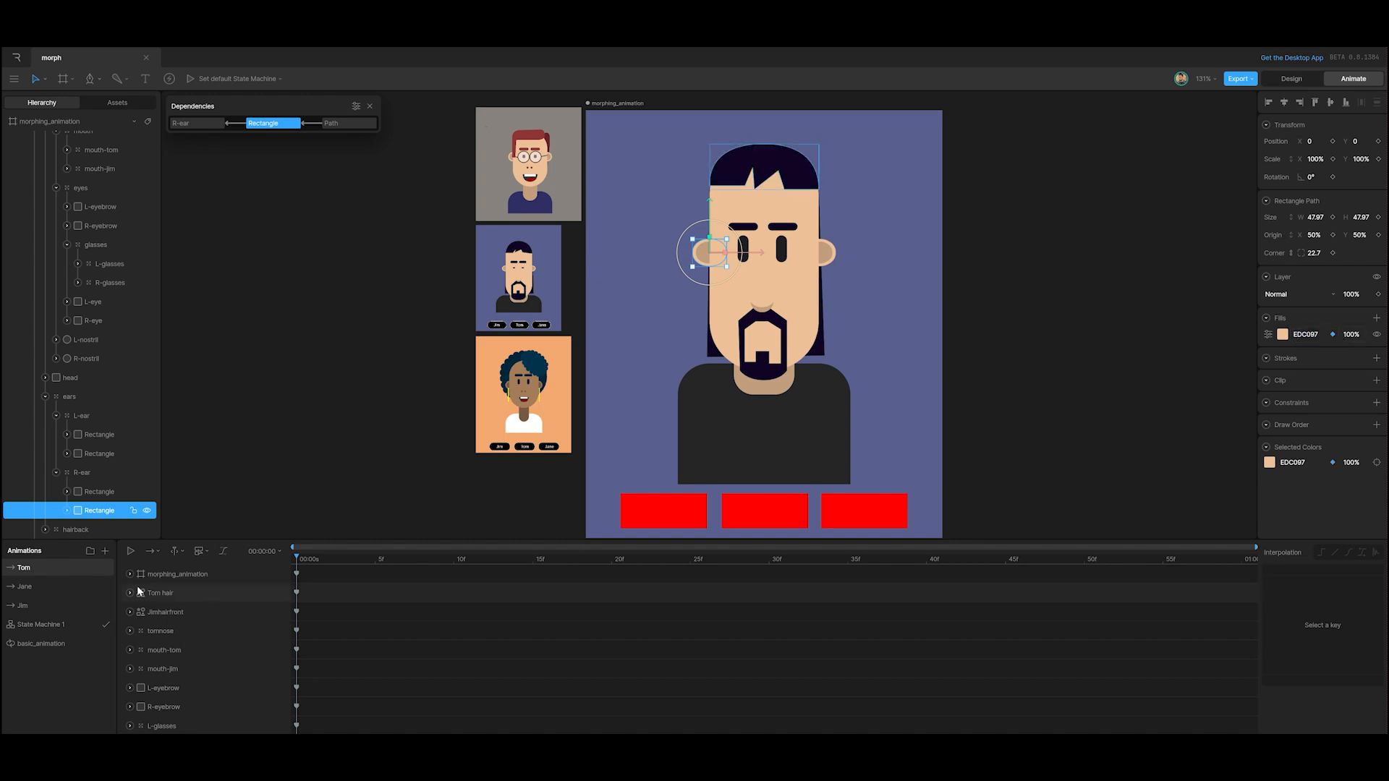
{"action": "left_click", "coordinate": [23, 605]}
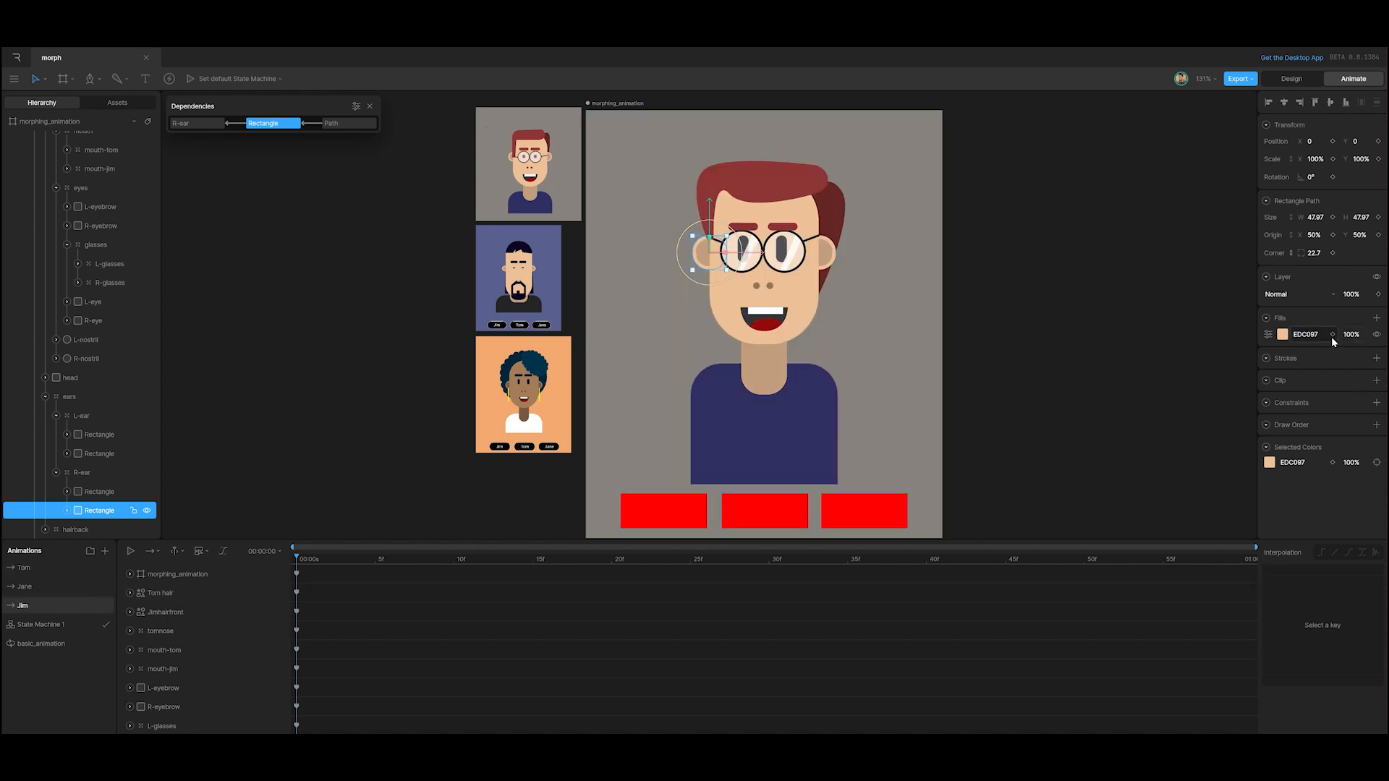
Play the state machine and trigger the three red rectangles repeatedly to preview the ear colors morphing between characters.
{"action": "left_click", "coordinate": [44, 625]}
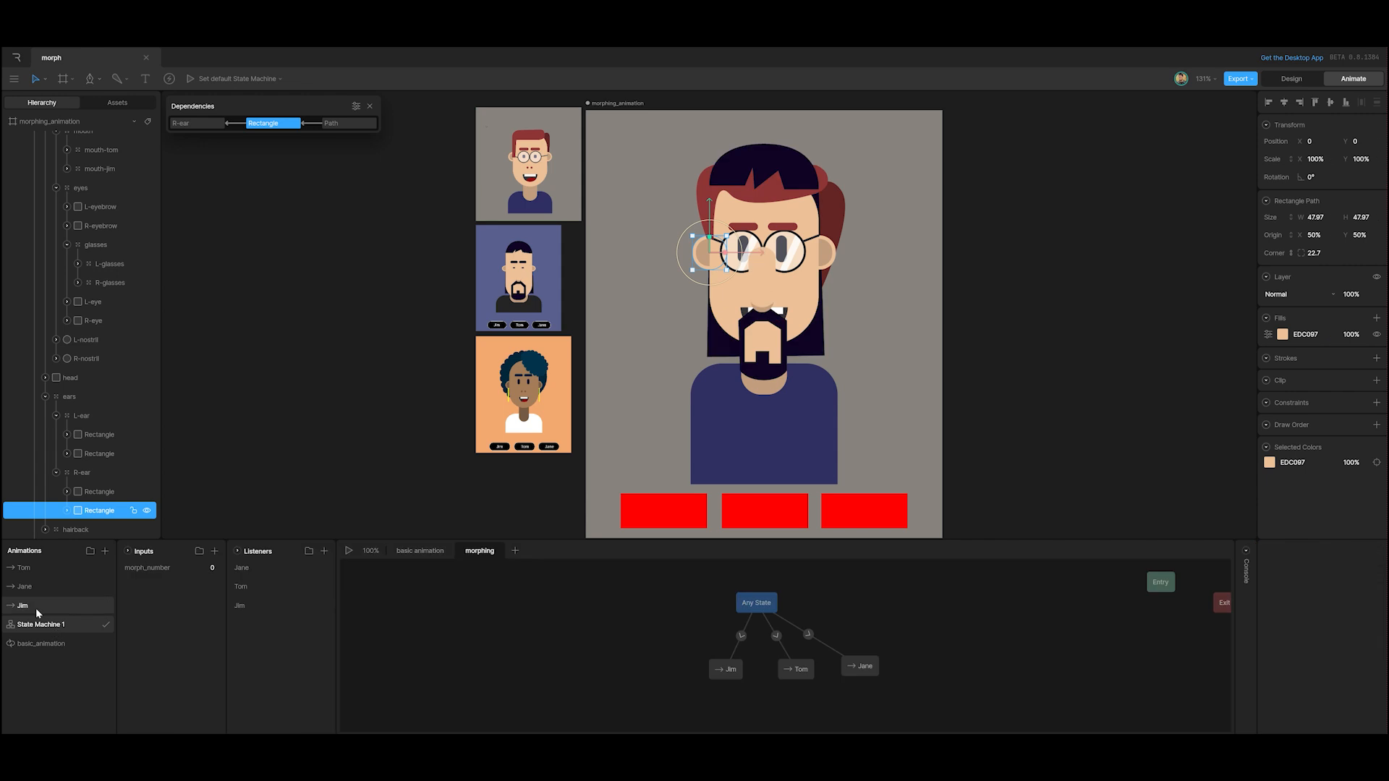
{"action": "left_click", "coordinate": [351, 551]}
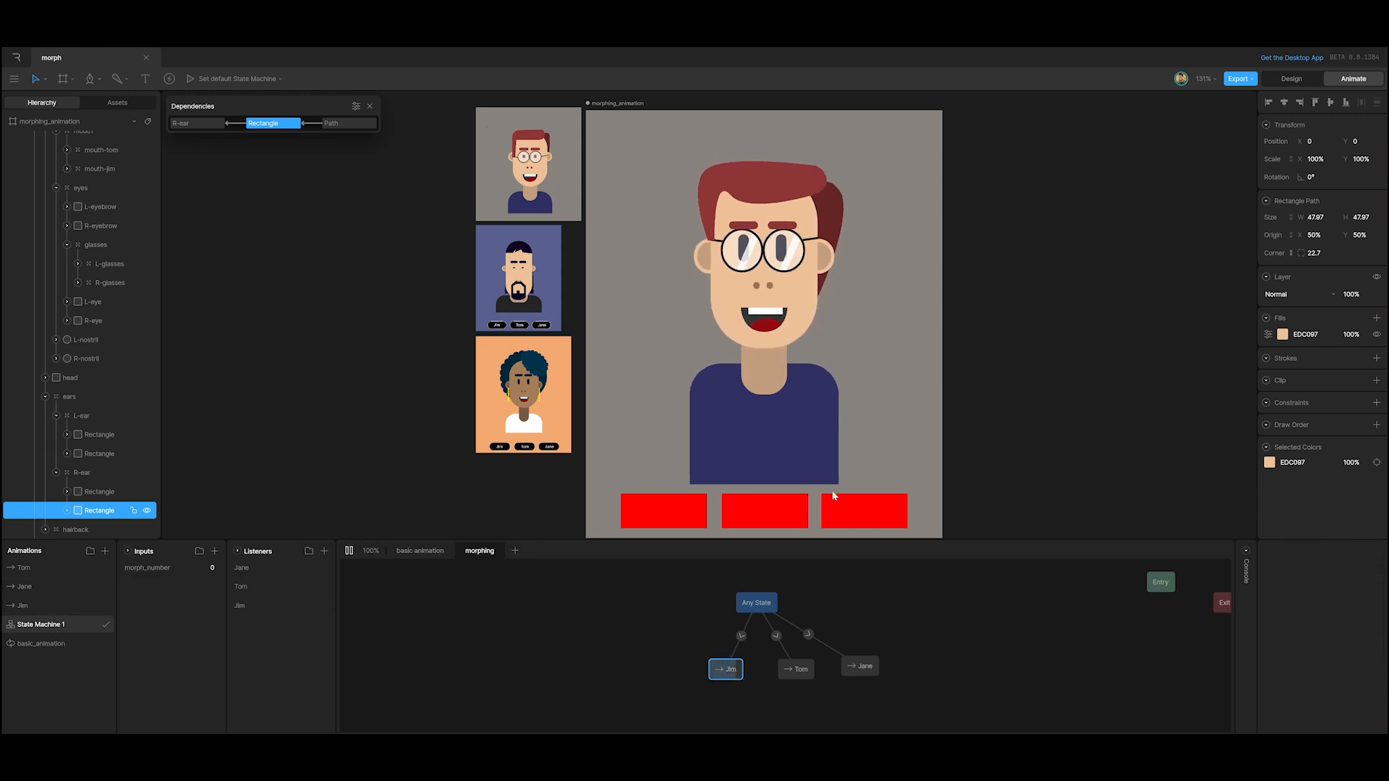
{"action": "left_click", "coordinate": [783, 512]}
{"action": "left_click", "coordinate": [683, 510]}
{"action": "left_click", "coordinate": [876, 515]}
{"action": "left_click", "coordinate": [684, 510]}
{"action": "left_click", "coordinate": [738, 507]}
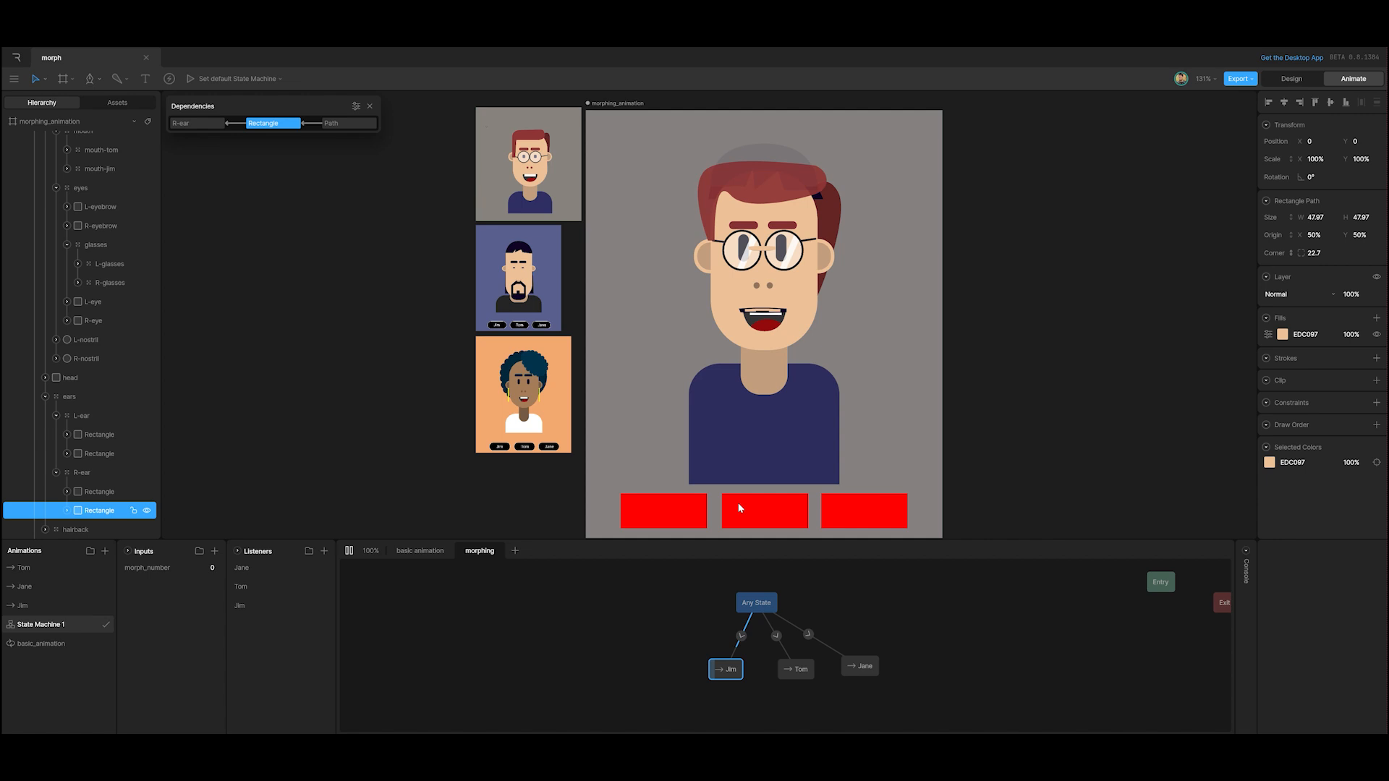
{"action": "left_click", "coordinate": [845, 512]}
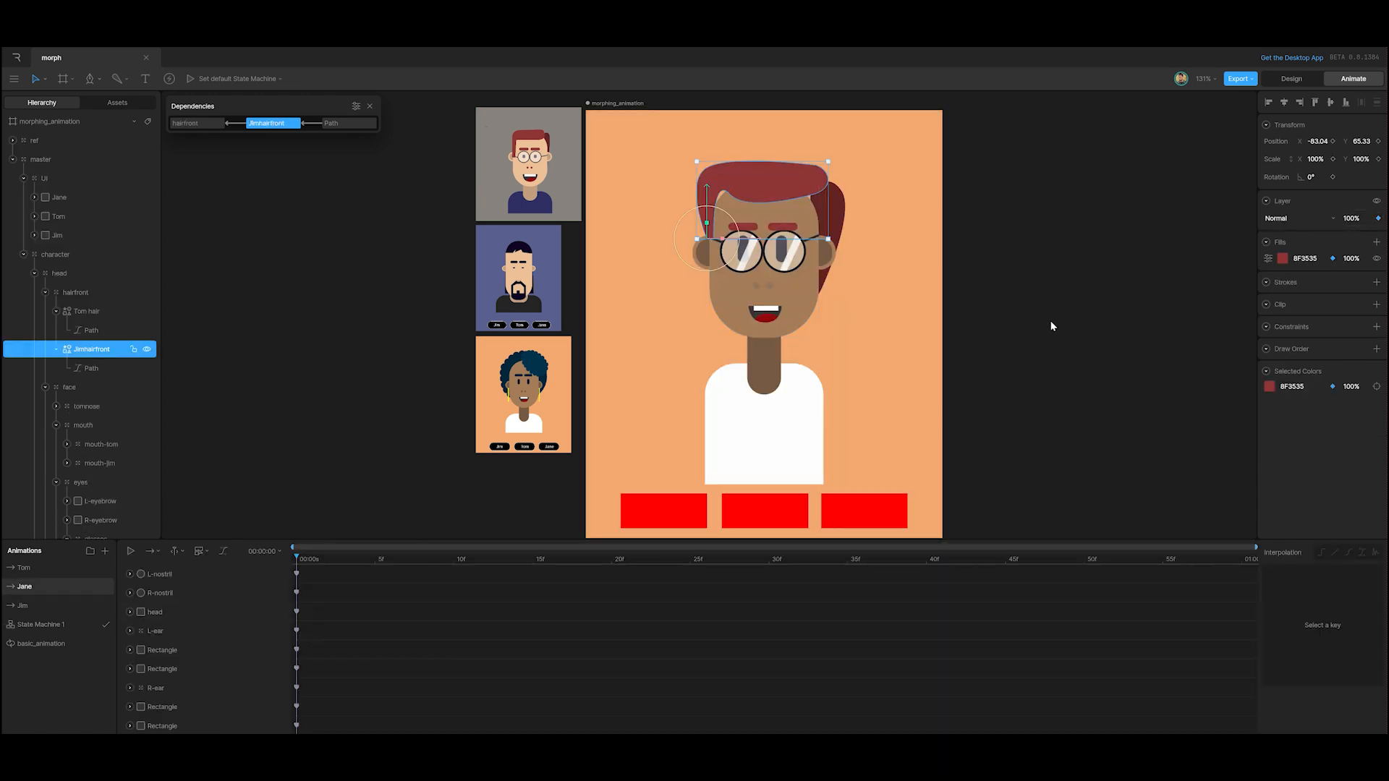
Hide Jim's front hair in the Jane animation by setting its opacity to 0%, and deselect it.
{"action": "left_click", "coordinate": [1353, 219]}
{"action": "type", "text": "0"}
{"action": "left_click", "coordinate": [1134, 298]}
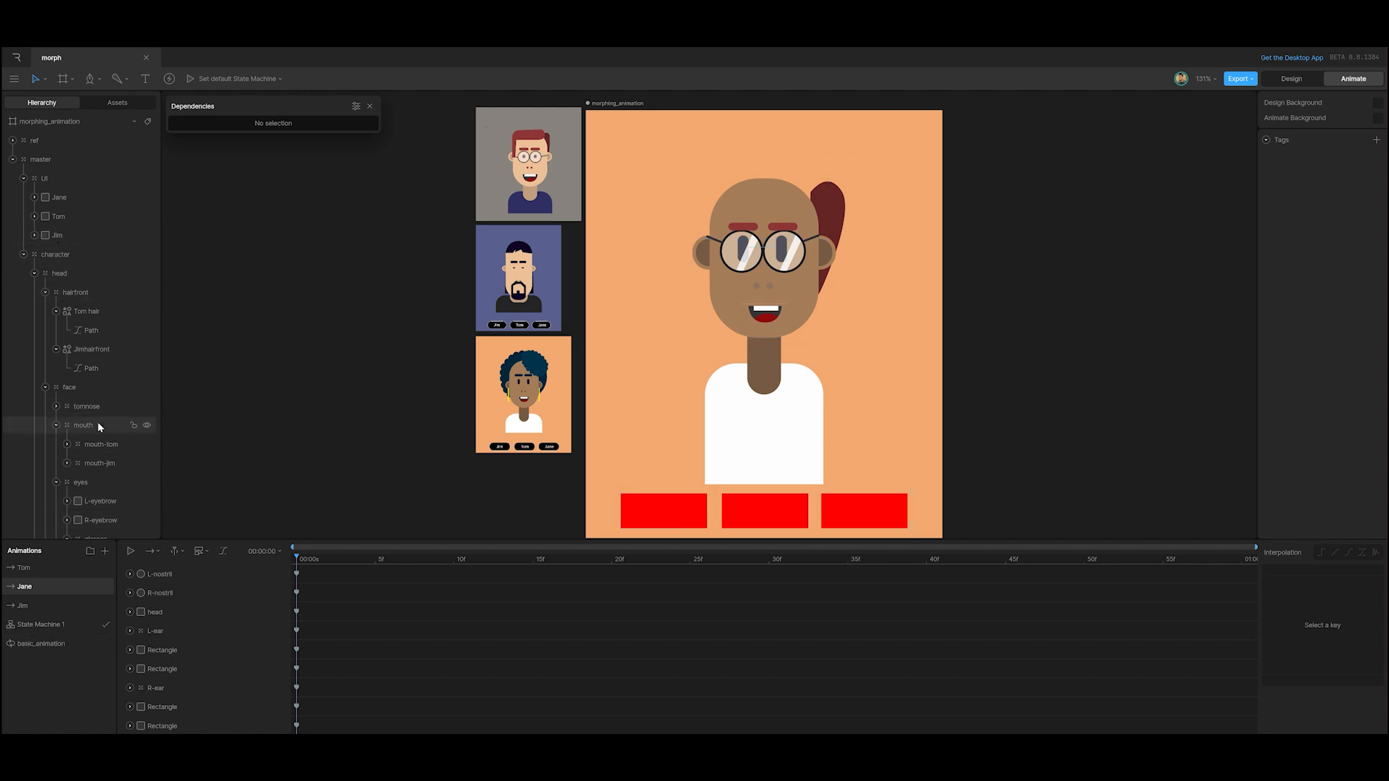
{"action": "scroll", "coordinate": [99, 452], "scroll_direction": "down", "scroll_amount": 4}
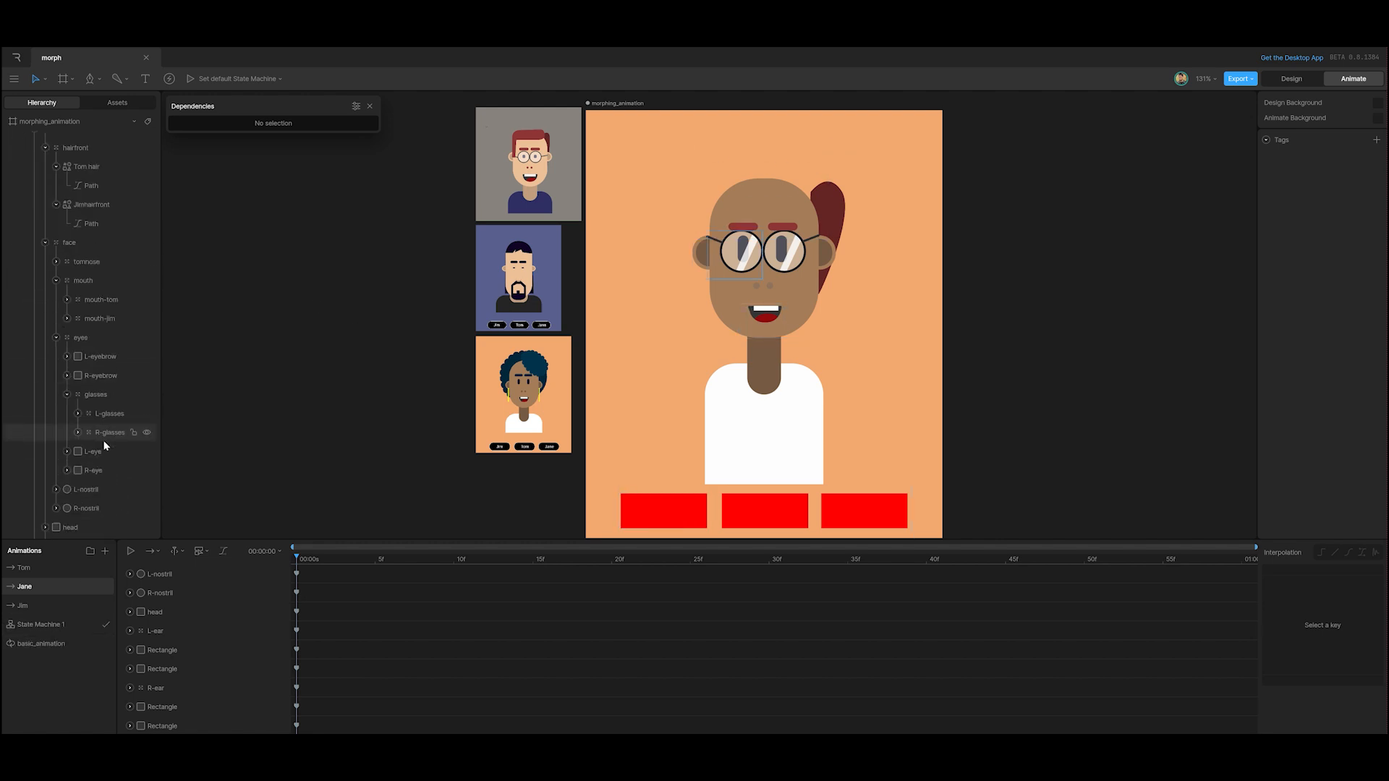
Hide the L-glasses and R-glasses groups in the Jane animation by setting their X and Y scale to 0%, and deselect.
{"action": "left_click", "coordinate": [106, 412]}
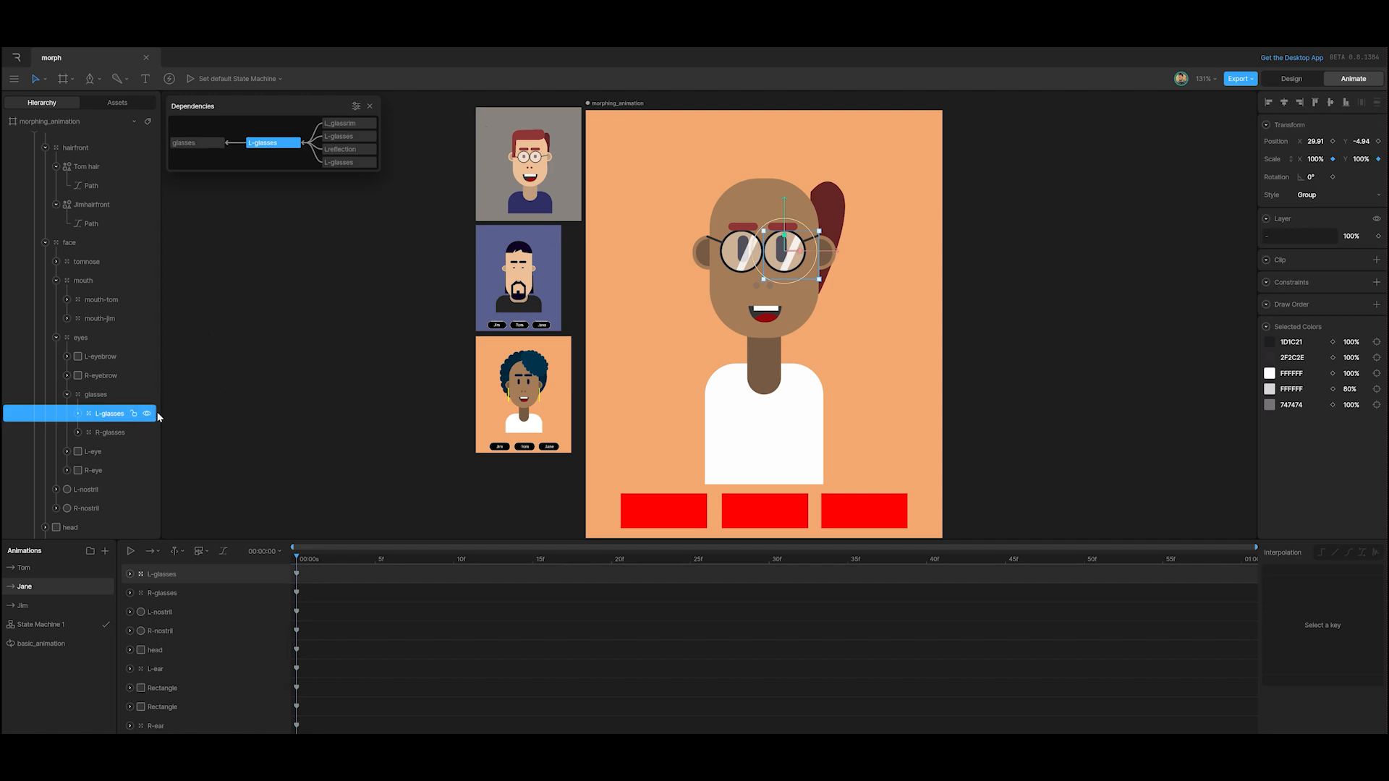
{"action": "left_click", "coordinate": [107, 433], "text": "shift"}
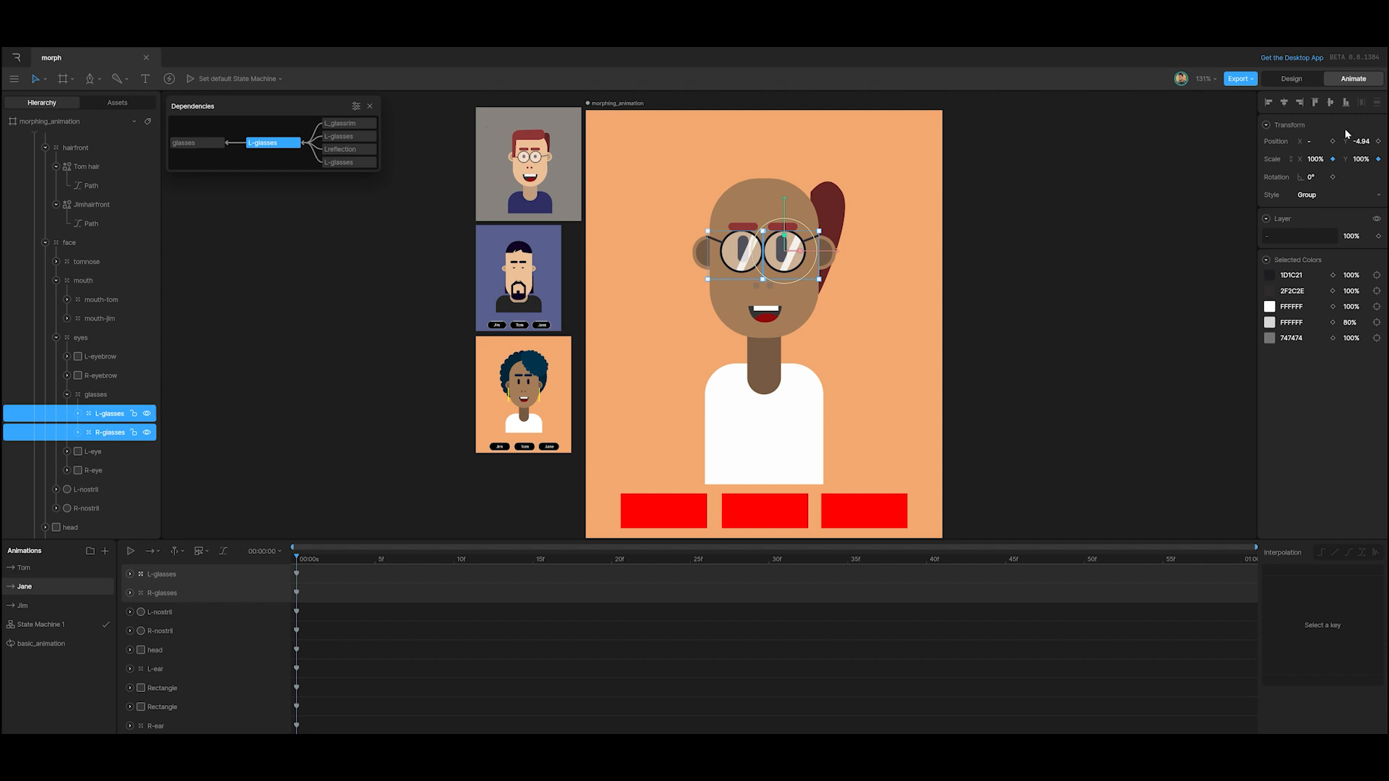
{"action": "left_click", "coordinate": [1316, 160]}
{"action": "type", "text": "0"}
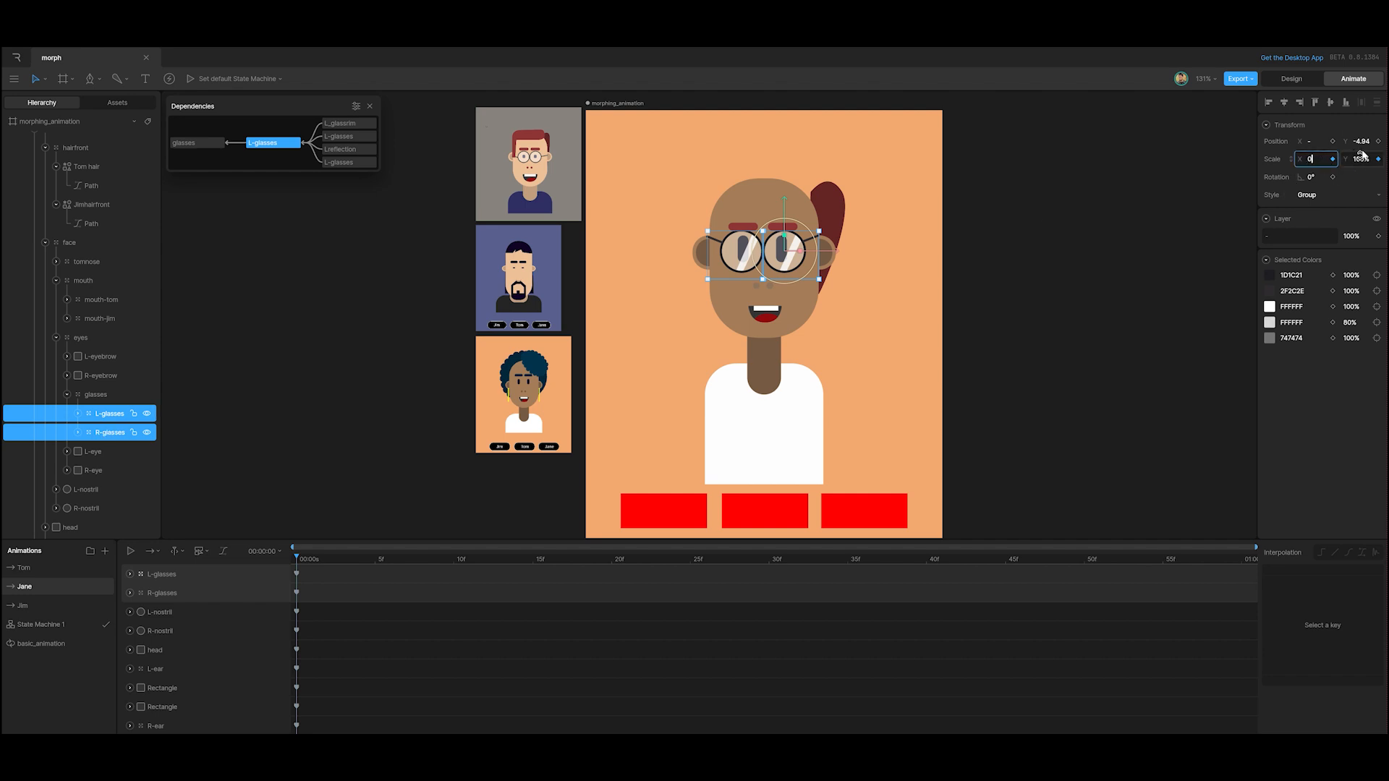
{"action": "left_click", "coordinate": [1362, 160]}
{"action": "type", "text": "0"}
{"action": "key", "text": "Return"}
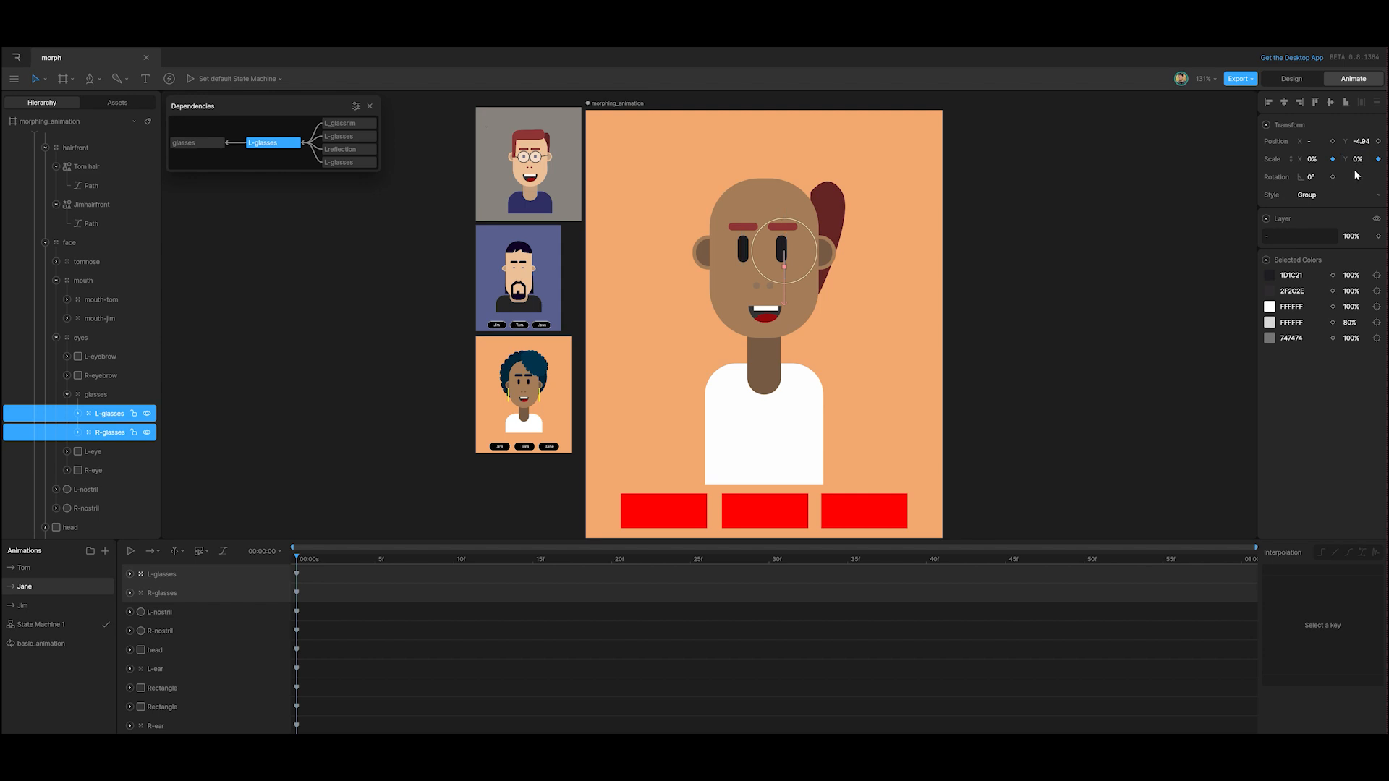
{"action": "left_click", "coordinate": [744, 228]}
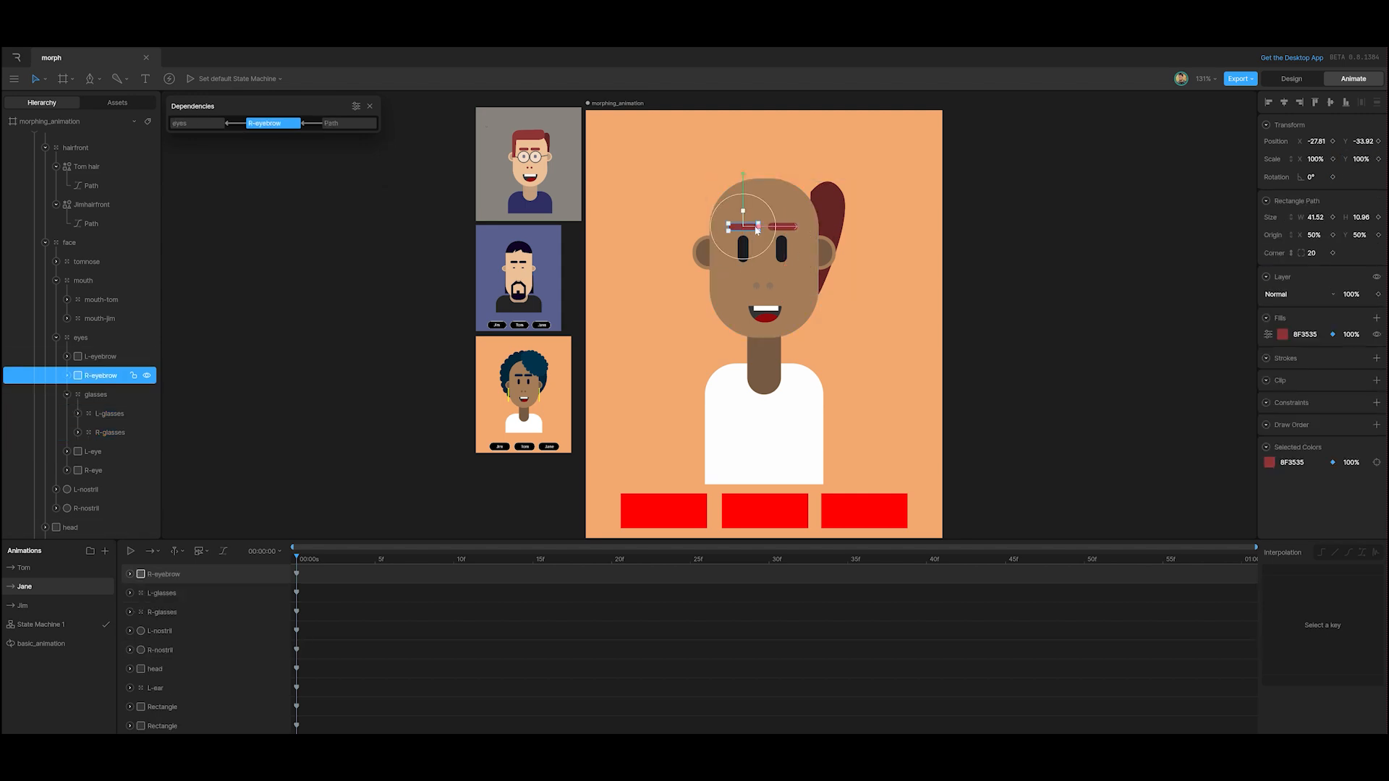
{"action": "left_click", "coordinate": [1038, 229]}
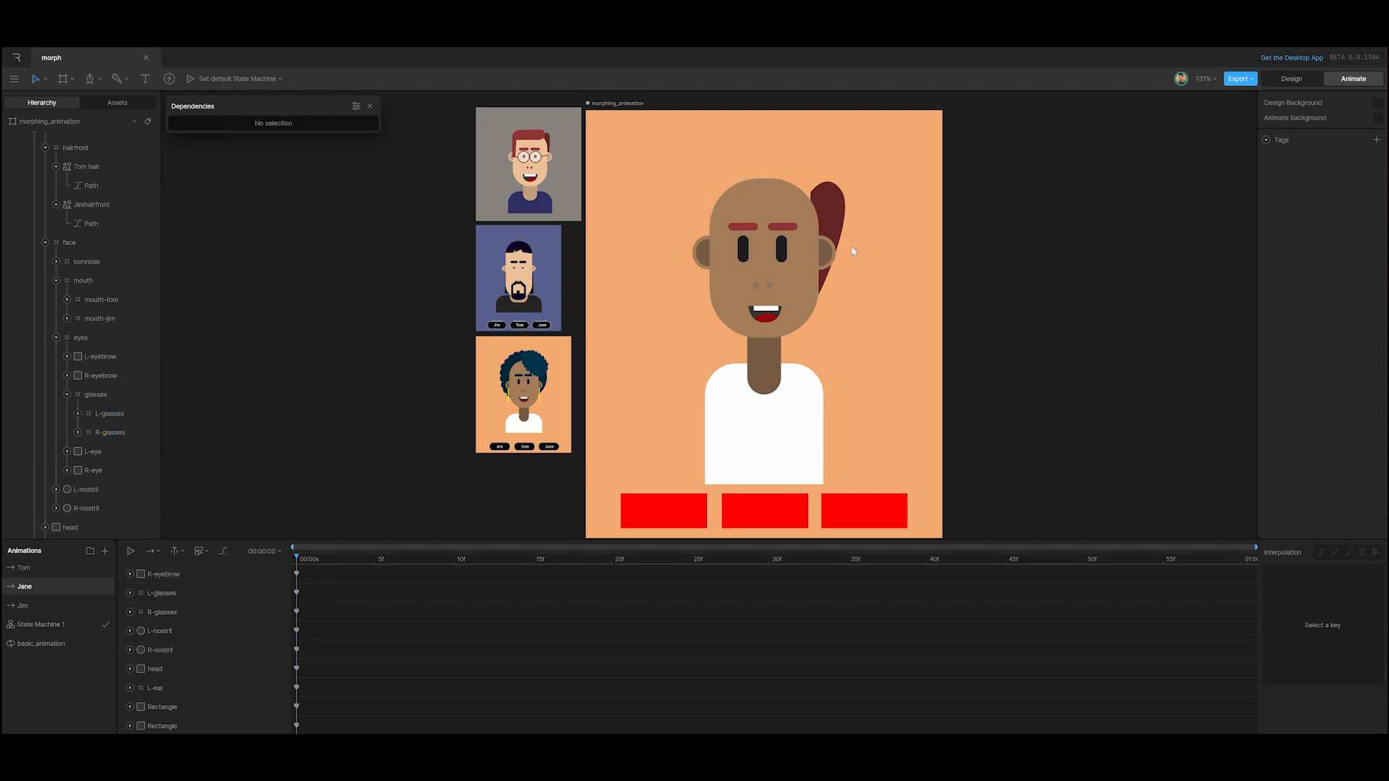
Play State Machine 1, trigger the three red rectangles repeatedly to preview the glasses morphing between characters, and stop playback.
{"action": "left_click", "coordinate": [40, 626]}
{"action": "left_click", "coordinate": [348, 550]}
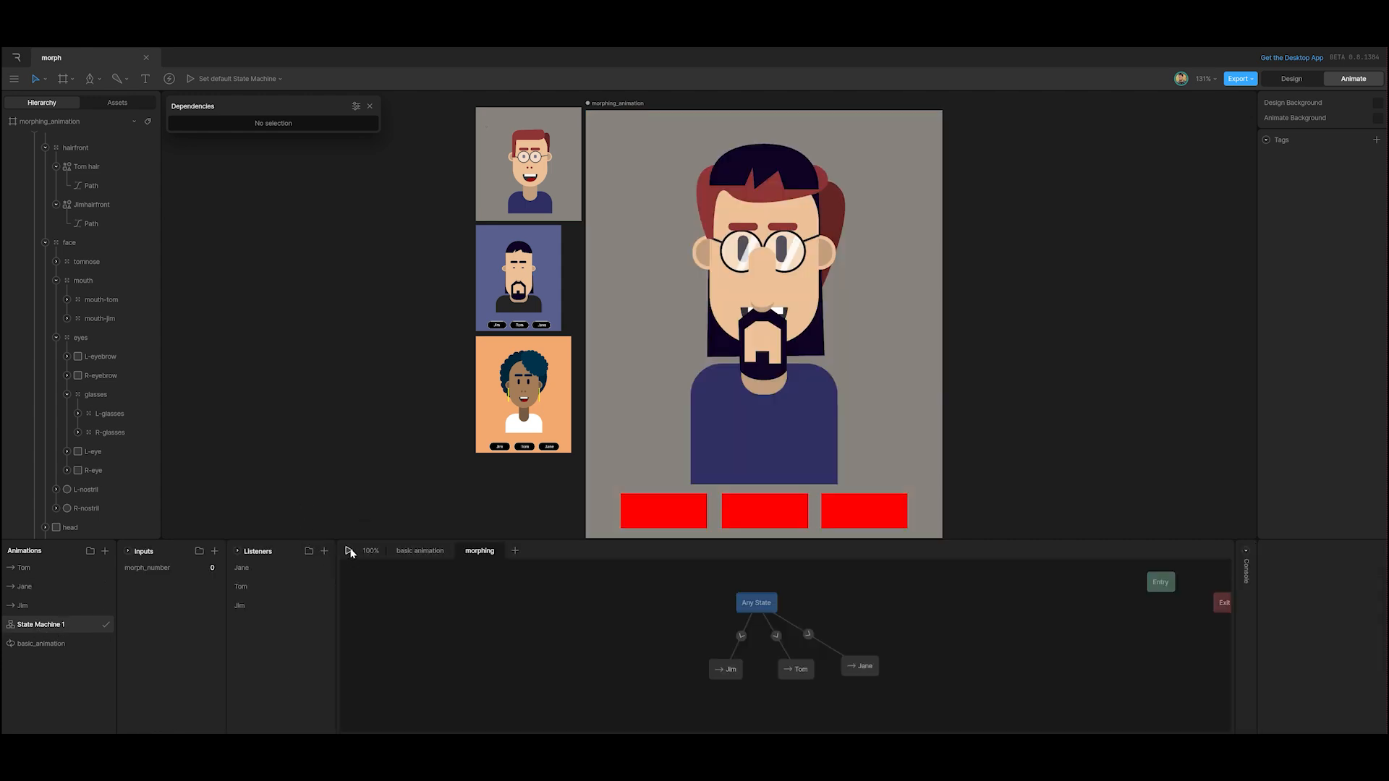
{"action": "left_click", "coordinate": [865, 514]}
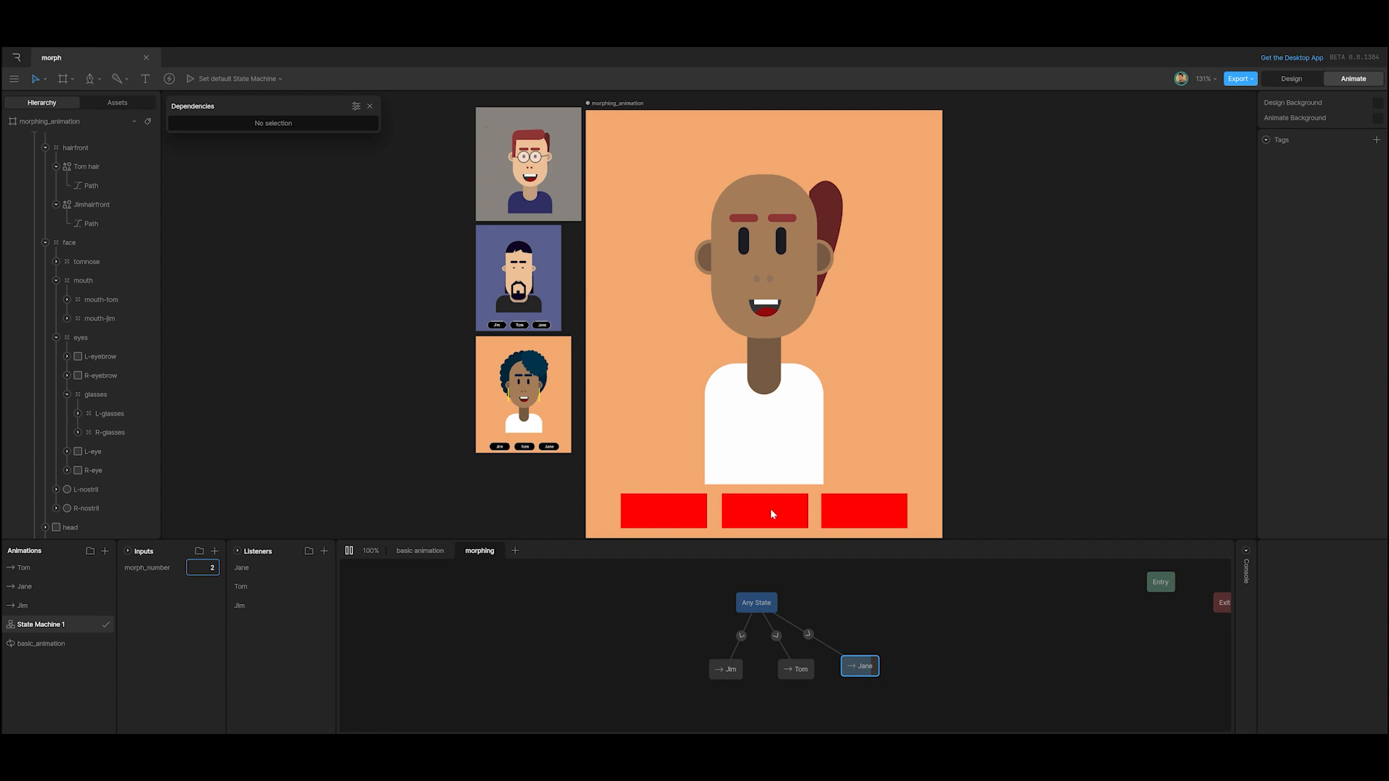
{"action": "left_click", "coordinate": [749, 516]}
{"action": "left_click", "coordinate": [684, 517]}
{"action": "left_click", "coordinate": [861, 514]}
{"action": "left_click", "coordinate": [754, 510]}
{"action": "left_click", "coordinate": [667, 513]}
{"action": "left_click", "coordinate": [763, 520]}
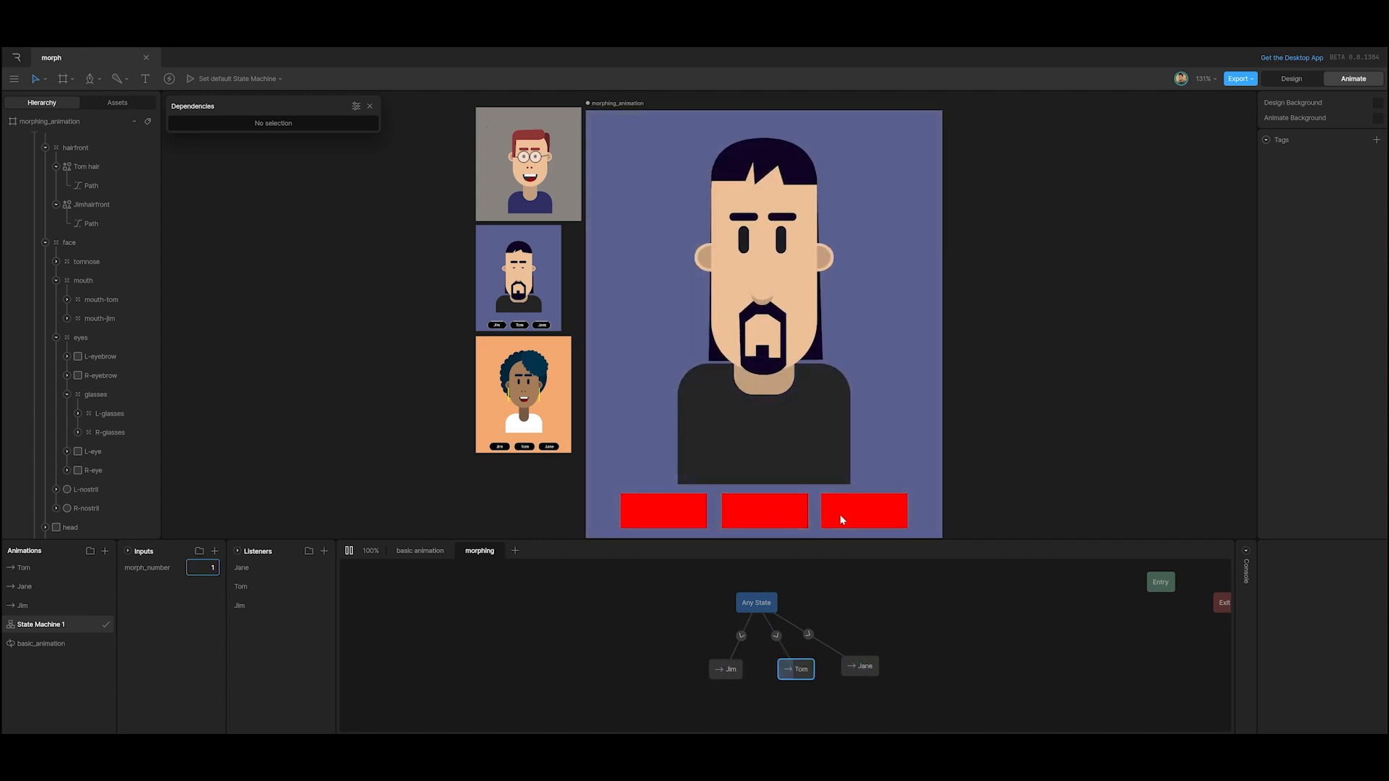
{"action": "left_click", "coordinate": [837, 512]}
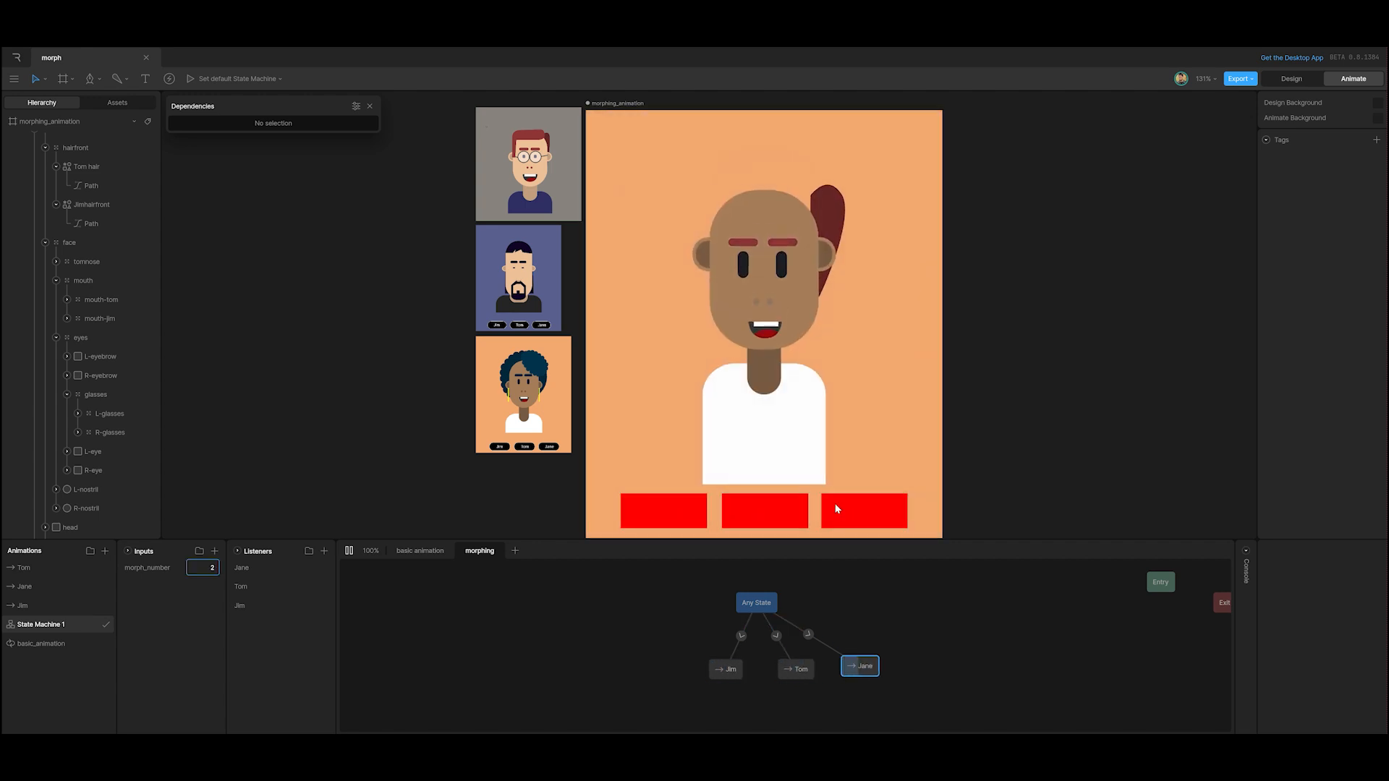
{"action": "left_click", "coordinate": [348, 551]}
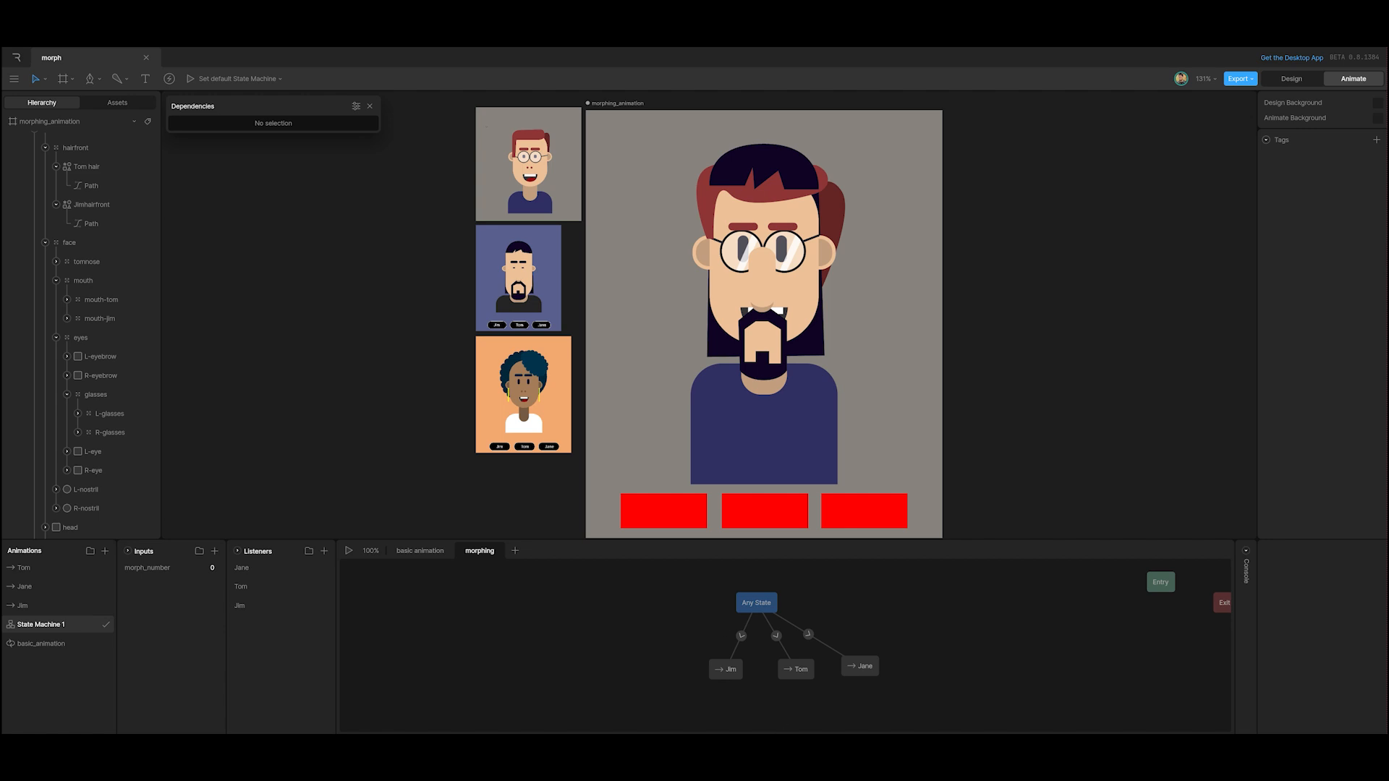
Switch to Illustrator, copy Jane's dark blue round back-hair shape, and paste it into the Rive file as an SVG asset.
{"action": "mouse_move", "coordinate": [825, 746]}
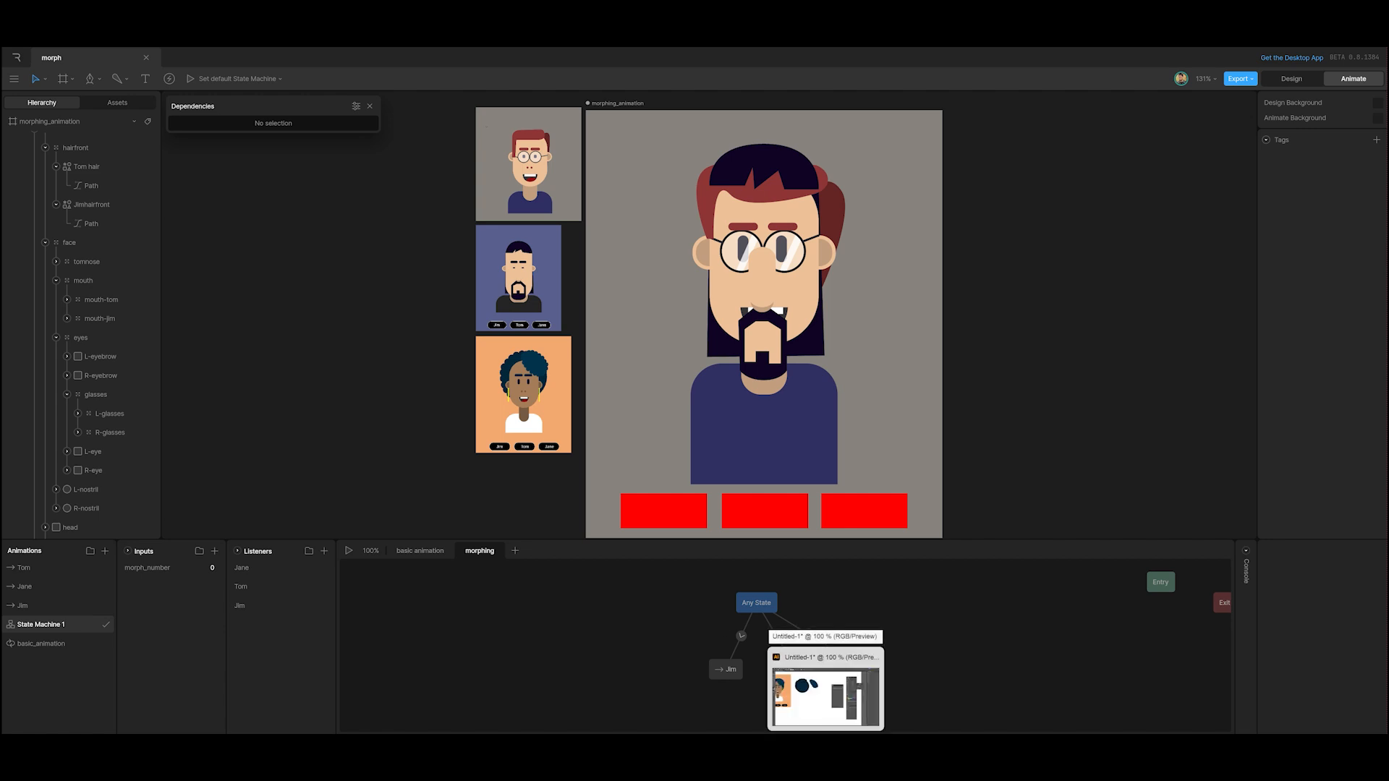
{"action": "left_click", "coordinate": [826, 690]}
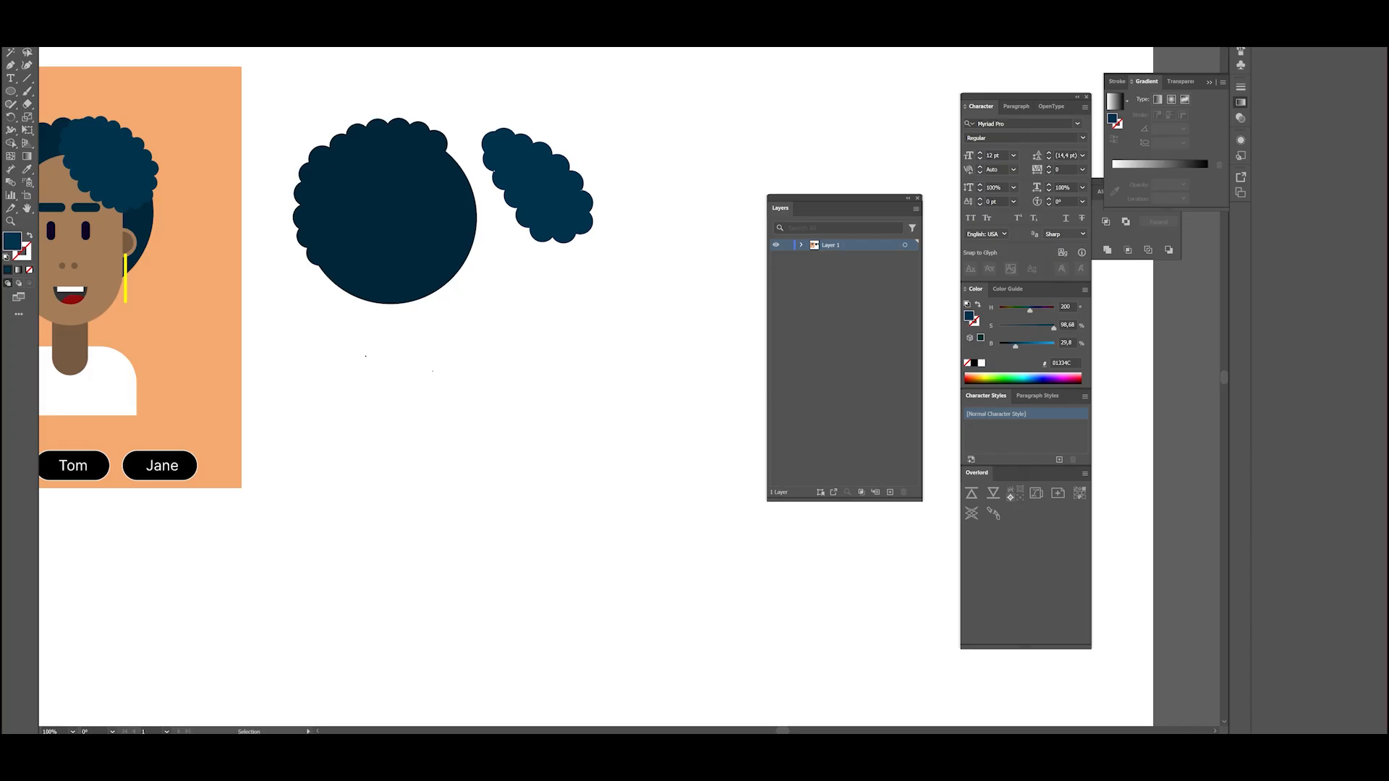
{"action": "left_click", "coordinate": [383, 267]}
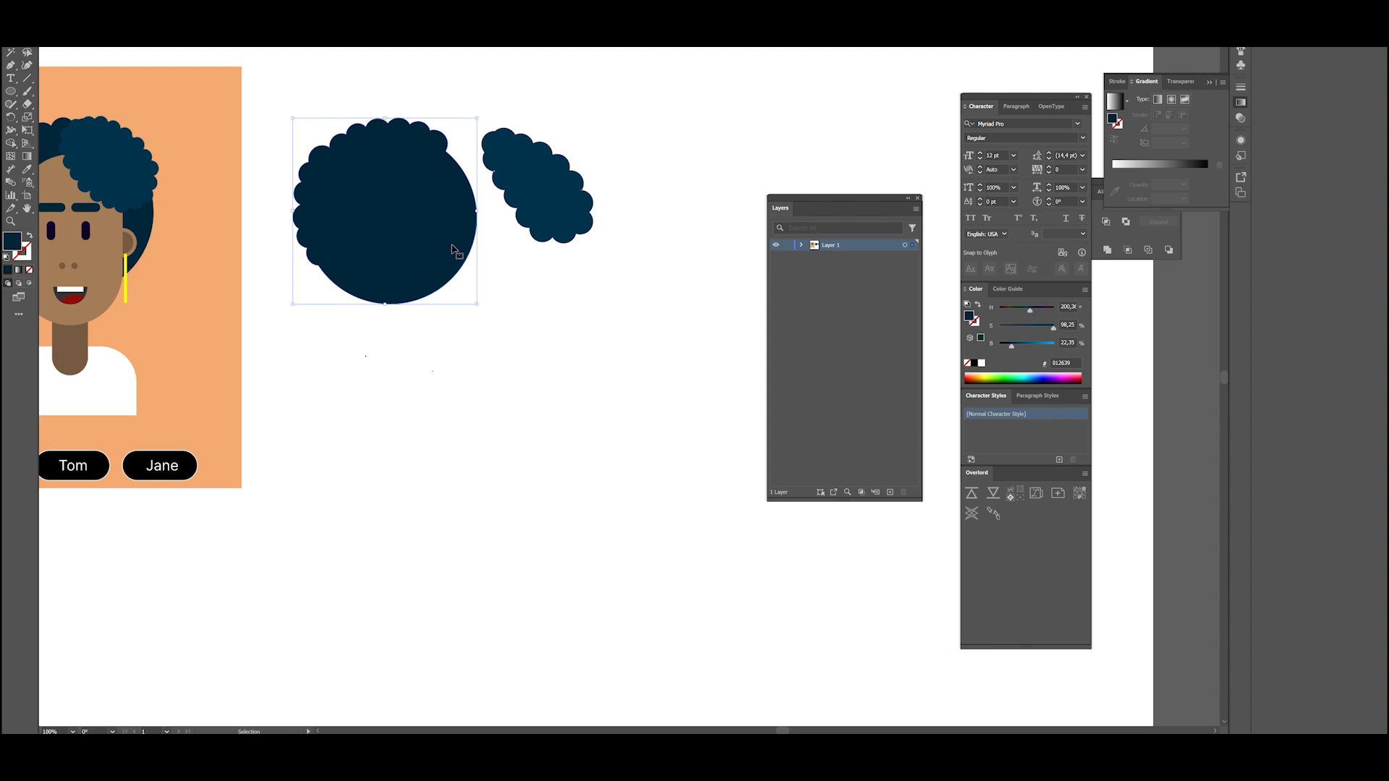
{"action": "key", "text": "a"}
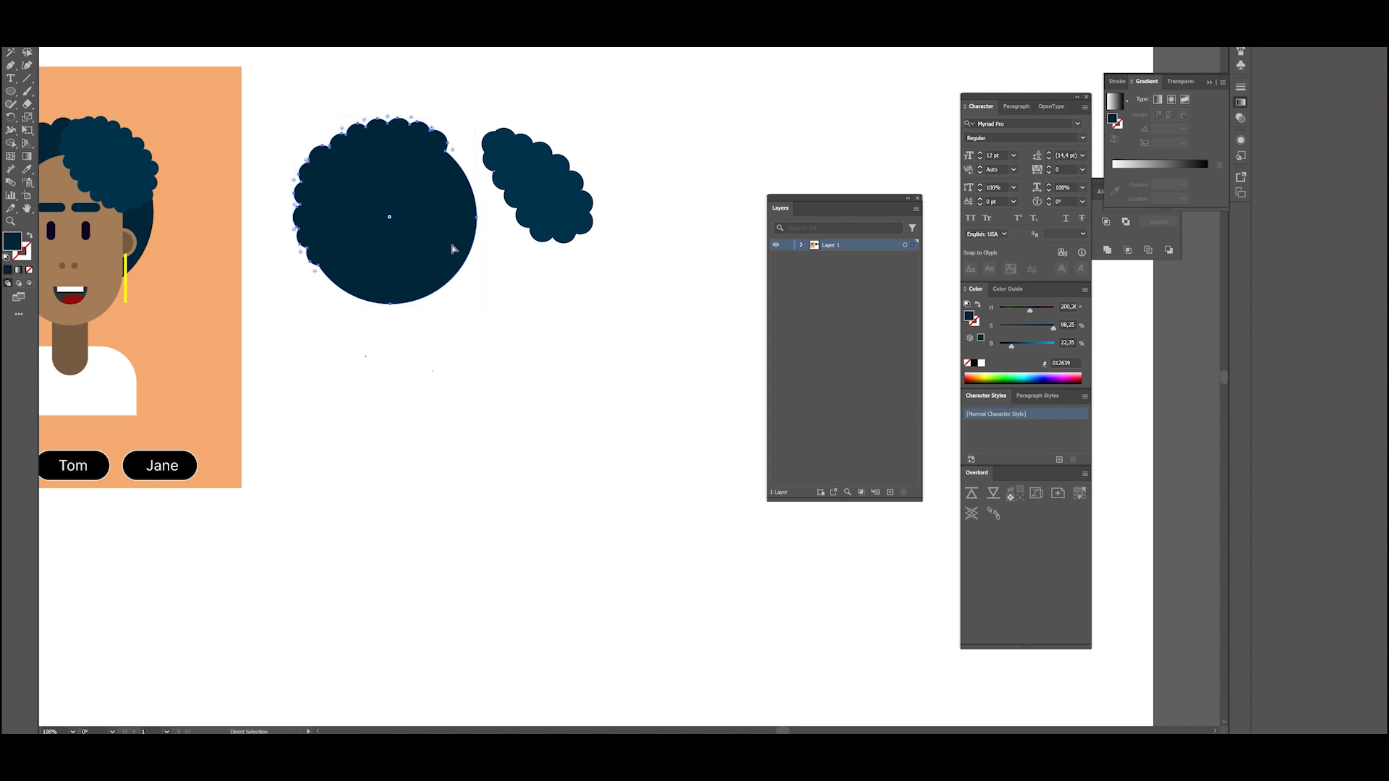
{"action": "key", "text": "v"}
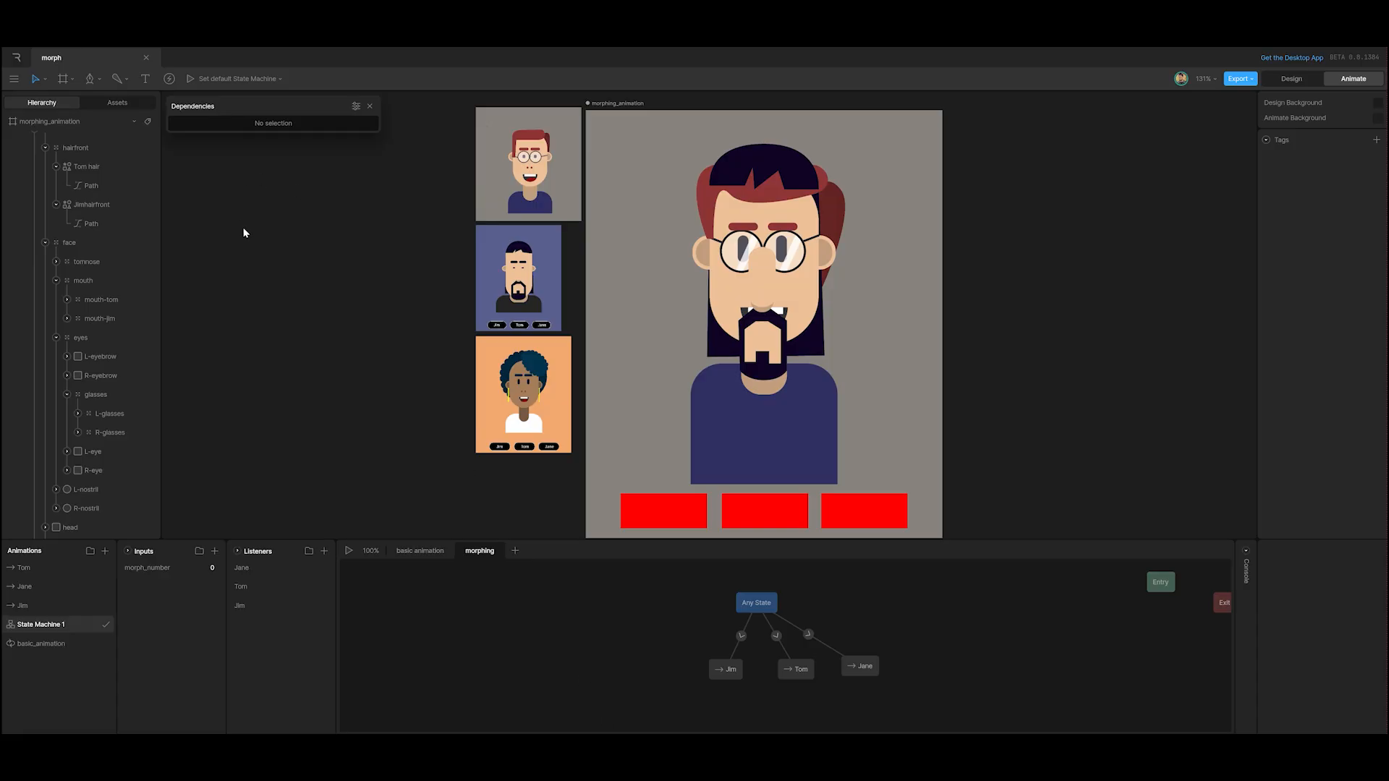
{"action": "key", "text": "ctrl+v"}
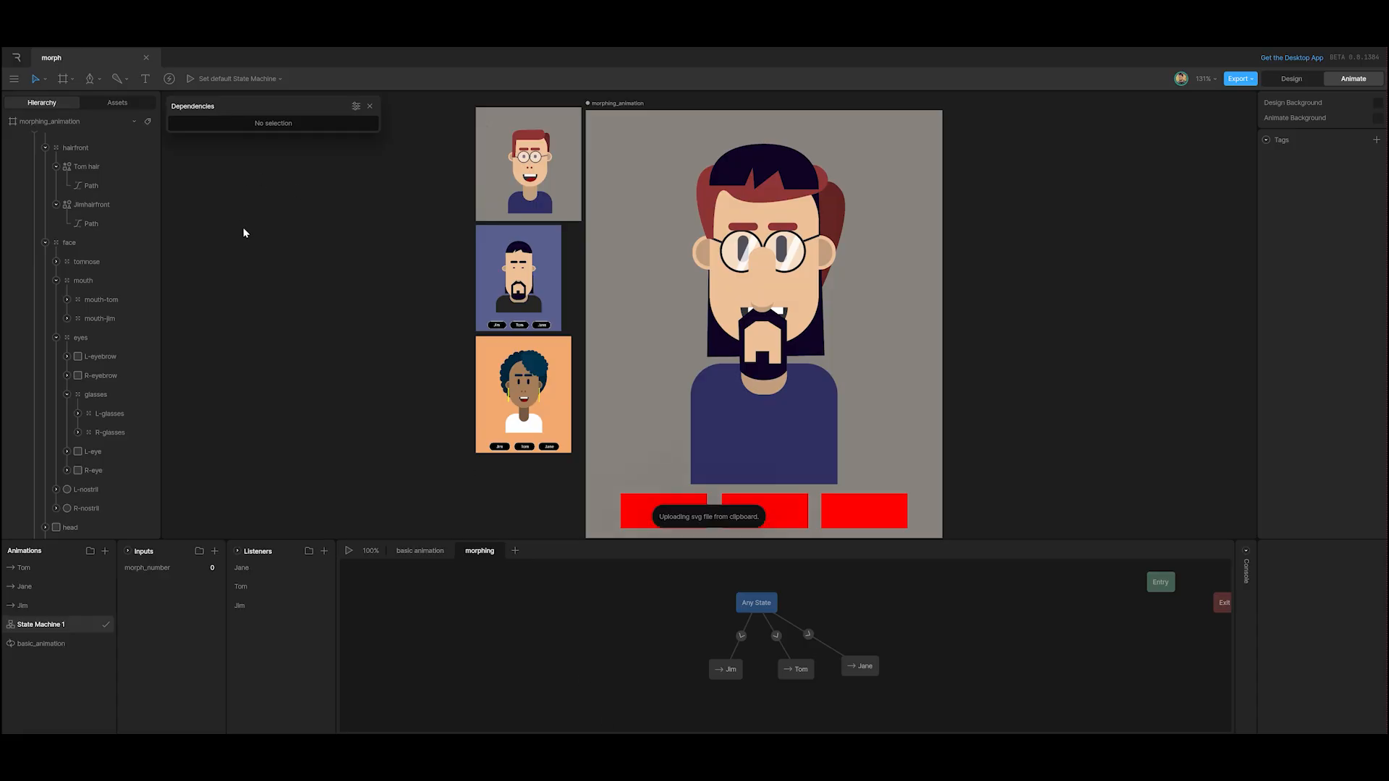
Place the newly imported Layer_1 hair asset on the morphing_animation artboard and undo the accidental shift of the master group.
{"action": "left_click", "coordinate": [119, 103]}
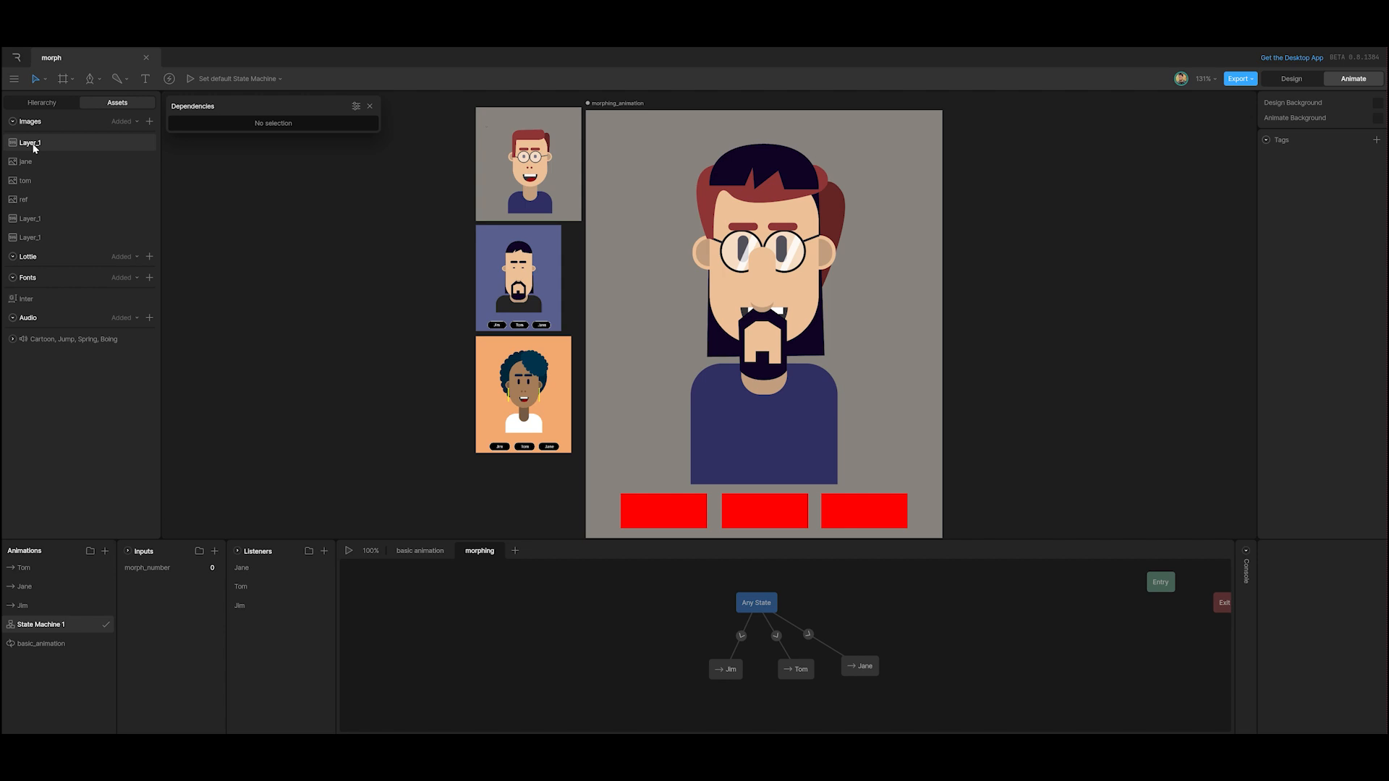
{"action": "left_click", "coordinate": [33, 146]}
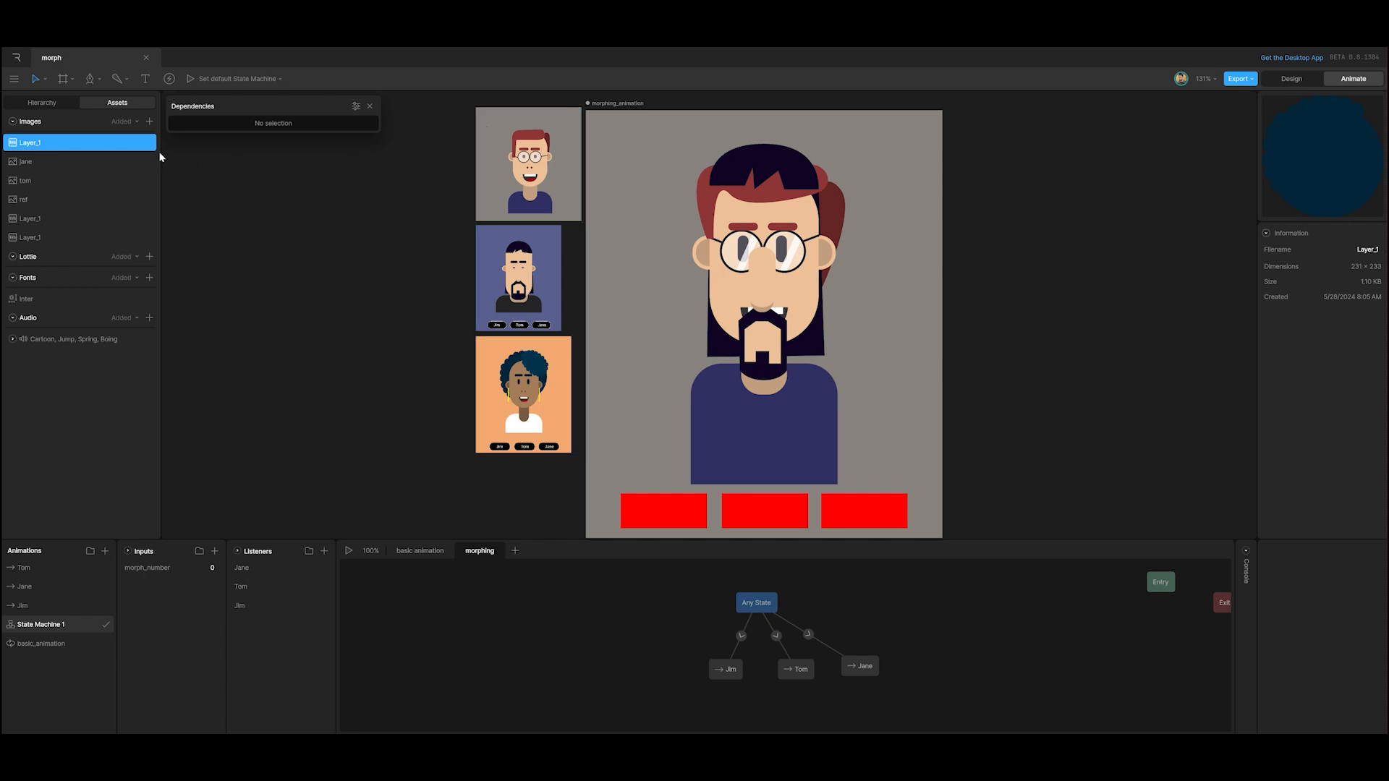
{"action": "left_click", "coordinate": [40, 105]}
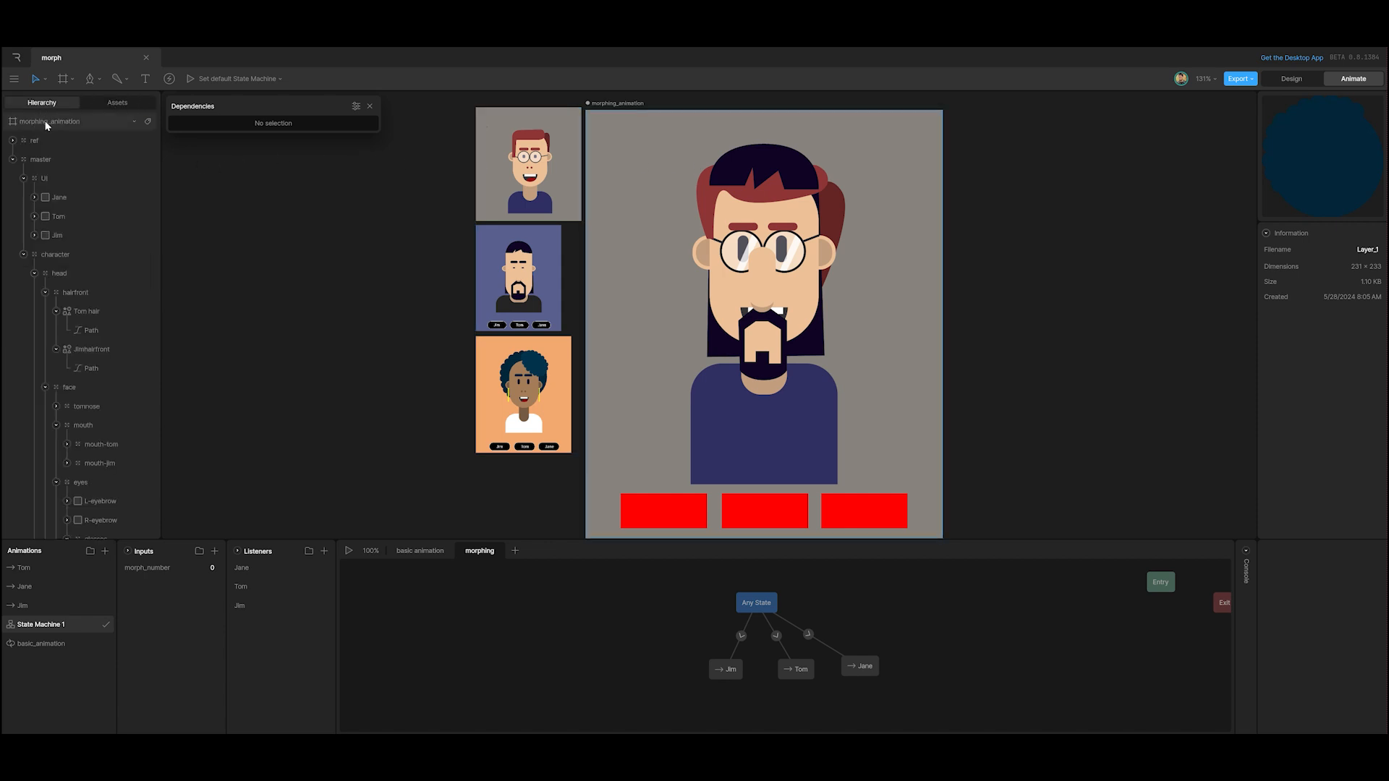
{"action": "left_click", "coordinate": [112, 105]}
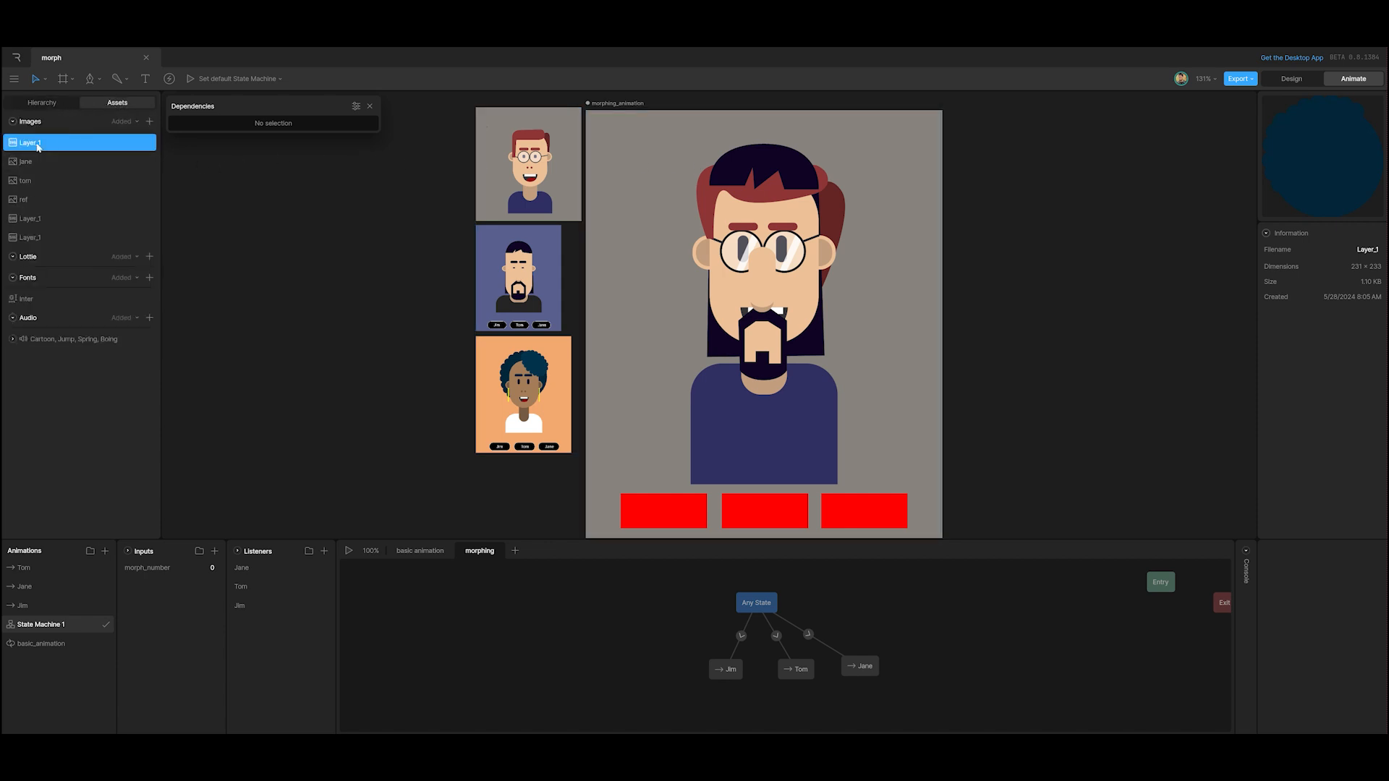
{"action": "left_click_drag", "start_coordinate": [40, 149], "coordinate": [816, 251]}
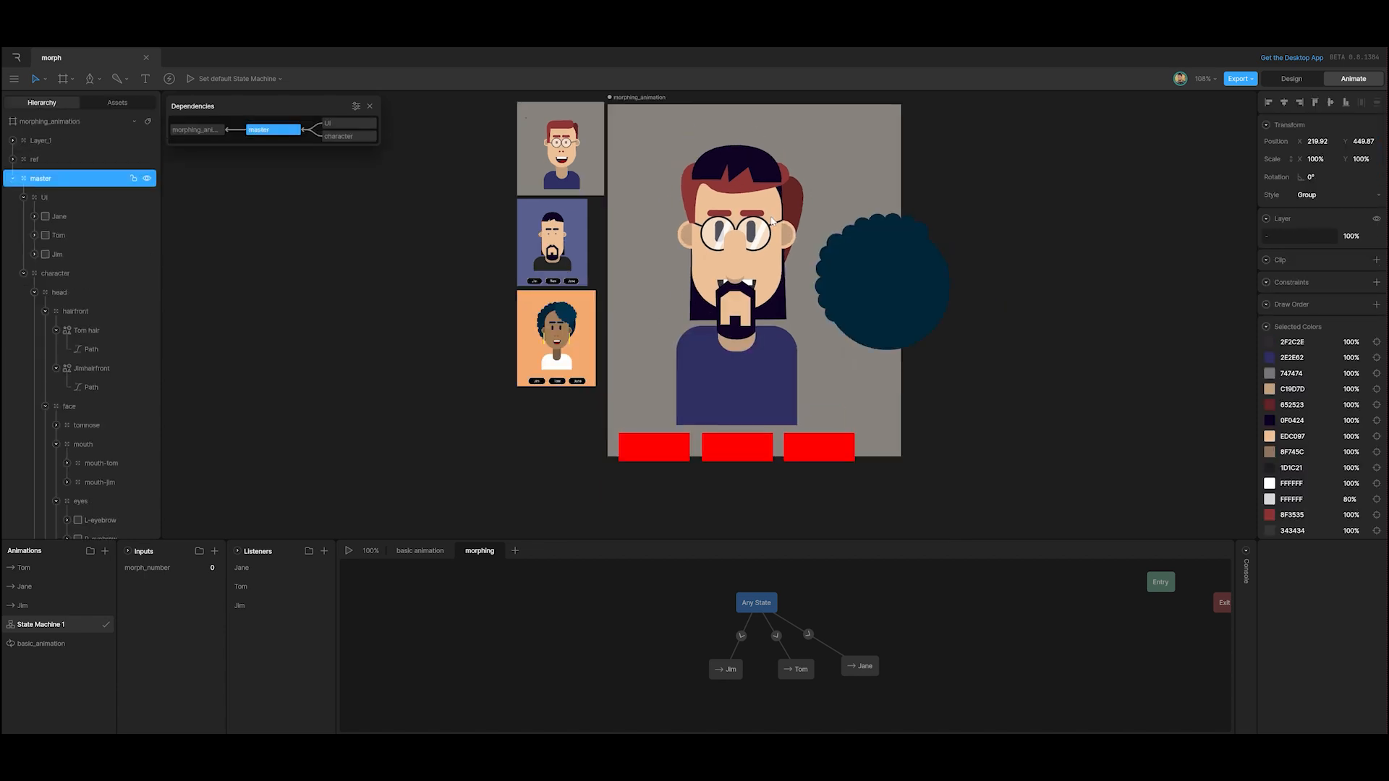
{"action": "mouse_move", "coordinate": [775, 224]}
{"action": "left_mouse_down"}
{"action": "mouse_move", "coordinate": [745, 208]}
{"action": "mouse_move", "coordinate": [771, 216]}
{"action": "left_mouse_up"}
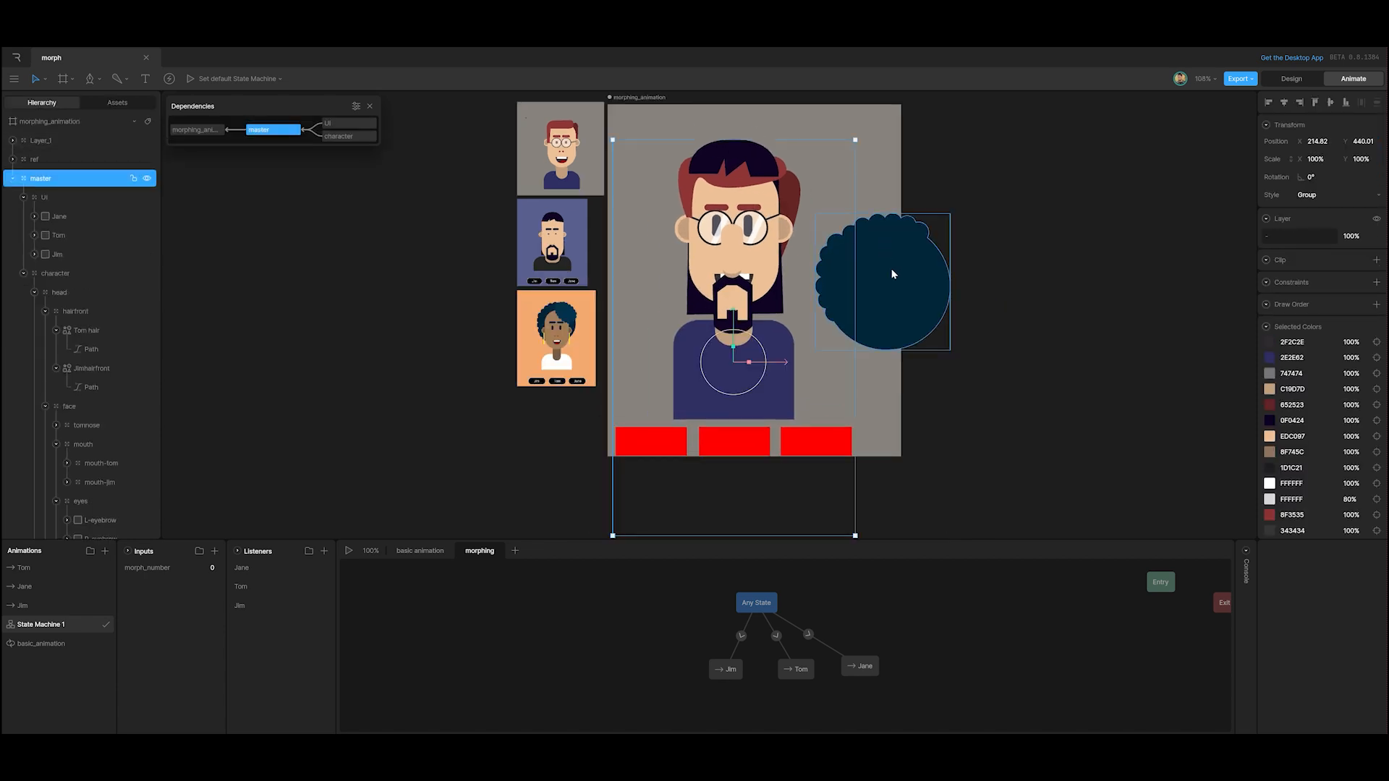
{"action": "key", "text": "ctrl+z"}
Switch to Design mode and move the Layer_1 hair over the character's head, to about X 119, Y 41.
{"action": "left_click", "coordinate": [918, 295]}
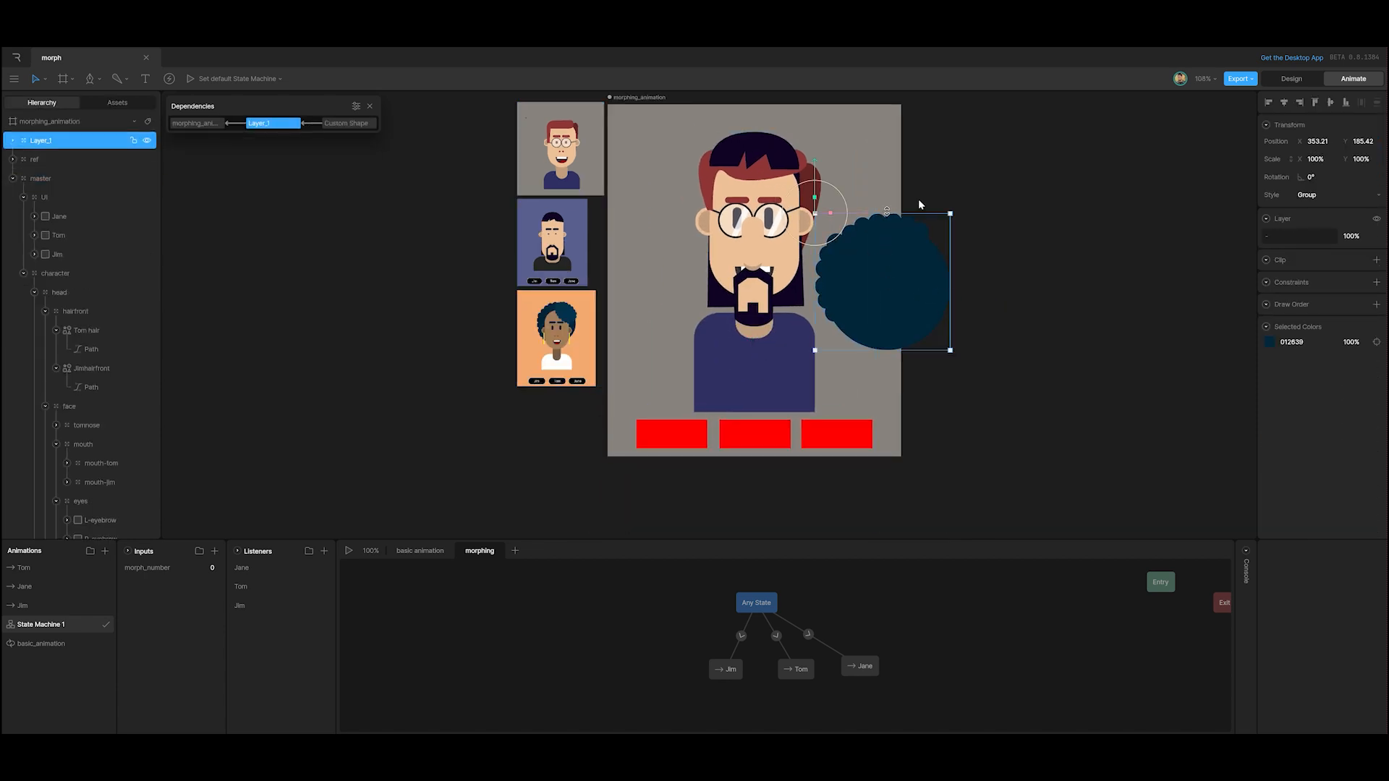
{"action": "left_click", "coordinate": [1311, 85]}
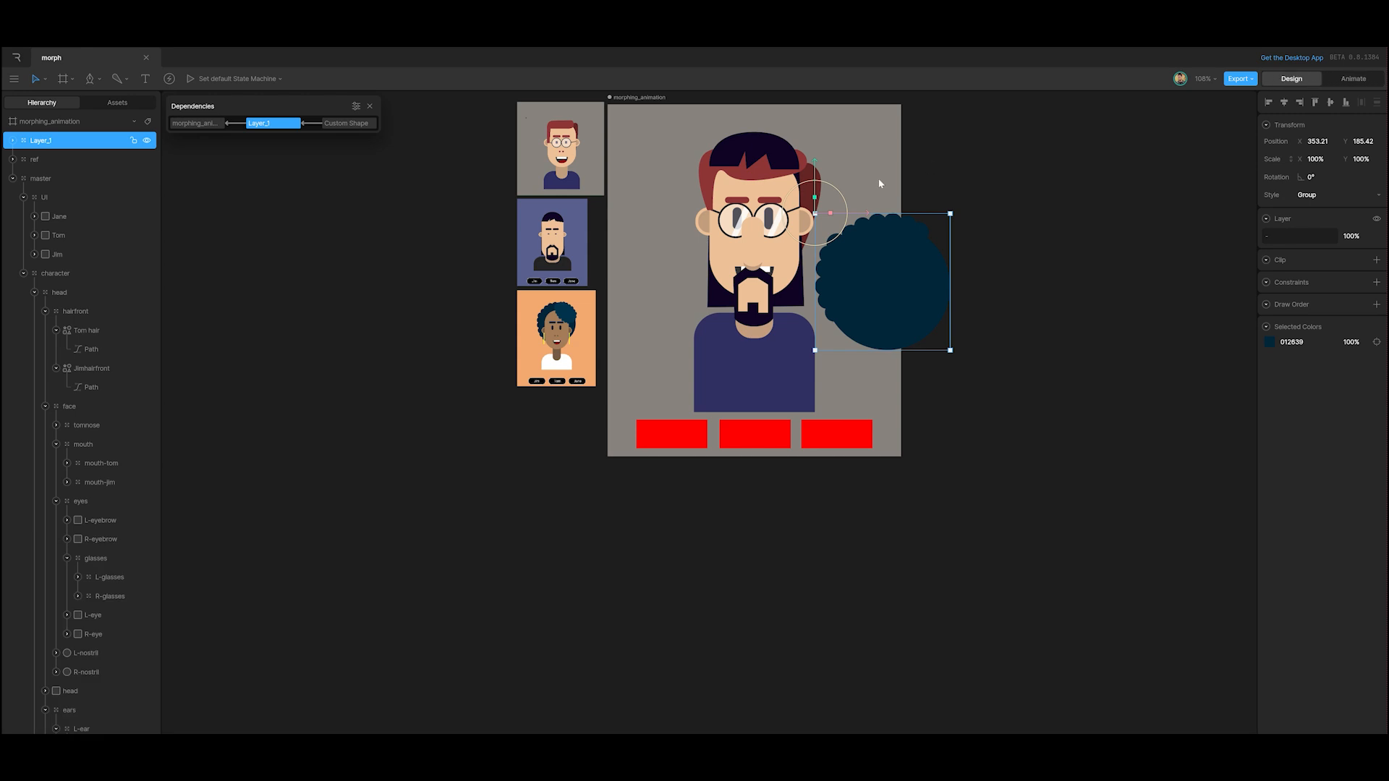
{"action": "left_click_drag", "start_coordinate": [857, 216], "coordinate": [717, 134]}
{"action": "left_click_drag", "start_coordinate": [676, 80], "coordinate": [677, 79]}
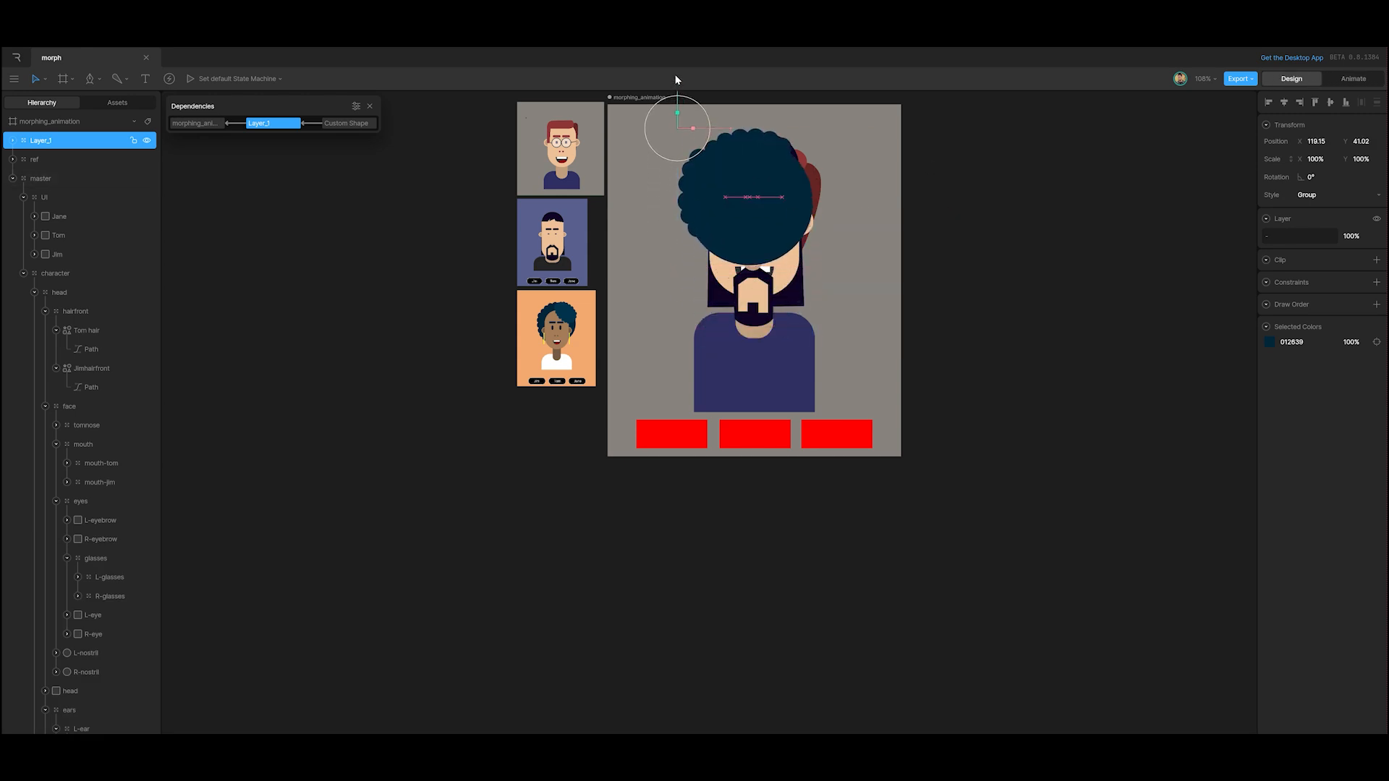
Use Freeze to move the Layer_1 group's origin to the hair's center at about X 244, Y 169, and finish Freeze.
{"action": "key", "text": "y"}
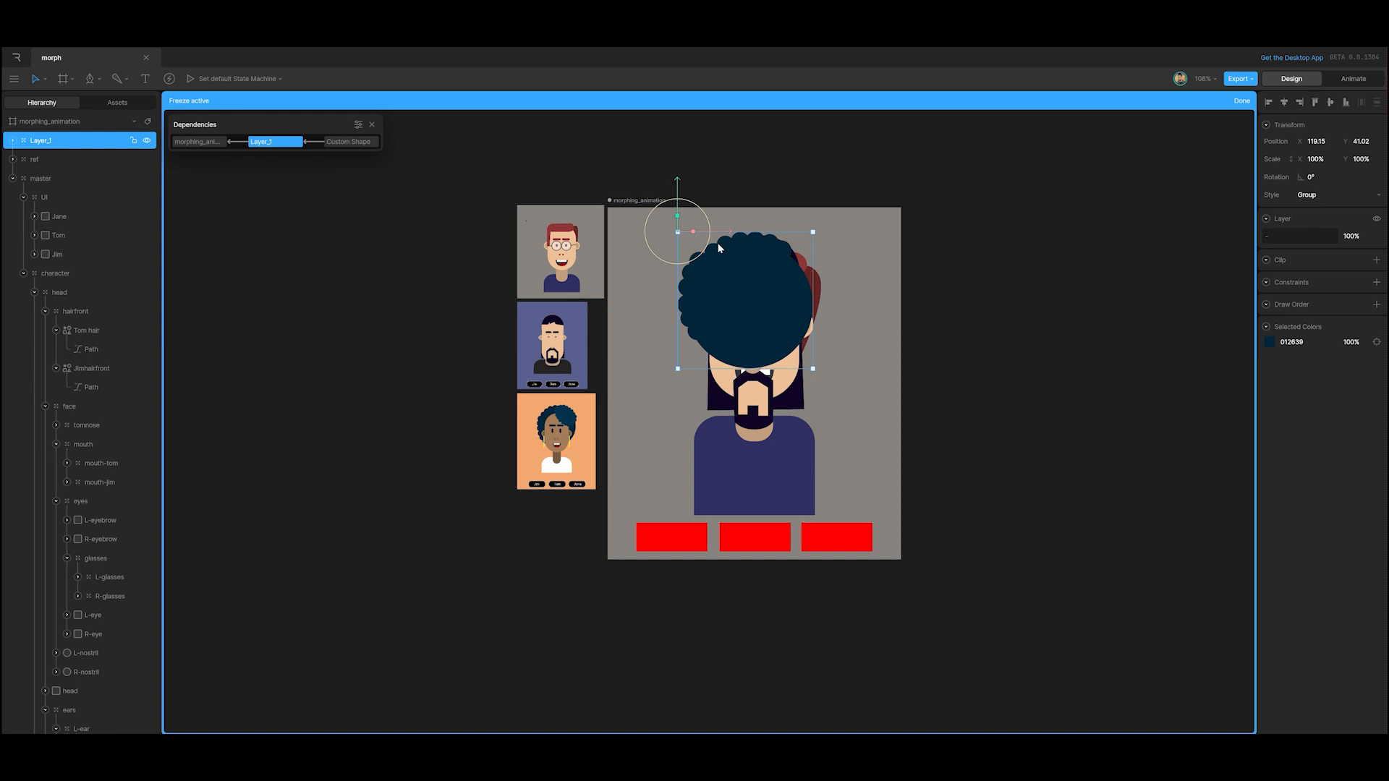
{"action": "key", "text": "y"}
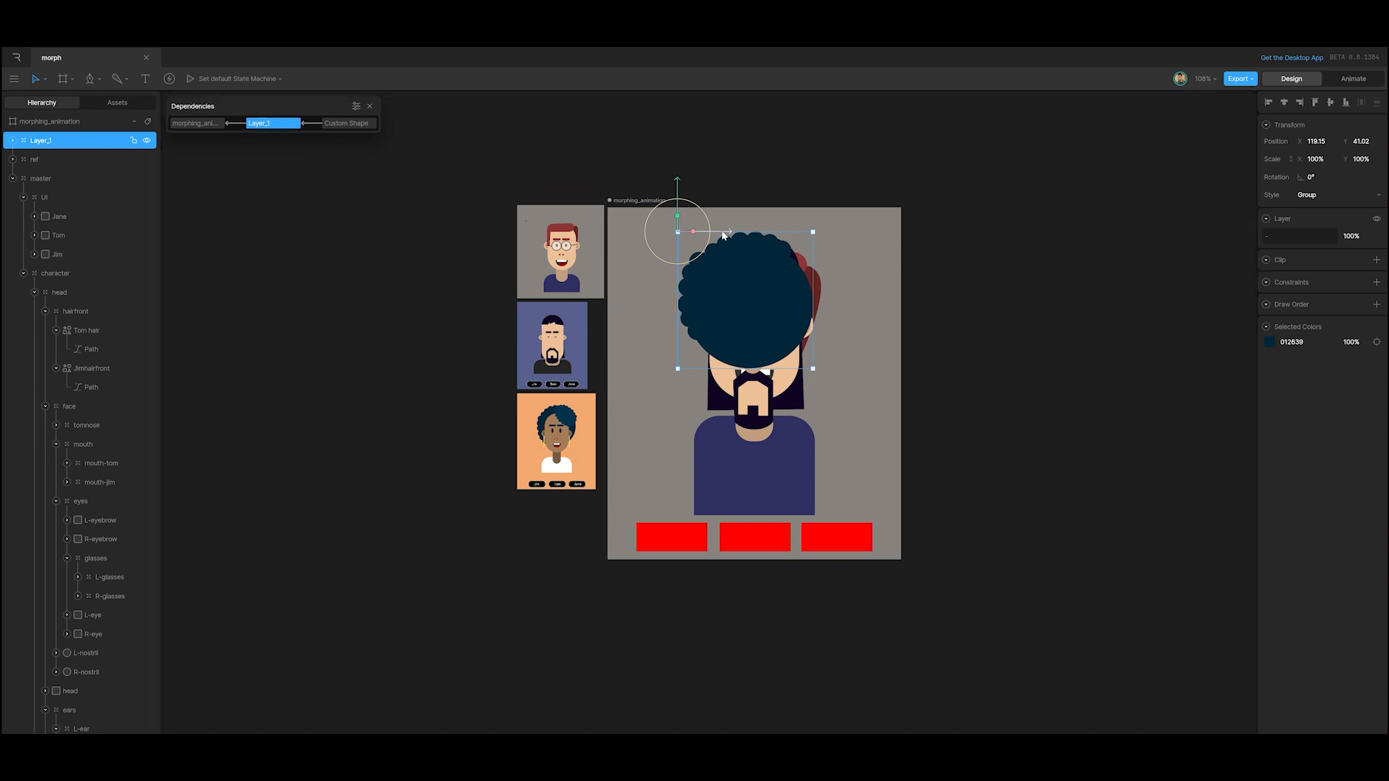
{"action": "left_click_drag", "start_coordinate": [725, 236], "coordinate": [811, 232]}
{"action": "key", "text": "ctrl+z"}
{"action": "key", "text": "y"}
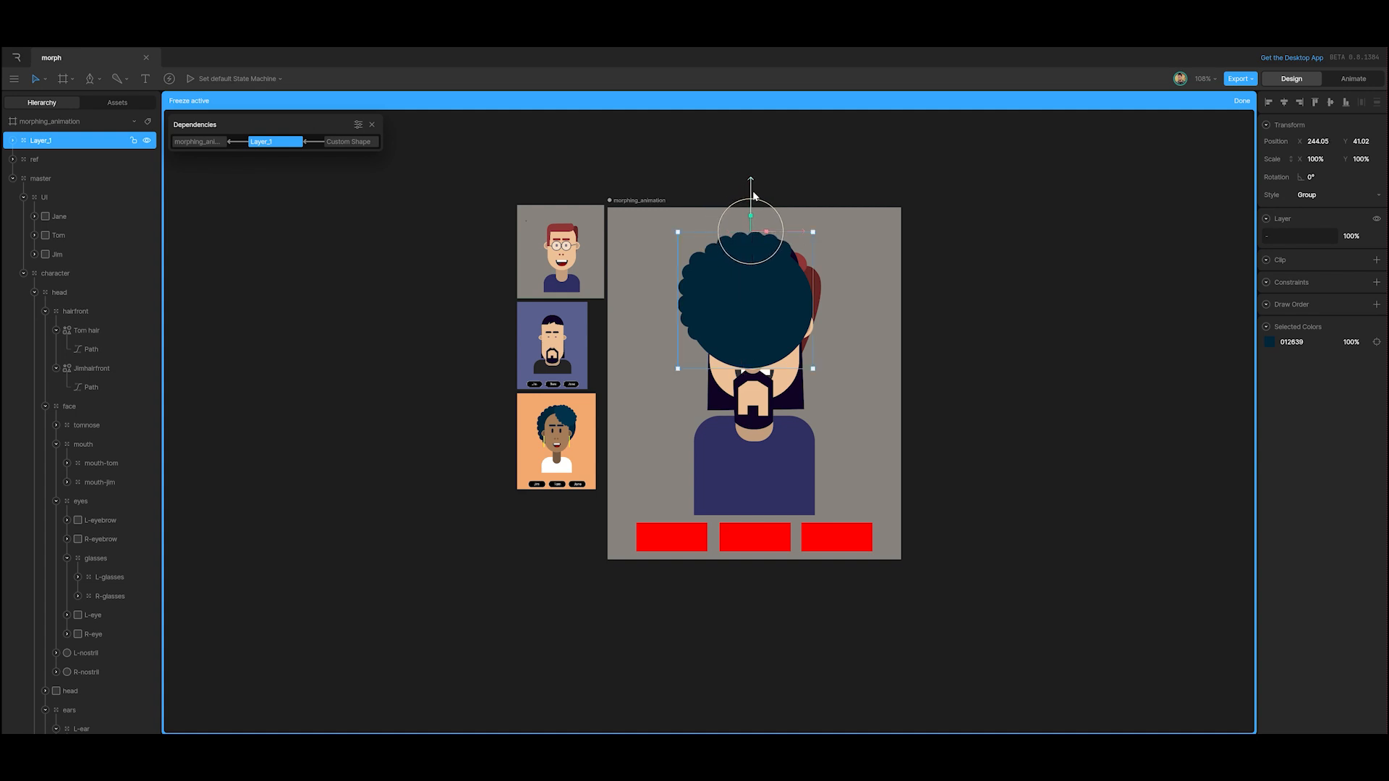
{"action": "left_click_drag", "start_coordinate": [752, 179], "coordinate": [753, 256]}
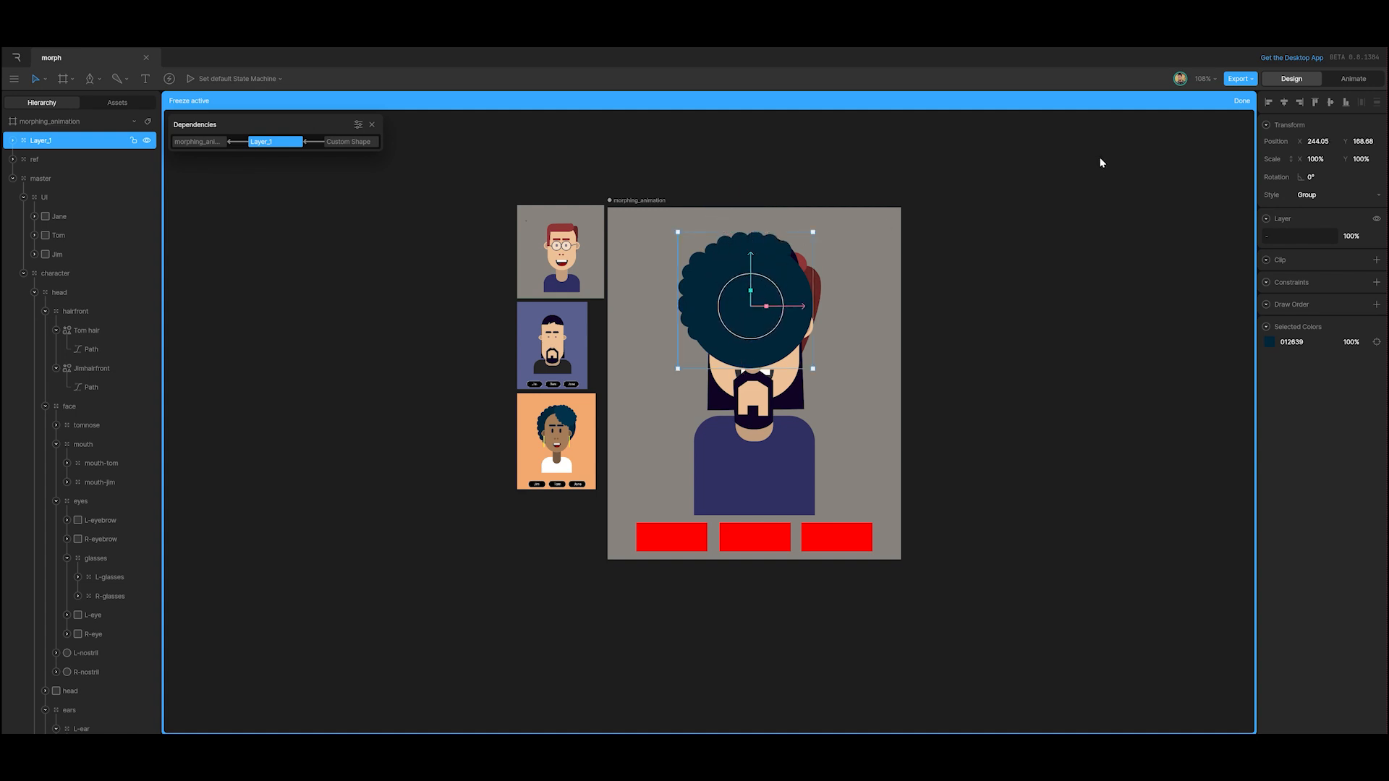
{"action": "left_click", "coordinate": [1242, 102]}
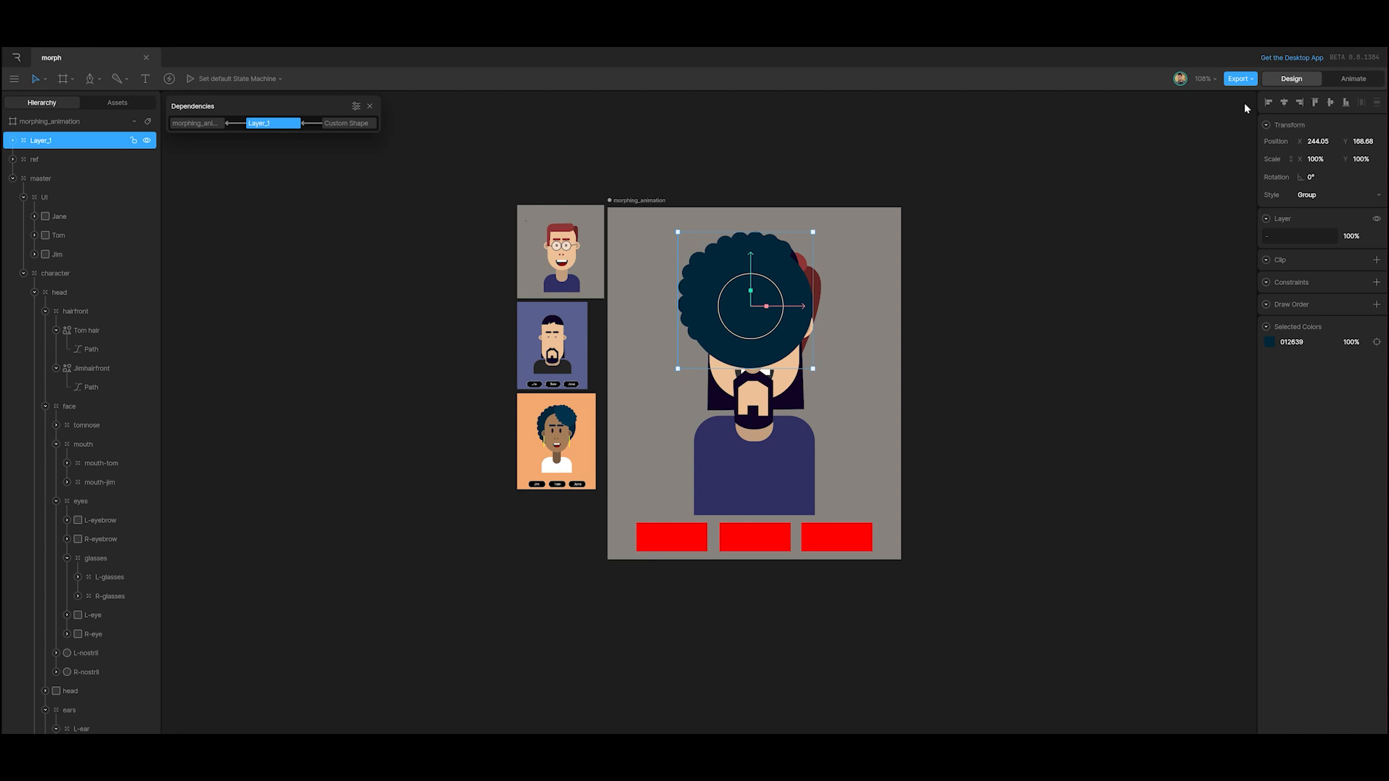
Rename the Layer_1 hair group as janehairback and deselect it.
{"action": "double_click", "coordinate": [56, 142]}
{"action": "type", "text": "Jane"}
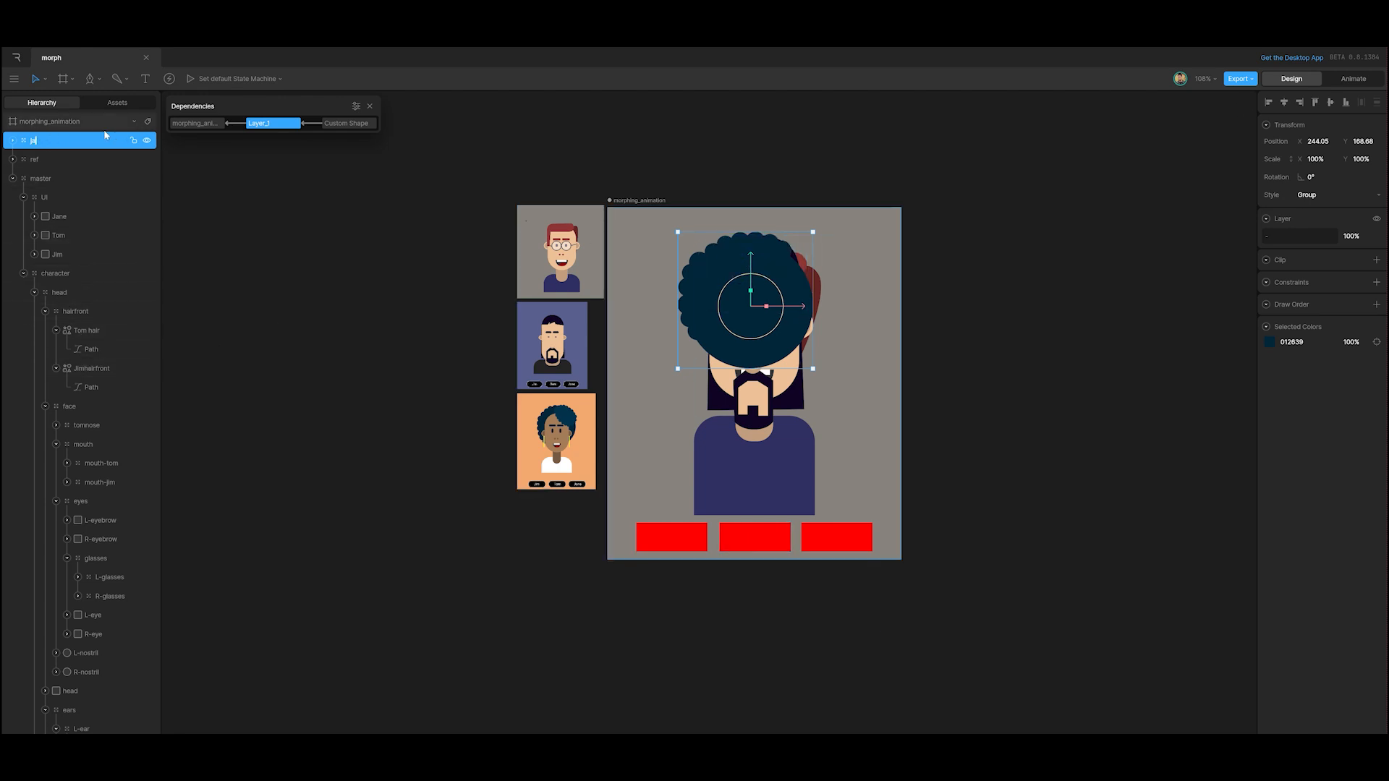
{"action": "type", "text": "hairback"}
{"action": "key", "text": "Return"}
{"action": "left_click", "coordinate": [244, 441]}
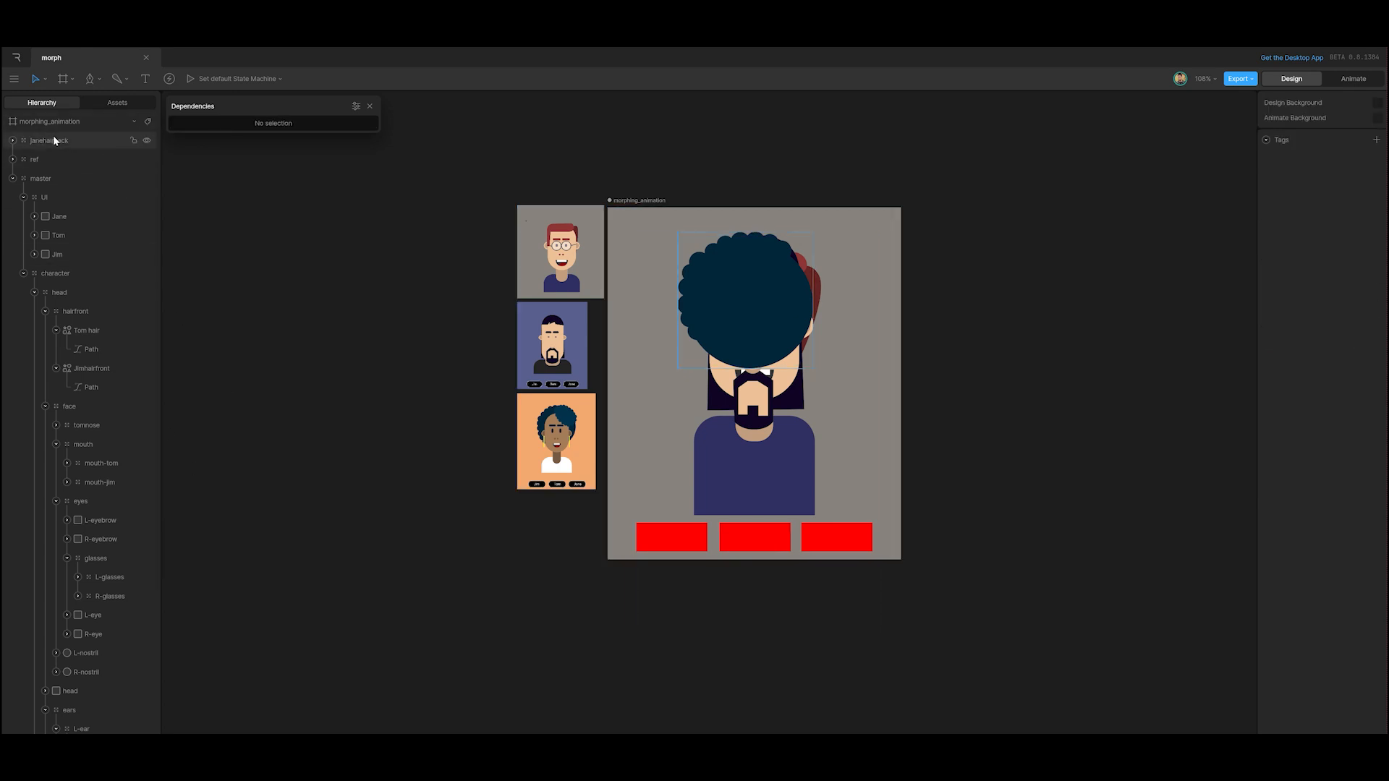
Move the janehairback group into the hairback group inside the character's head.
{"action": "left_click", "coordinate": [54, 138]}
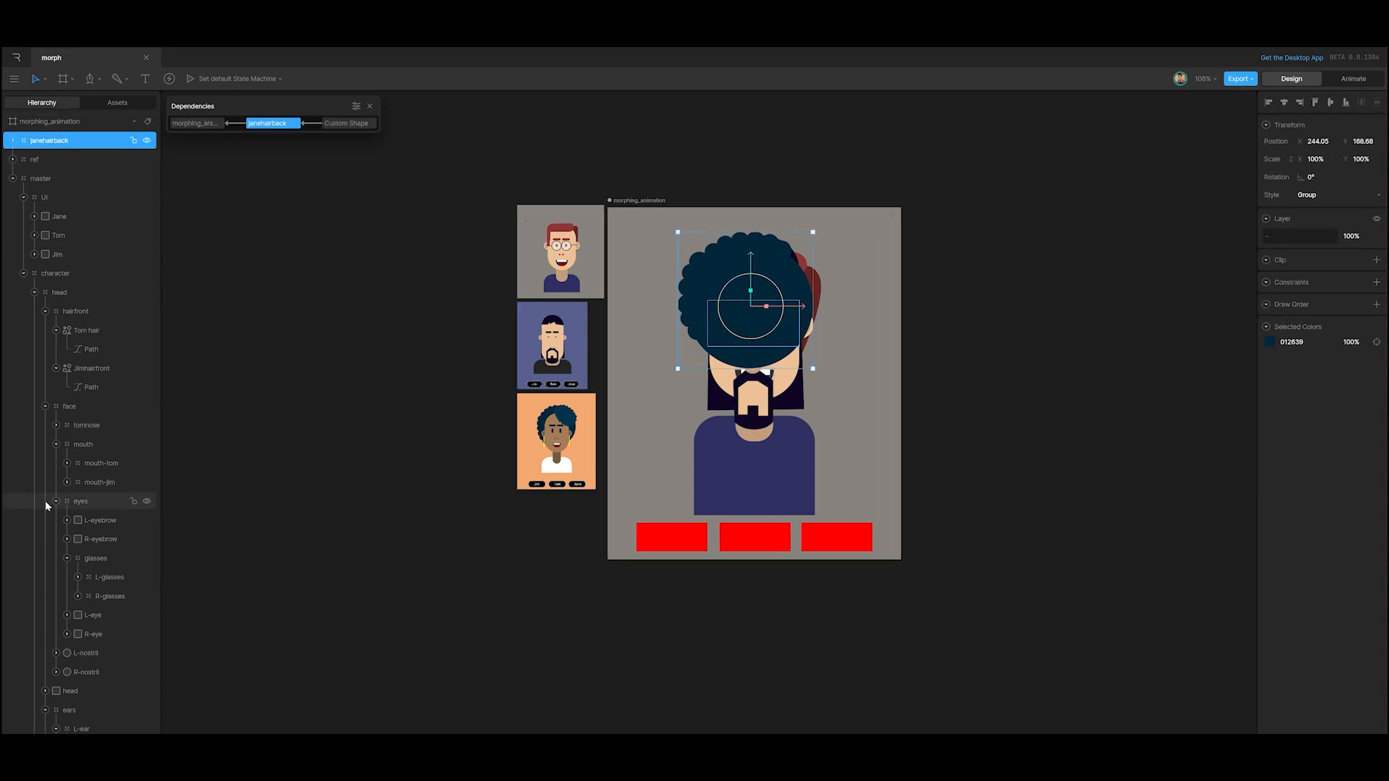
{"action": "scroll", "coordinate": [45, 501], "scroll_direction": "down", "scroll_amount": 2}
{"action": "scroll", "coordinate": [46, 500], "scroll_direction": "up", "scroll_amount": 2}
{"action": "left_click", "coordinate": [45, 406]}
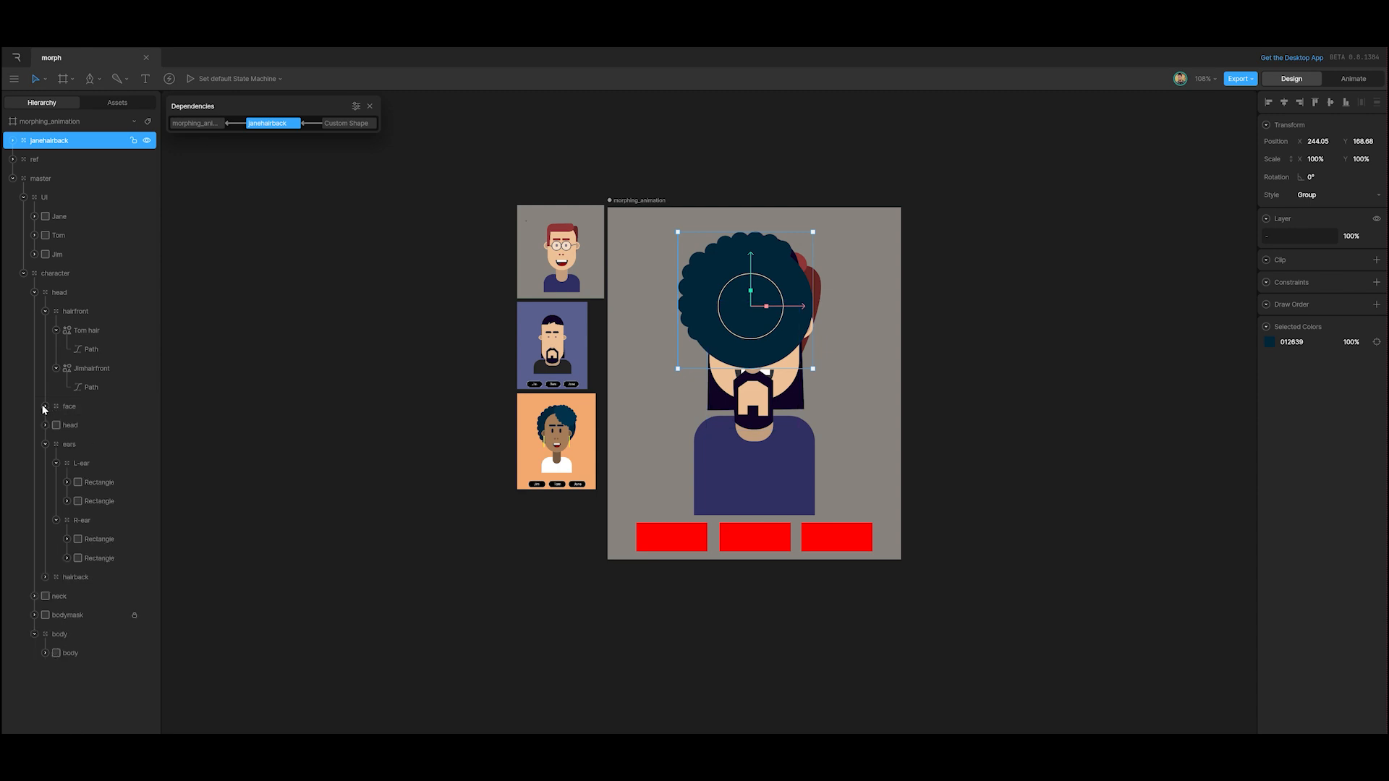
{"action": "left_click", "coordinate": [35, 292]}
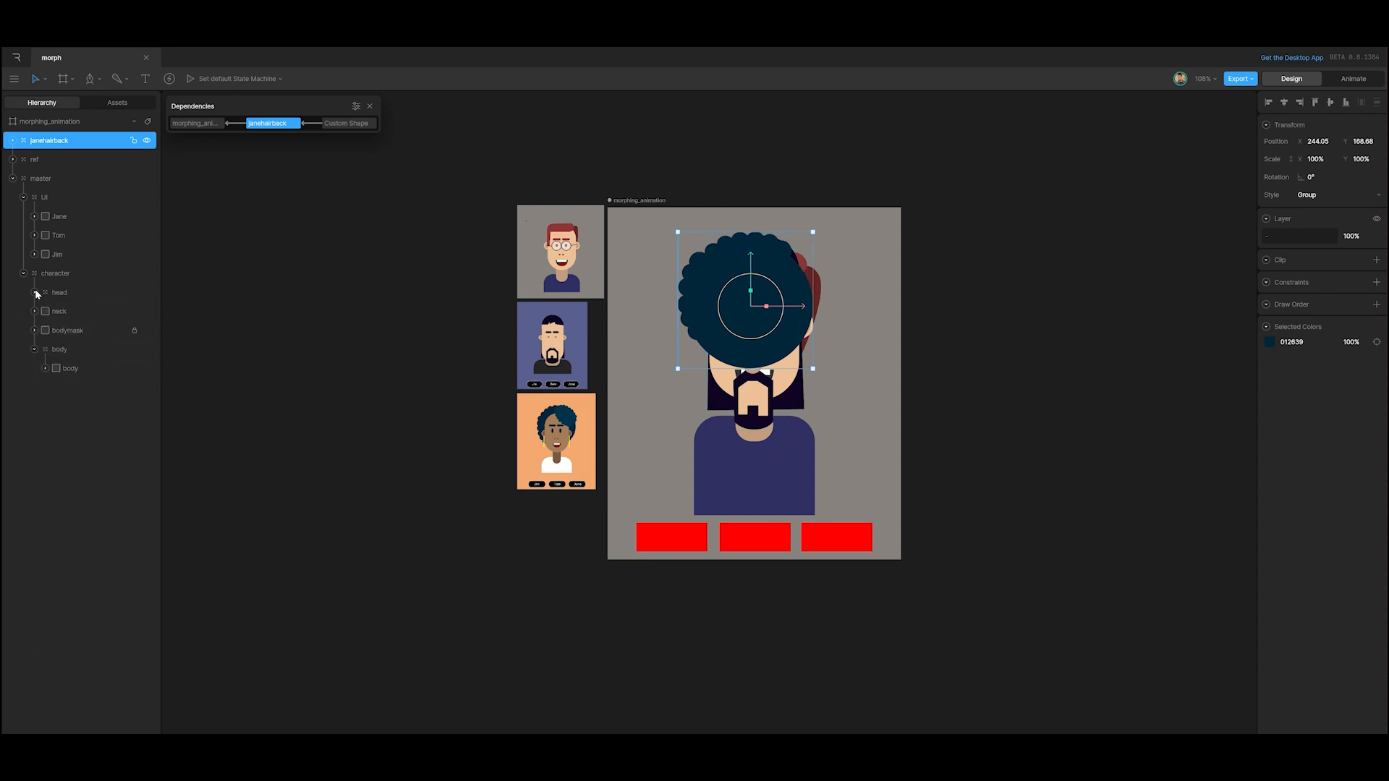
{"action": "left_click", "coordinate": [35, 350]}
{"action": "left_click", "coordinate": [35, 292]}
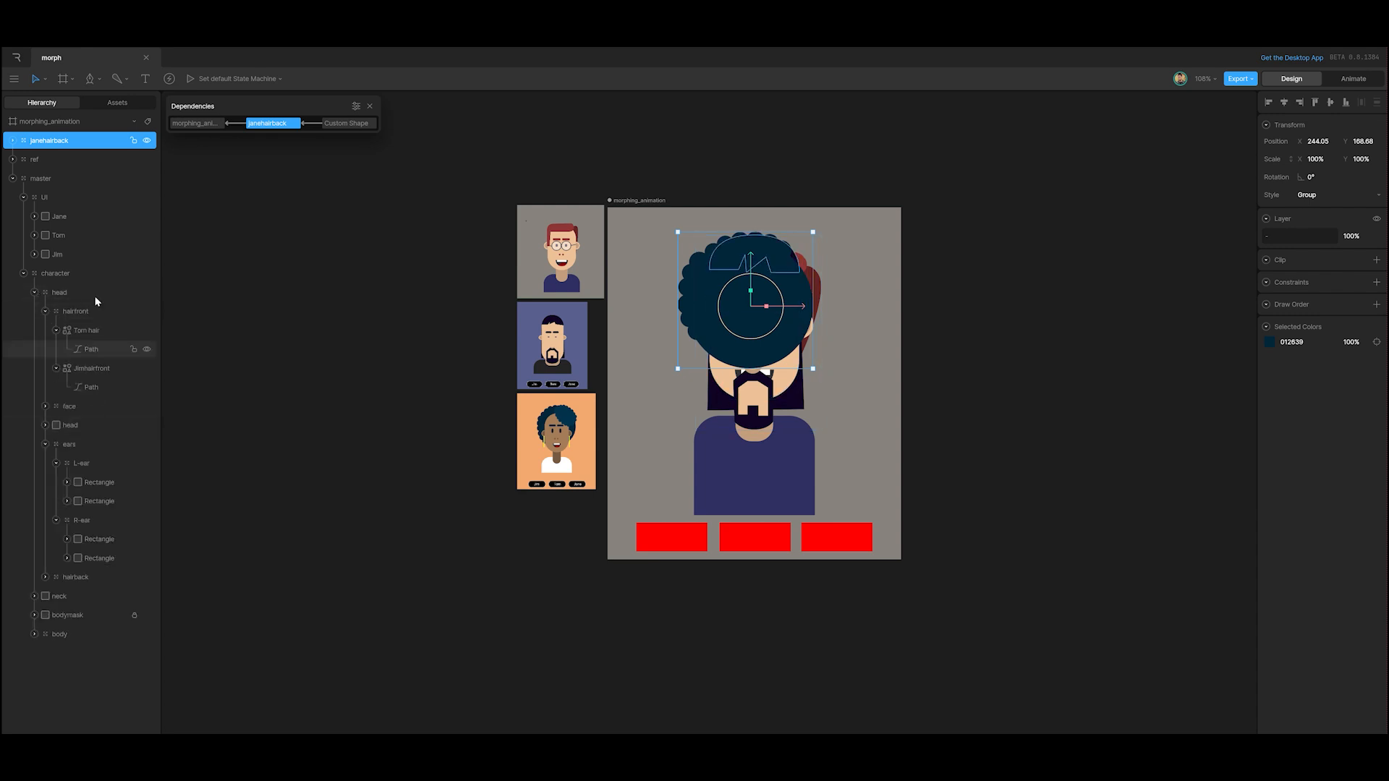
{"action": "left_click_drag", "start_coordinate": [65, 141], "coordinate": [87, 579]}
Switch to Animate mode and key janehairback's scale at 100% in the Jane timeline.
{"action": "left_click", "coordinate": [1354, 79]}
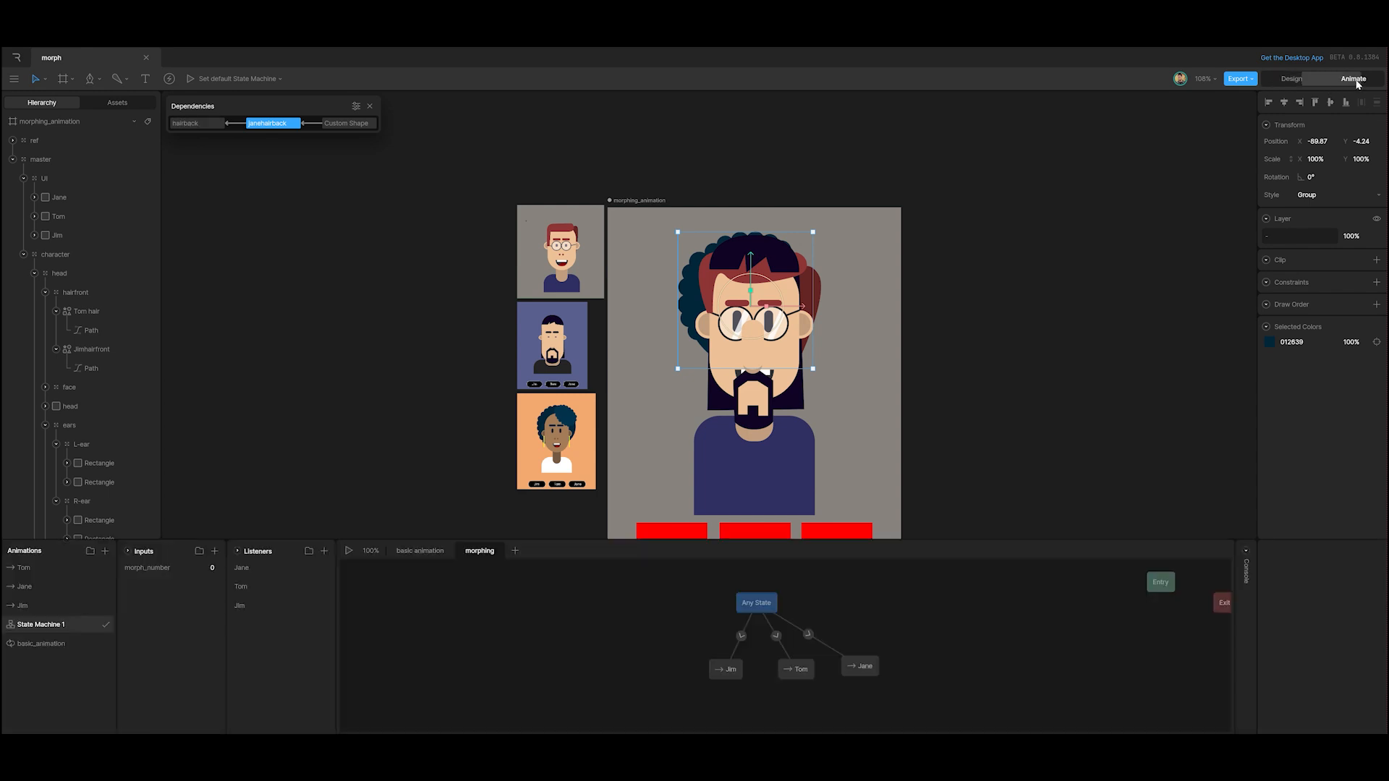
{"action": "left_click", "coordinate": [25, 586]}
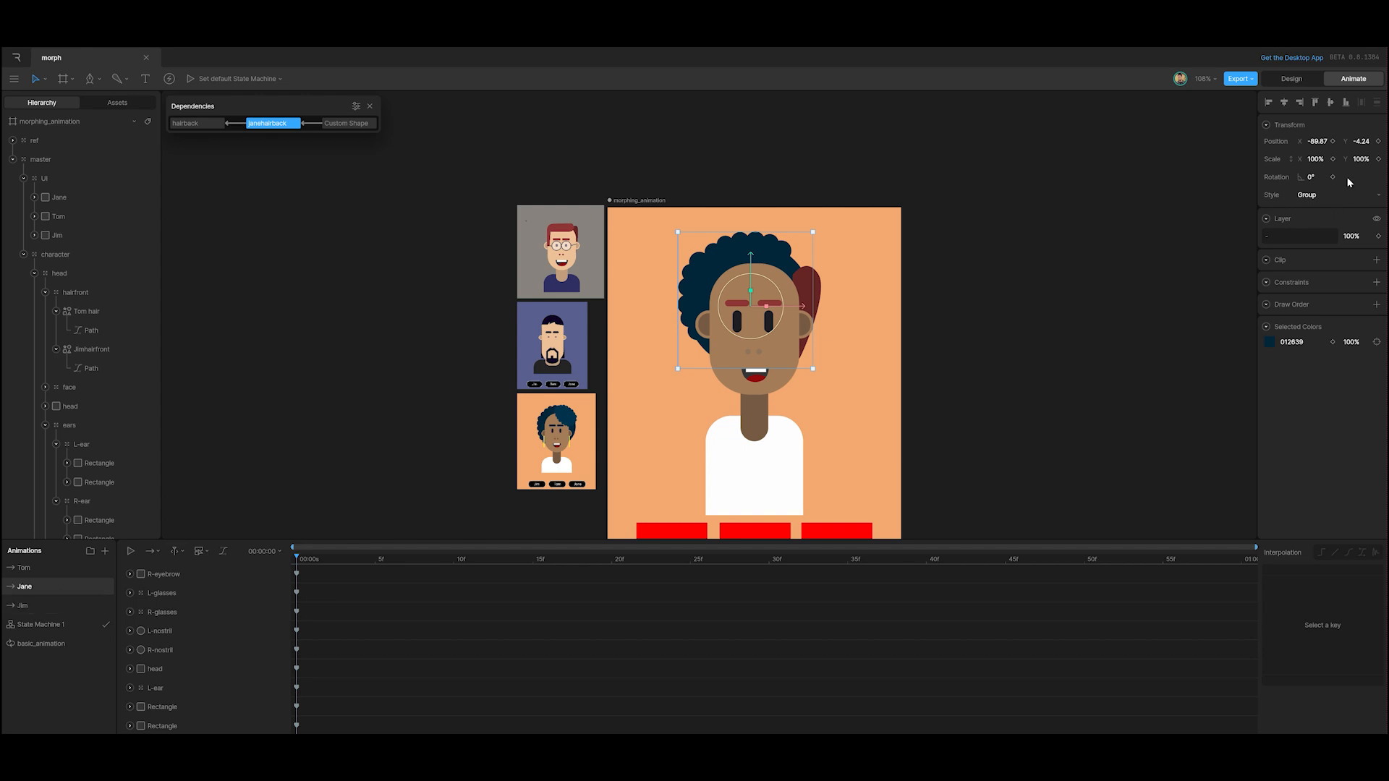
{"action": "left_click", "coordinate": [1333, 160]}
Set janehairback's X and Y scale to 0% in the Jim timeline.
{"action": "left_click", "coordinate": [34, 612]}
{"action": "left_click", "coordinate": [1318, 160]}
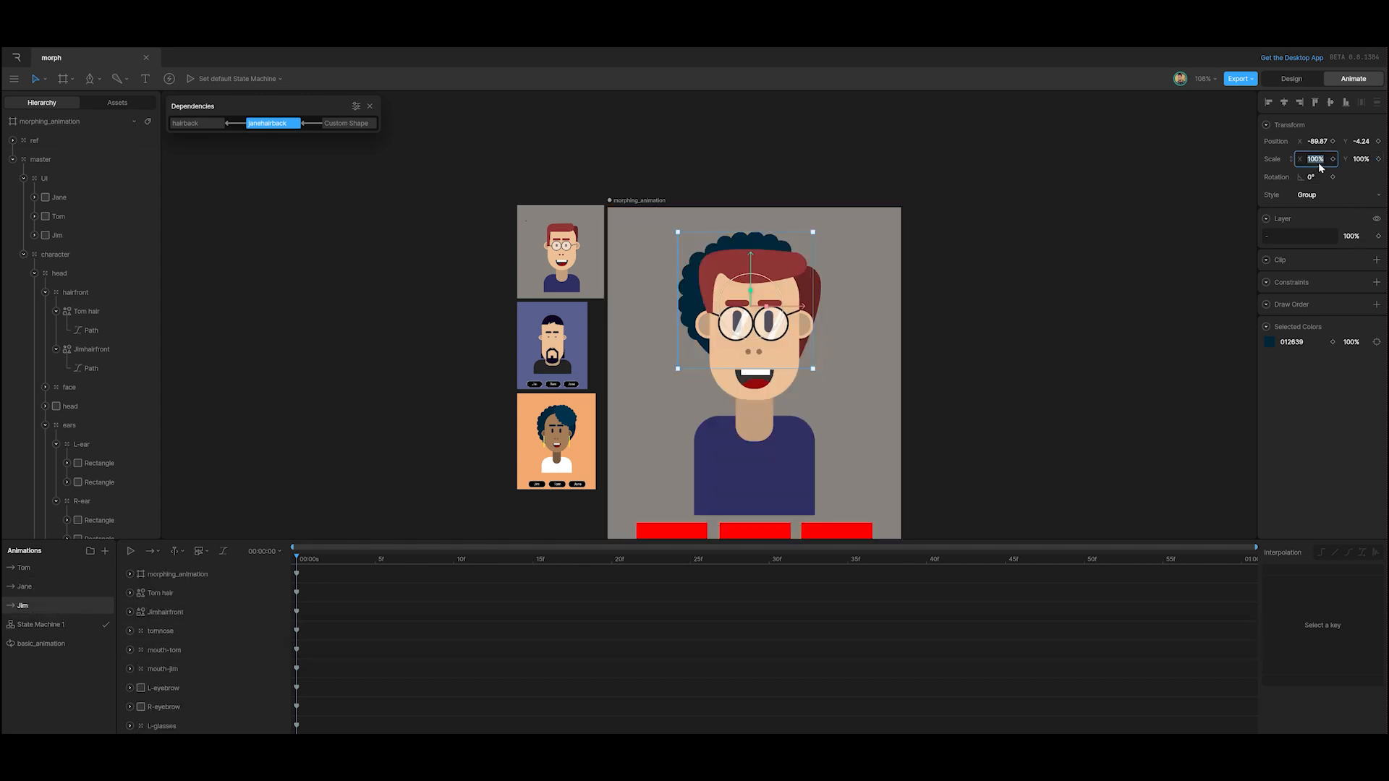
{"action": "type", "text": "0"}
{"action": "key", "text": "Return"}
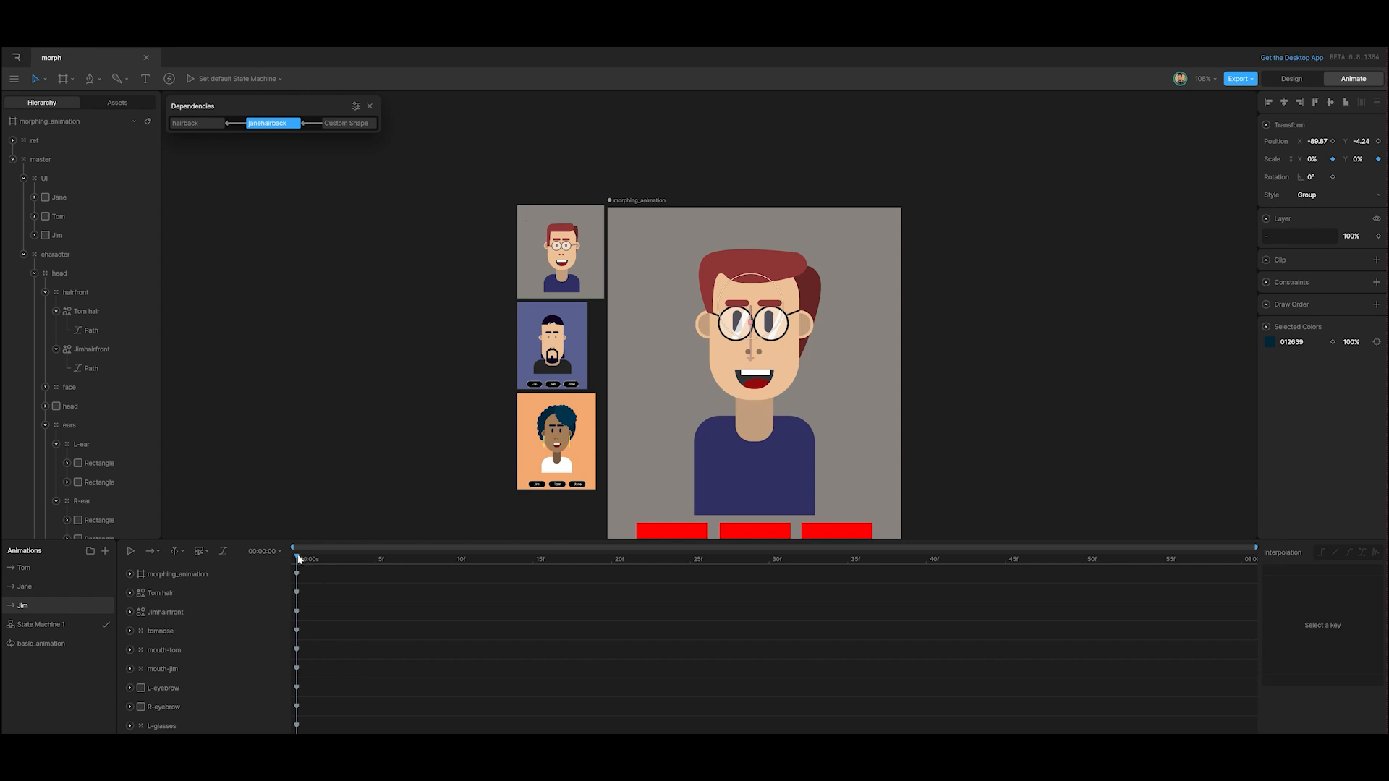
Check the hair in the Jane and Jim timelines, and set janehairback's X and Y scale to 0% in the Tom timeline.
{"action": "left_click", "coordinate": [26, 588]}
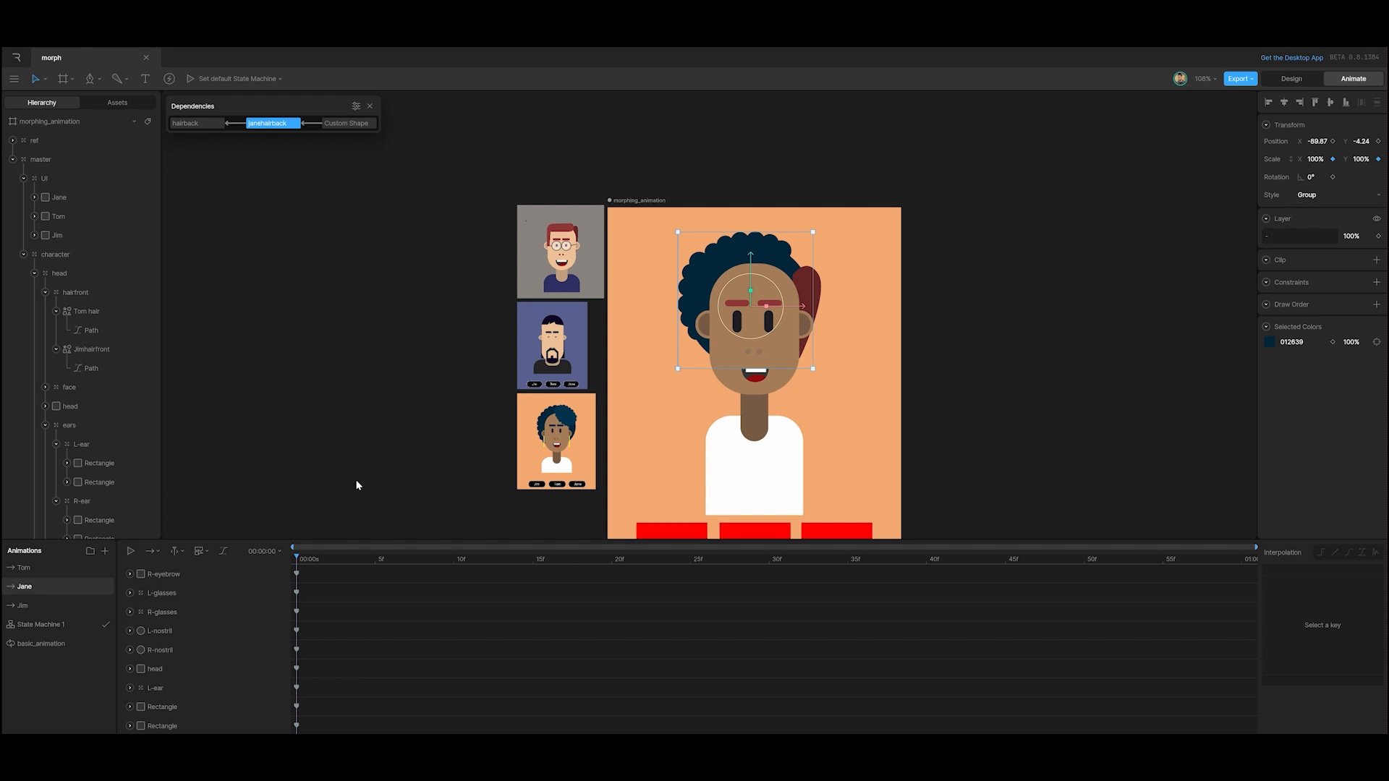
{"action": "left_click", "coordinate": [26, 605]}
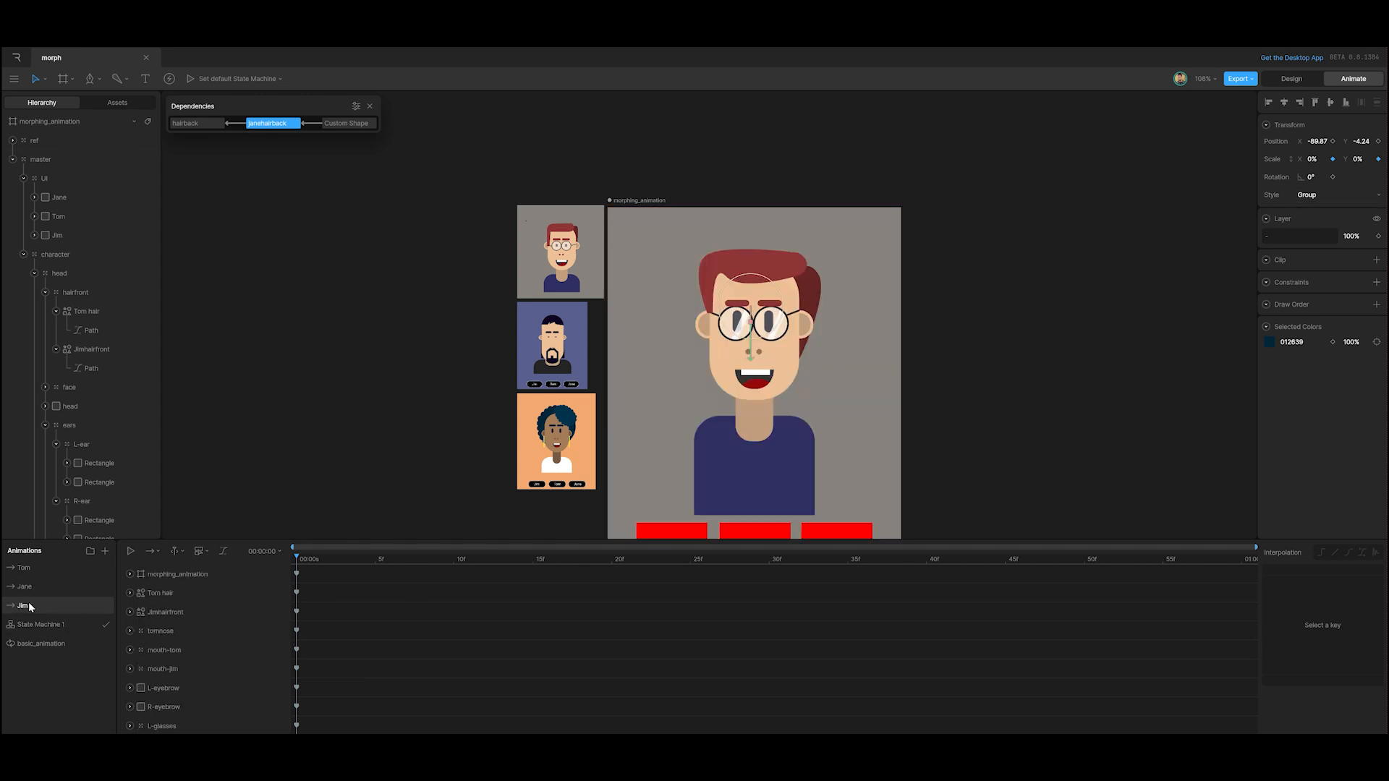
{"action": "left_click", "coordinate": [26, 586]}
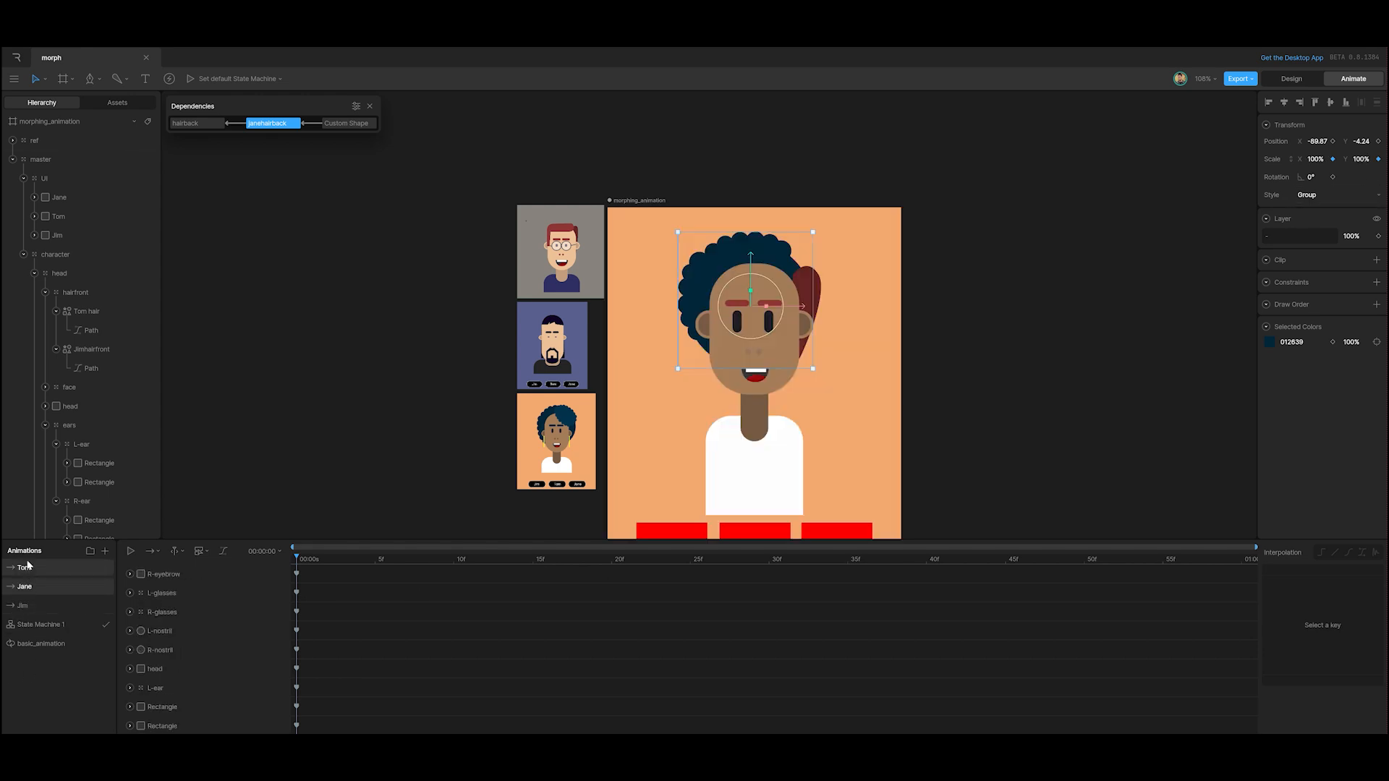
{"action": "left_click", "coordinate": [29, 568]}
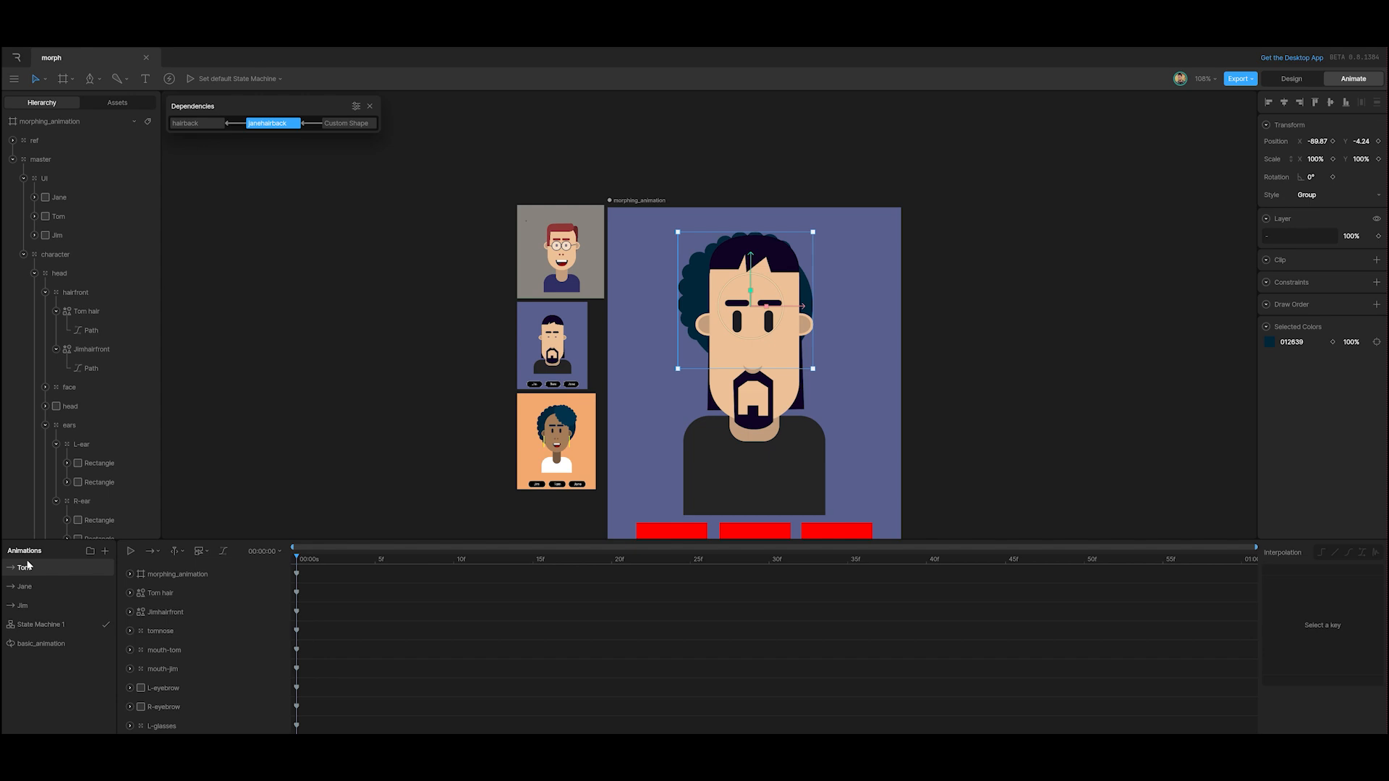
{"action": "left_click", "coordinate": [1324, 158]}
{"action": "type", "text": "0"}
{"action": "key", "text": "Tab"}
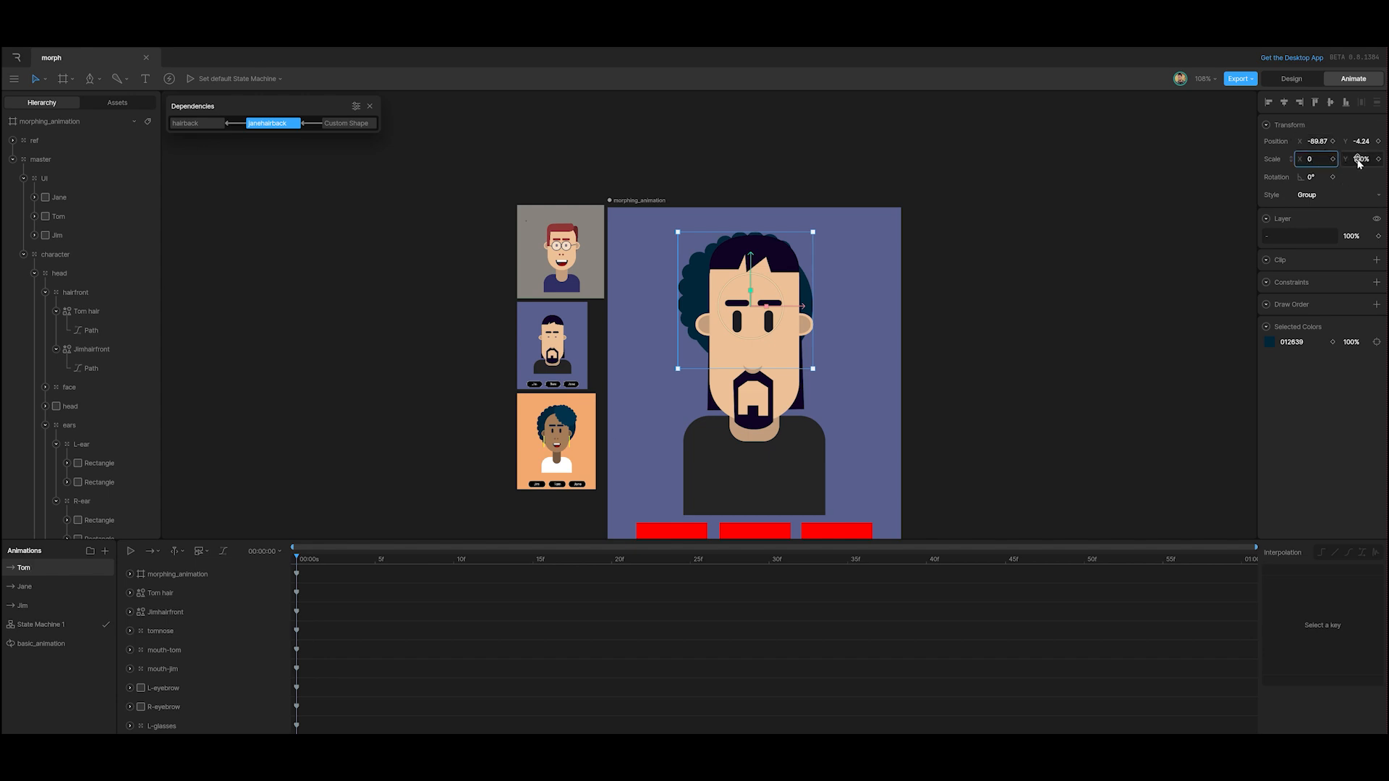
{"action": "type", "text": "0"}
{"action": "left_click", "coordinate": [1366, 196]}
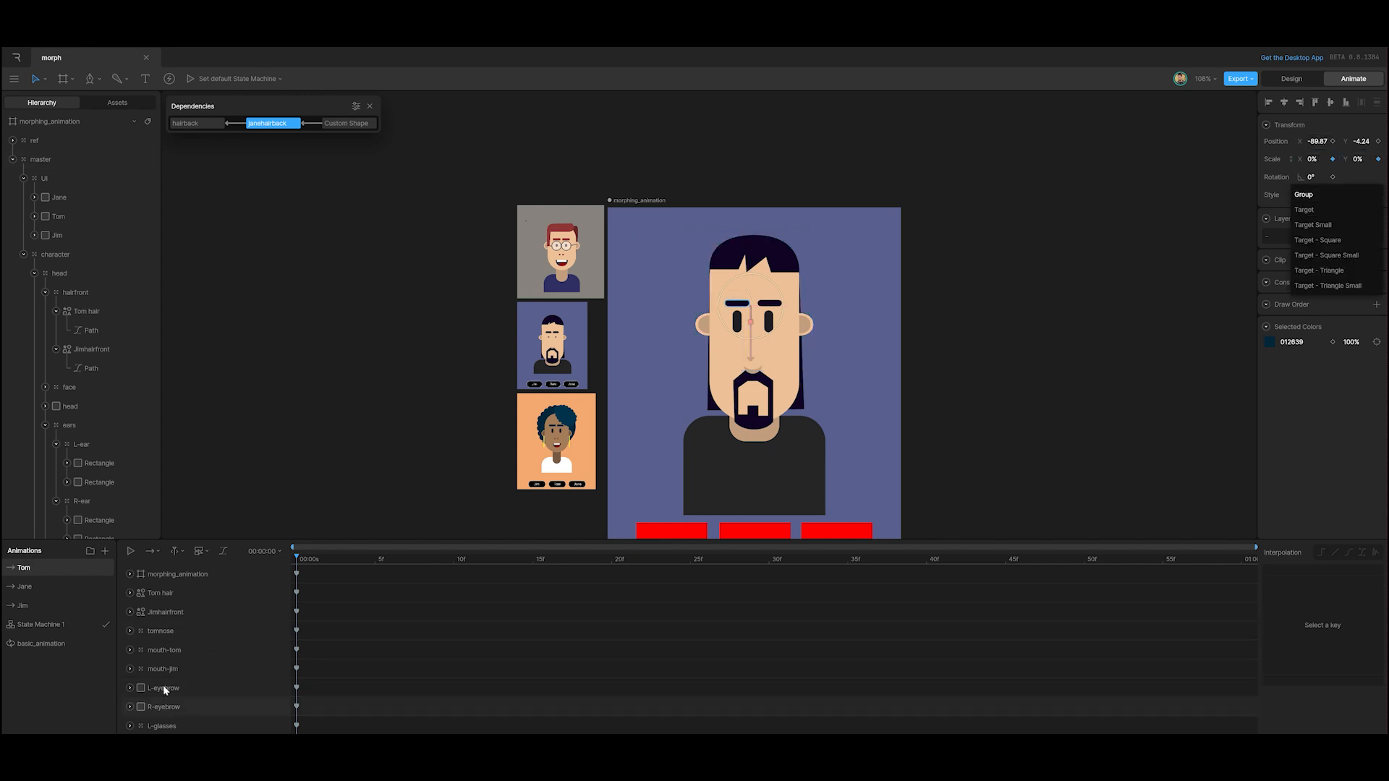
In the Jane timeline, hide the red jimhairback shape by setting its X scale to 0%.
{"action": "left_click", "coordinate": [28, 586]}
{"action": "left_click", "coordinate": [31, 611]}
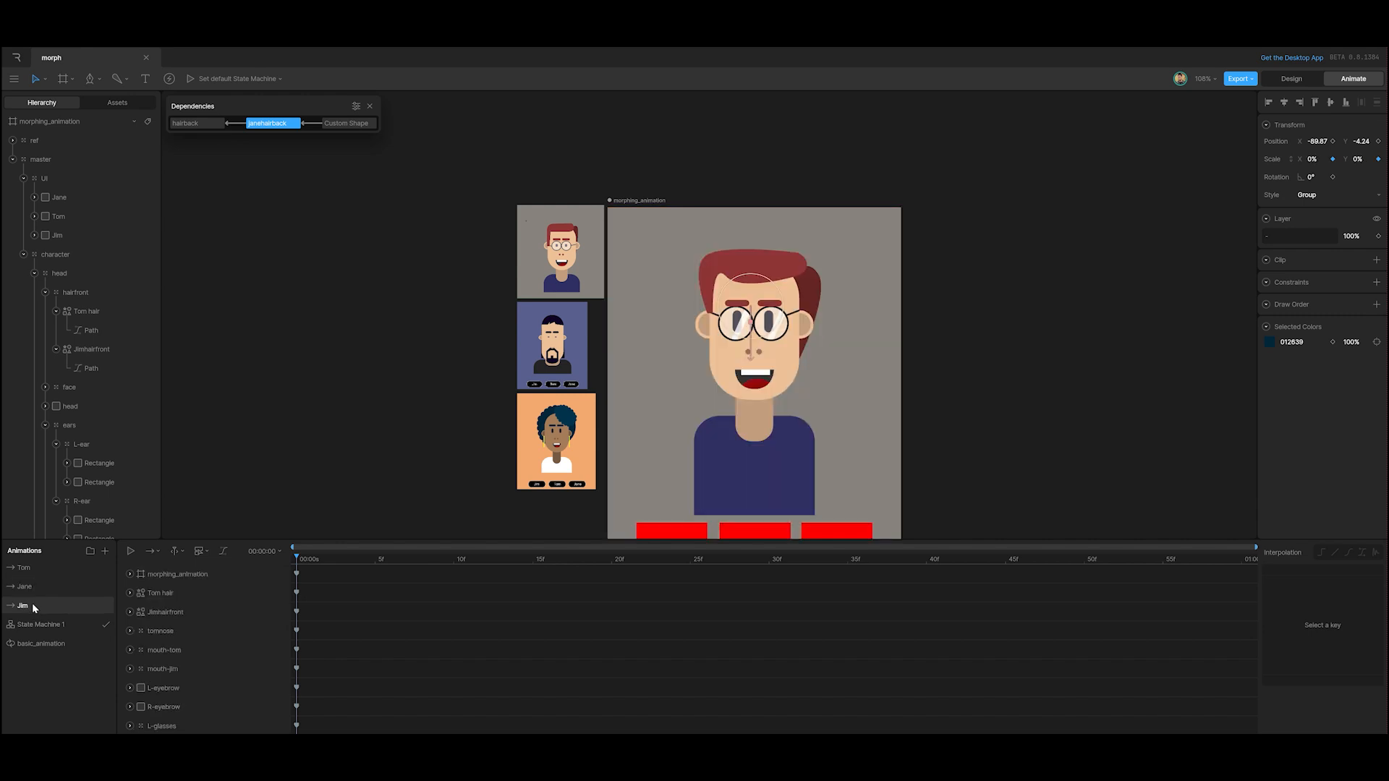
{"action": "left_click", "coordinate": [36, 588]}
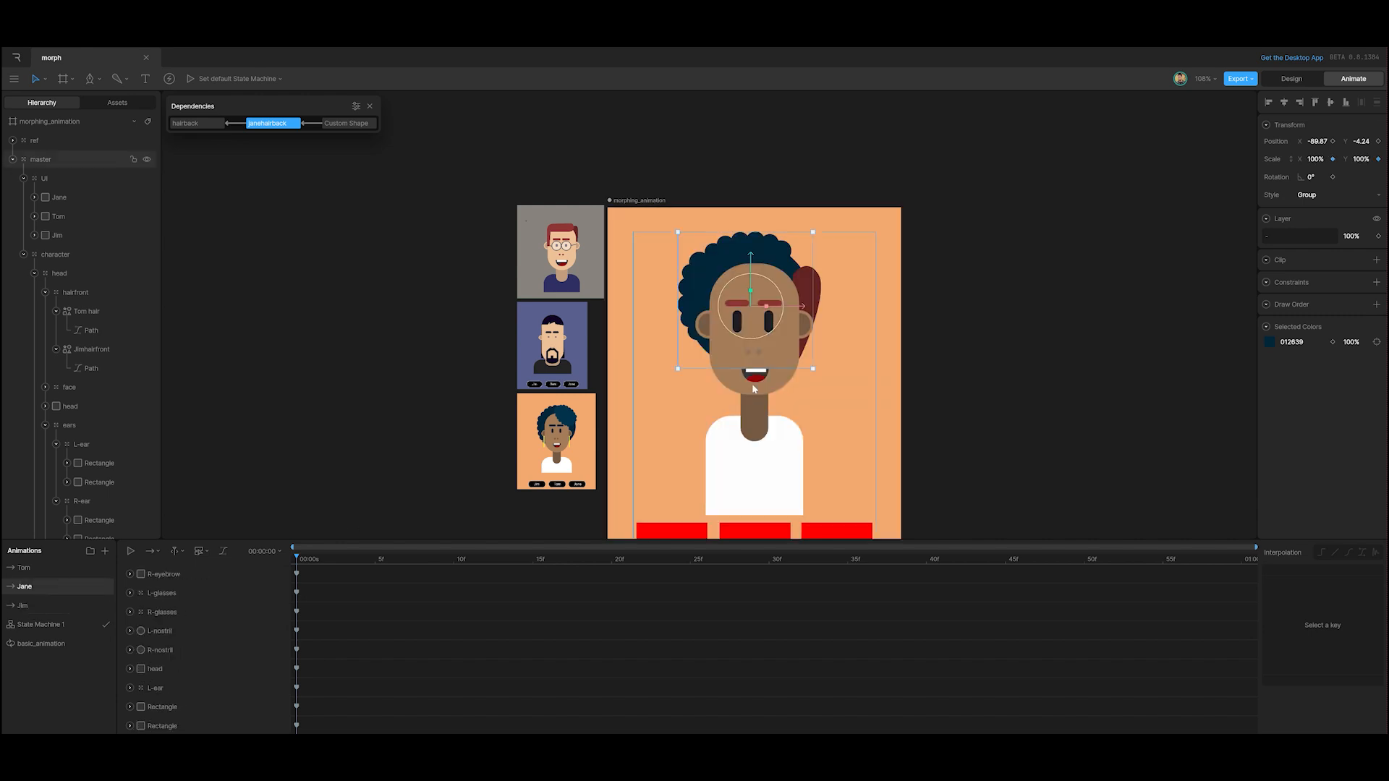
{"action": "left_click", "coordinate": [822, 295]}
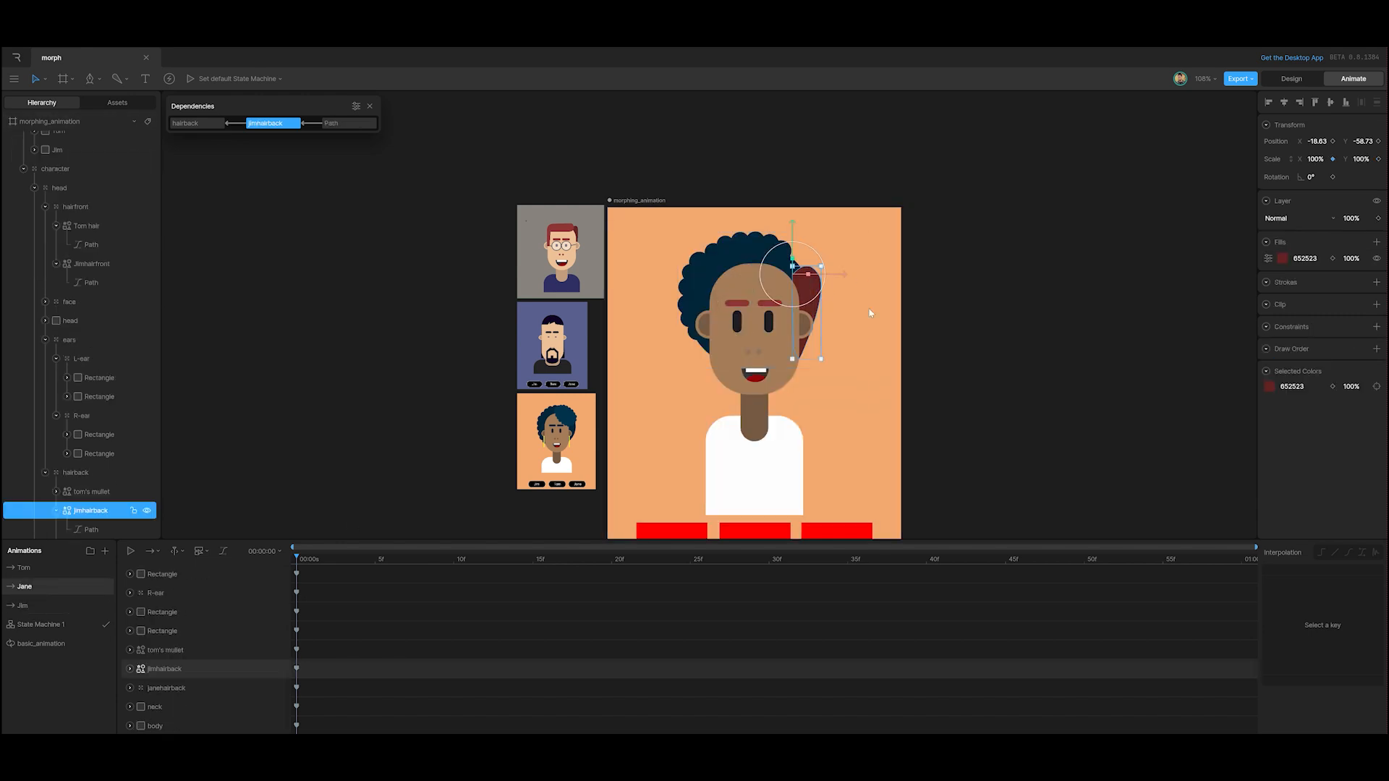
{"action": "left_click", "coordinate": [1326, 159]}
{"action": "type", "text": "0"}
{"action": "key", "text": "Return"}
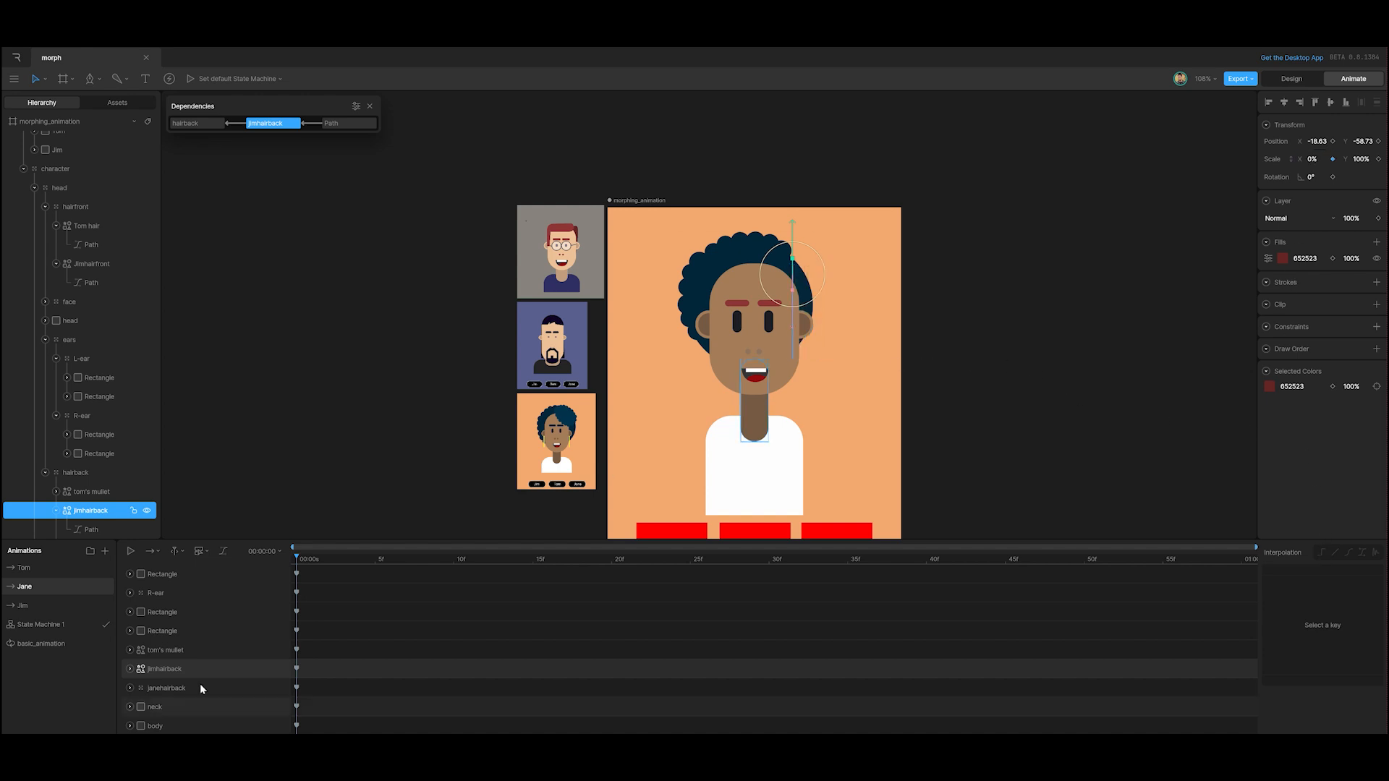
Play State Machine 1, enlarge the canvas view, test morphing among all three characters with the red rectangles, and stop playback.
{"action": "left_click", "coordinate": [40, 626]}
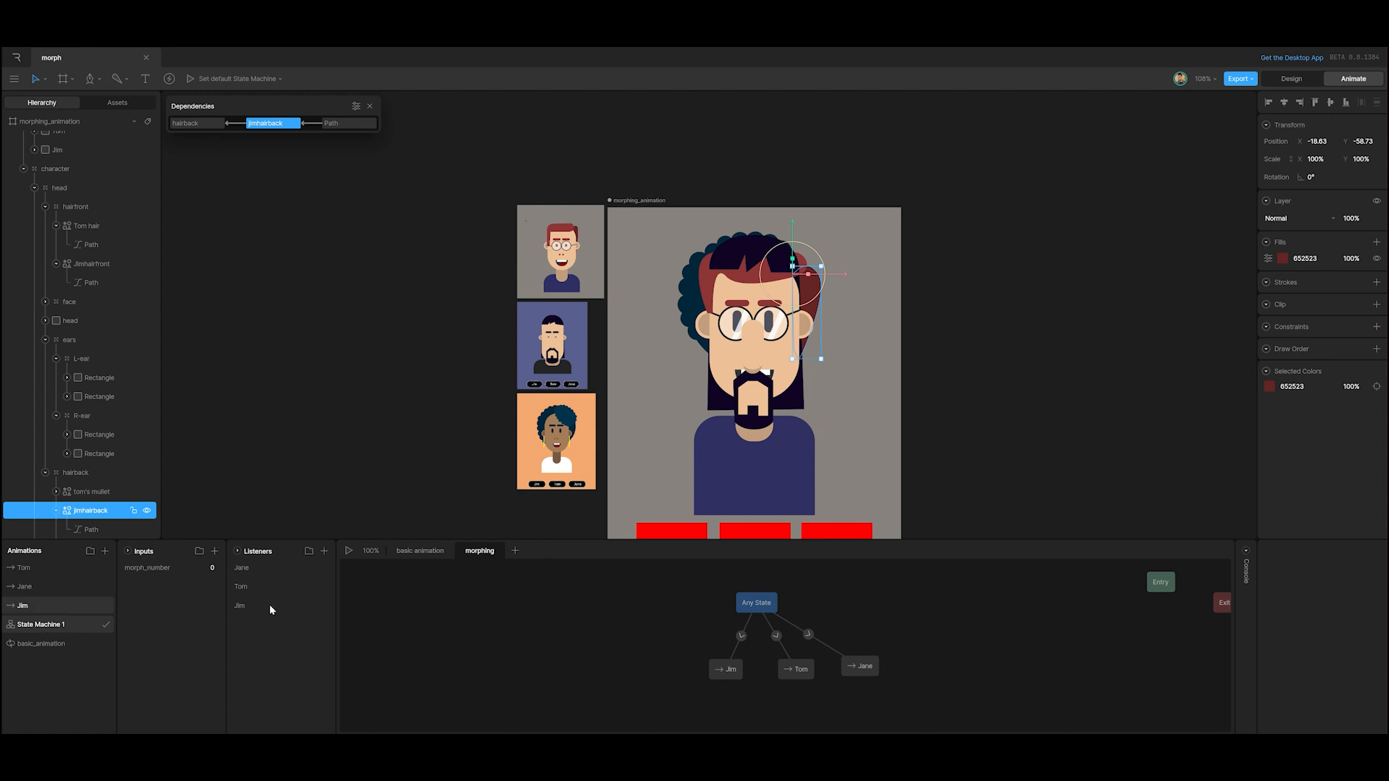
{"action": "left_click", "coordinate": [351, 550]}
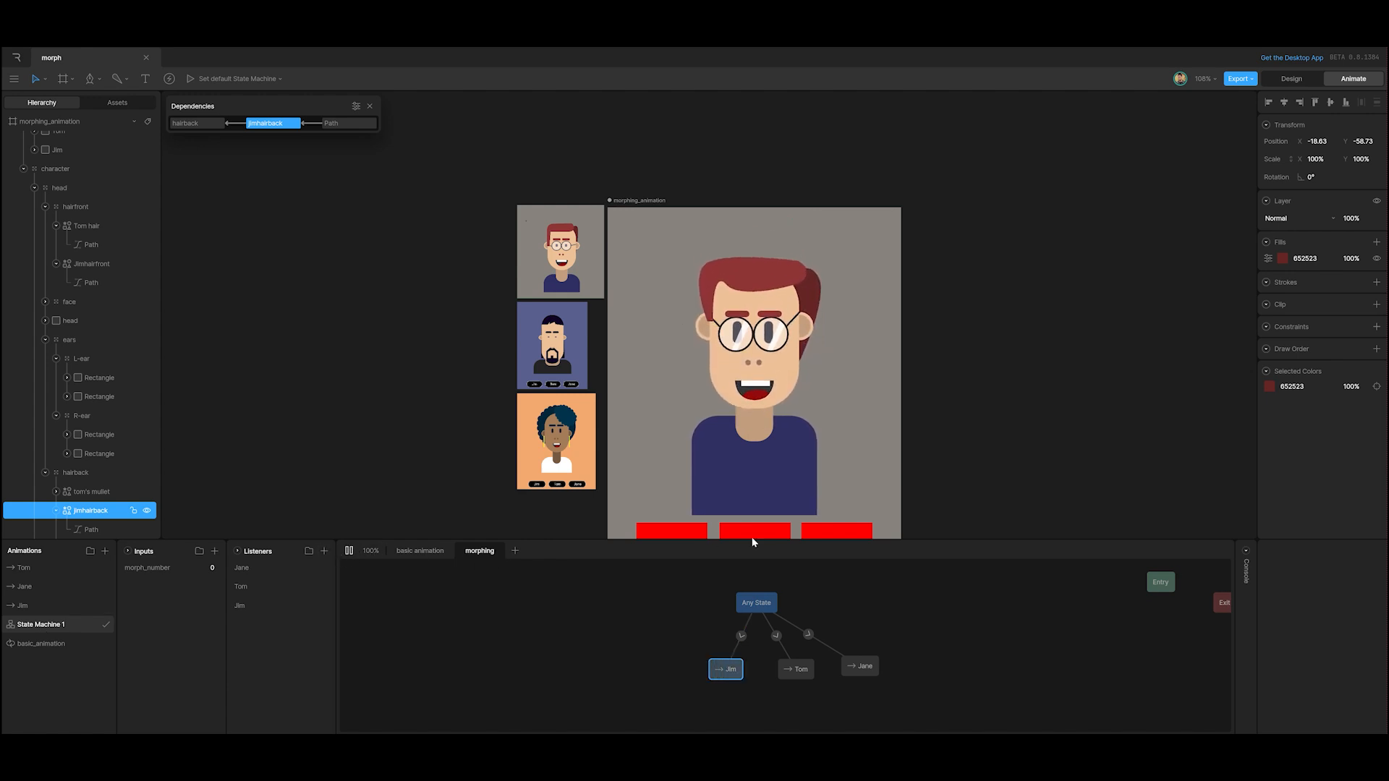
{"action": "left_click_drag", "start_coordinate": [752, 539], "coordinate": [765, 626]}
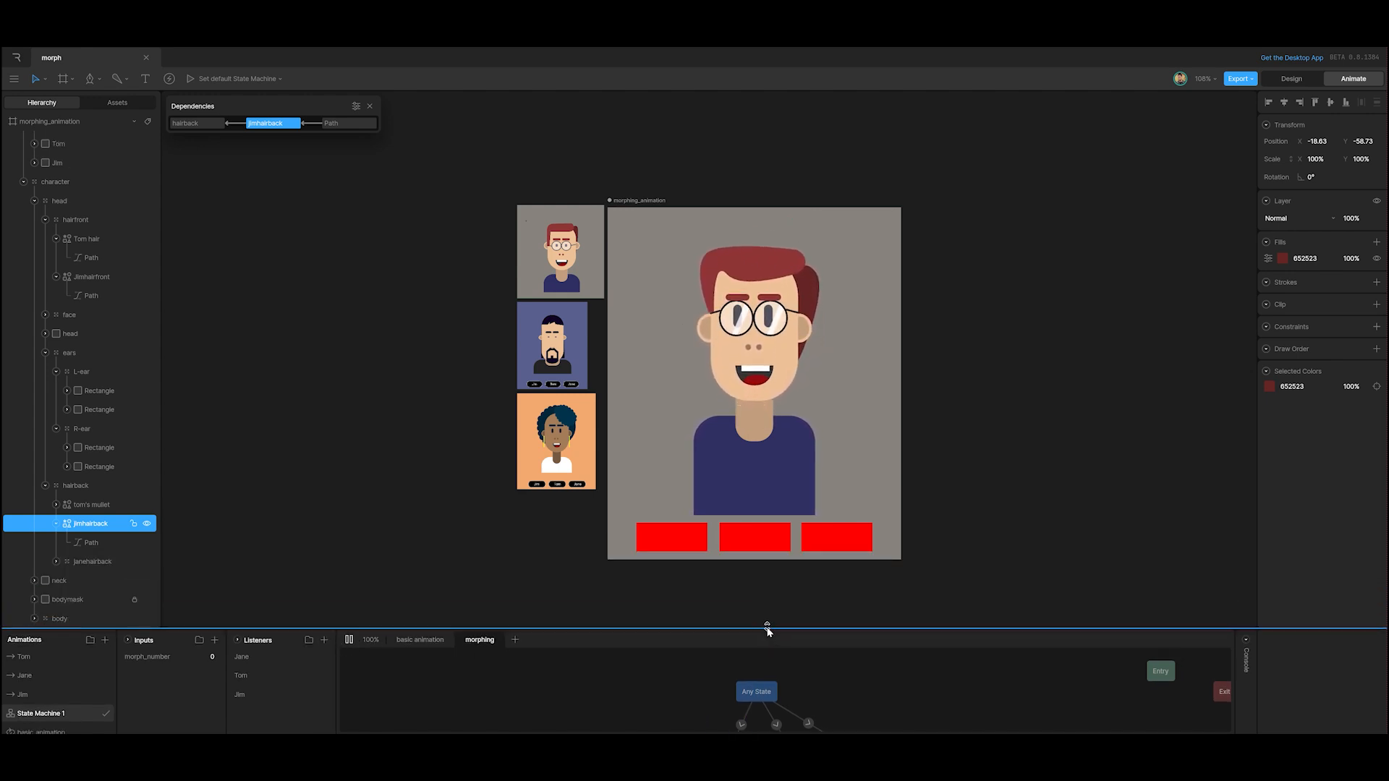
{"action": "left_click", "coordinate": [822, 533]}
{"action": "left_click", "coordinate": [754, 541]}
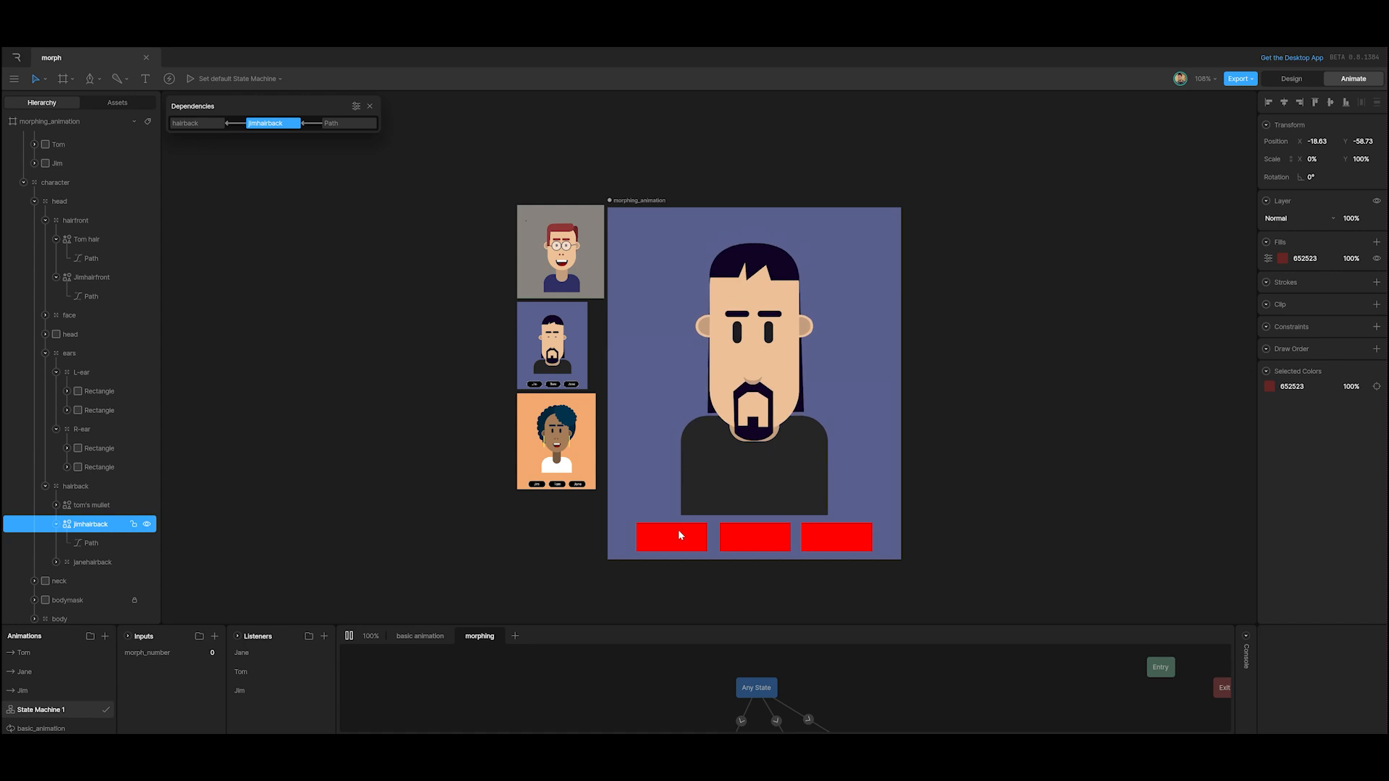
{"action": "left_click", "coordinate": [679, 531]}
{"action": "left_click", "coordinate": [741, 533]}
{"action": "left_click", "coordinate": [839, 533]}
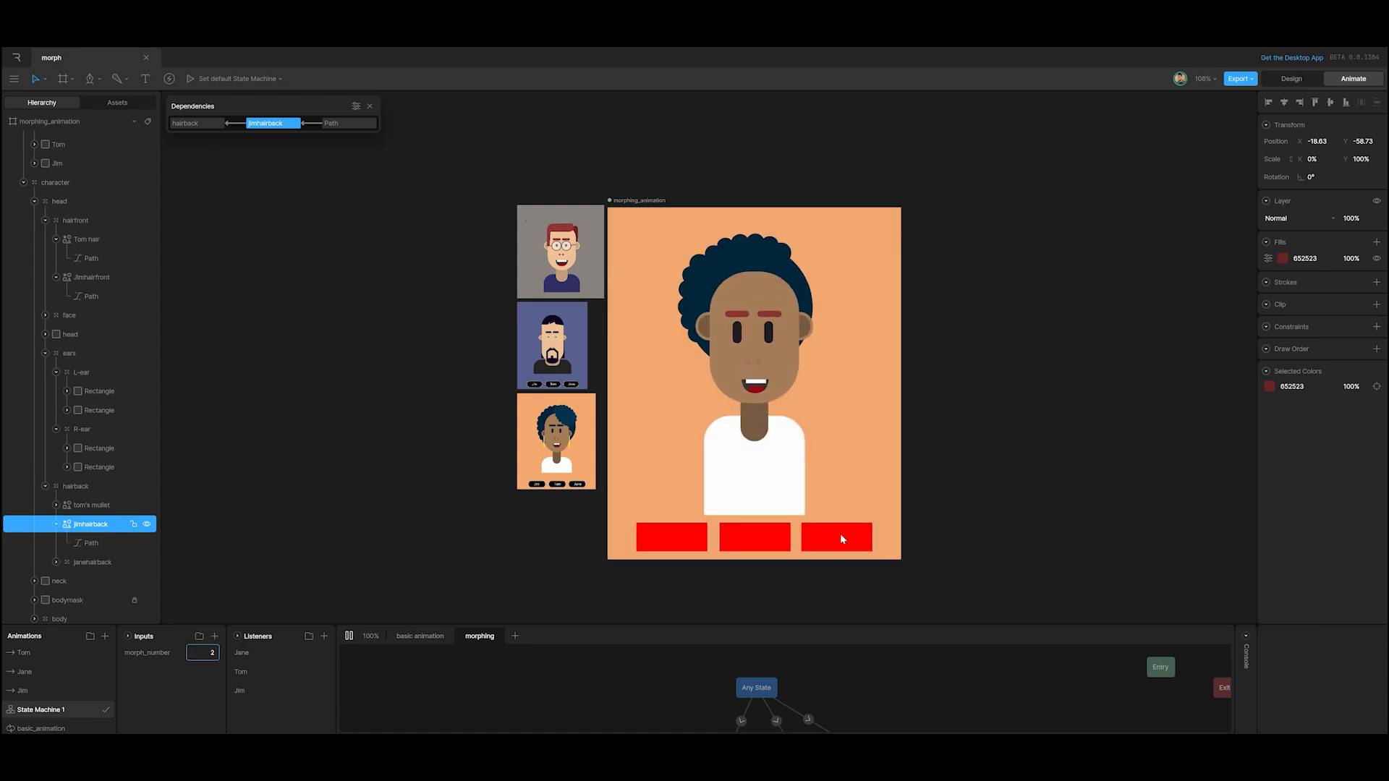
{"action": "left_click", "coordinate": [771, 544]}
{"action": "left_click", "coordinate": [677, 537]}
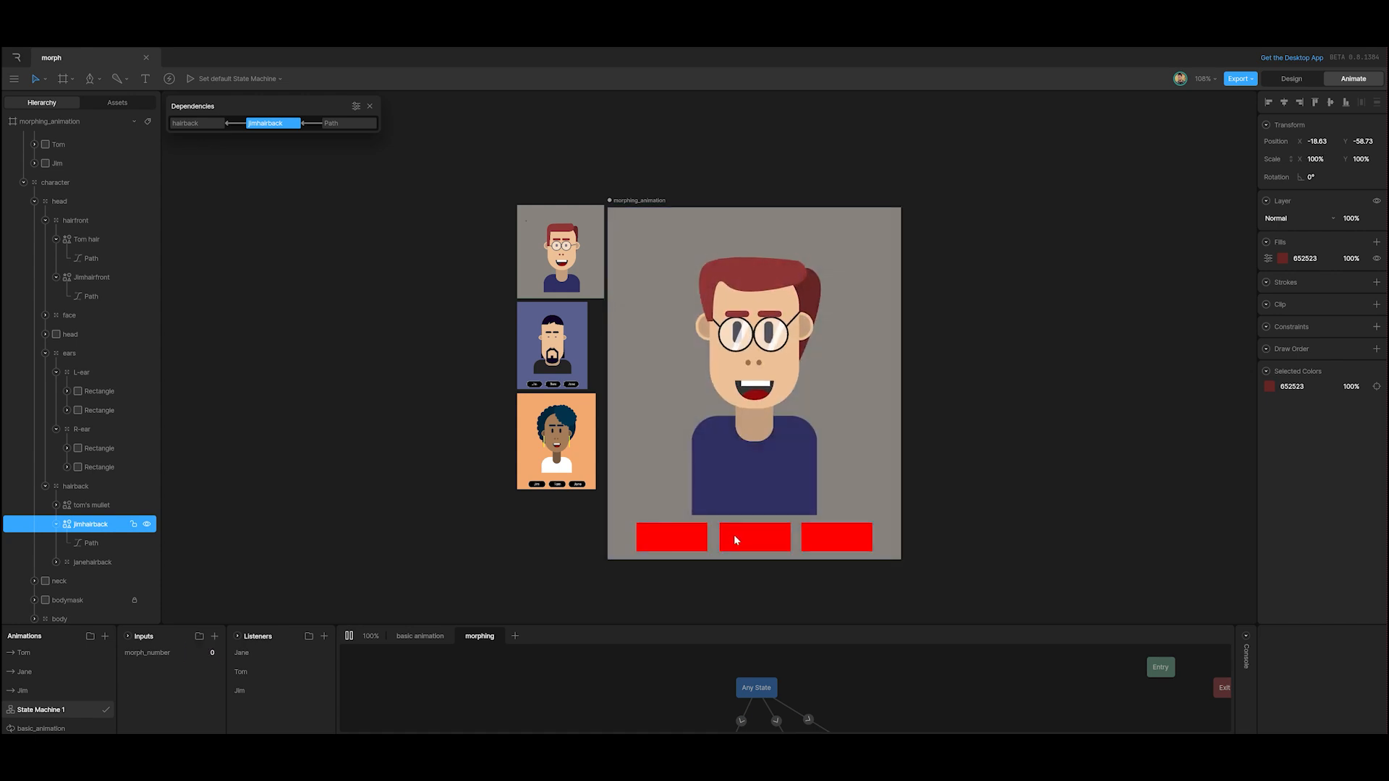
{"action": "left_click", "coordinate": [734, 535]}
{"action": "left_click", "coordinate": [840, 533]}
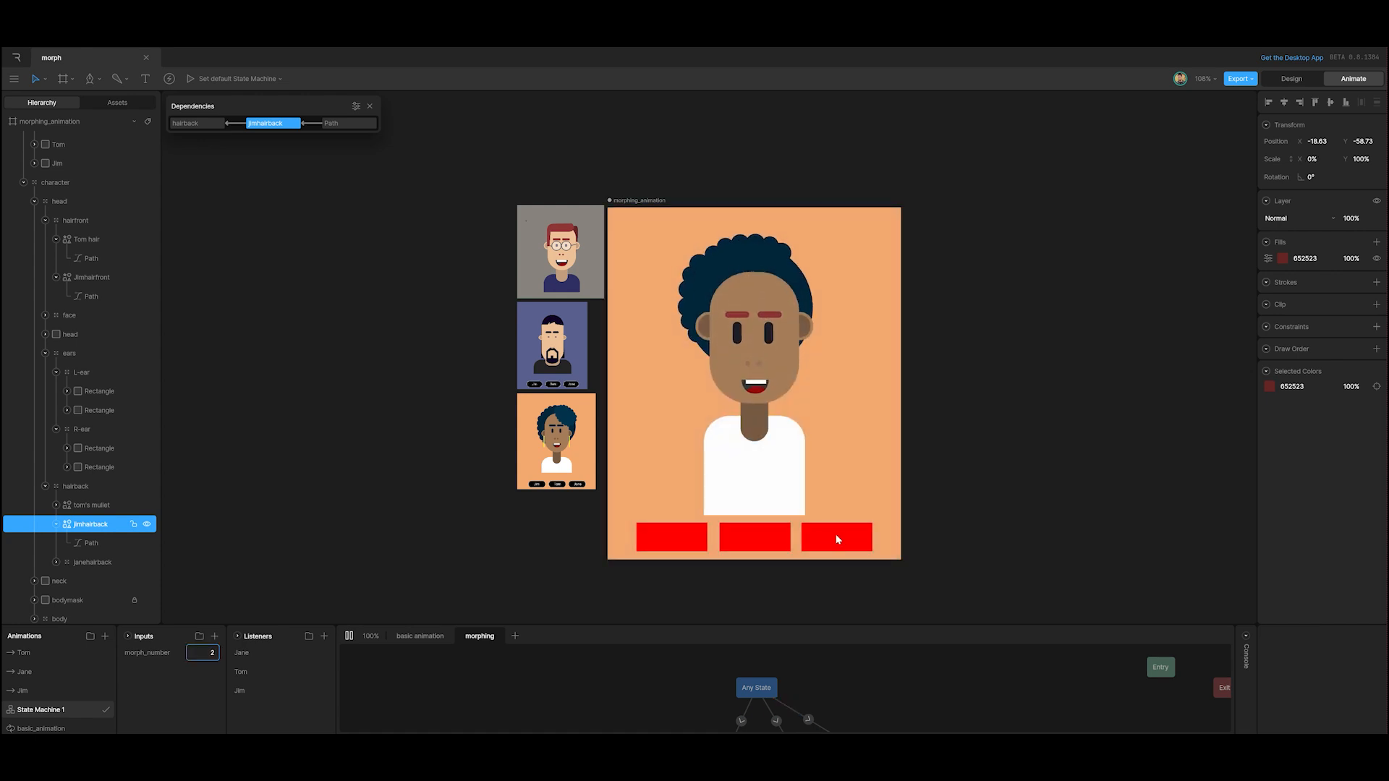
{"action": "left_click", "coordinate": [350, 636]}
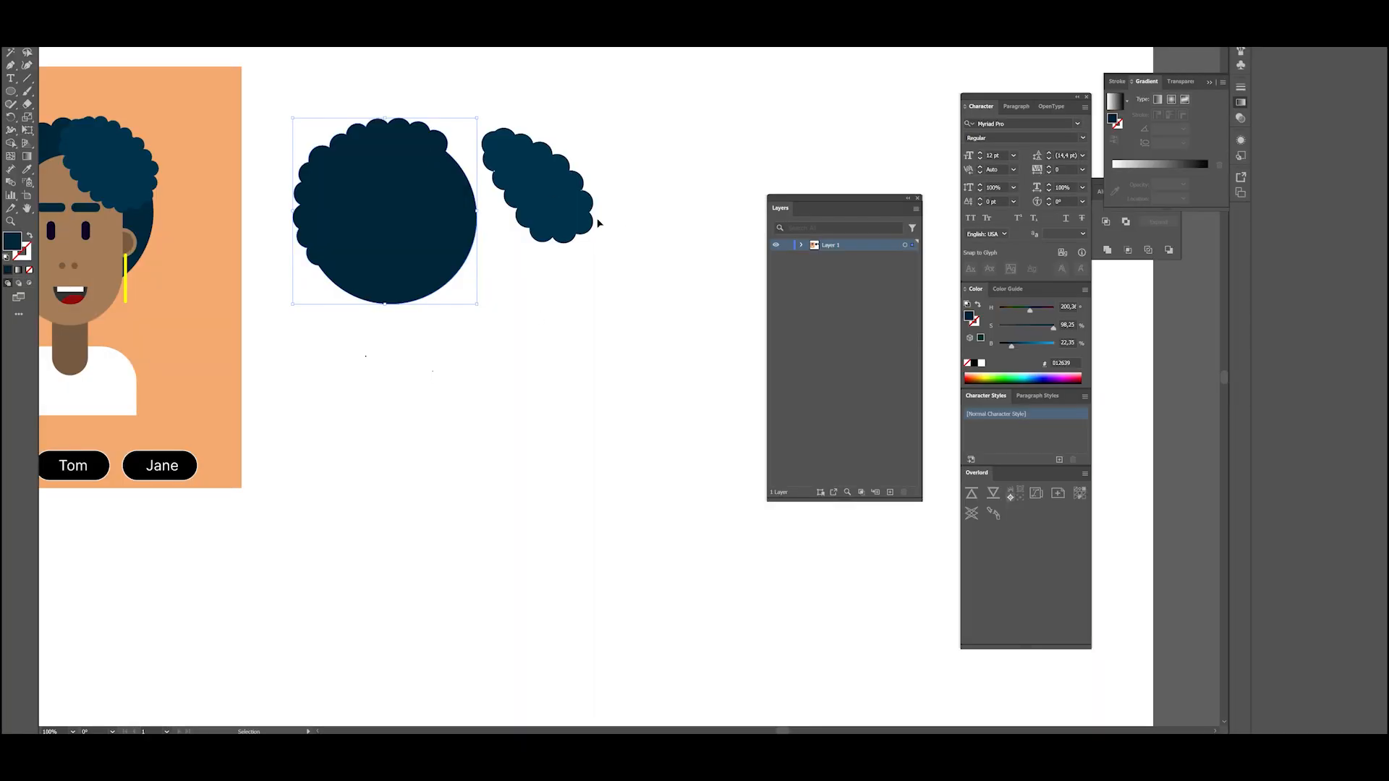
Switch to Illustrator, copy Jane's curly front hair shape, and paste it into the Rive file.
{"action": "left_click", "coordinate": [572, 206]}
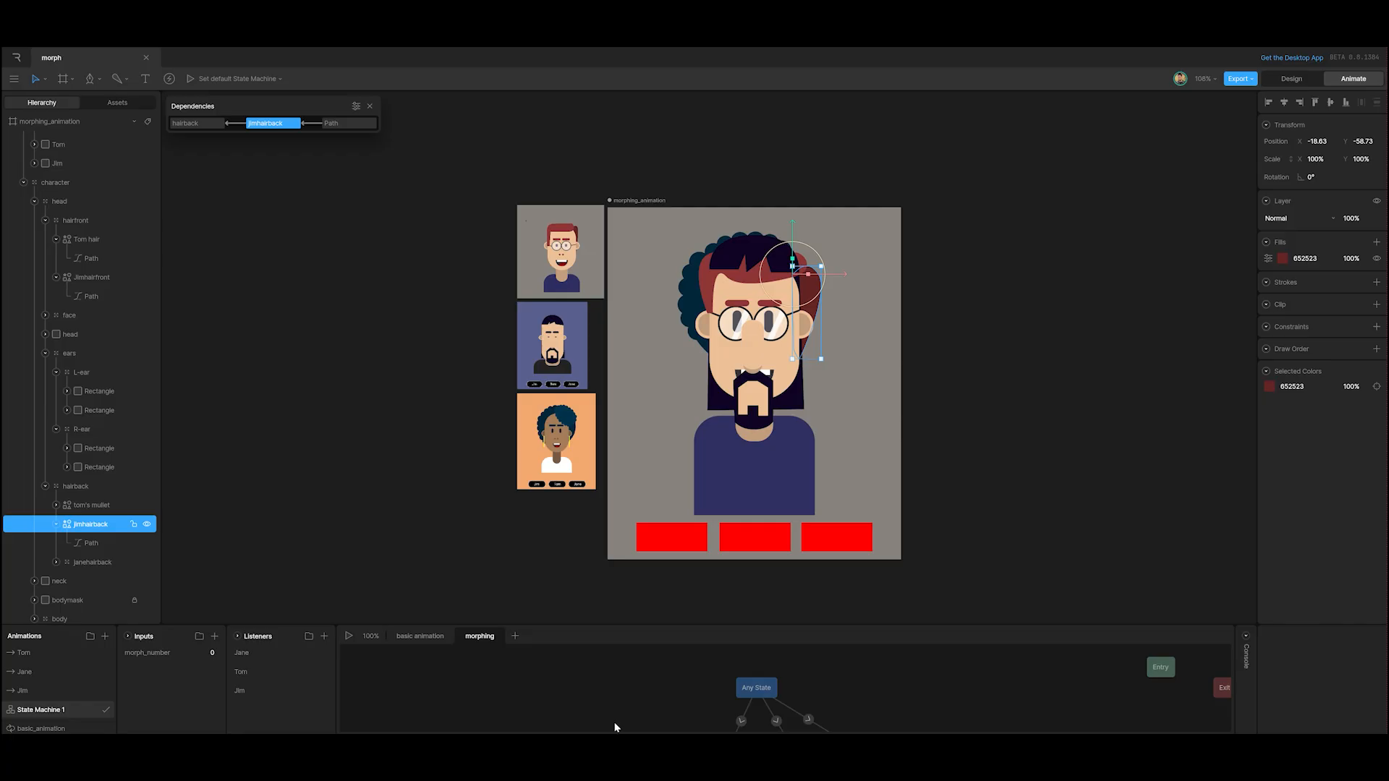
{"action": "left_click", "coordinate": [300, 199]}
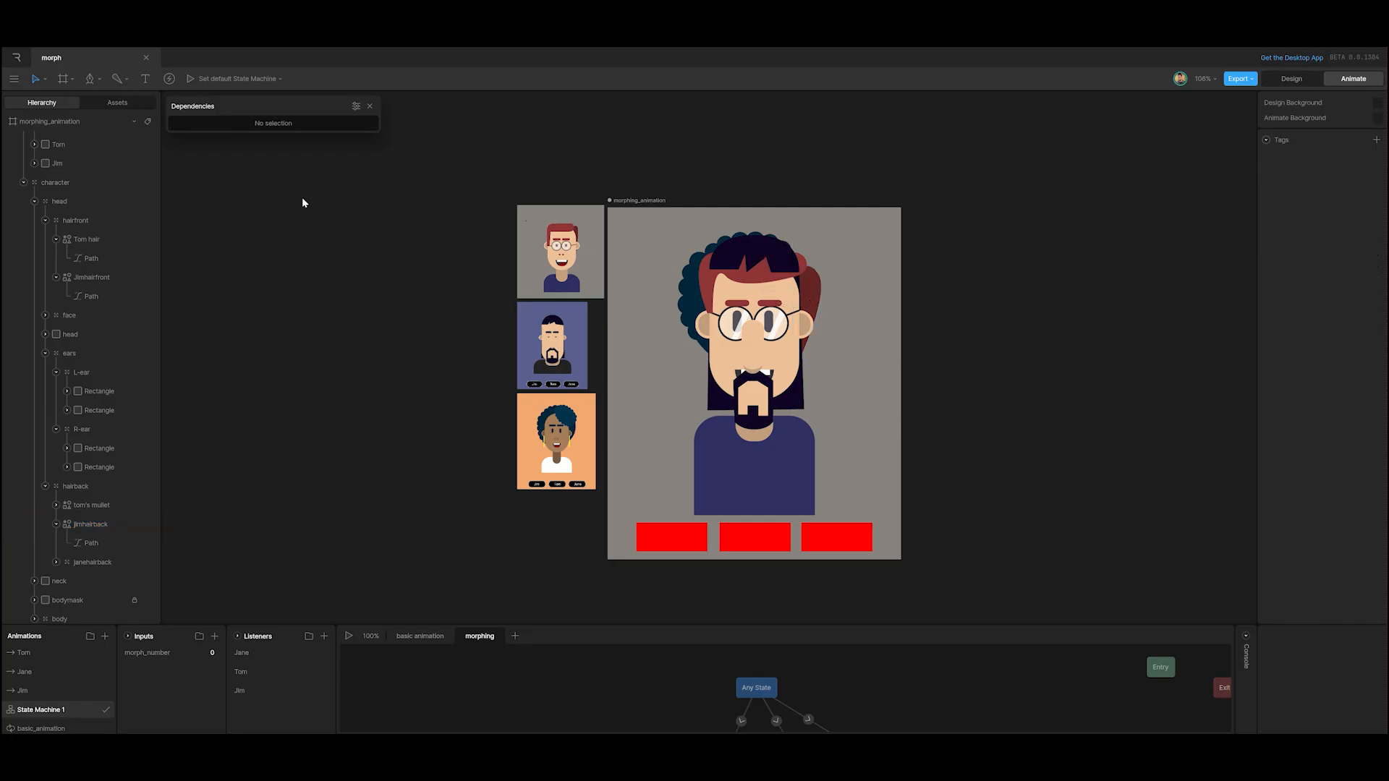
{"action": "key", "text": "ctrl+v"}
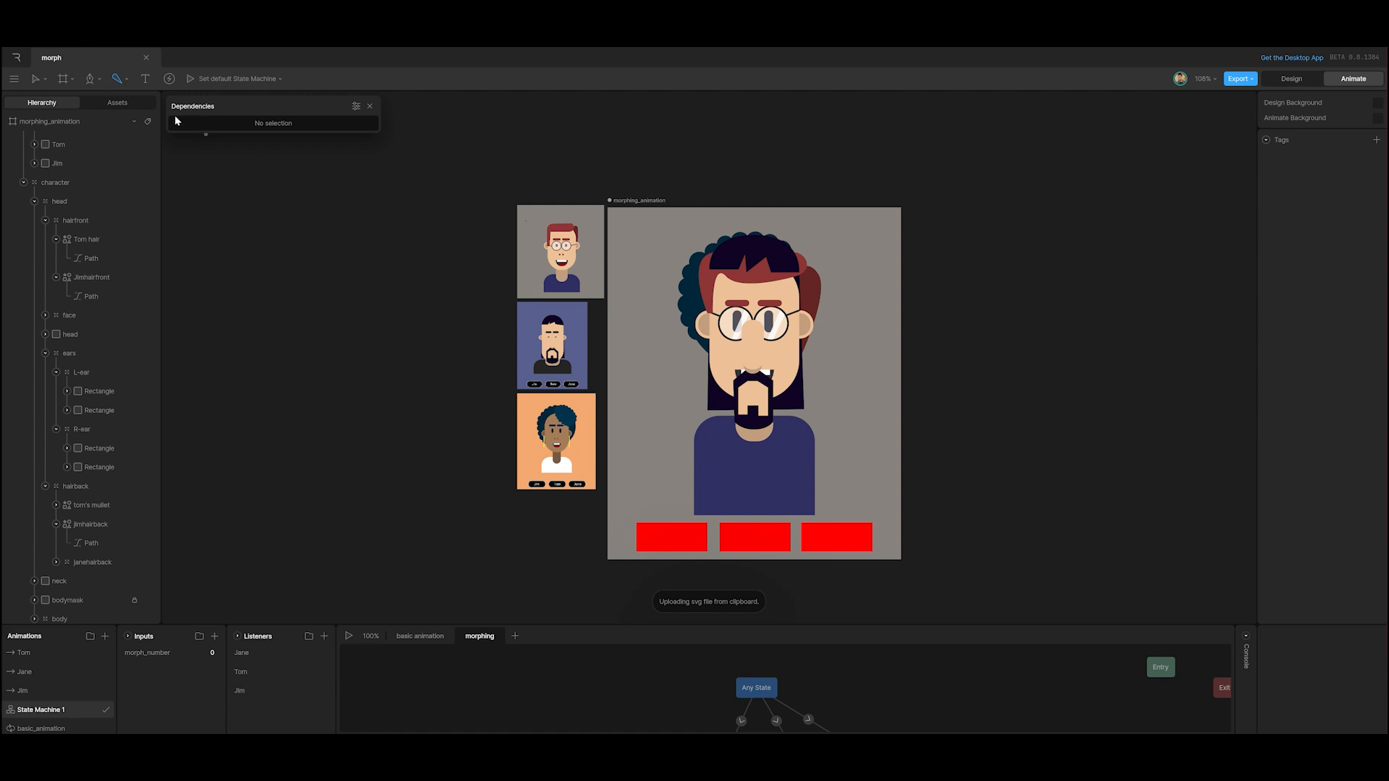
Place the newly imported Layer_1 asset on the artboard and move it over the character's forehead, to about X 235, Y 47.
{"action": "left_click", "coordinate": [118, 103]}
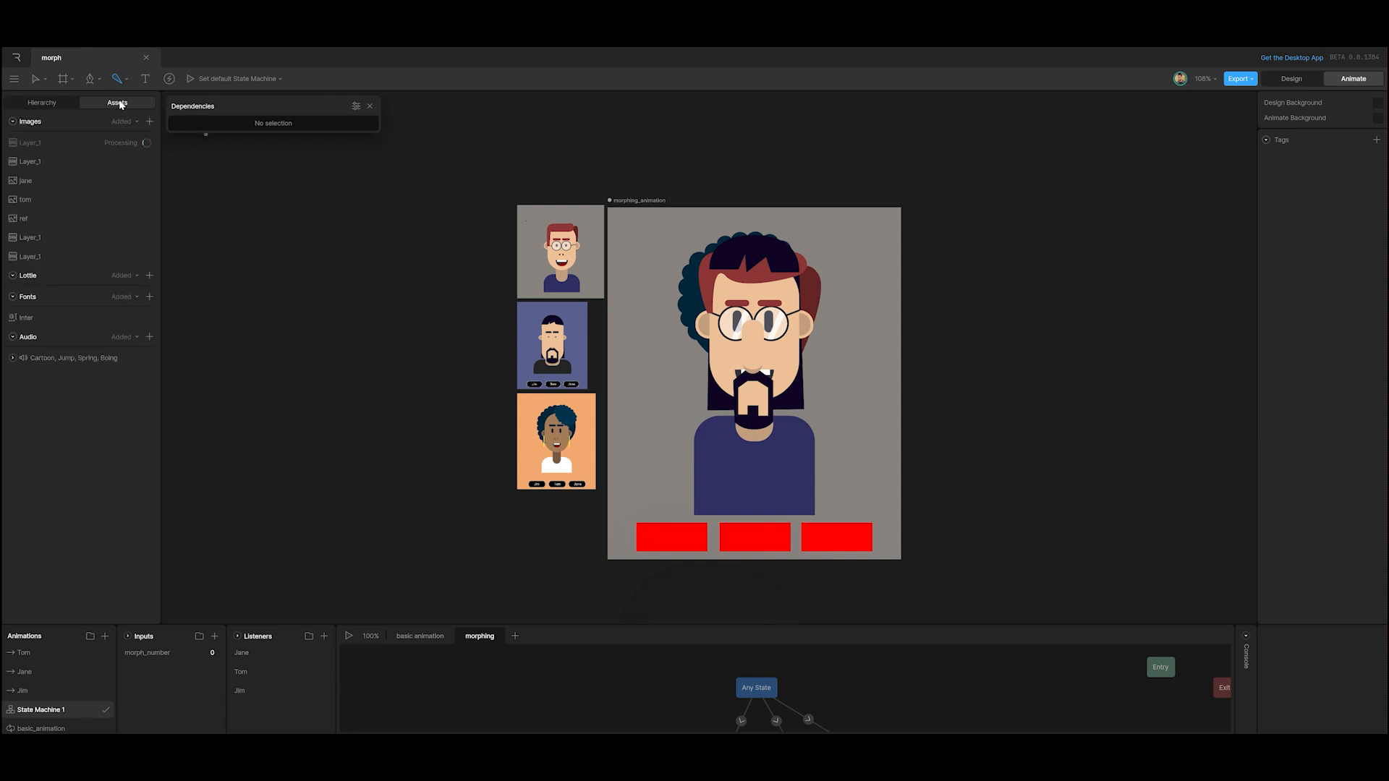
{"action": "left_click", "coordinate": [66, 148]}
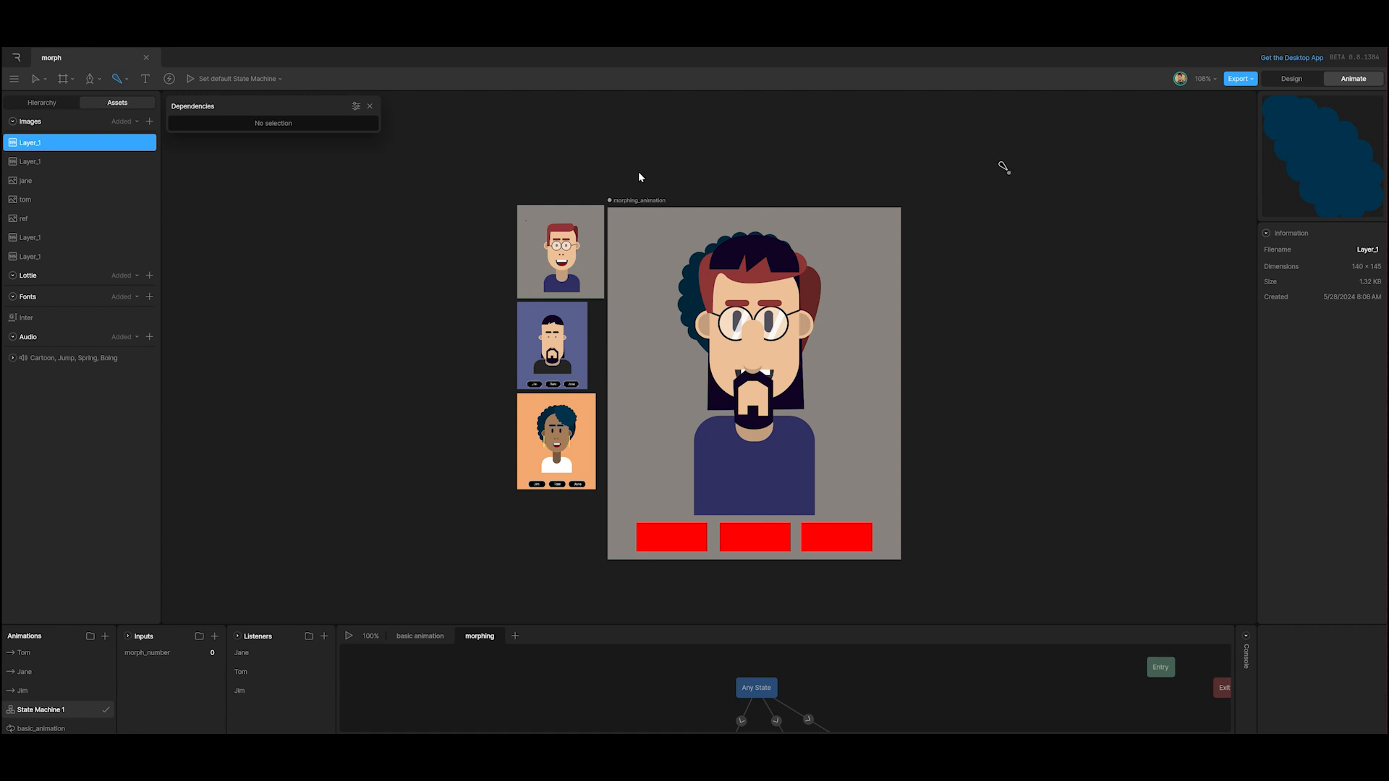
{"action": "left_click_drag", "start_coordinate": [23, 145], "coordinate": [770, 269]}
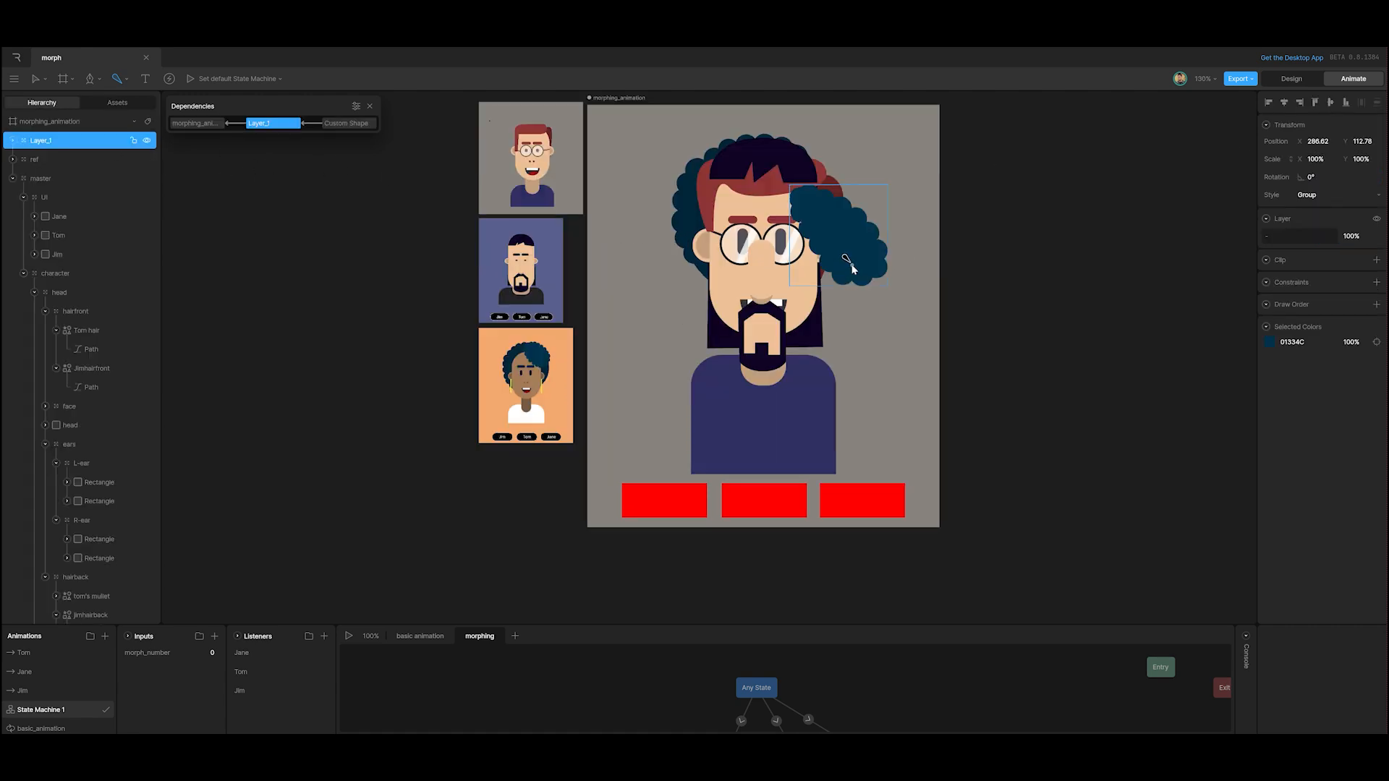
{"action": "left_click", "coordinate": [61, 80]}
{"action": "left_click", "coordinate": [62, 126]}
{"action": "left_click_drag", "start_coordinate": [829, 218], "coordinate": [794, 176]}
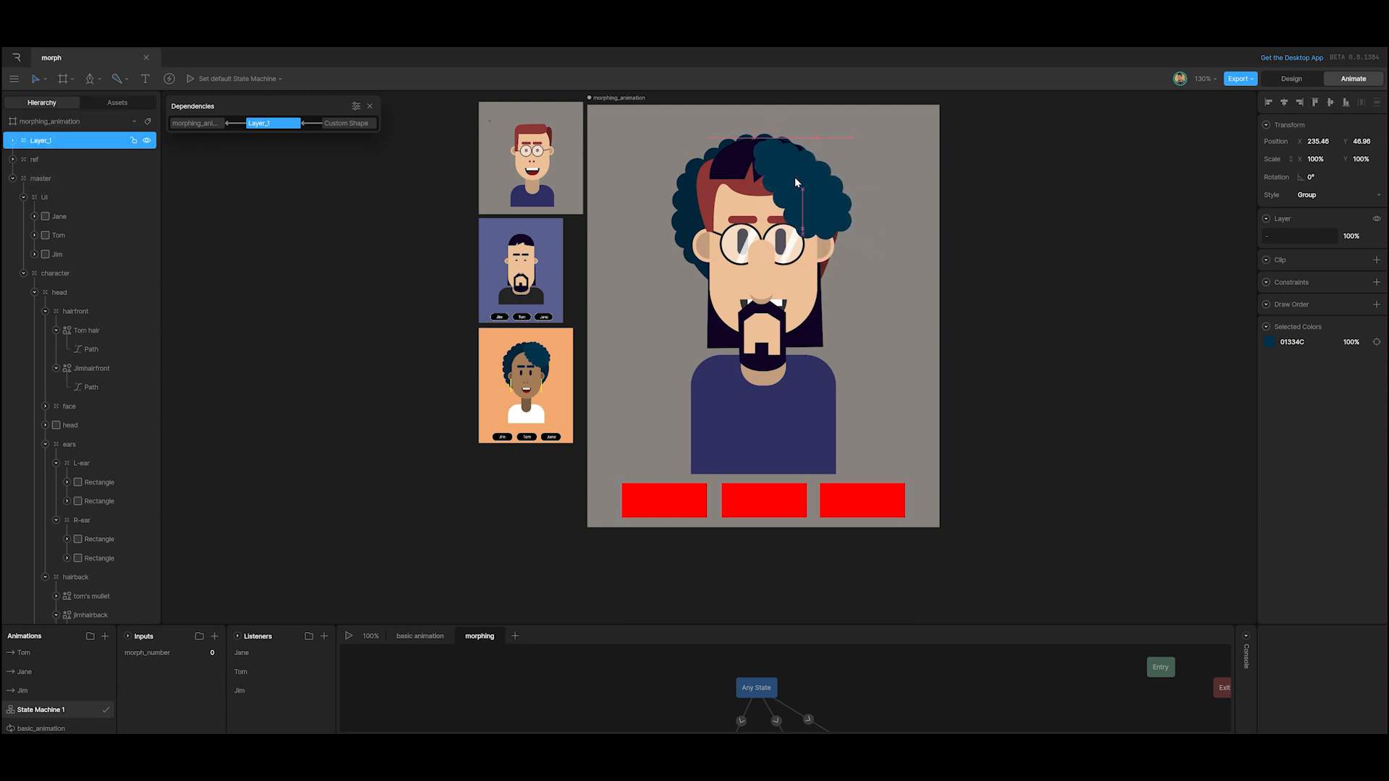
Rename the new Layer_1 hair group as janehairfront and deselect it.
{"action": "double_click", "coordinate": [33, 140]}
{"action": "key", "text": "BackSpace"}
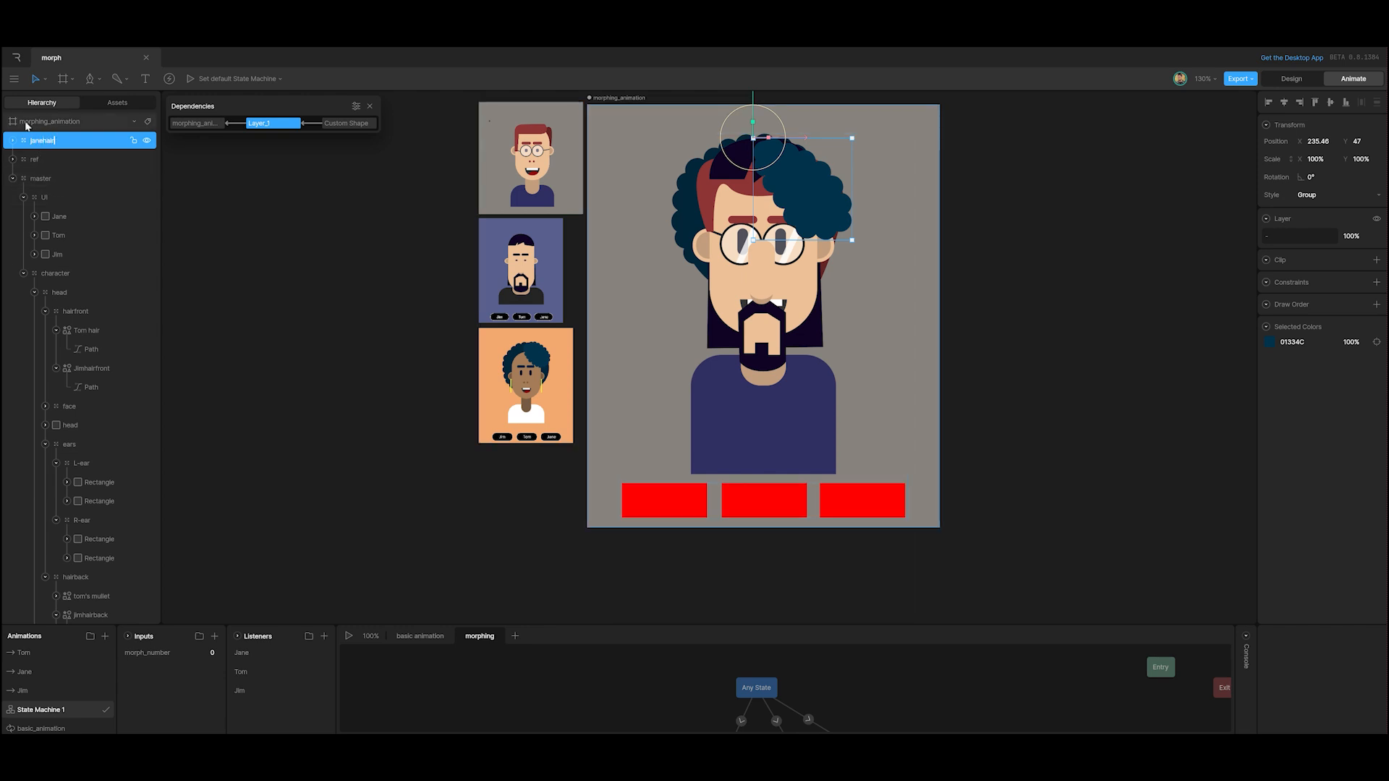
{"action": "type", "text": "janehairfront"}
{"action": "left_click", "coordinate": [232, 277]}
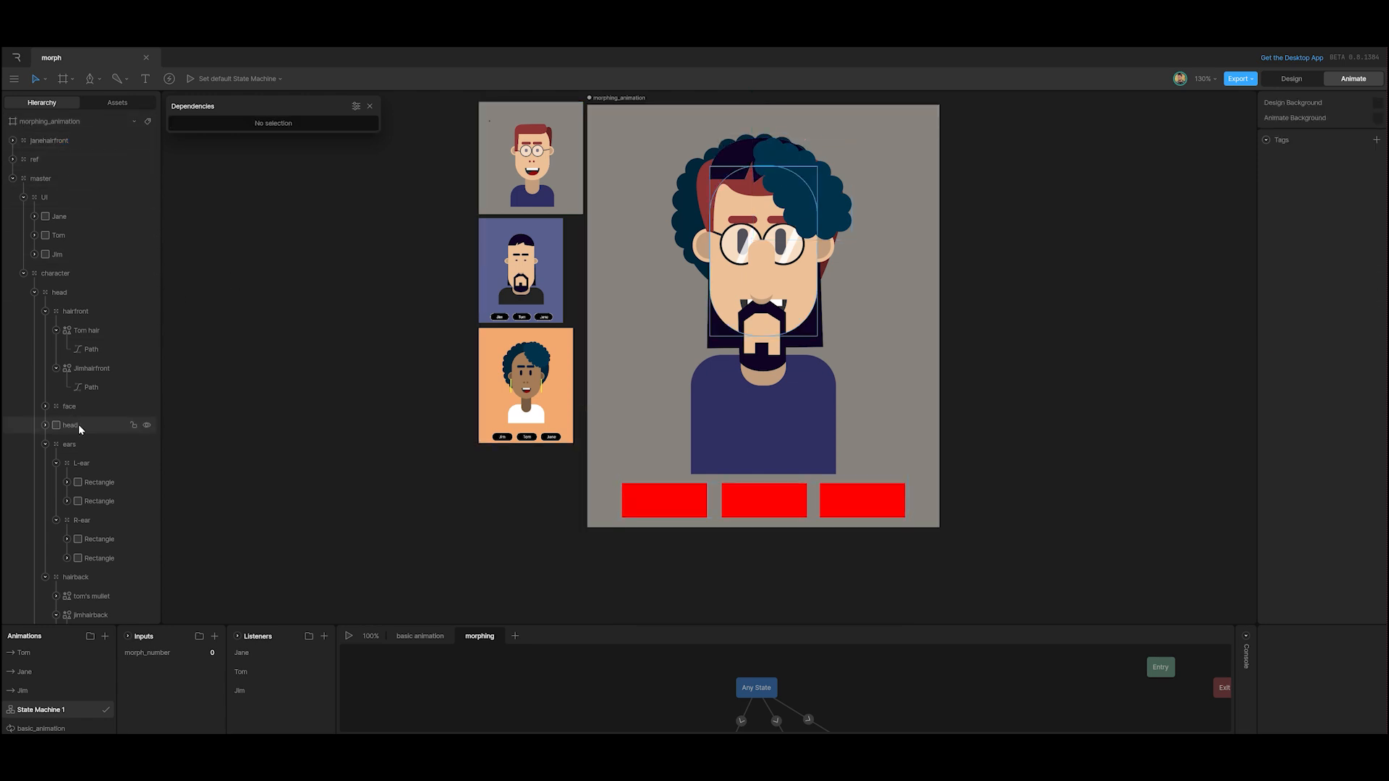
Nest the janehairfront group inside hairfront, below Jimhairfront, and check how it layers in the Tom and Jane animations.
{"action": "left_click", "coordinate": [45, 446]}
{"action": "left_click", "coordinate": [46, 463]}
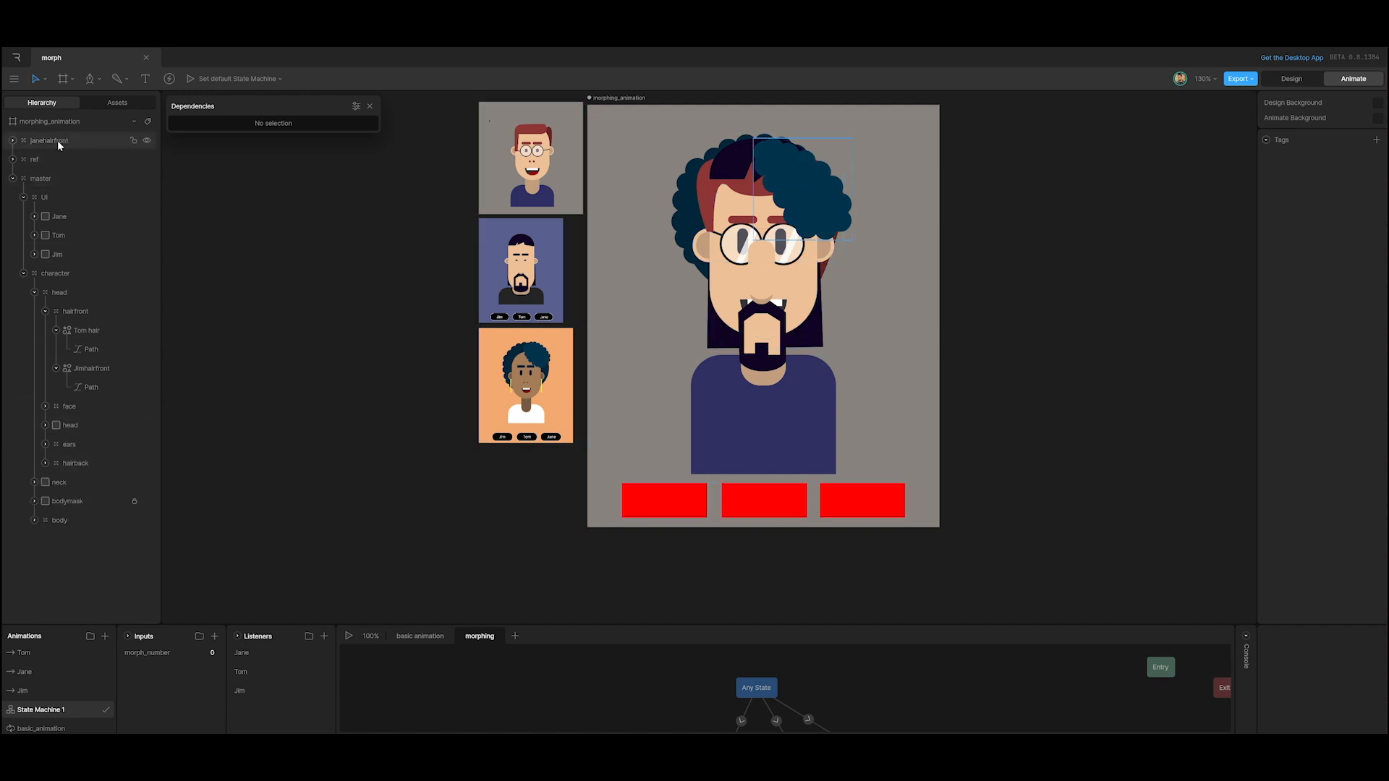
{"action": "left_click_drag", "start_coordinate": [57, 141], "coordinate": [86, 315]}
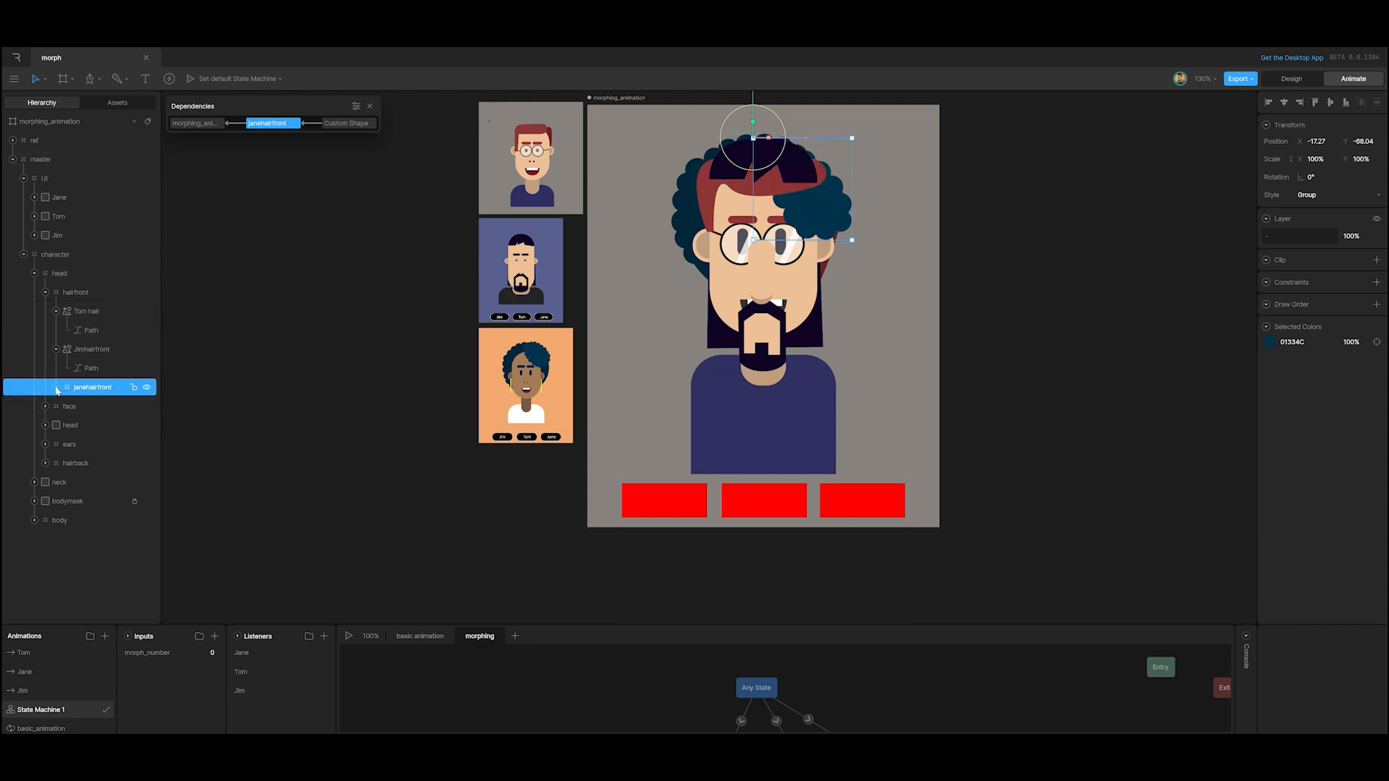
{"action": "left_click", "coordinate": [57, 388]}
{"action": "left_click", "coordinate": [56, 390]}
{"action": "left_click", "coordinate": [26, 653]}
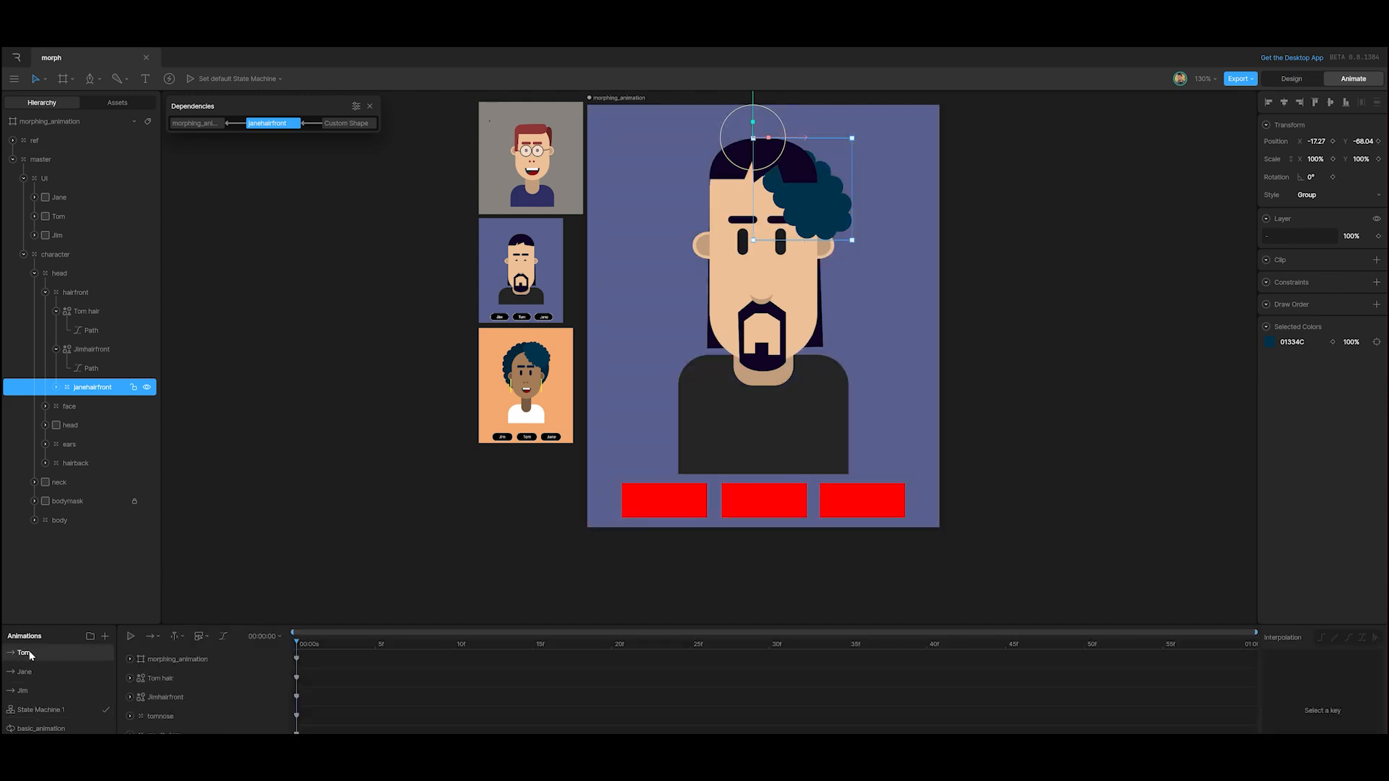
{"action": "left_click", "coordinate": [25, 672]}
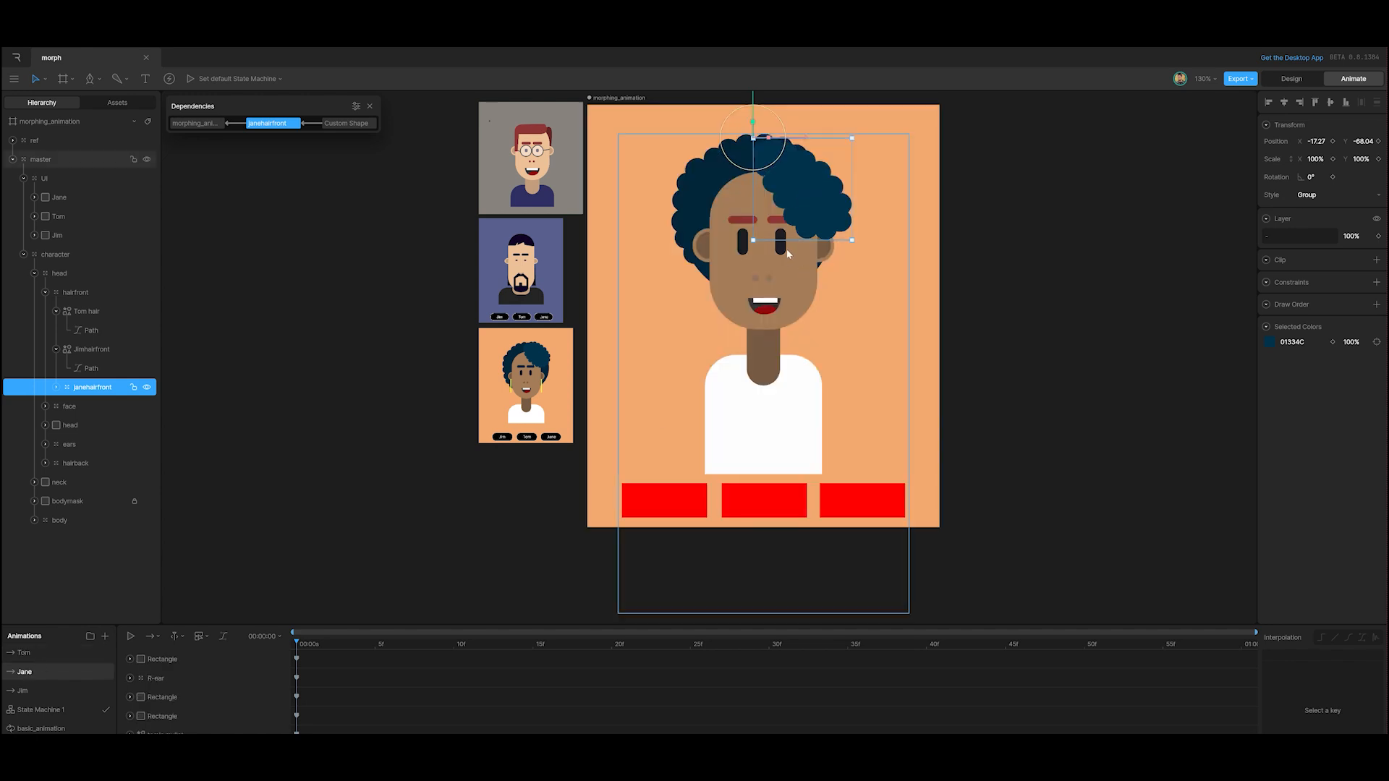
In Design mode, freeze the artwork and shift only janehairfront's origin horizontally over the hair, to about X 21.64.
{"action": "left_click", "coordinate": [1291, 78]}
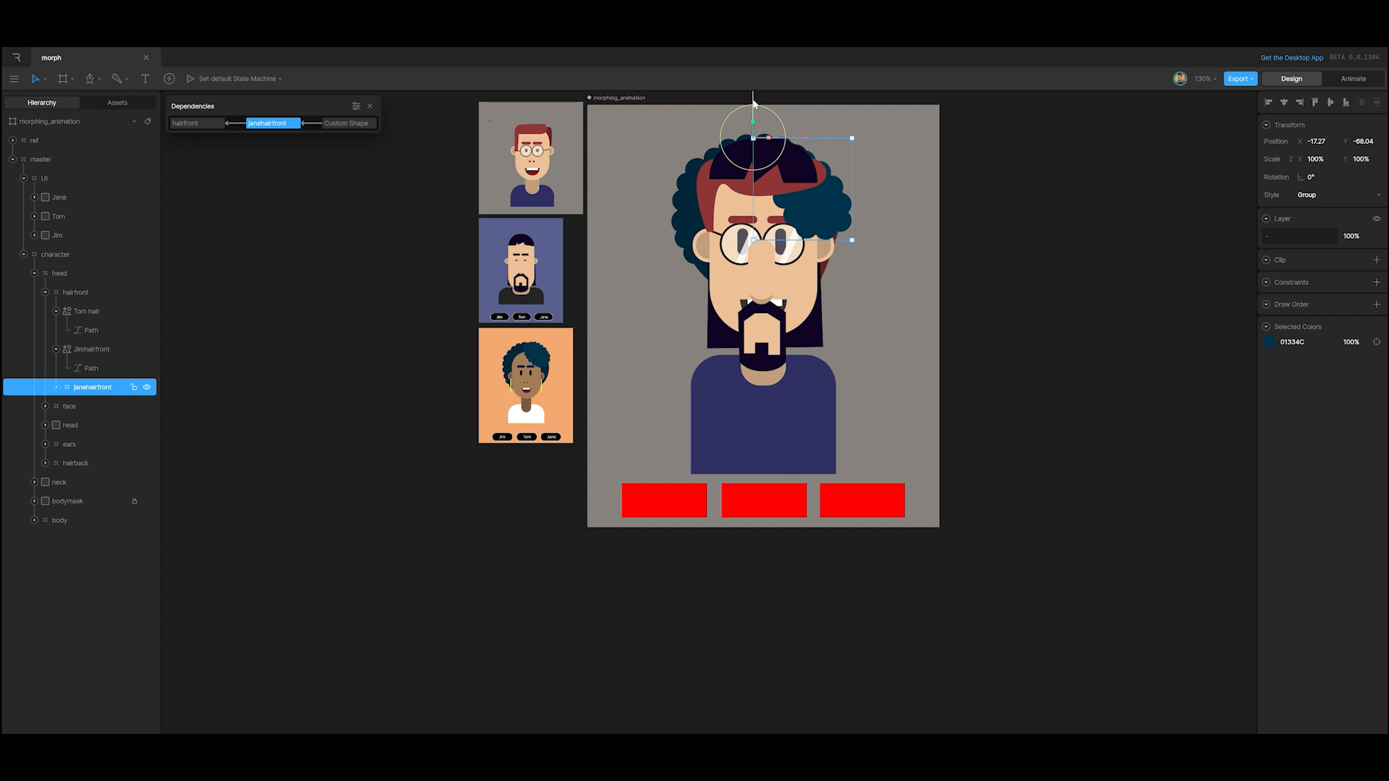
{"action": "left_click_drag", "start_coordinate": [753, 102], "coordinate": [756, 102]}
{"action": "key", "text": "y"}
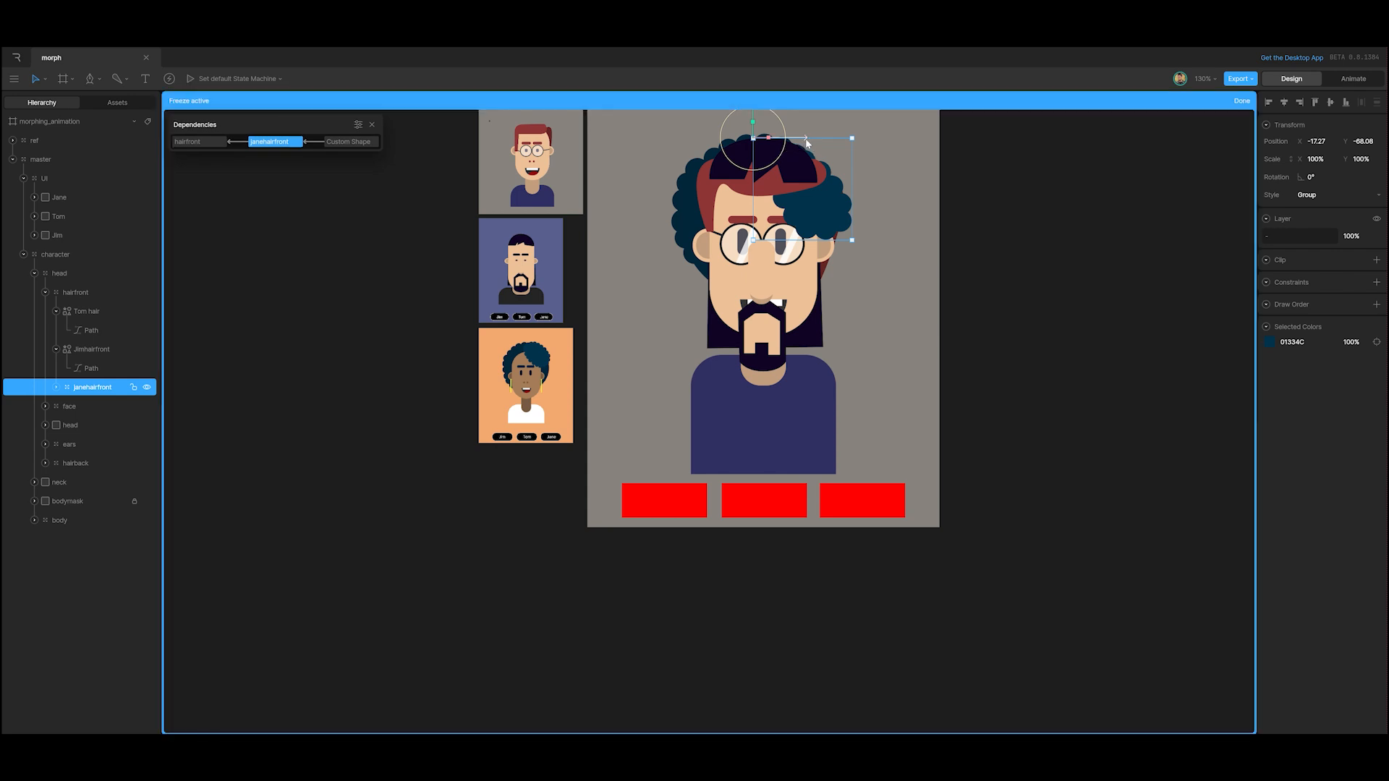
{"action": "left_click_drag", "start_coordinate": [806, 142], "coordinate": [834, 140]}
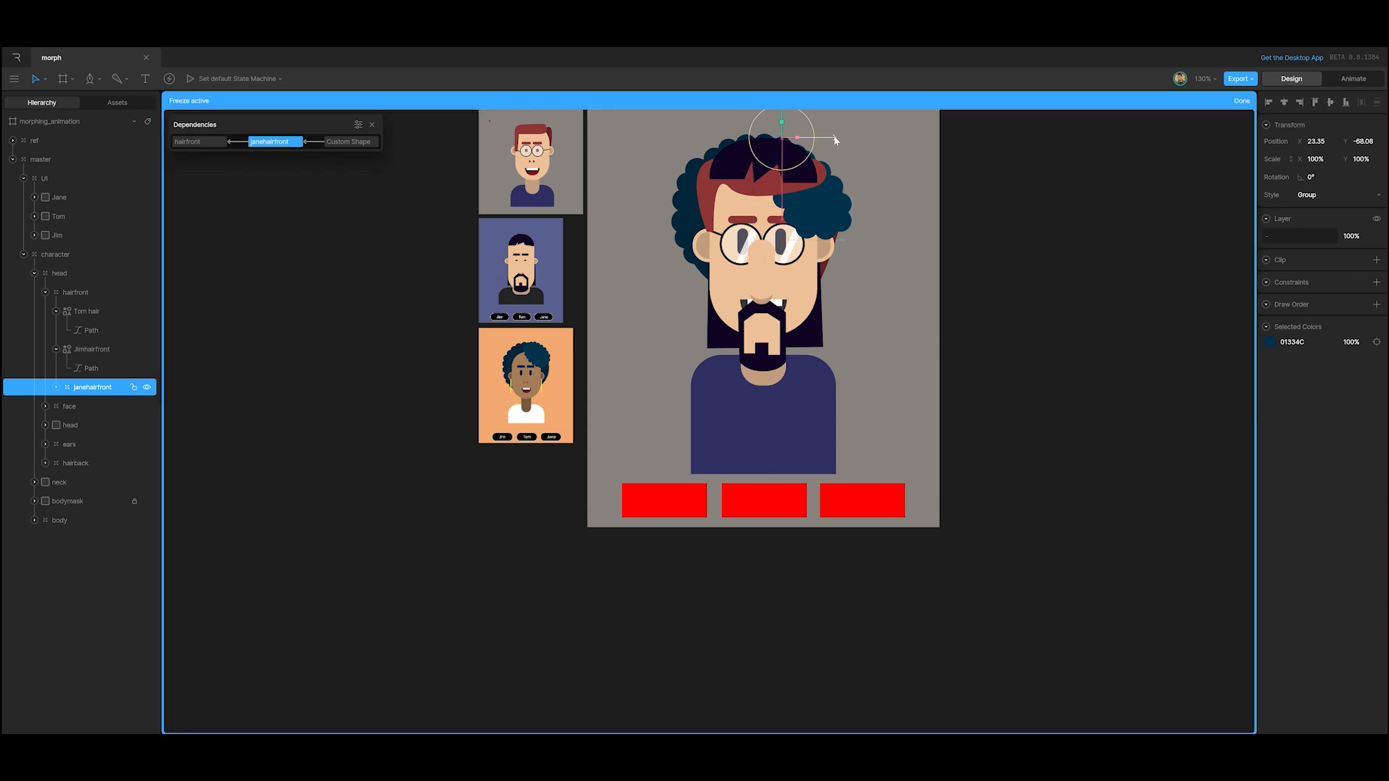
{"action": "key", "text": "y"}
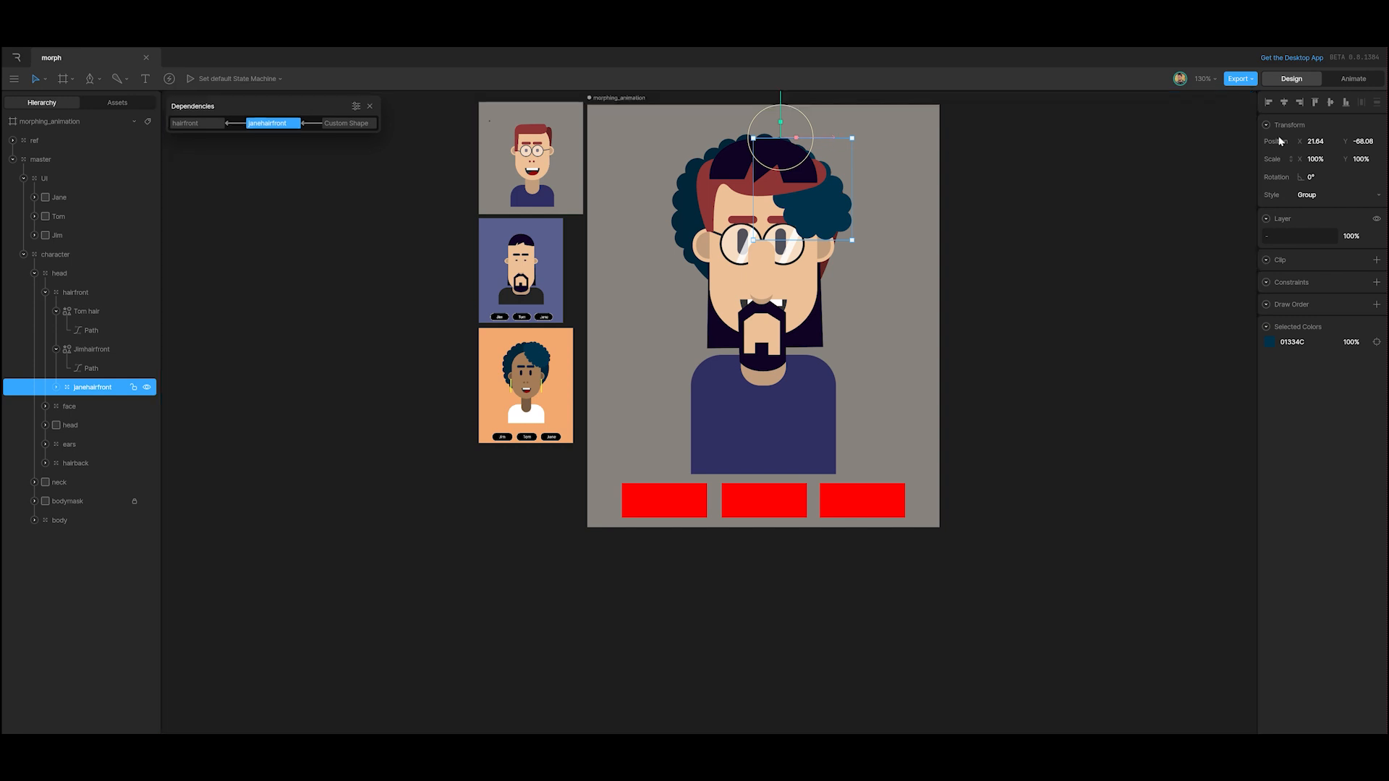
Back in Animate mode, key janehairfront's Y scale at 100% in the Jane animation and 0% in the Tom and Jim animations.
{"action": "left_click", "coordinate": [1353, 78]}
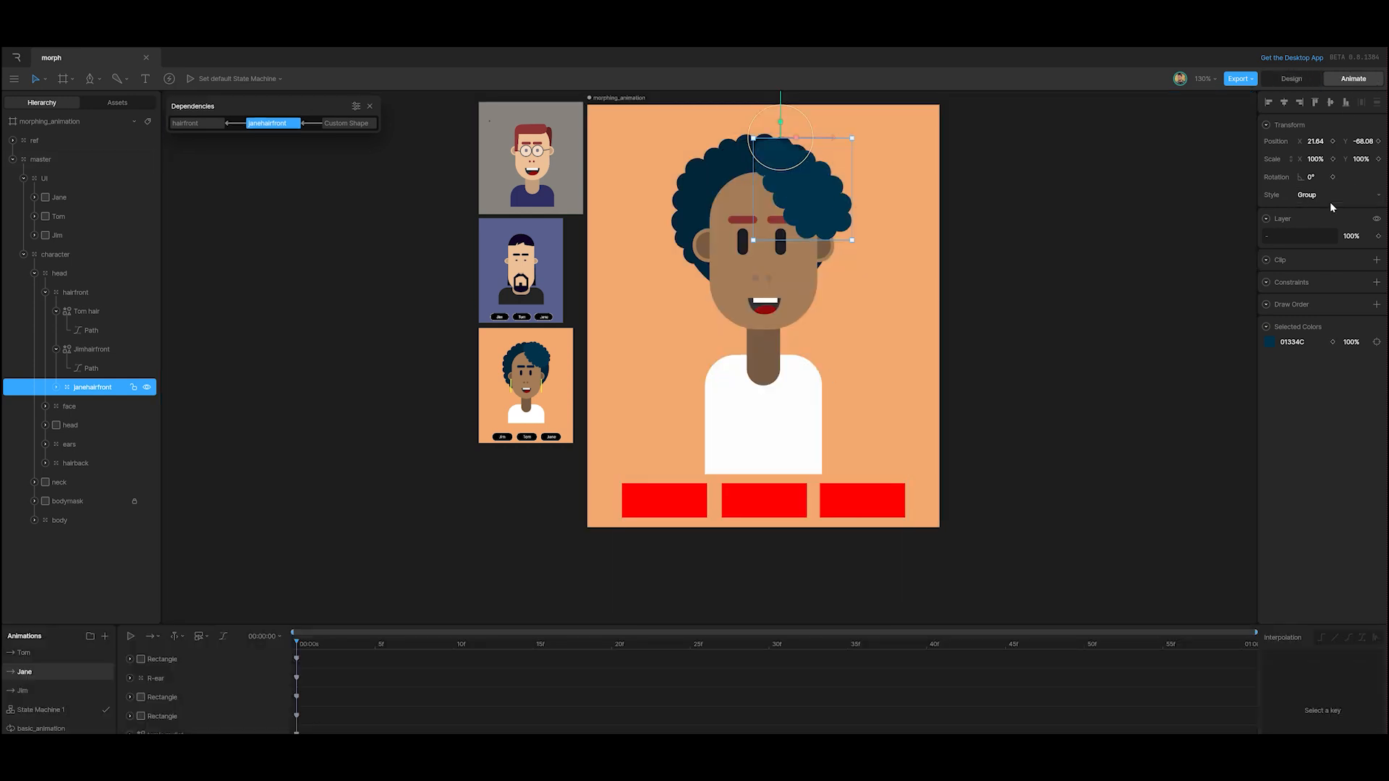
{"action": "left_click", "coordinate": [1379, 159]}
{"action": "left_click", "coordinate": [26, 655]}
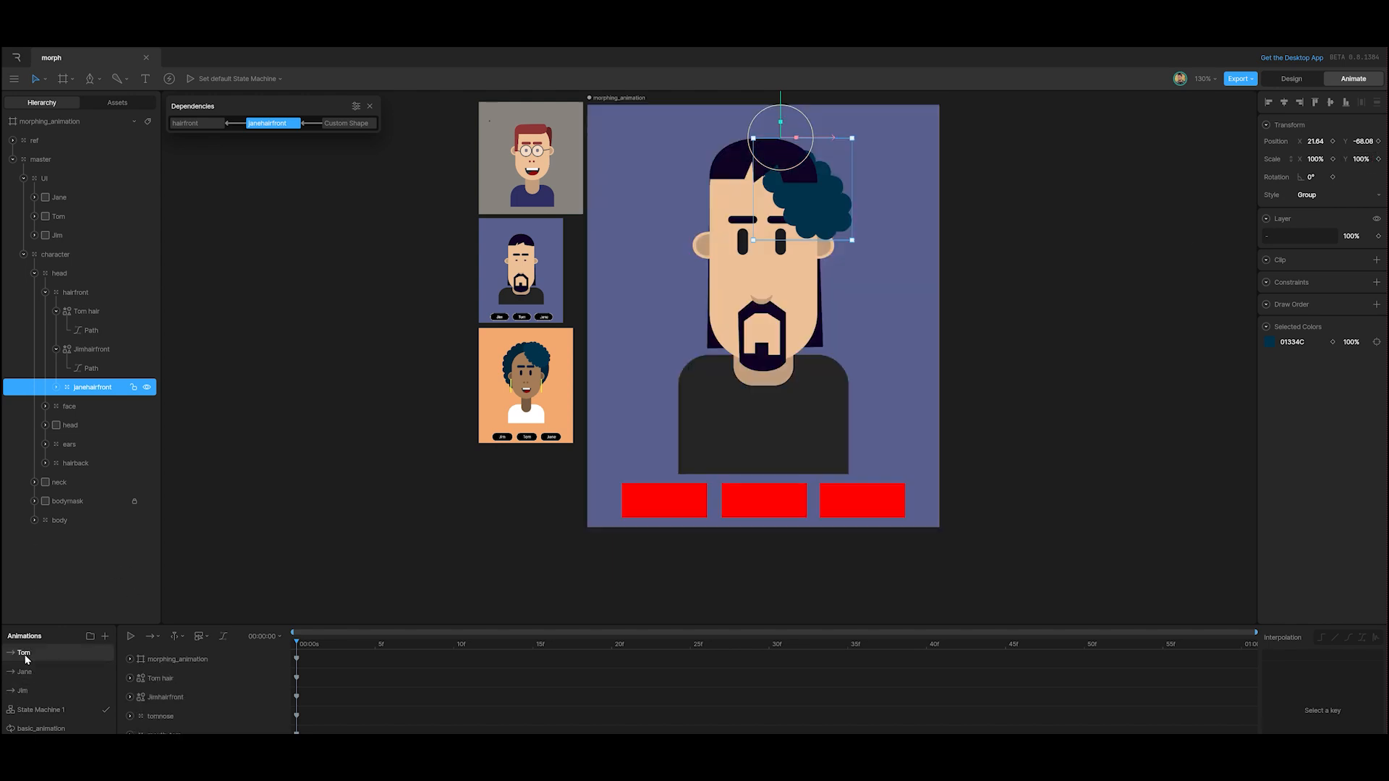
{"action": "left_click", "coordinate": [1359, 158]}
{"action": "type", "text": "0"}
{"action": "key", "text": "Return"}
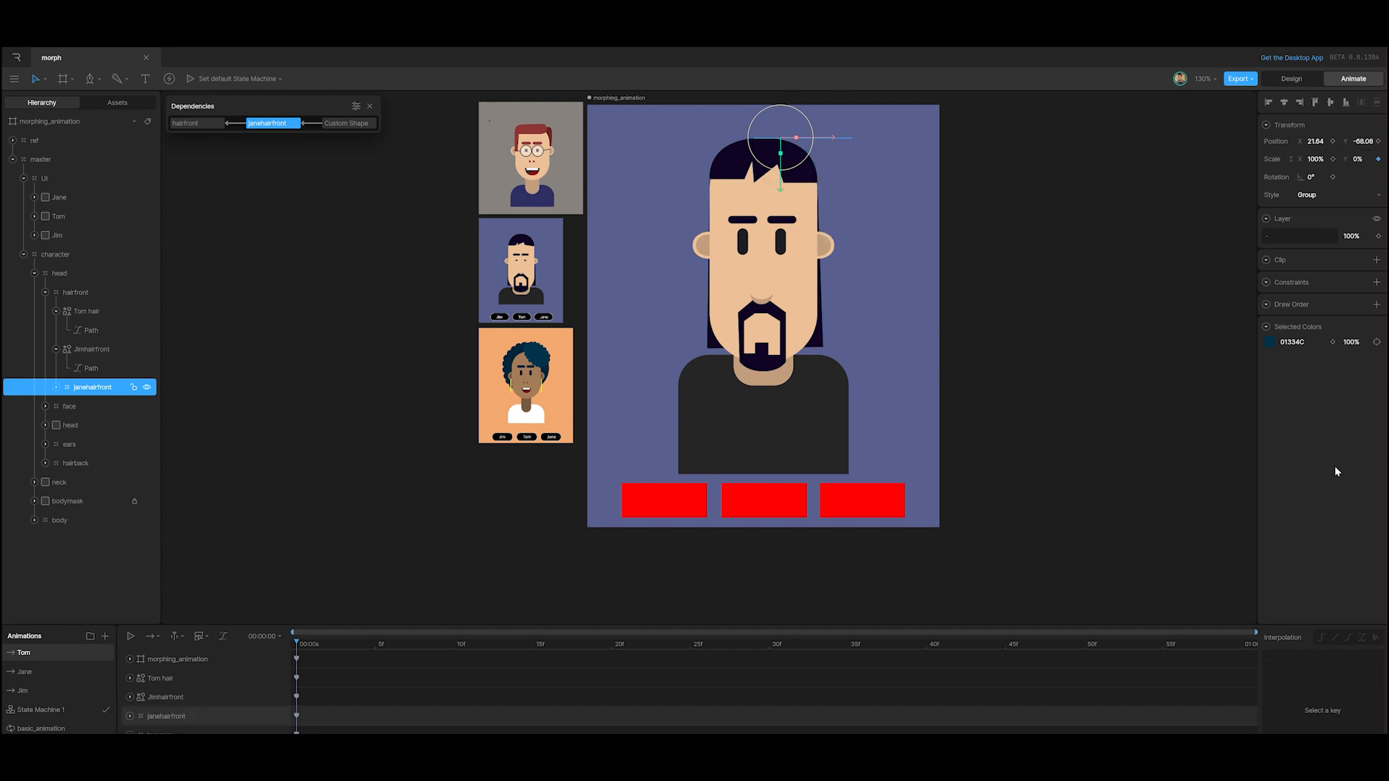
{"action": "left_click", "coordinate": [39, 690]}
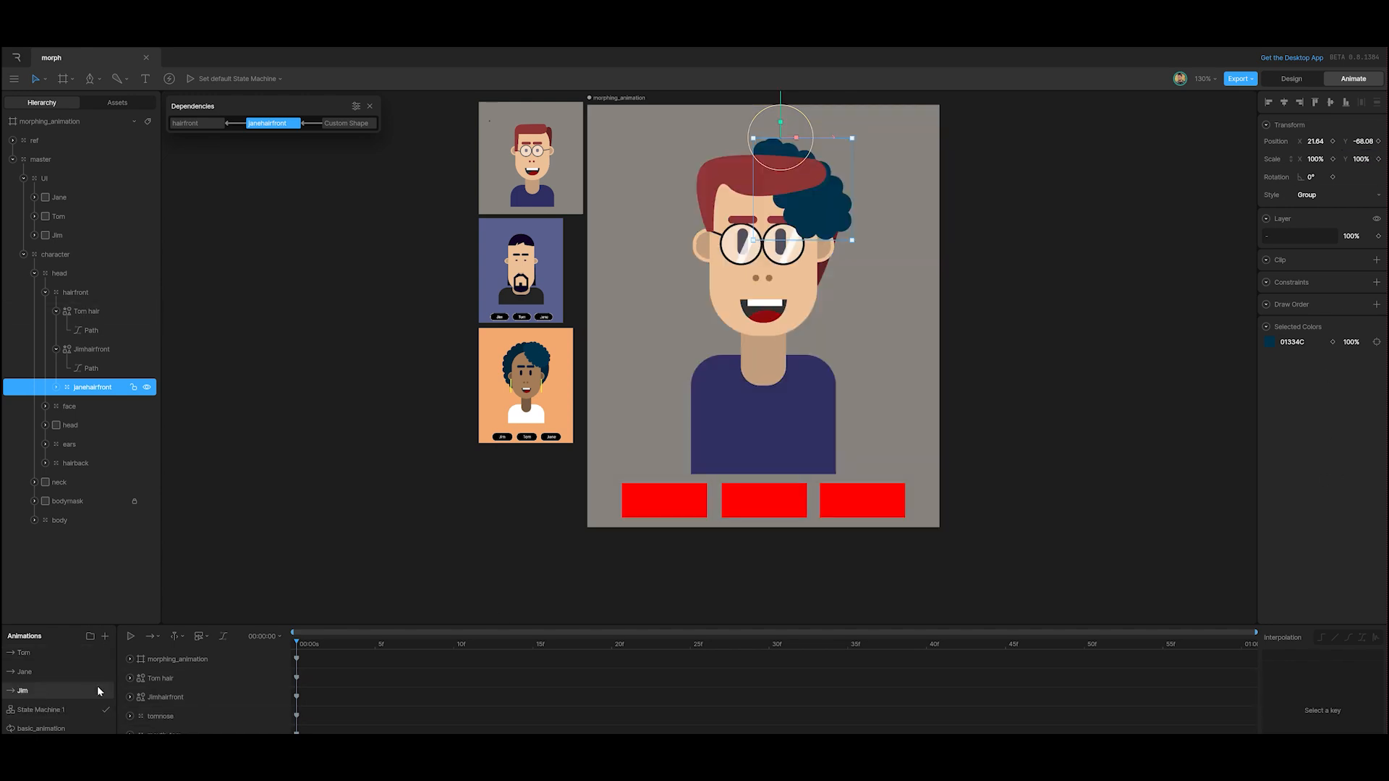
{"action": "left_click", "coordinate": [1371, 157]}
{"action": "type", "text": "0"}
{"action": "key", "text": "Return"}
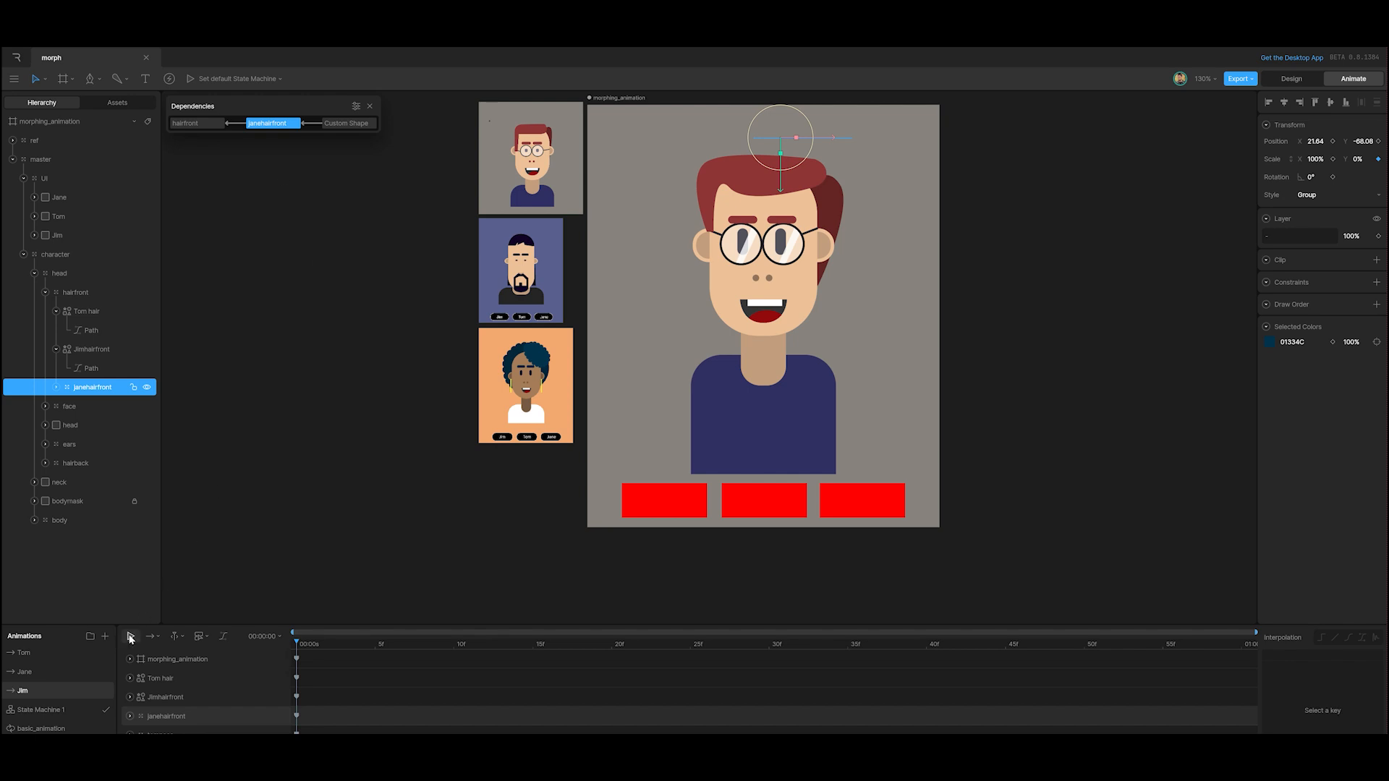
Play State Machine 1 and test the scaled front hair by switching repeatedly among the three characters with the red rectangles.
{"action": "left_click", "coordinate": [38, 709]}
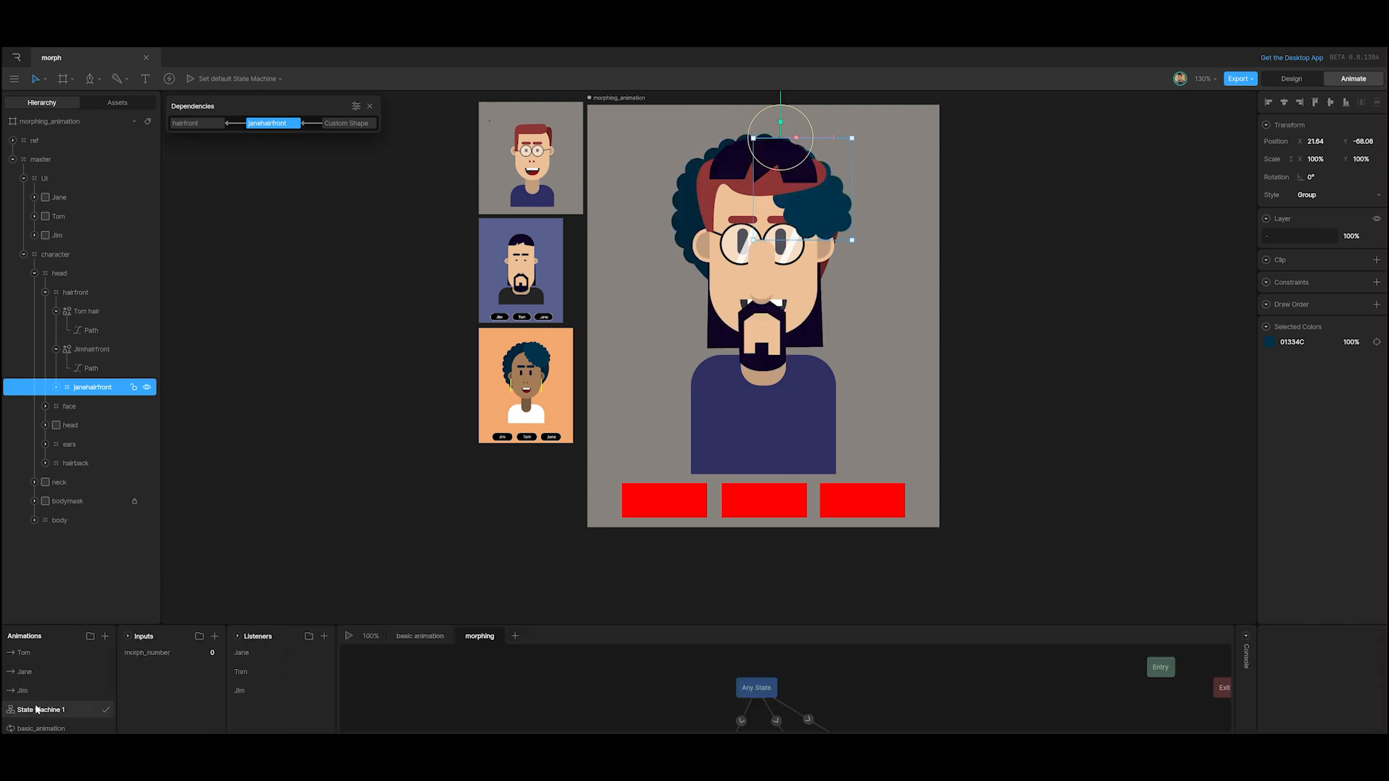
{"action": "left_click", "coordinate": [349, 636]}
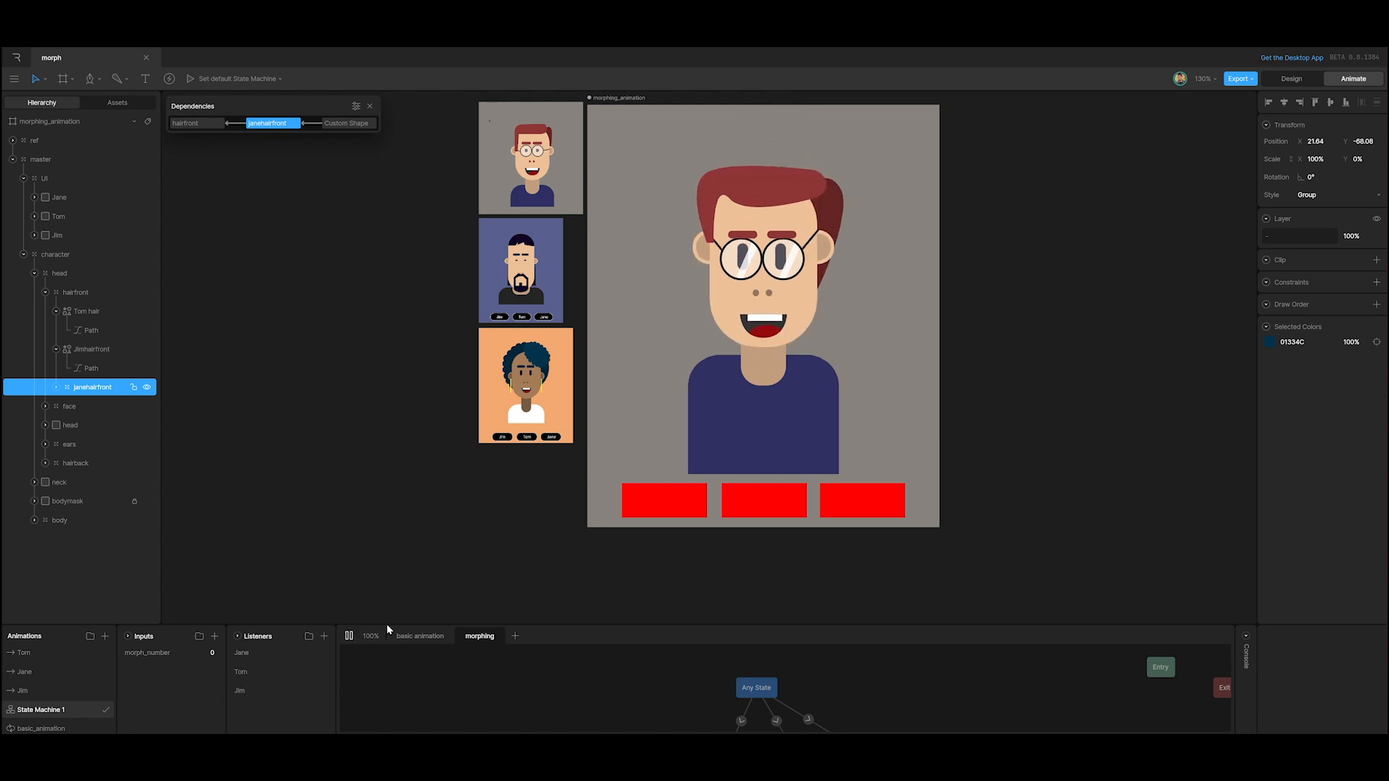
{"action": "left_click", "coordinate": [761, 509]}
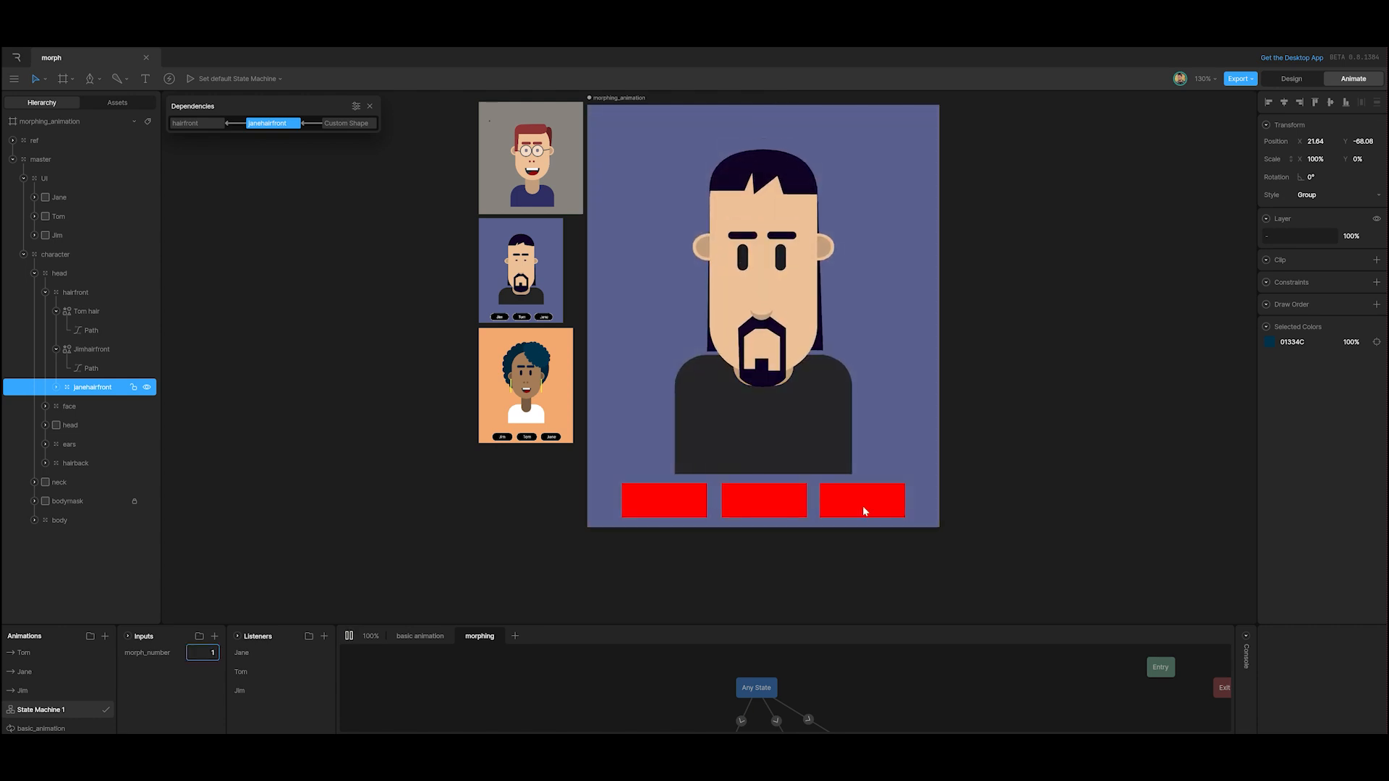
{"action": "left_click", "coordinate": [861, 505]}
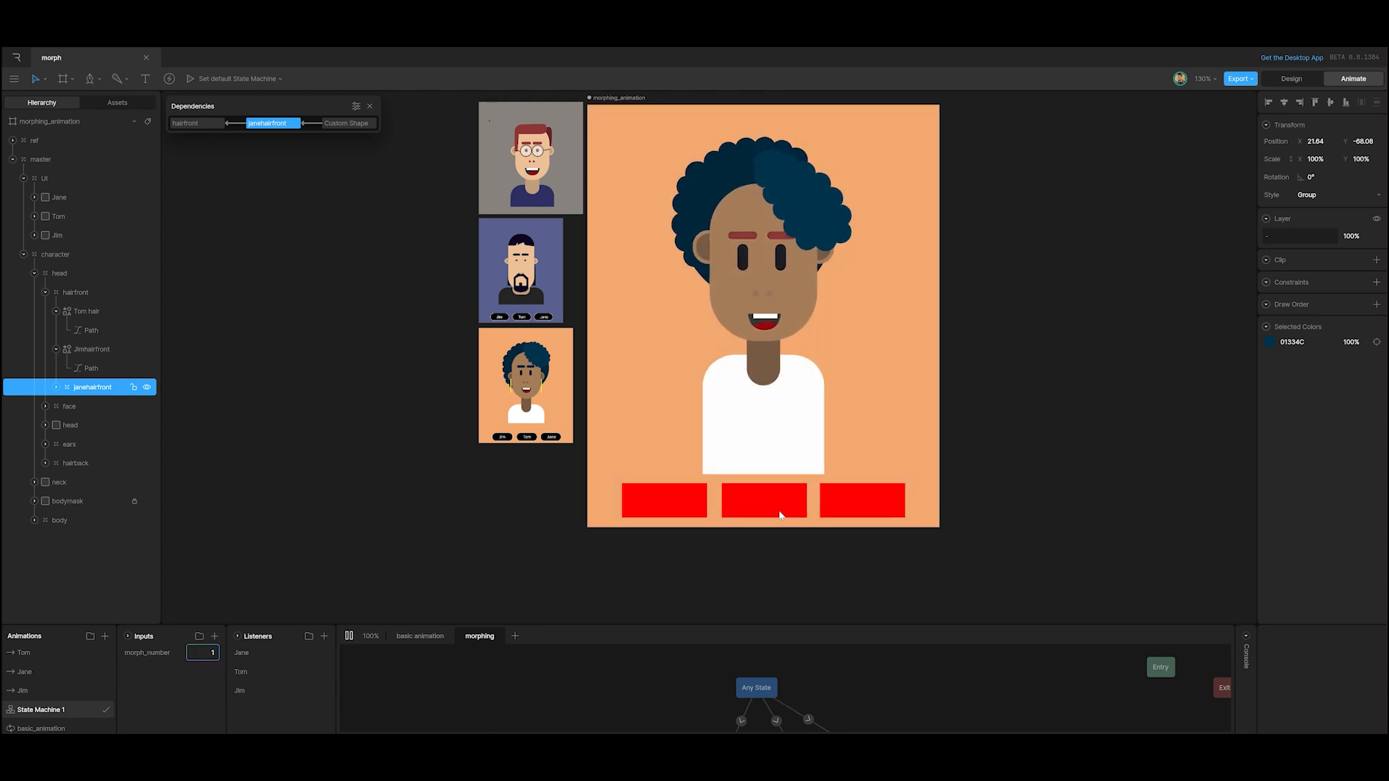
{"action": "left_click", "coordinate": [785, 510]}
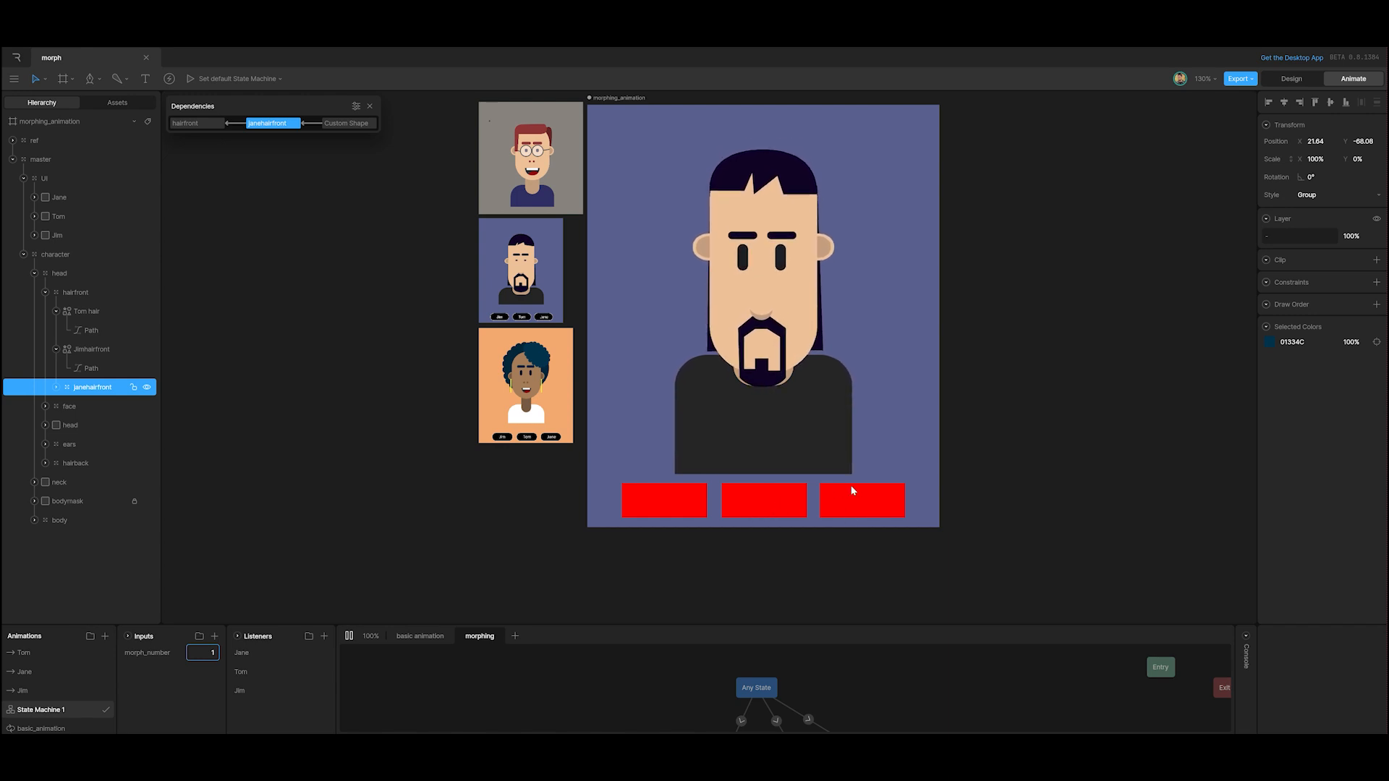
{"action": "left_click", "coordinate": [855, 489]}
{"action": "left_click", "coordinate": [792, 487]}
{"action": "left_click", "coordinate": [847, 502]}
{"action": "left_click", "coordinate": [781, 496]}
{"action": "left_click", "coordinate": [845, 496]}
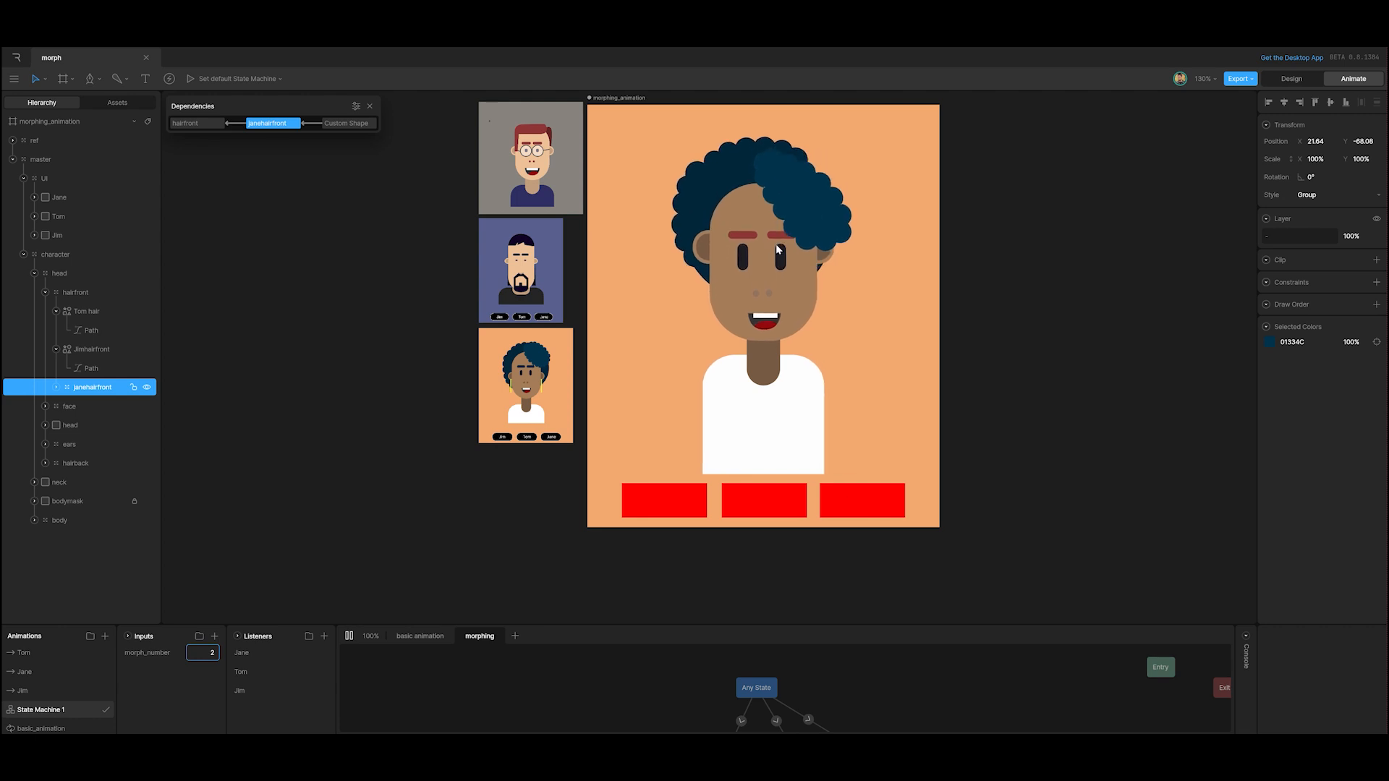
{"action": "left_click", "coordinate": [684, 504]}
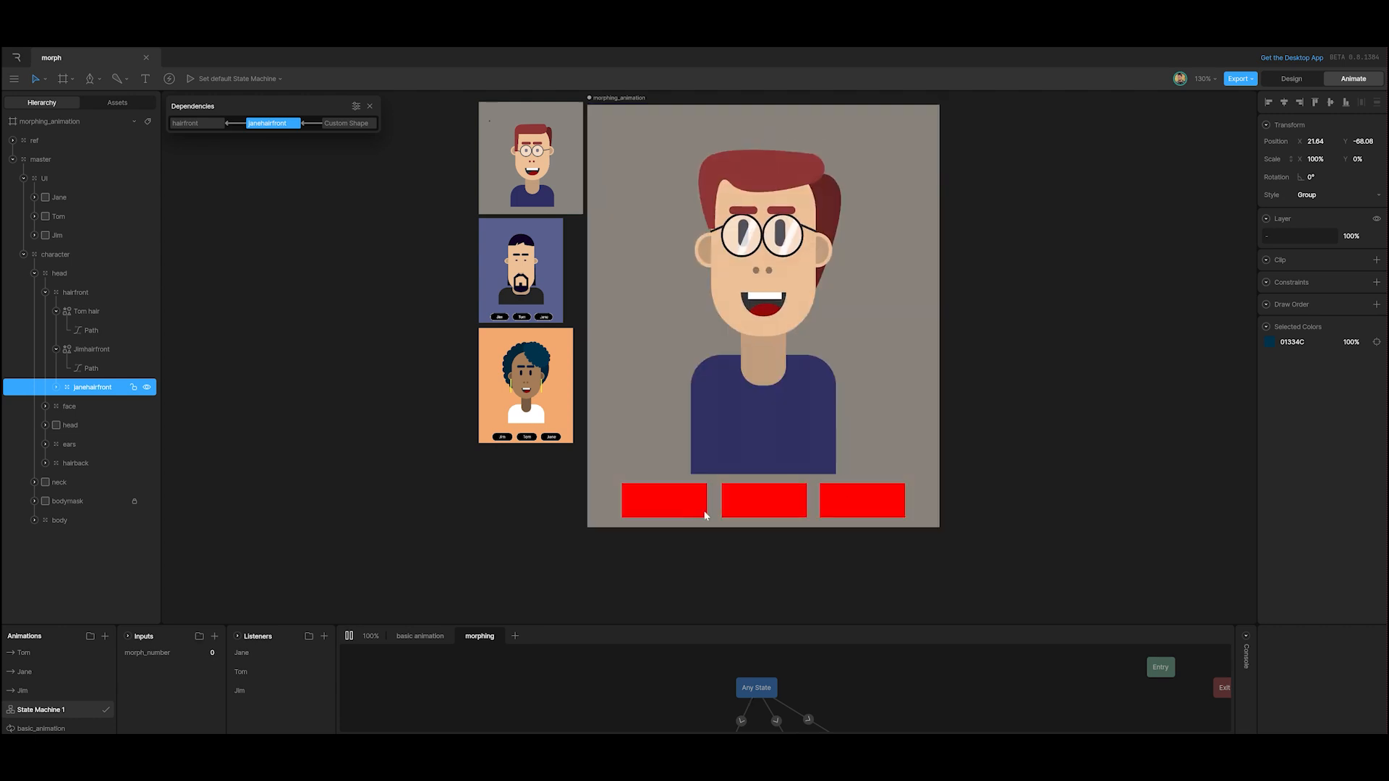
{"action": "left_click", "coordinate": [775, 506]}
{"action": "left_click", "coordinate": [871, 510]}
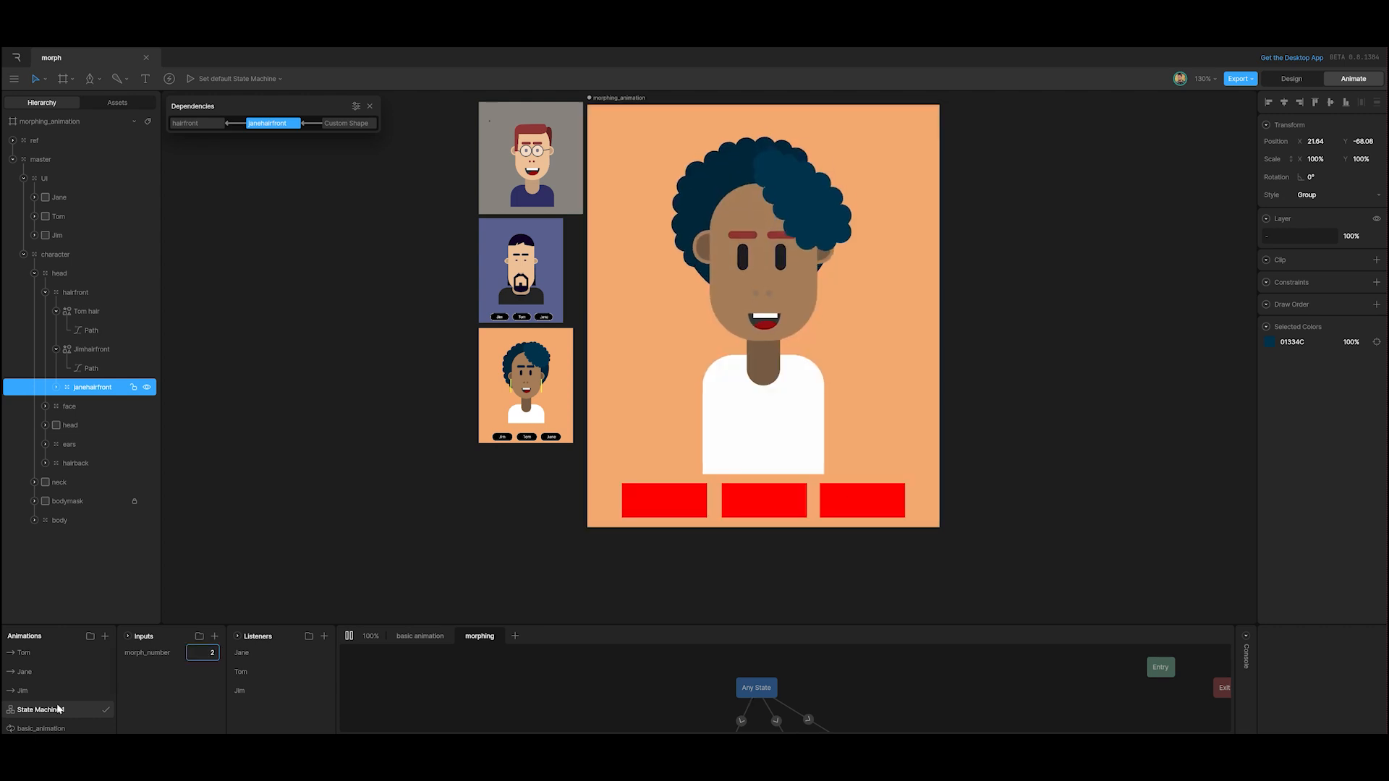
Remove janehairfront's Y scale keys from the Jane, Jim and Tom animations.
{"action": "left_click", "coordinate": [26, 654]}
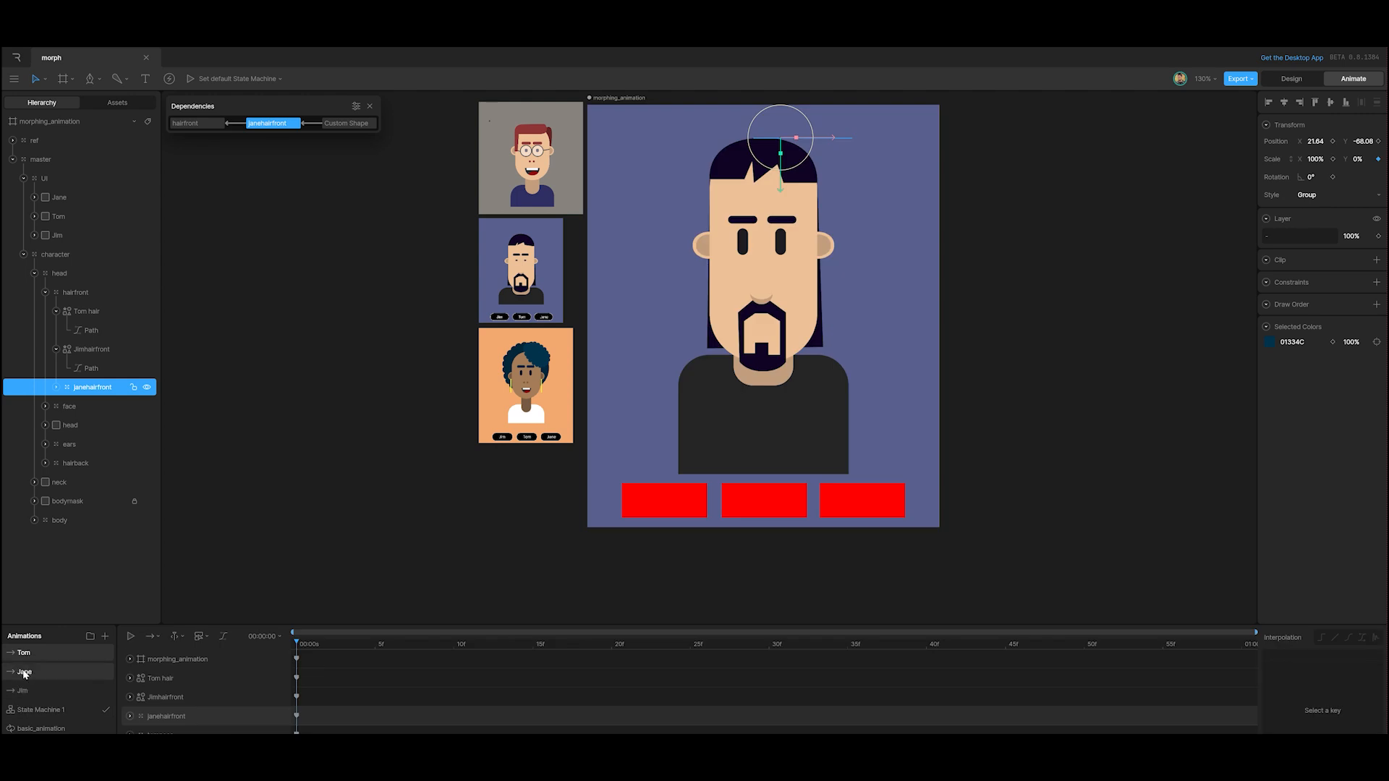
{"action": "left_click", "coordinate": [25, 672]}
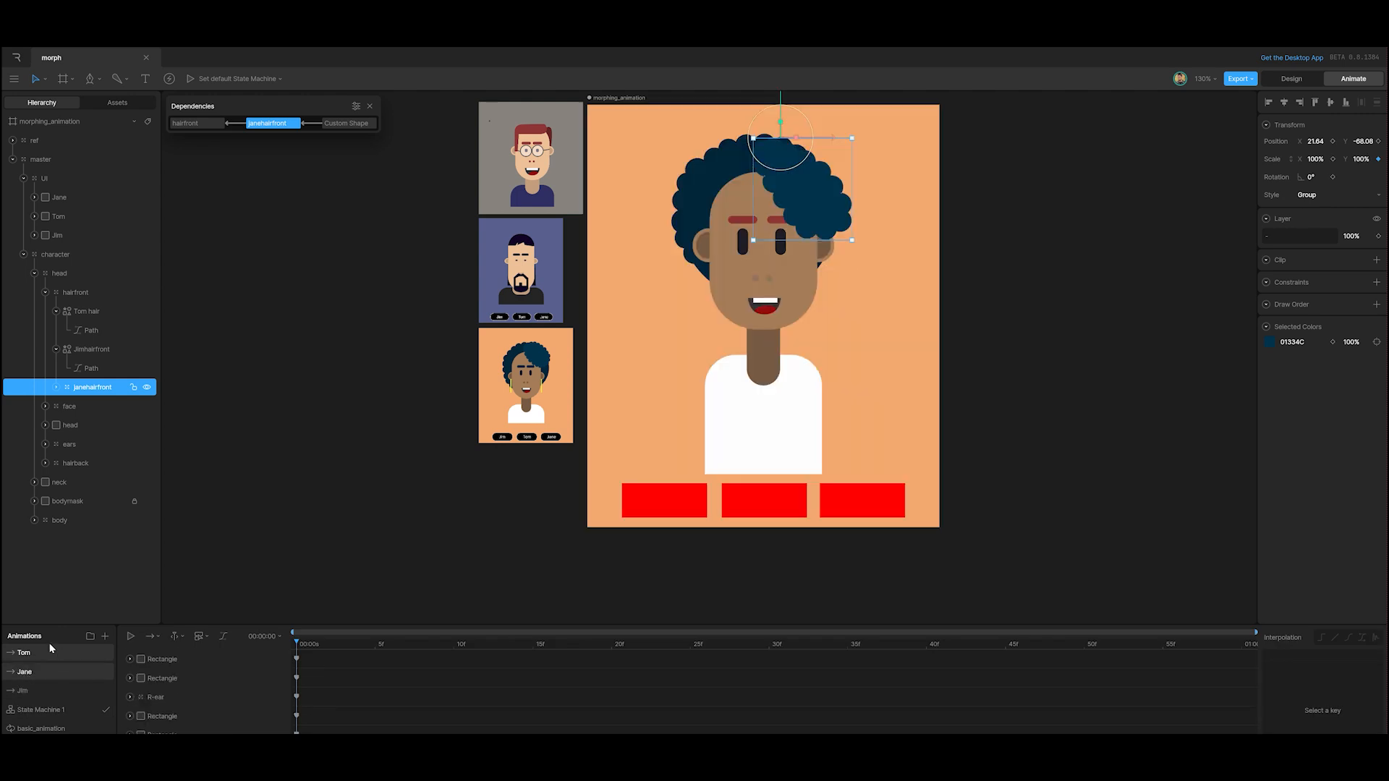
{"action": "left_click", "coordinate": [1378, 159]}
{"action": "left_click", "coordinate": [51, 691]}
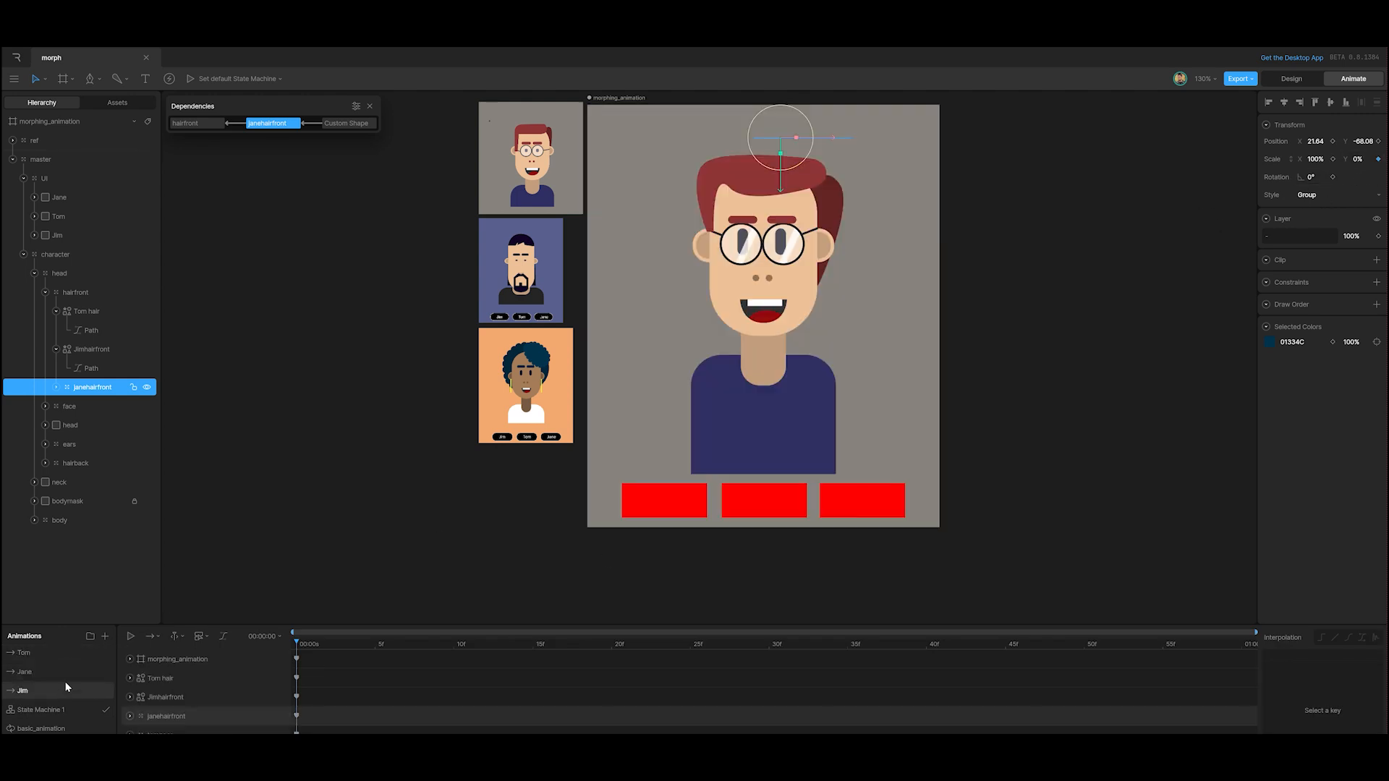
{"action": "left_click", "coordinate": [1378, 159]}
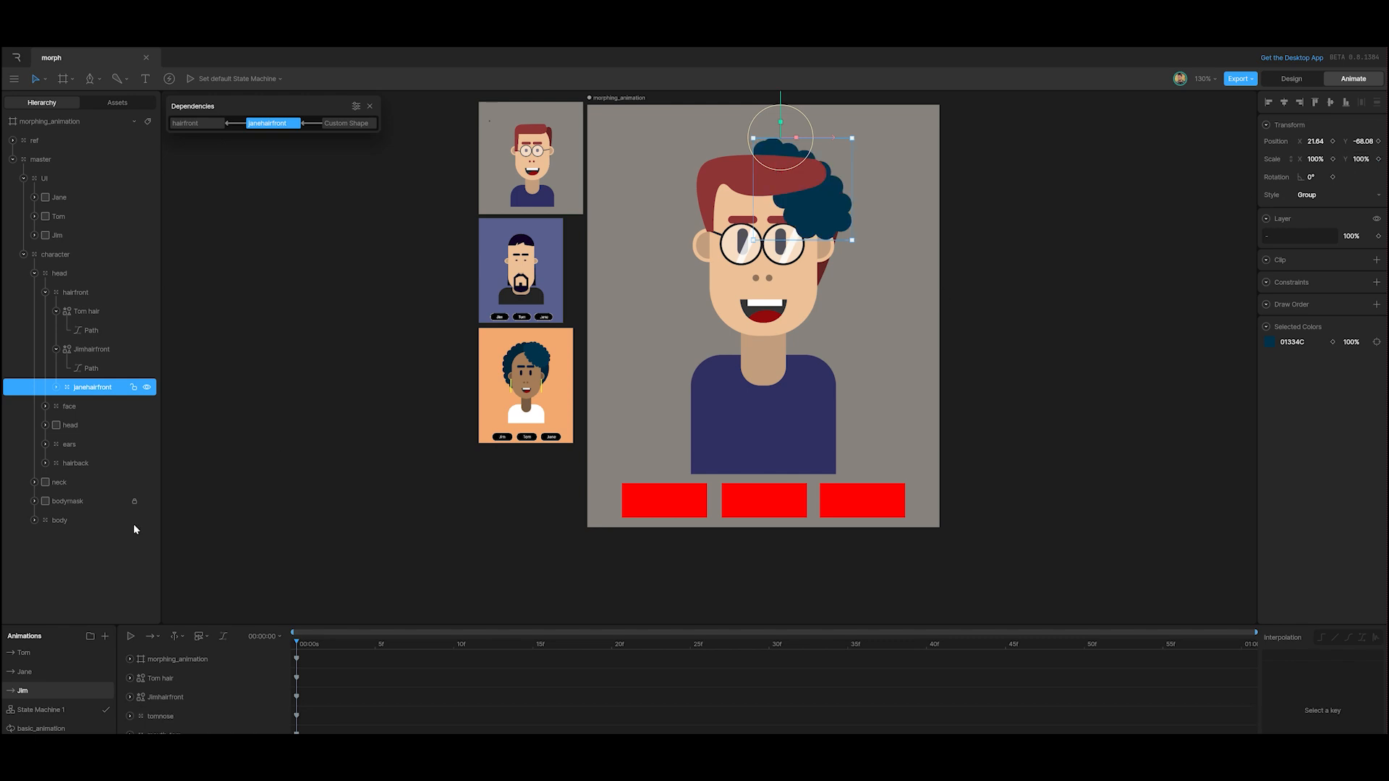
{"action": "left_click", "coordinate": [45, 652]}
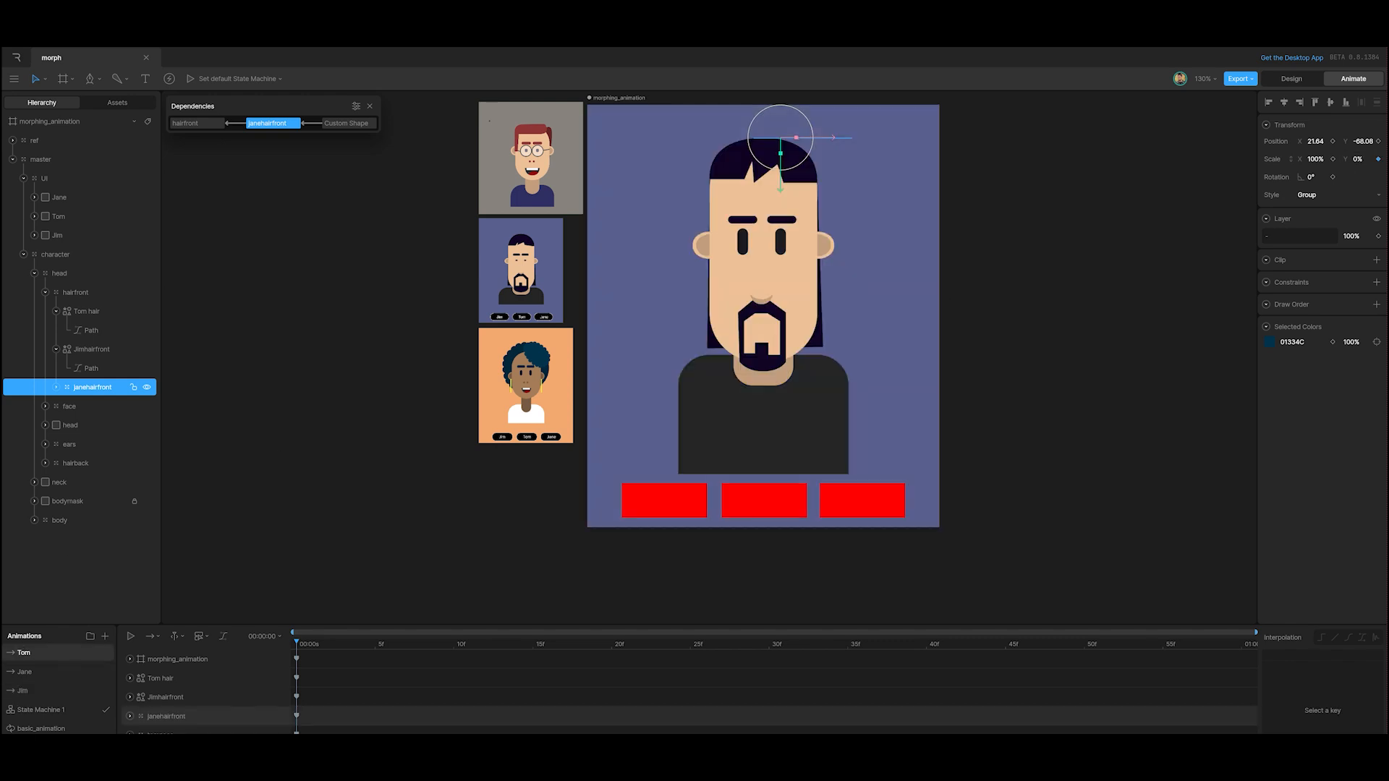
{"action": "left_click", "coordinate": [1378, 159]}
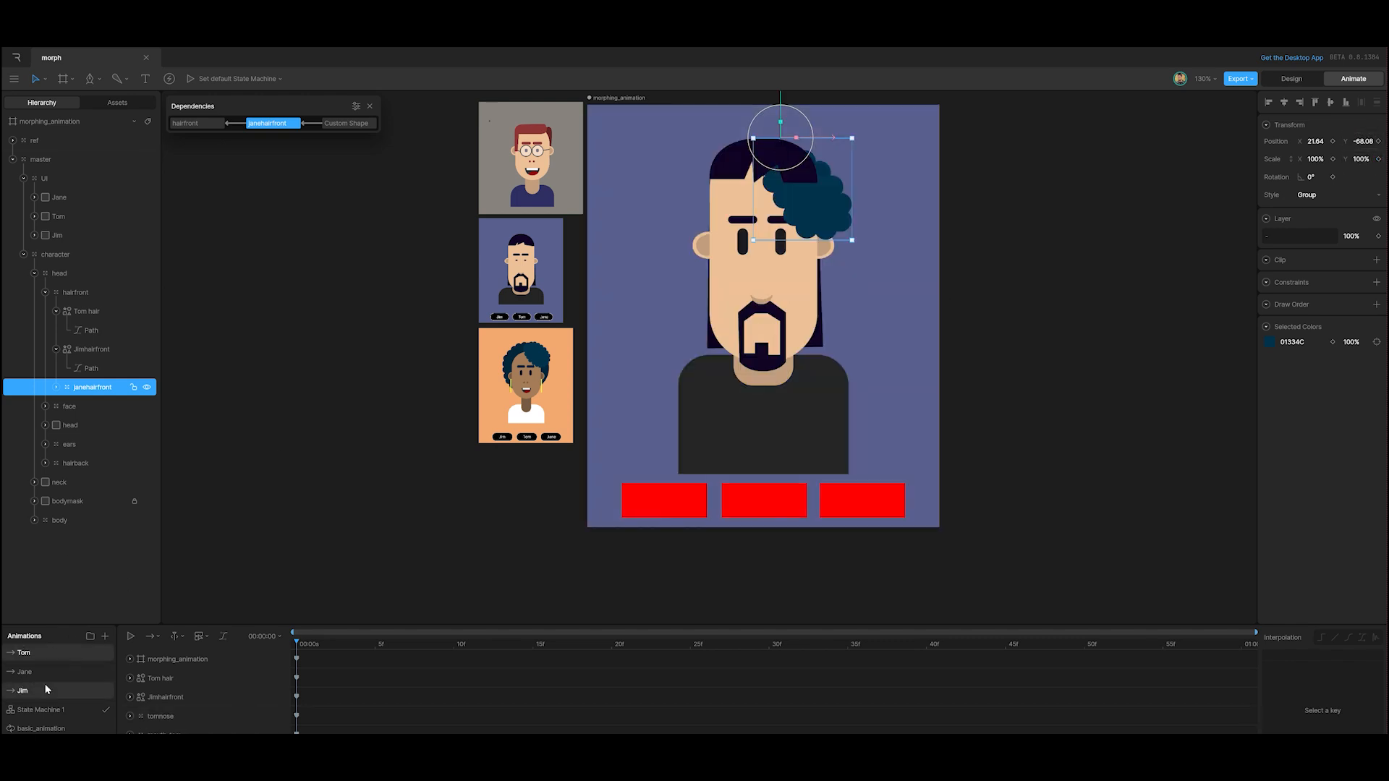
Key janehairfront's opacity at 100% in the Jane animation and at 0% in the Jim and Tom animations.
{"action": "left_click", "coordinate": [53, 666]}
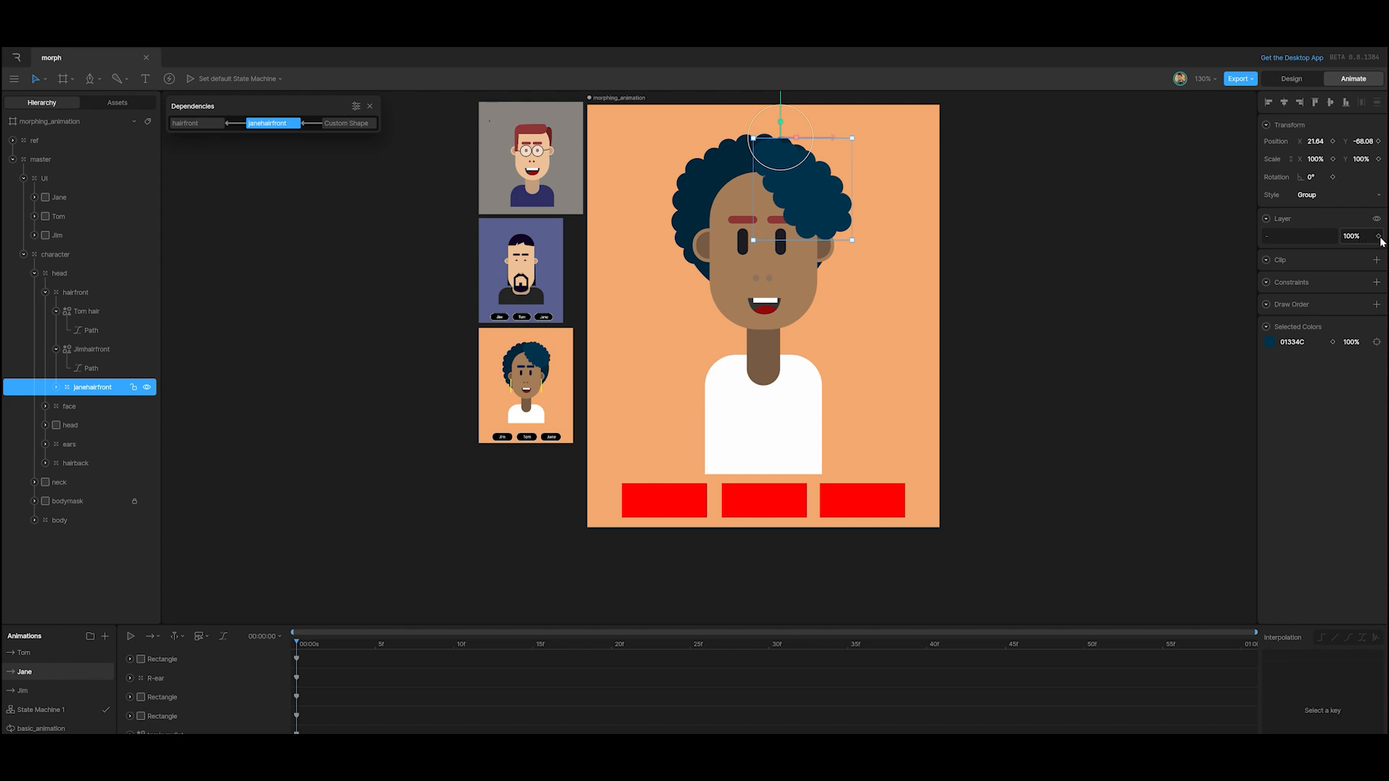
{"action": "left_click", "coordinate": [20, 691]}
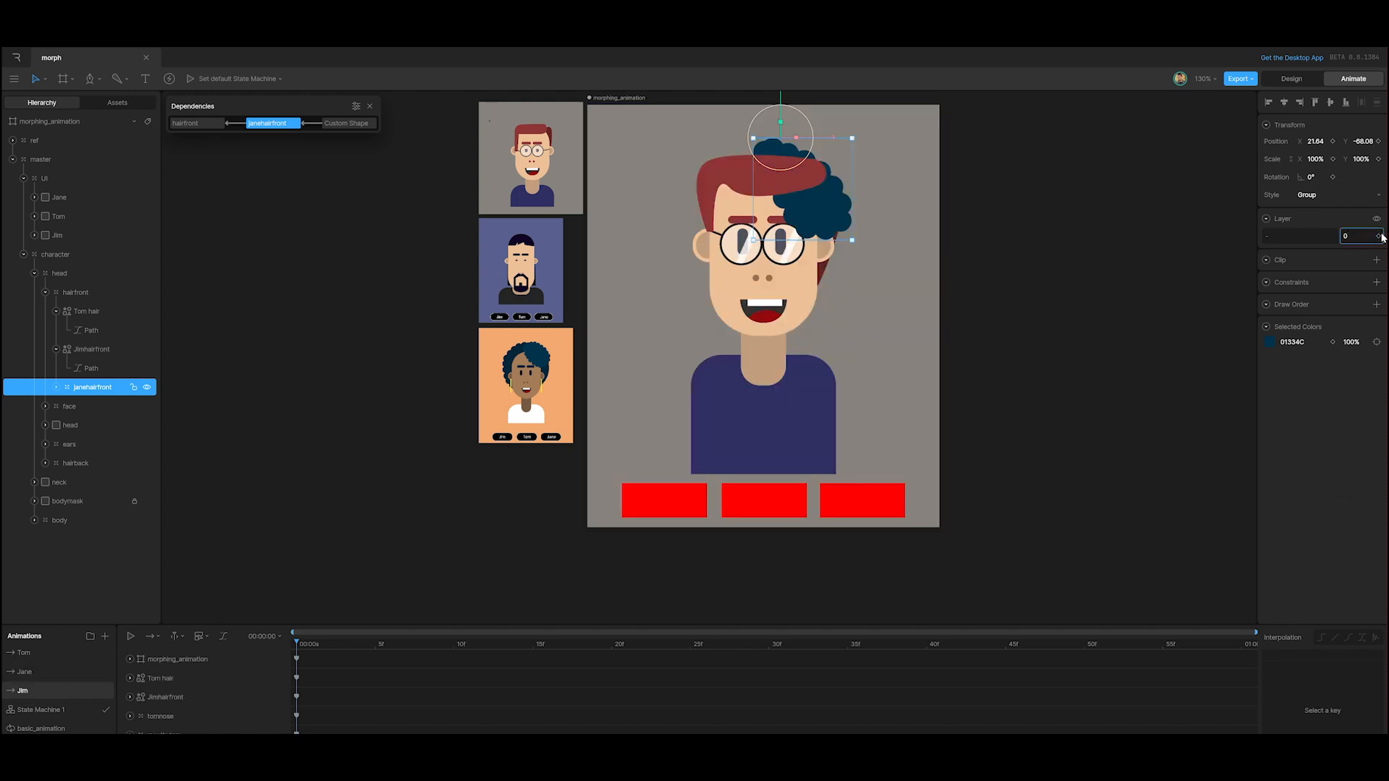
{"action": "type", "text": "0"}
{"action": "left_click", "coordinate": [1381, 237]}
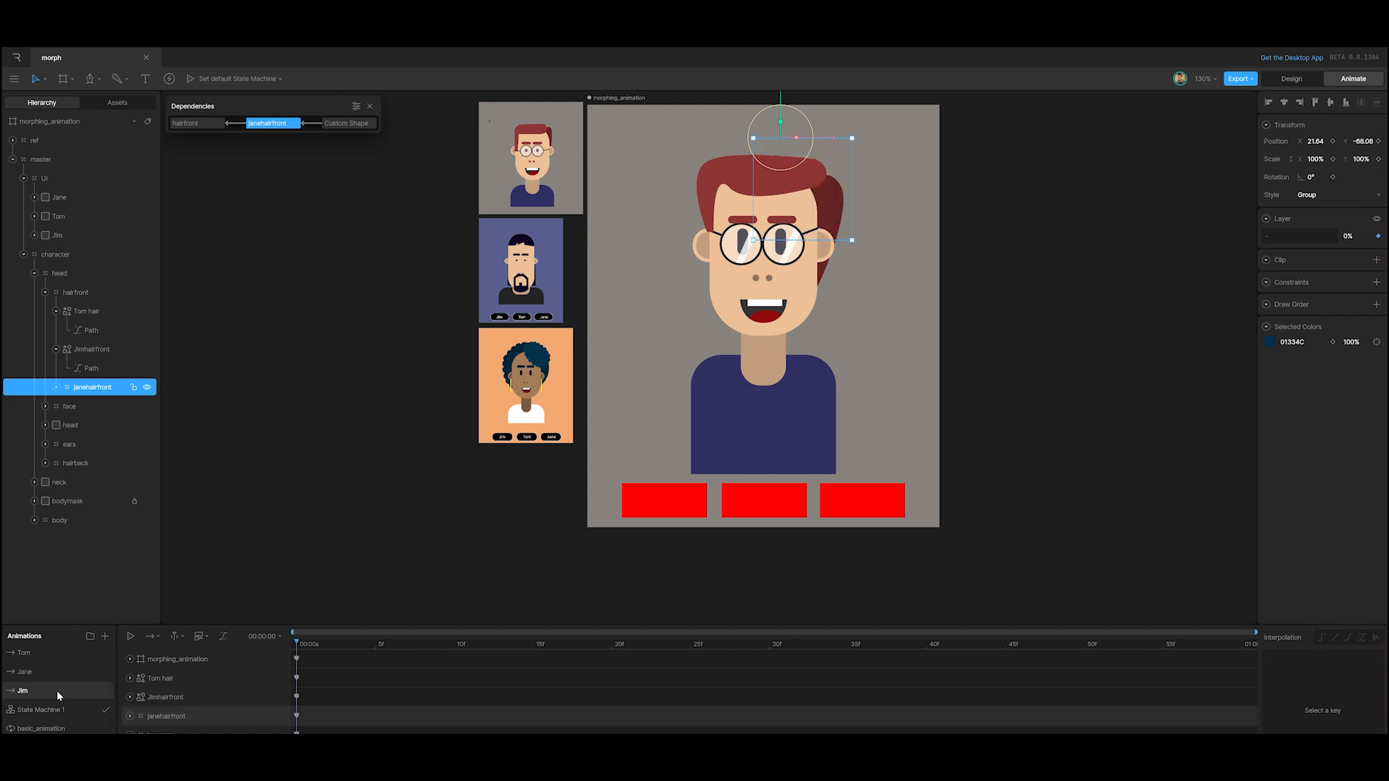
{"action": "left_click", "coordinate": [32, 653]}
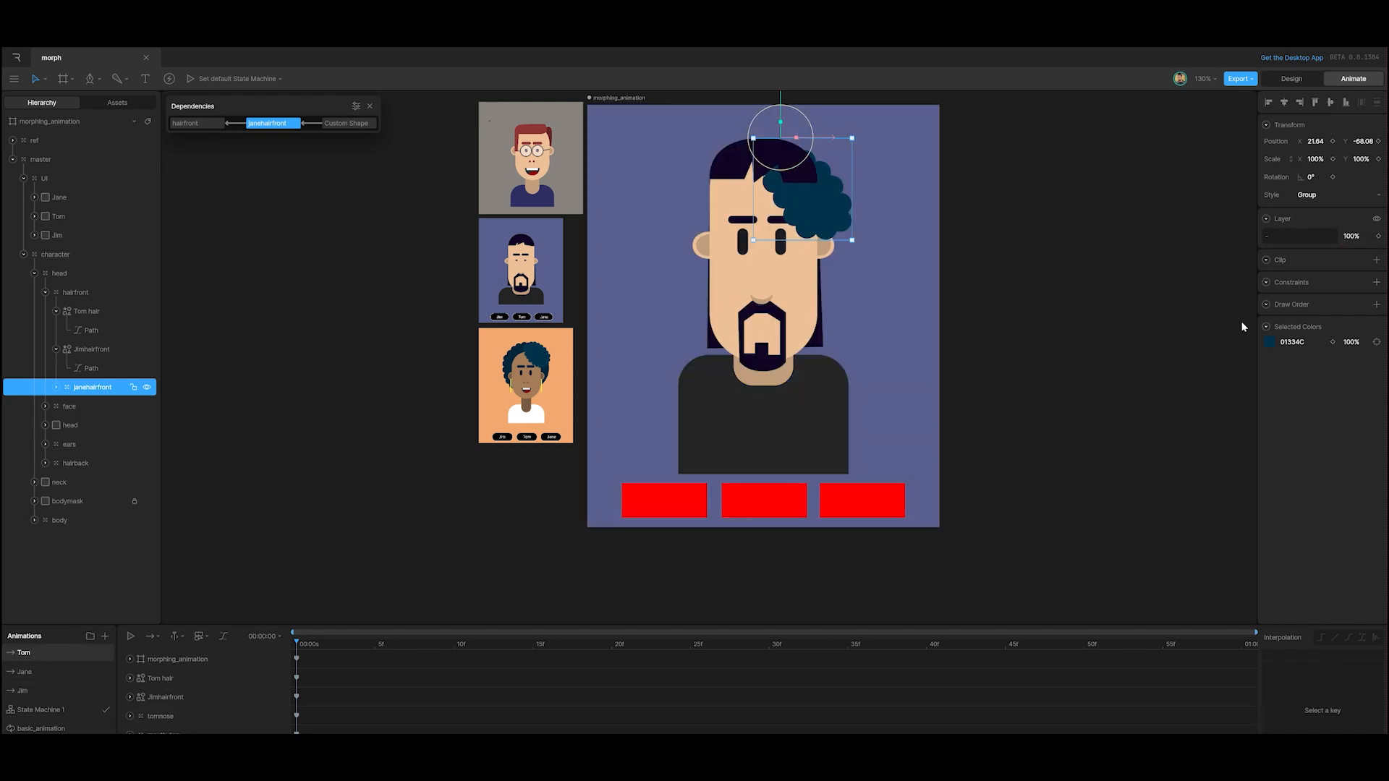
{"action": "type", "text": "0"}
{"action": "left_click", "coordinate": [1378, 237]}
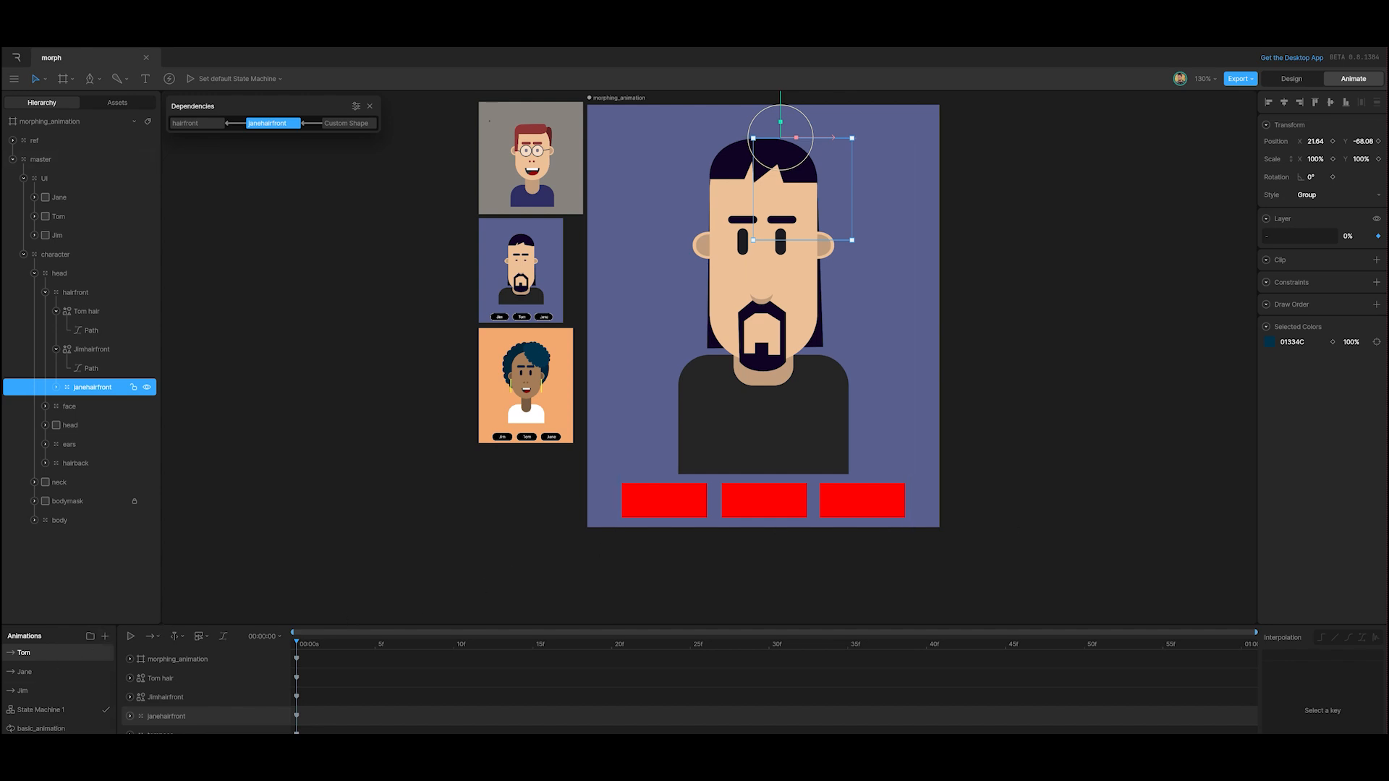
Play State Machine 1 and test the front hair's opacity fade by morphing among all three characters with the red rectangles.
{"action": "left_click", "coordinate": [38, 711]}
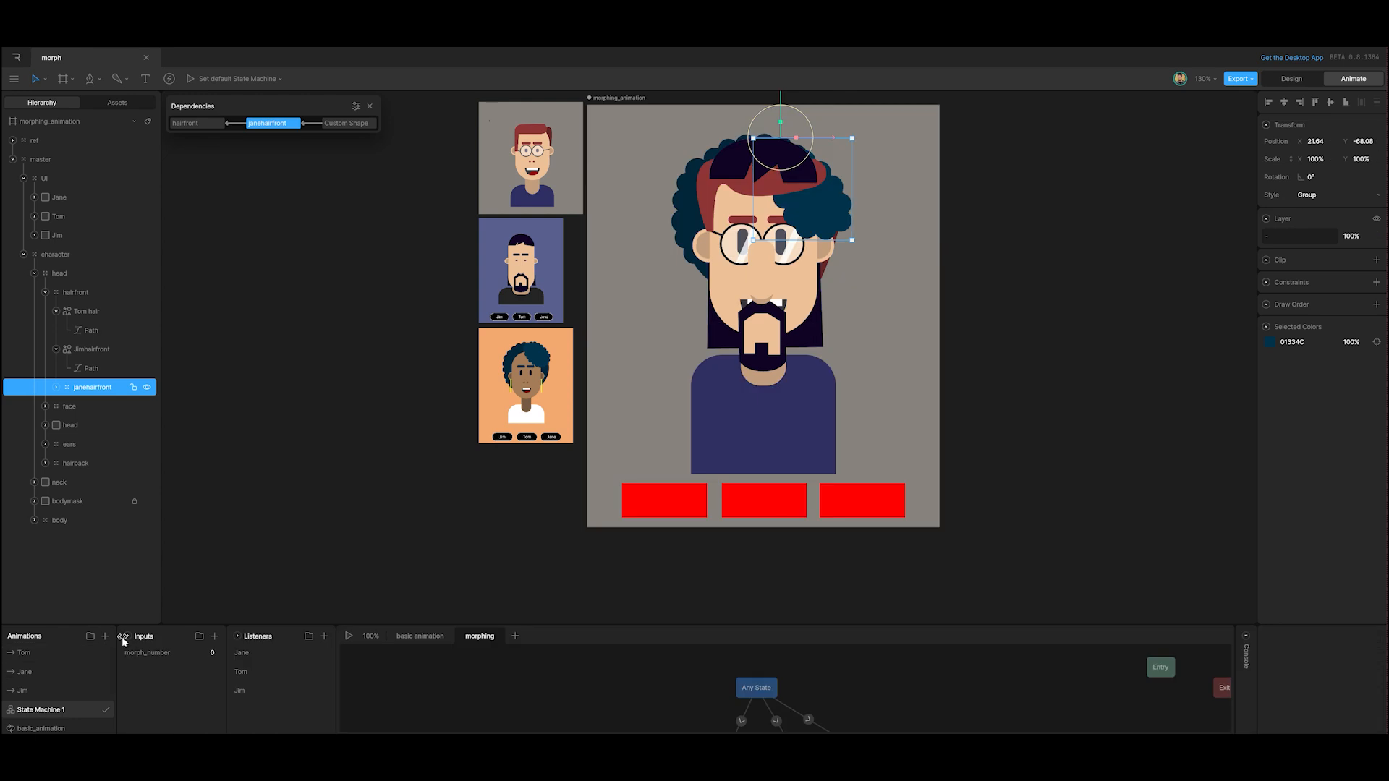
{"action": "left_click", "coordinate": [349, 640]}
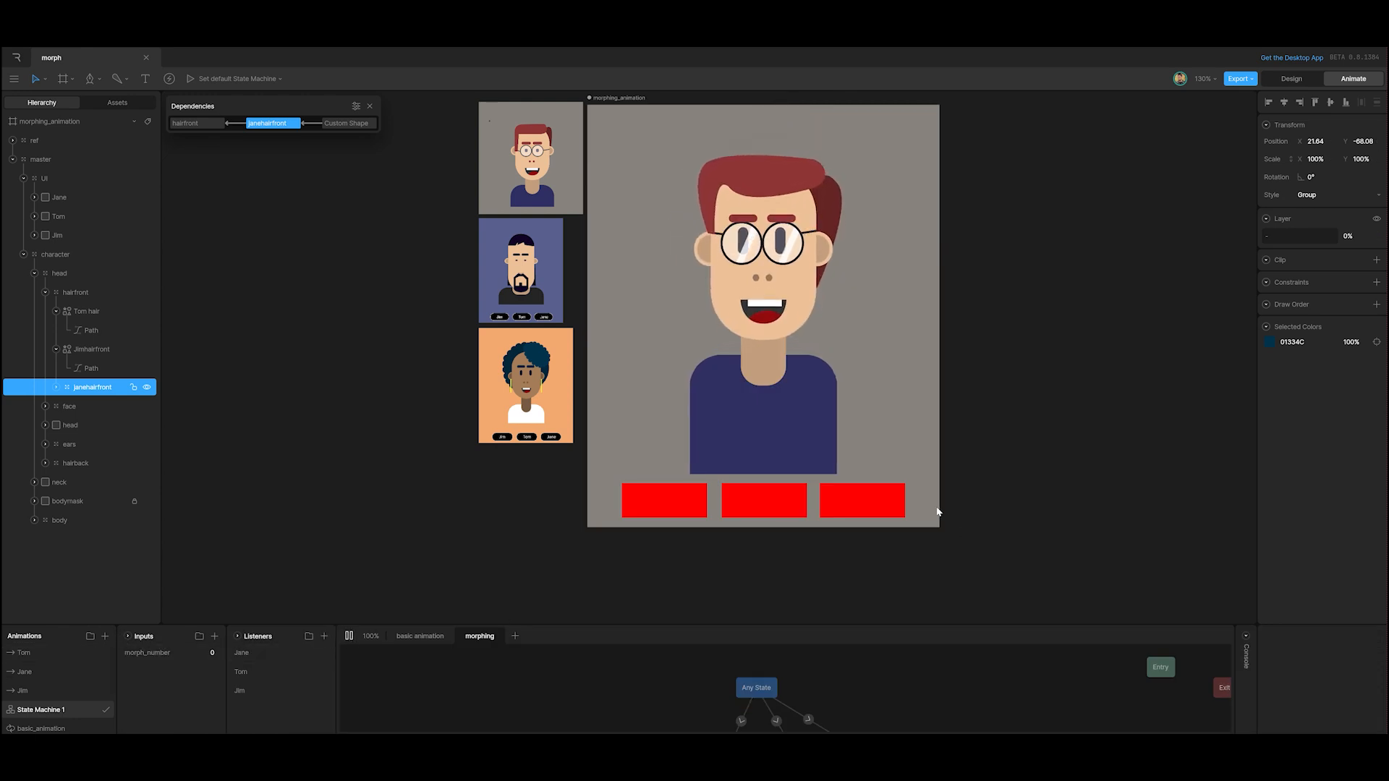
{"action": "left_click", "coordinate": [853, 507]}
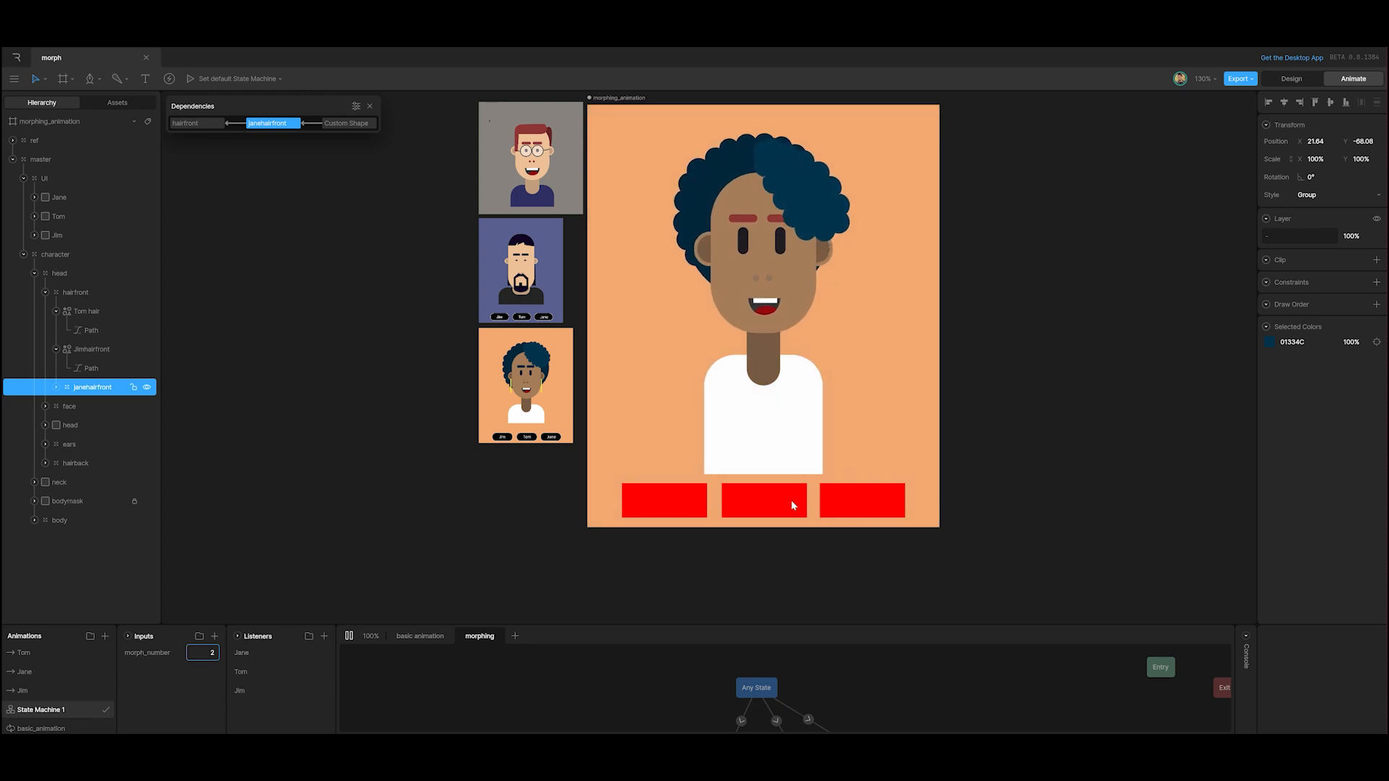
{"action": "left_click", "coordinate": [792, 501]}
{"action": "left_click", "coordinate": [860, 512]}
{"action": "left_click", "coordinate": [764, 504]}
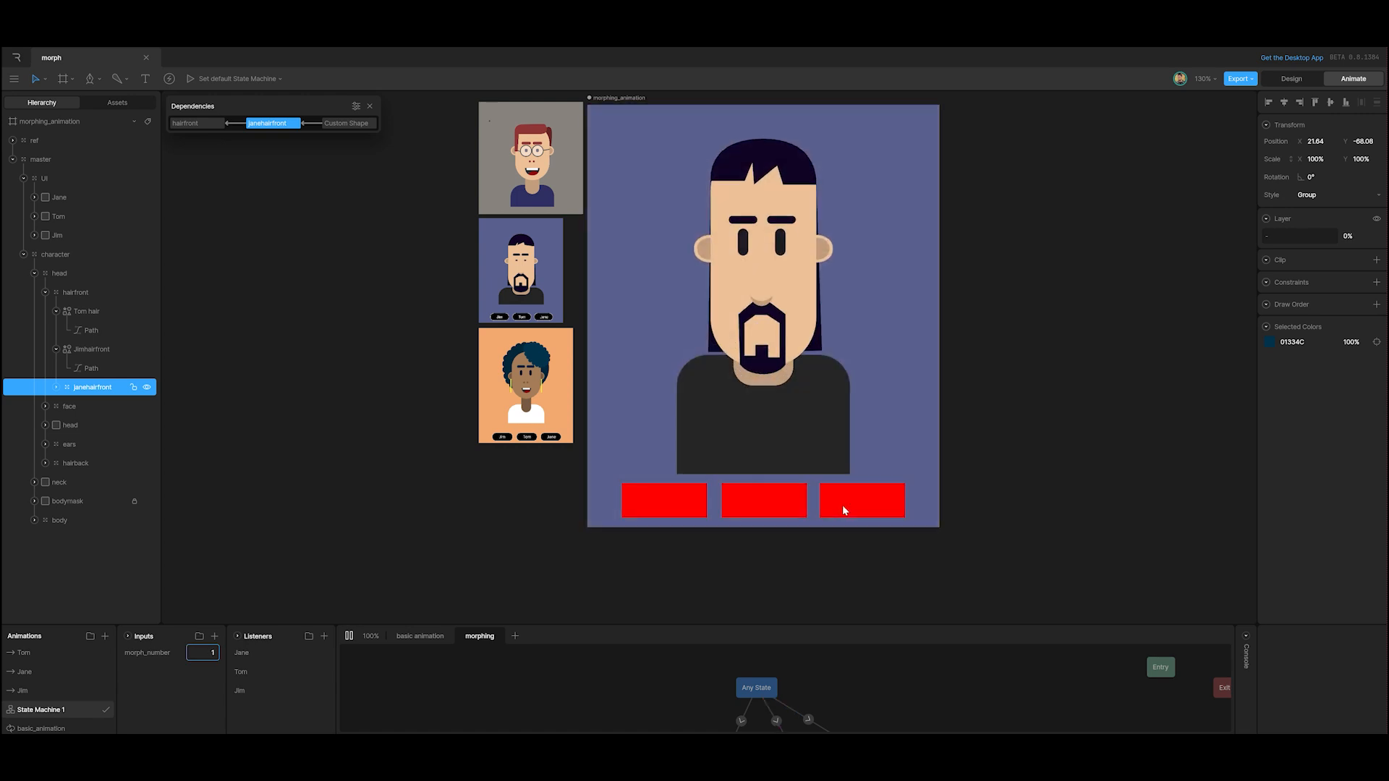
{"action": "left_click", "coordinate": [844, 505]}
{"action": "left_click", "coordinate": [793, 511]}
{"action": "left_click", "coordinate": [832, 504]}
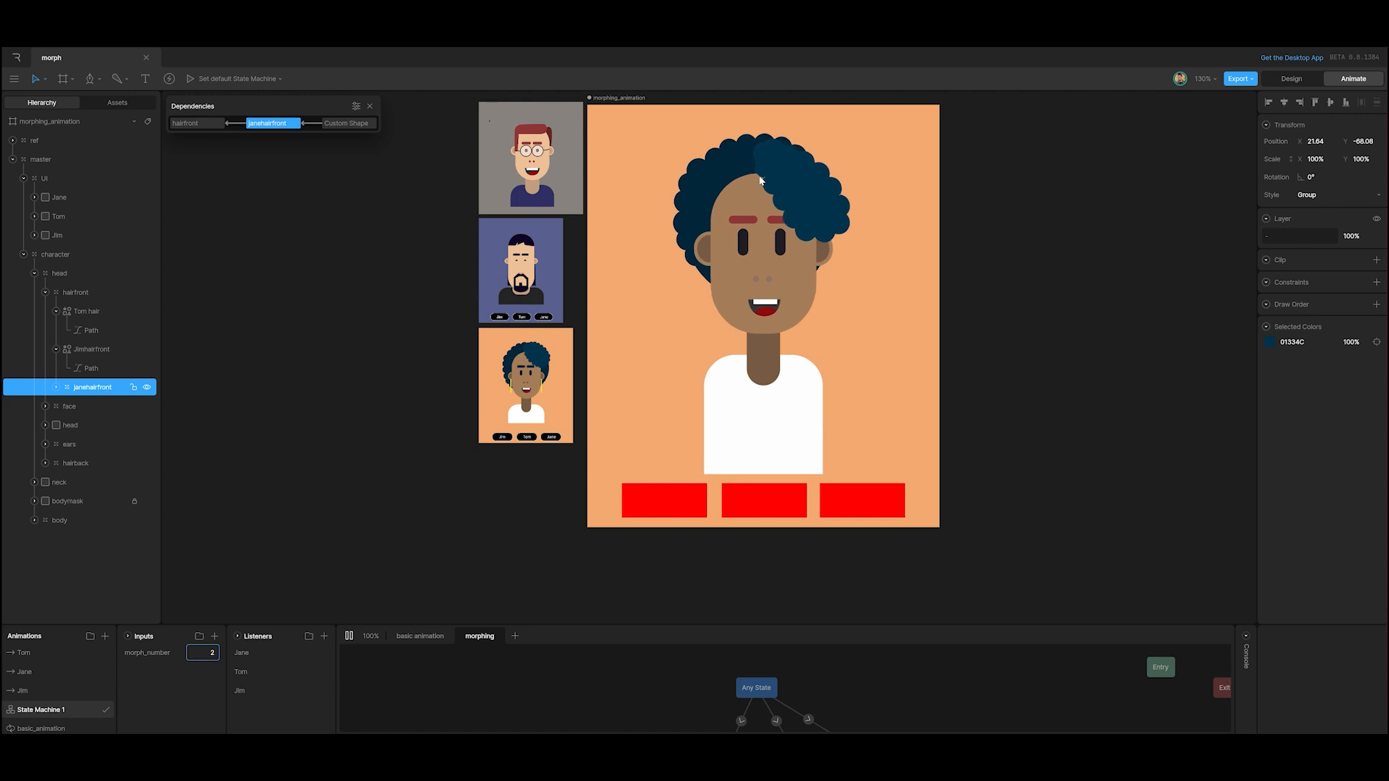
{"action": "left_click", "coordinate": [766, 502]}
{"action": "left_click", "coordinate": [872, 514]}
{"action": "left_click", "coordinate": [682, 506]}
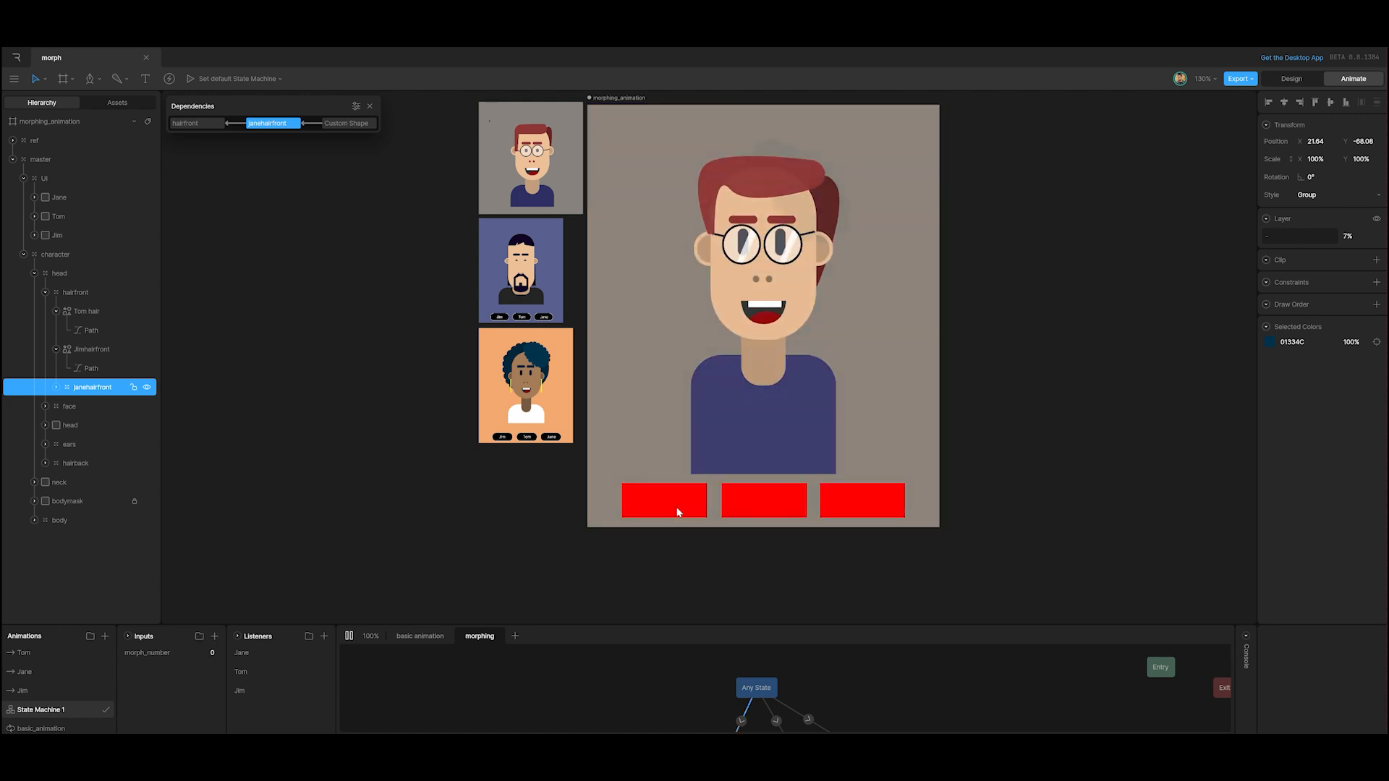